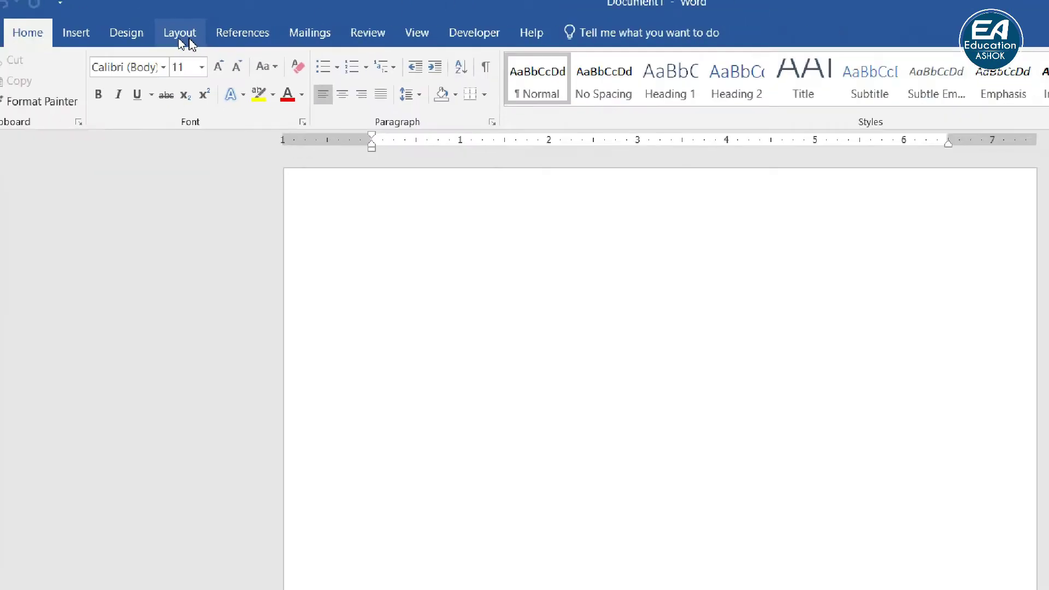
Step: Apply the Narrow margin preset to the page
click(179, 41)
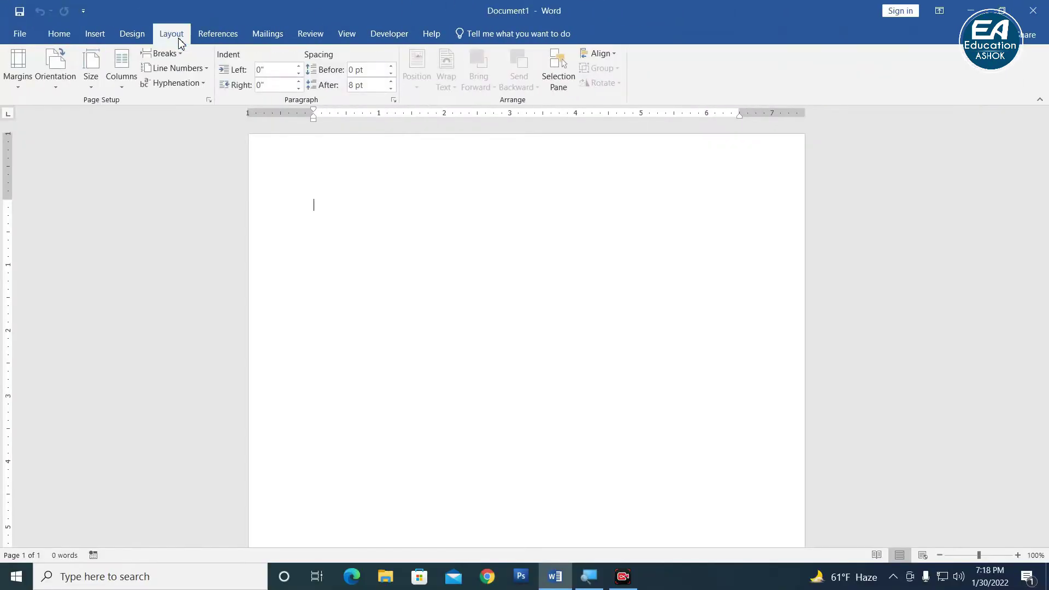
click(24, 82)
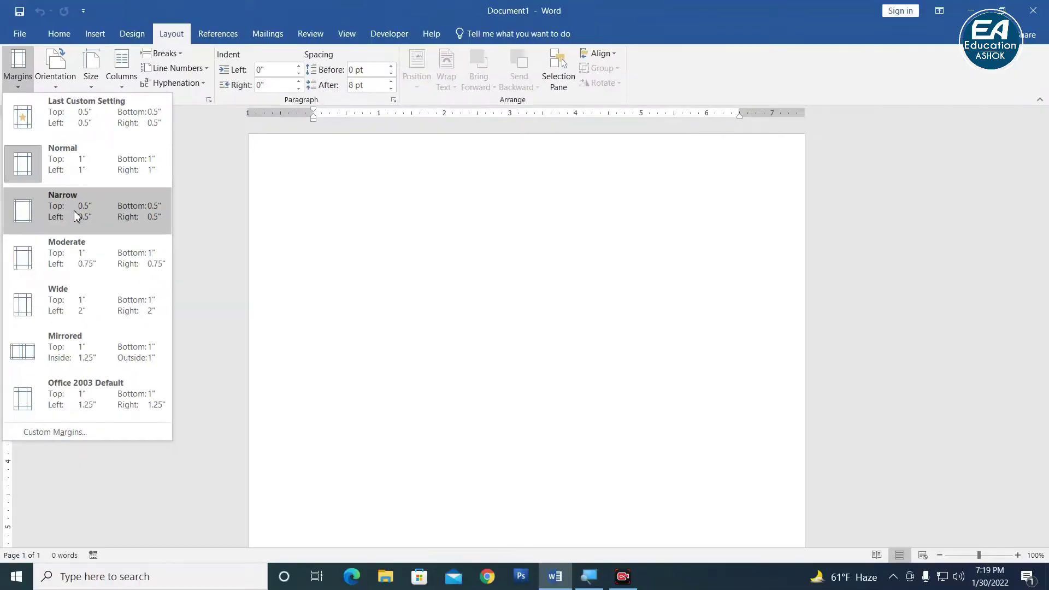
click(100, 211)
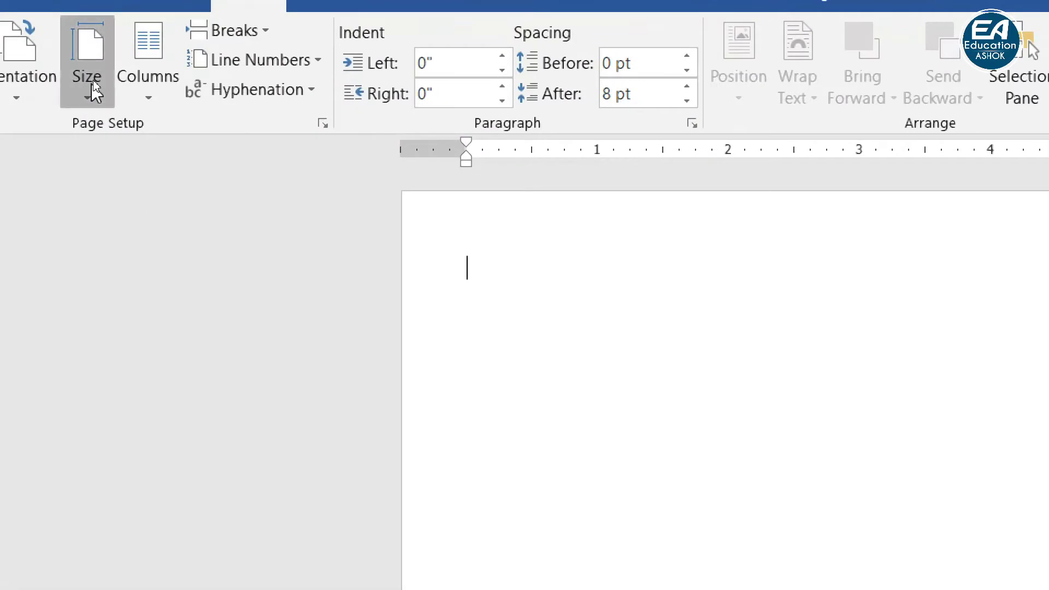
Step: Set a custom paper size of 5 inches wide by 7 inches high
click(91, 81)
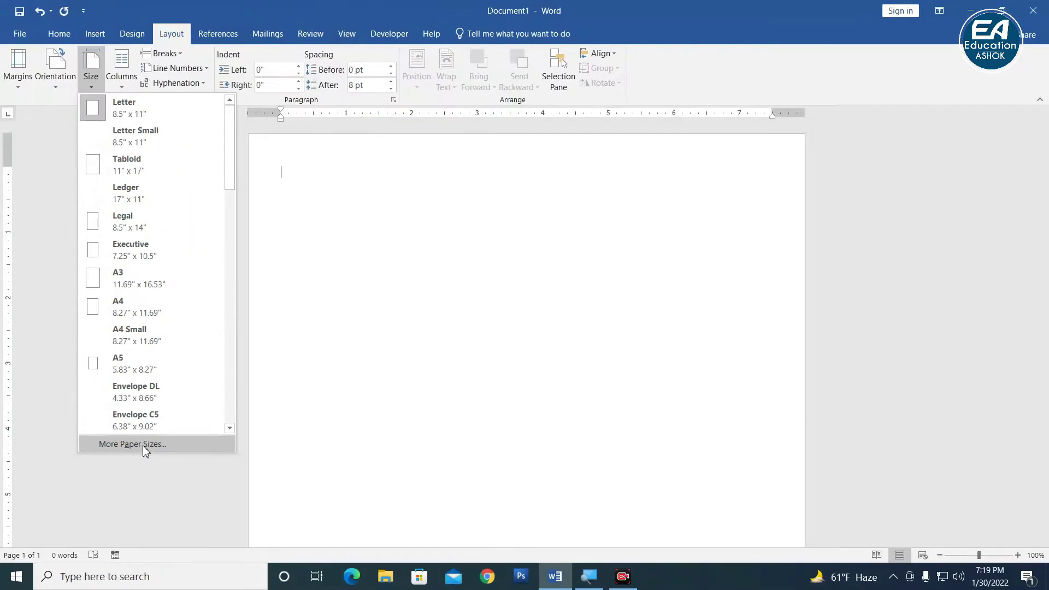
click(143, 444)
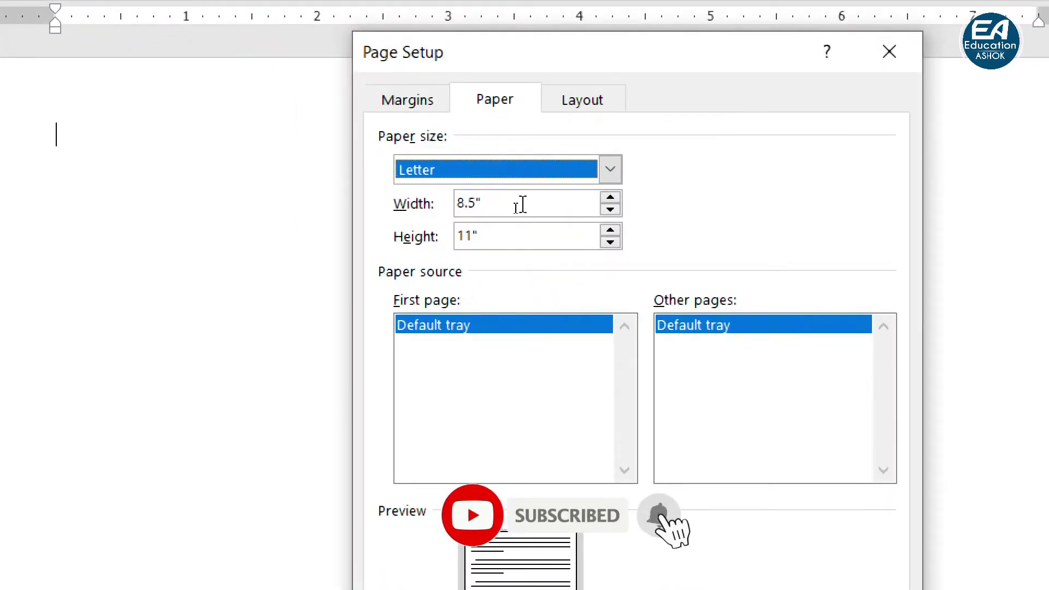
drag(513, 207, 477, 207)
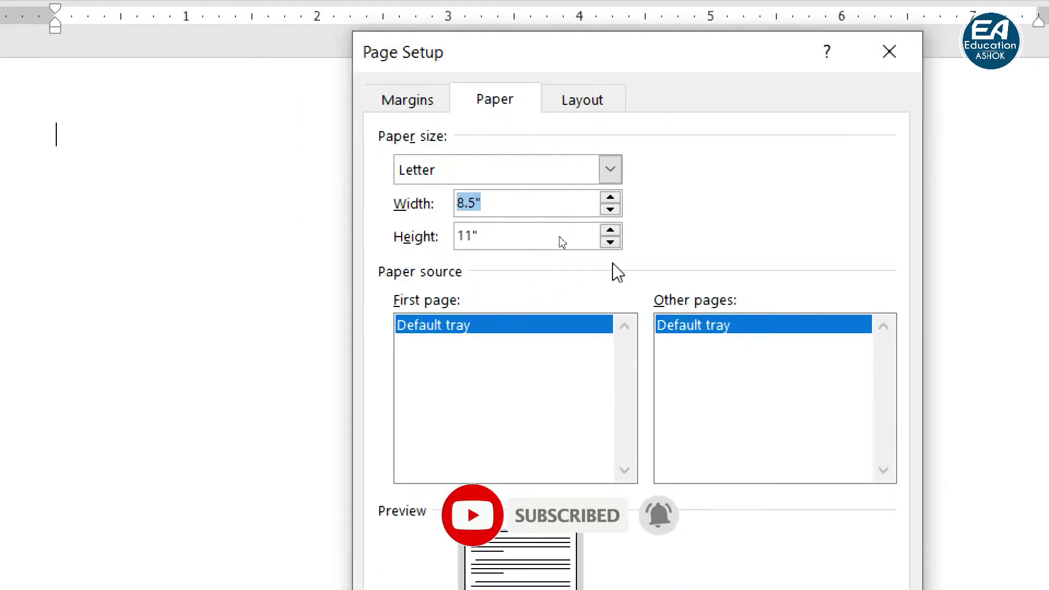
text(5)
key(Tab)
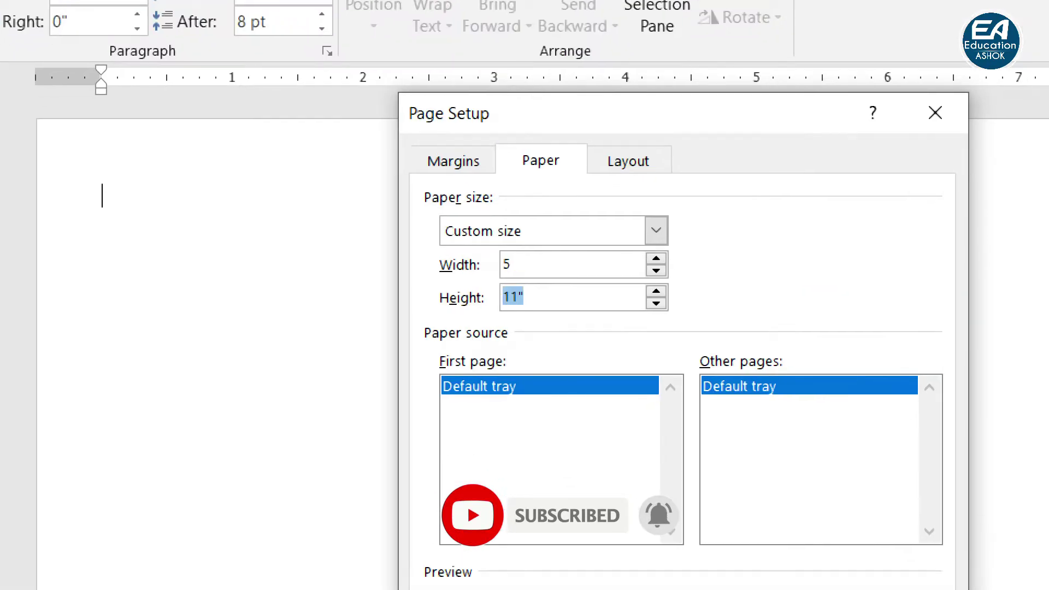
text(7)
key(Tab)
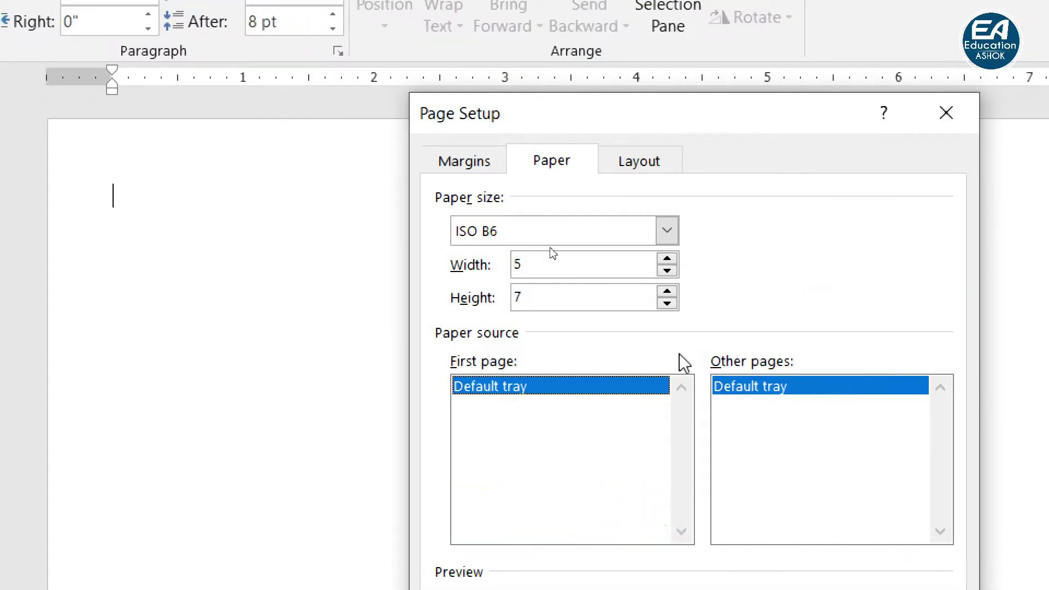
click(552, 265)
click(553, 299)
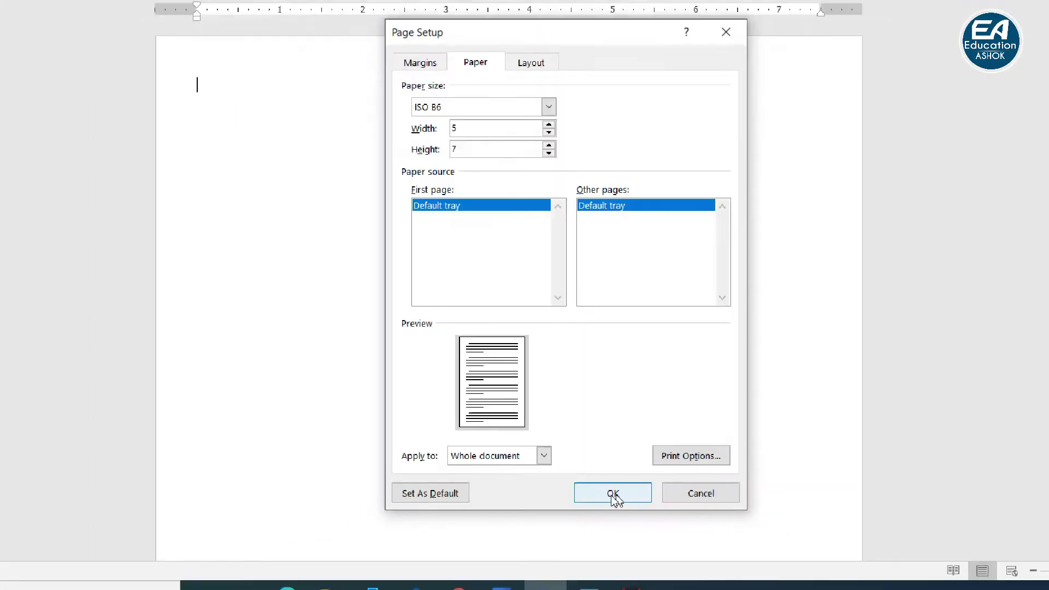
click(608, 496)
scroll(595, 282, down, 4)
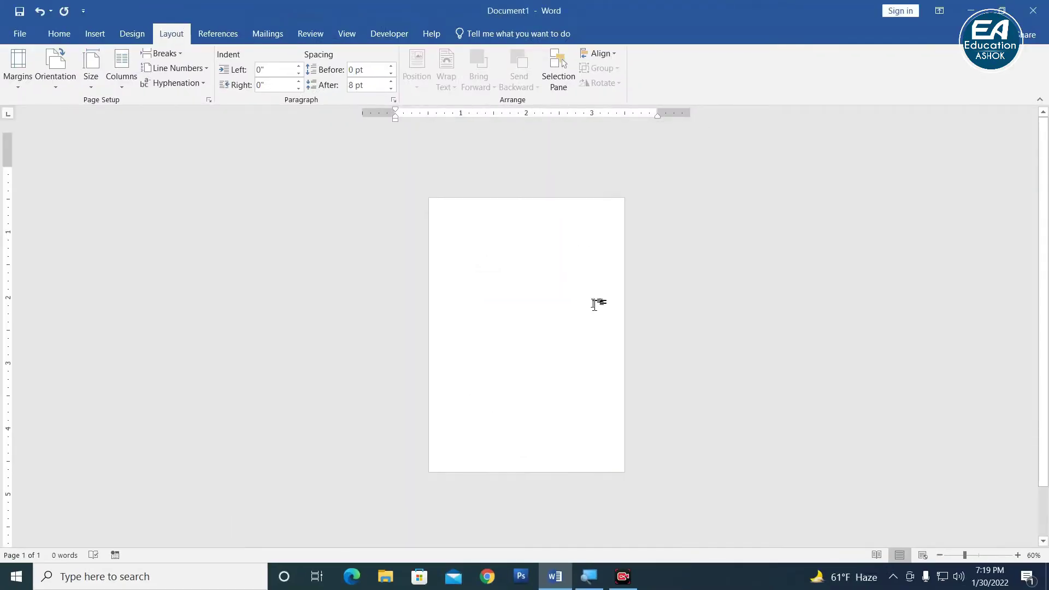
scroll(597, 300, up, 1)
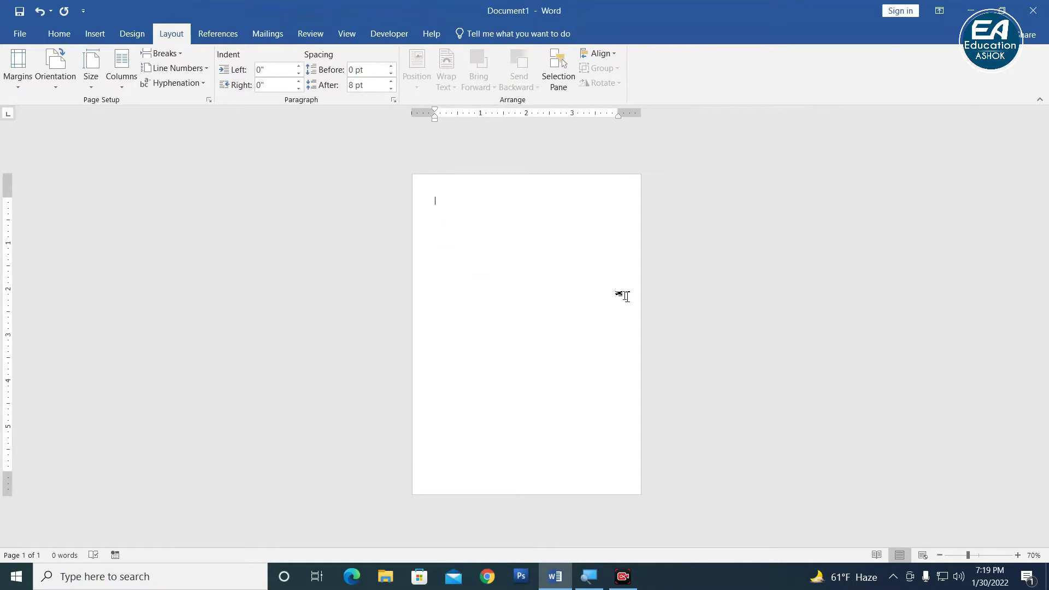
scroll(593, 270, up, 2)
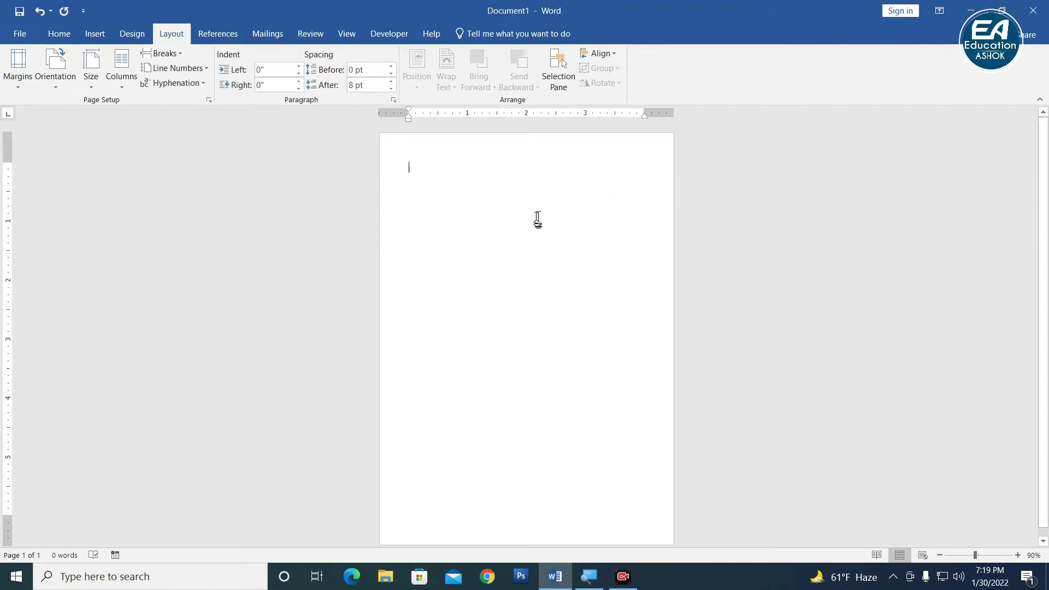
Step: Draw a blue rectangle and stretch it across the top of the page
click(95, 35)
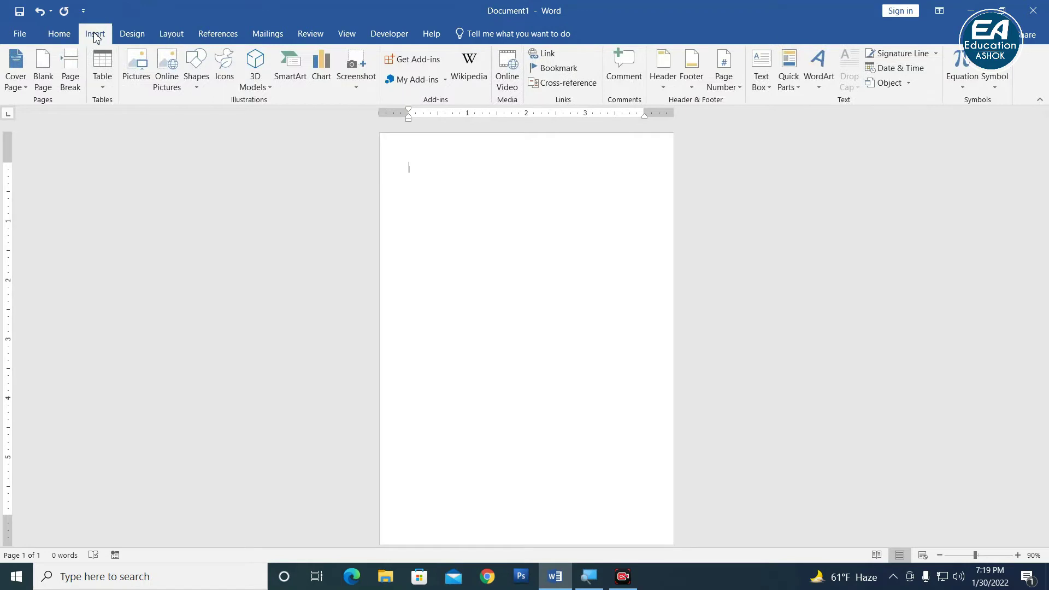
click(198, 76)
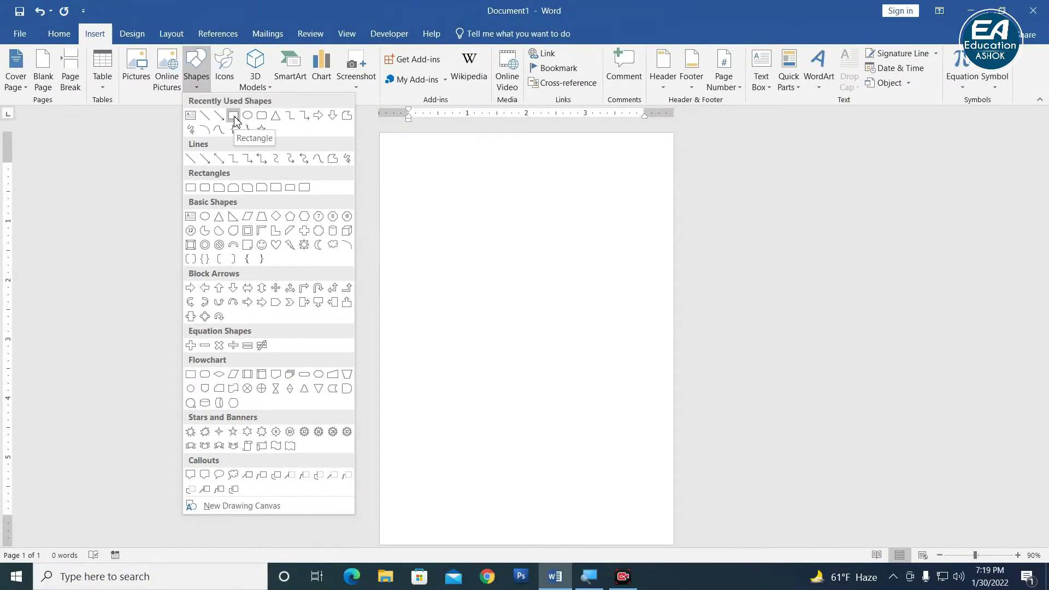
click(234, 115)
click(410, 190)
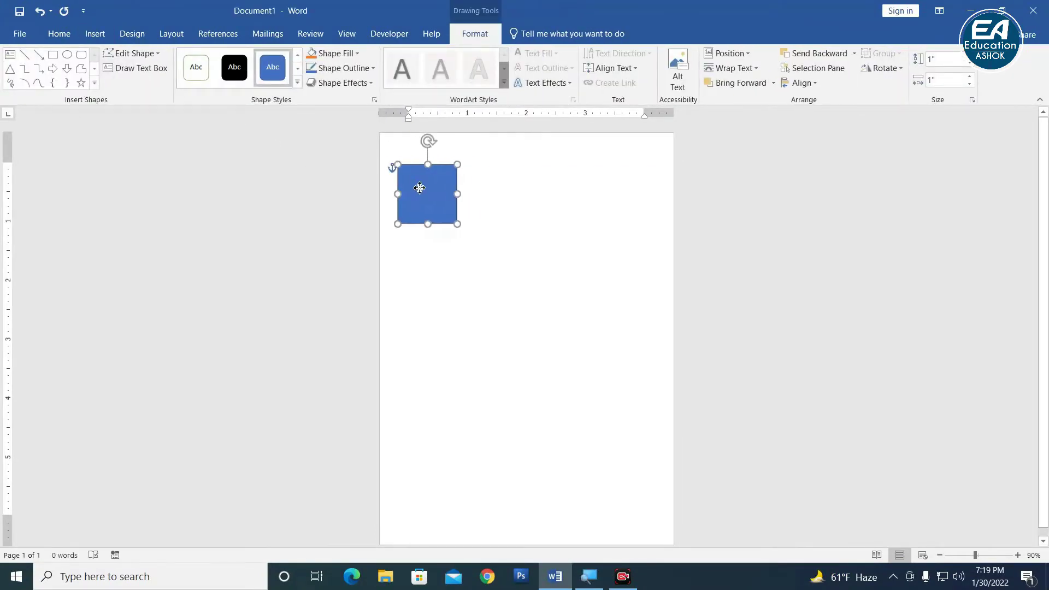
drag(419, 188, 402, 156)
drag(440, 188, 678, 293)
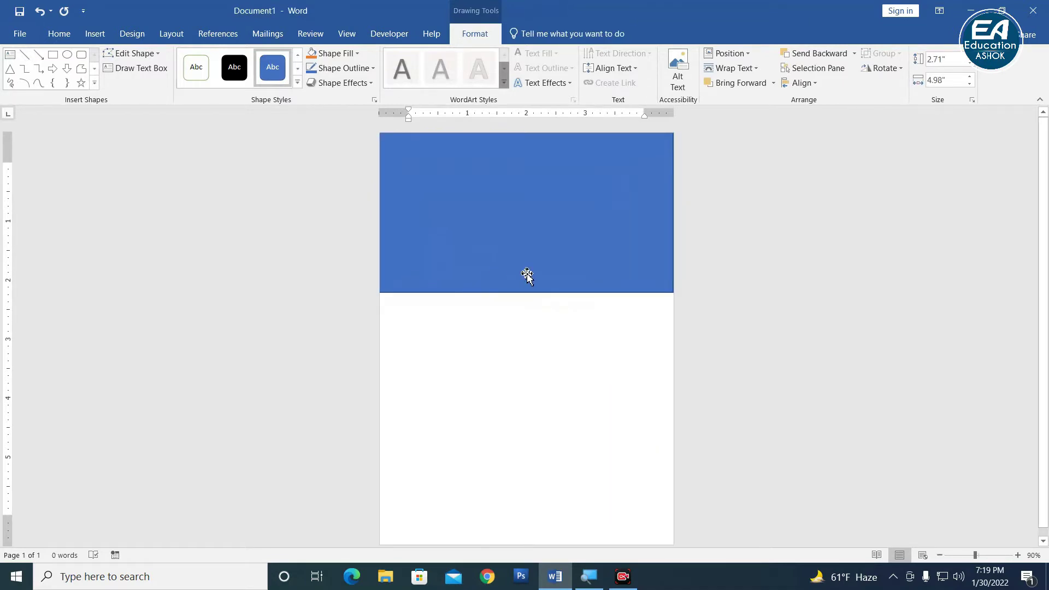
Step: Snap the rectangle to the top-left page corner at about 2.71 × 4.96 inches
drag(489, 278, 502, 316)
scroll(469, 293, up, 3)
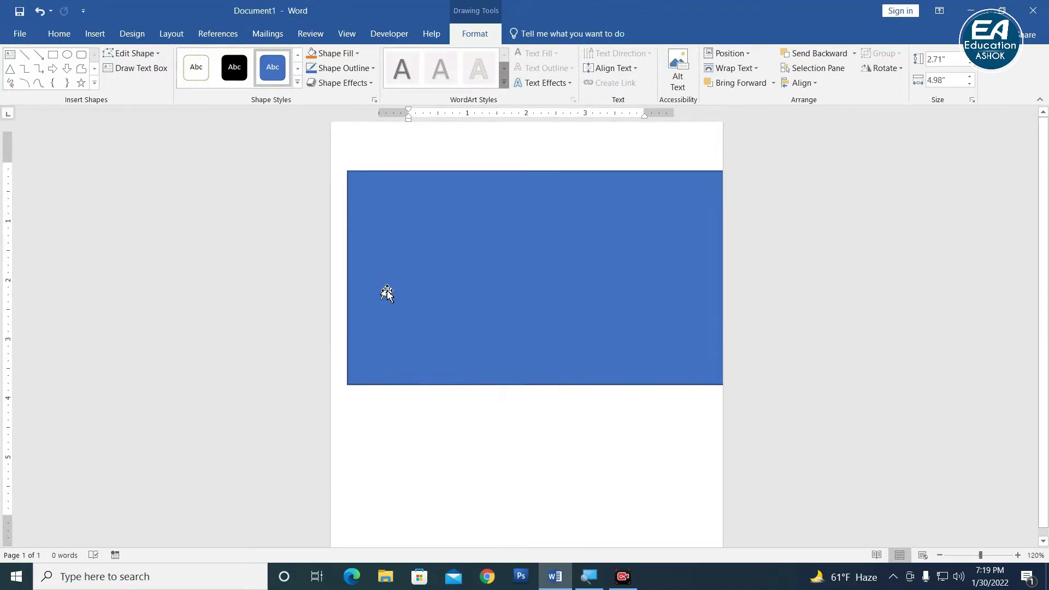
click(387, 293)
drag(471, 301, 480, 275)
scroll(506, 300, up, 2)
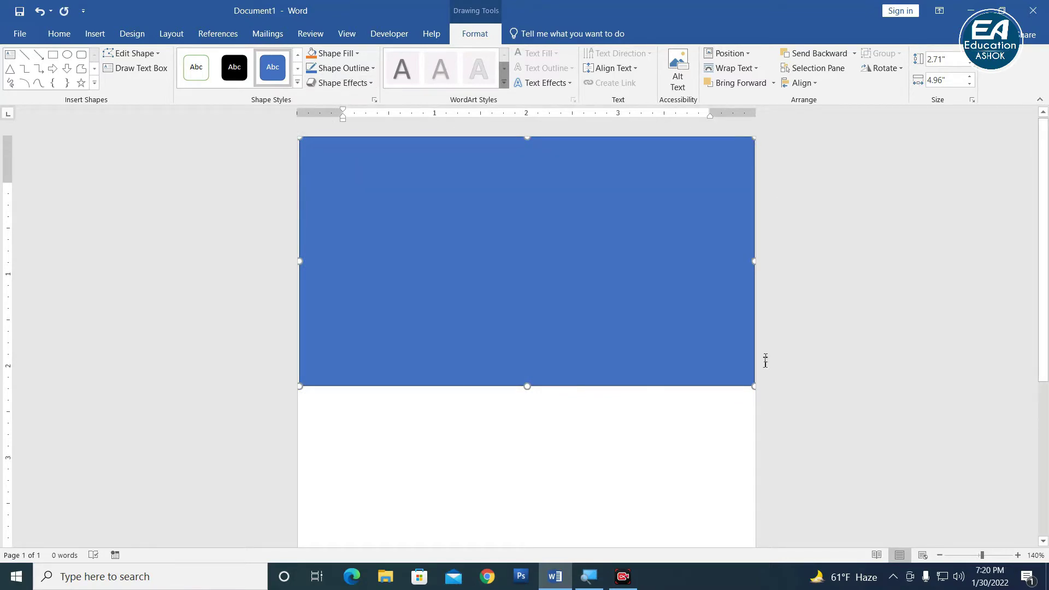
click(353, 71)
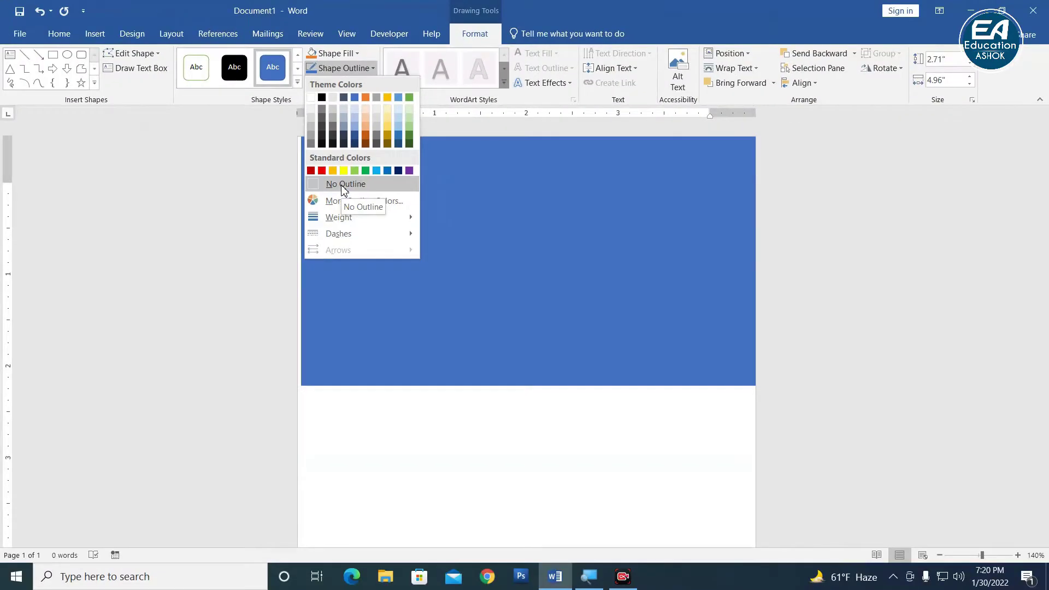
Step: Remove the rectangle's outline and nudge it flush with the top, left and right edges
click(335, 302)
drag(569, 270, 568, 266)
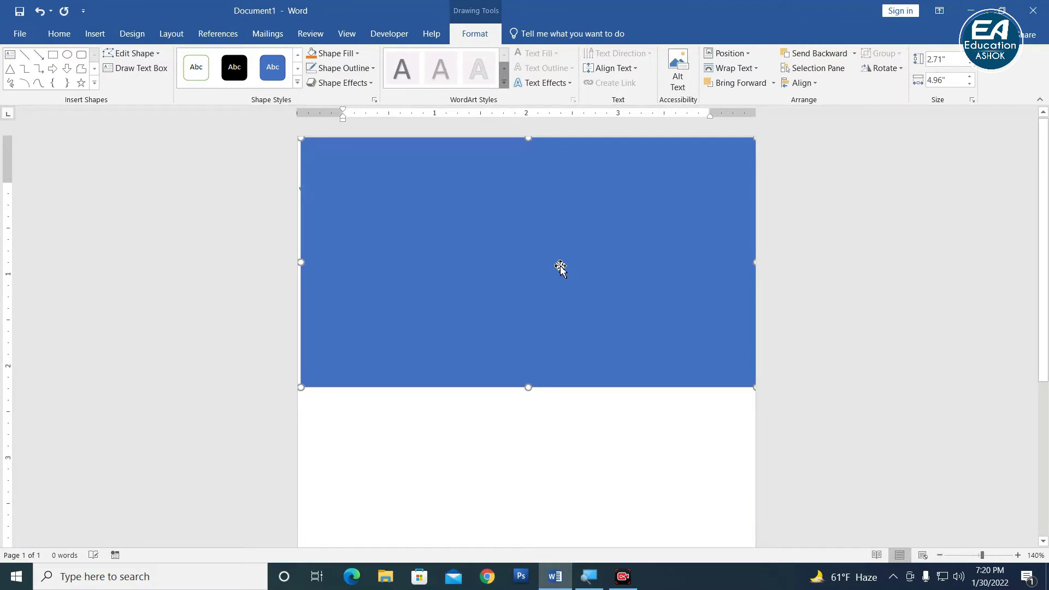
drag(561, 265, 559, 265)
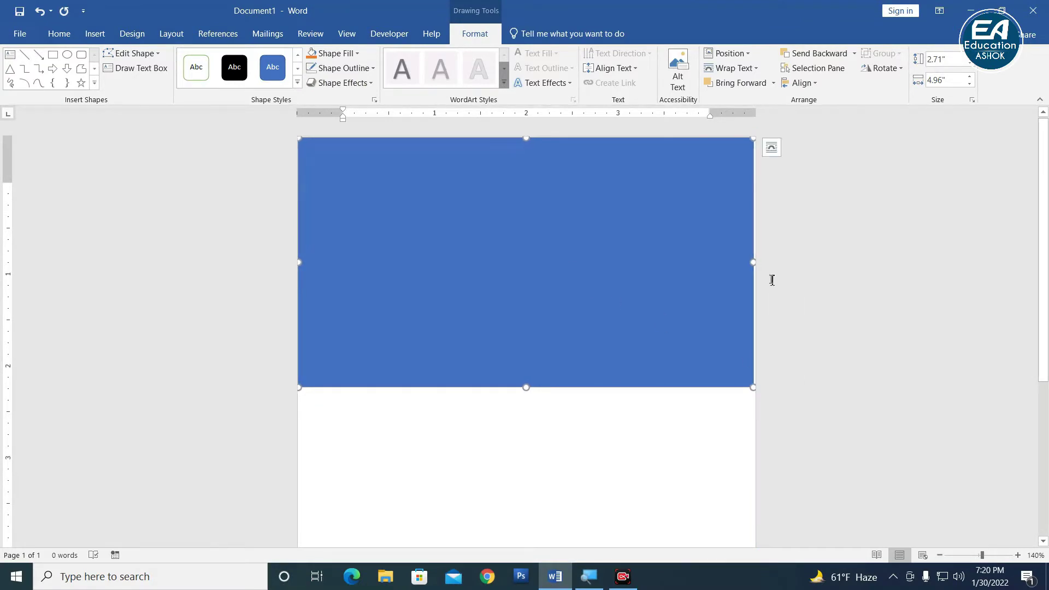
drag(754, 265, 757, 266)
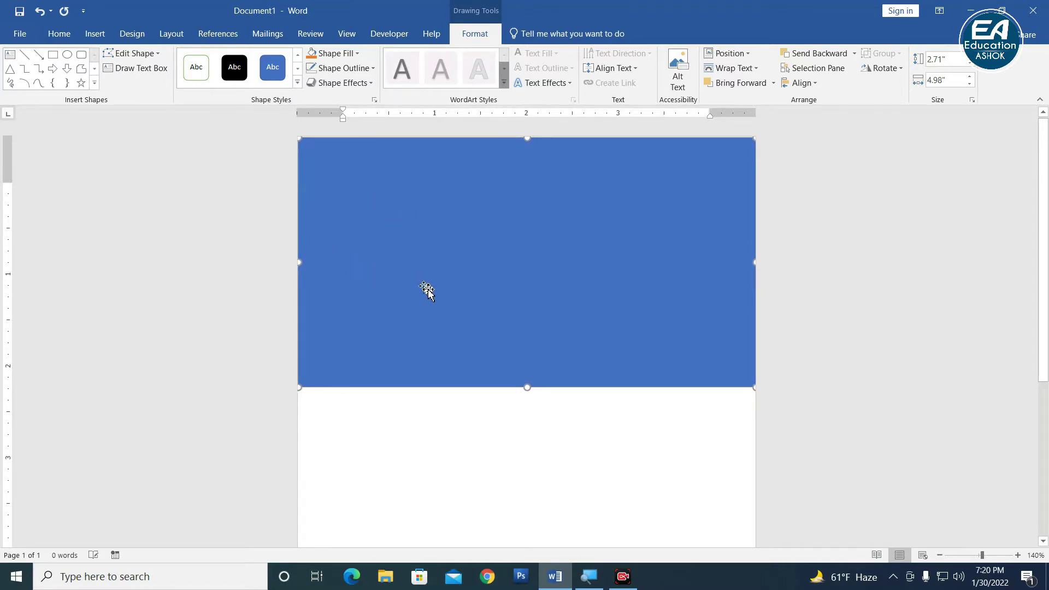
click(854, 338)
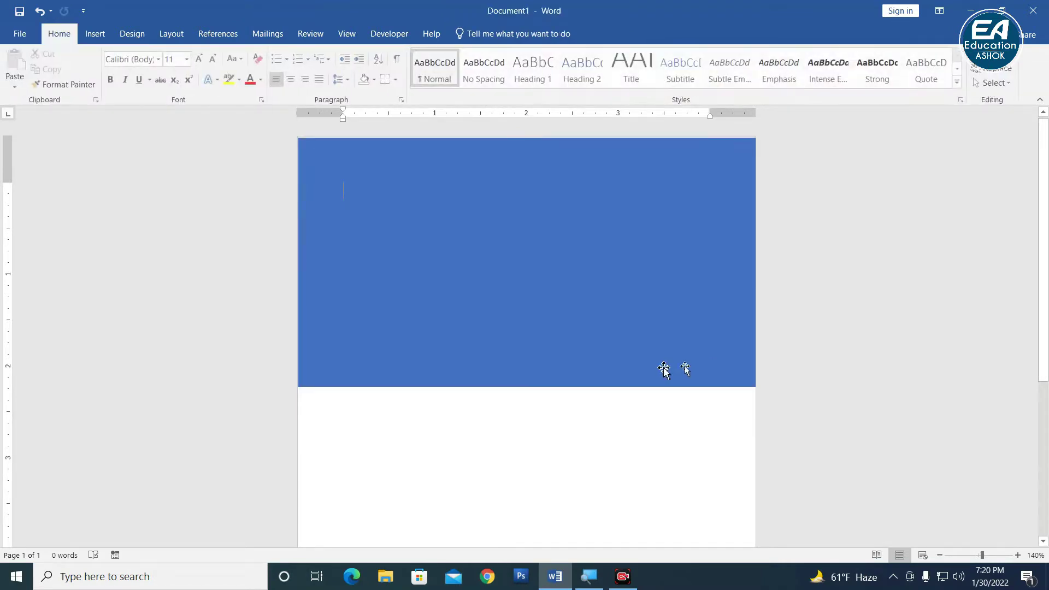
Step: Fine-tune the rectangle's position so it spans the page top at 2.71 × 4.98 inches
click(472, 338)
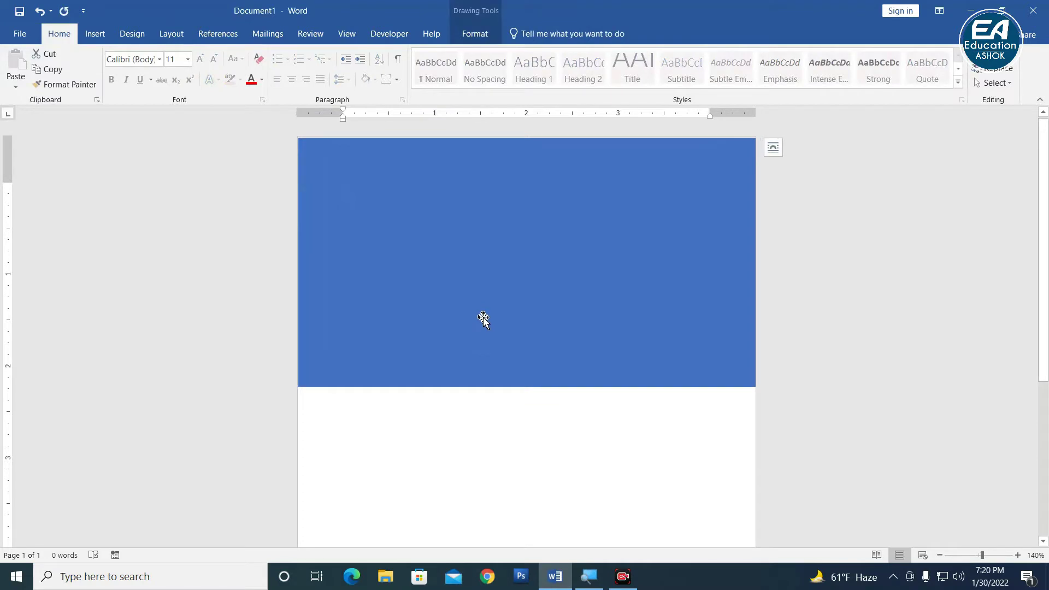
drag(484, 320, 483, 318)
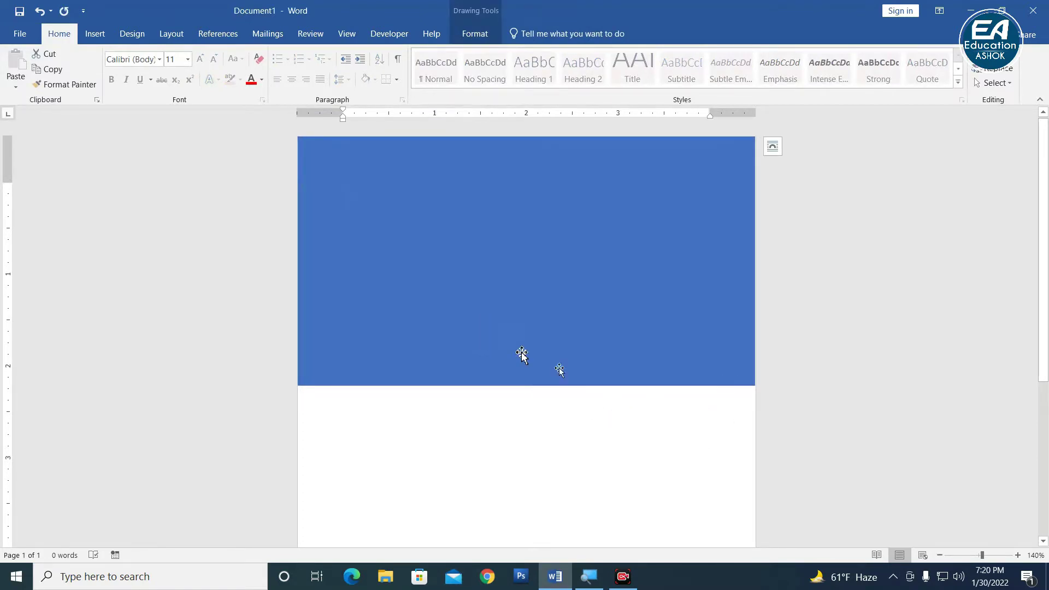
ctrl+scroll(552, 329, down, 4)
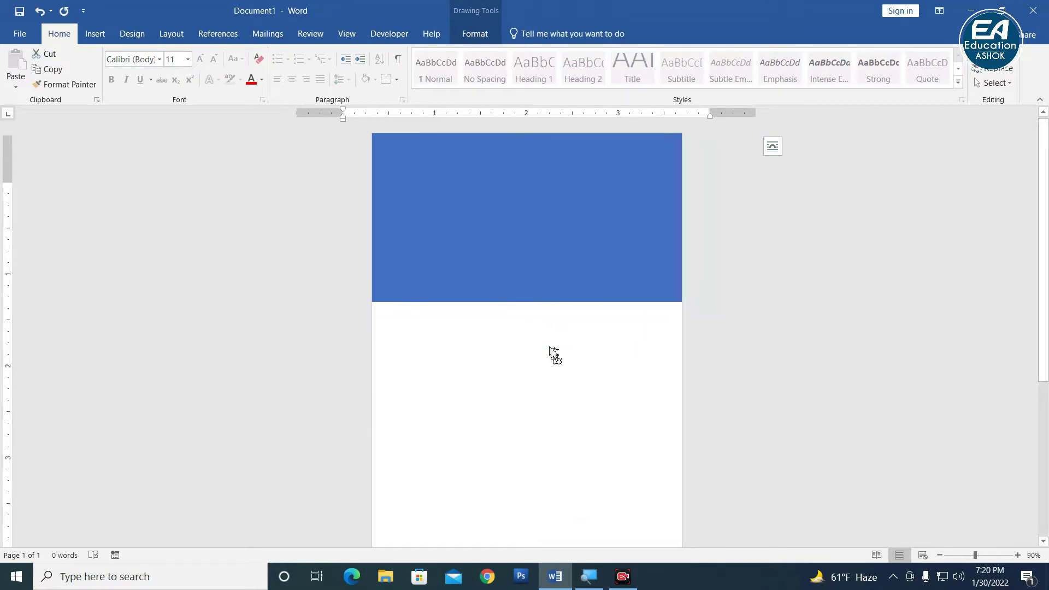
ctrl+scroll(553, 356, up, 2)
click(607, 276)
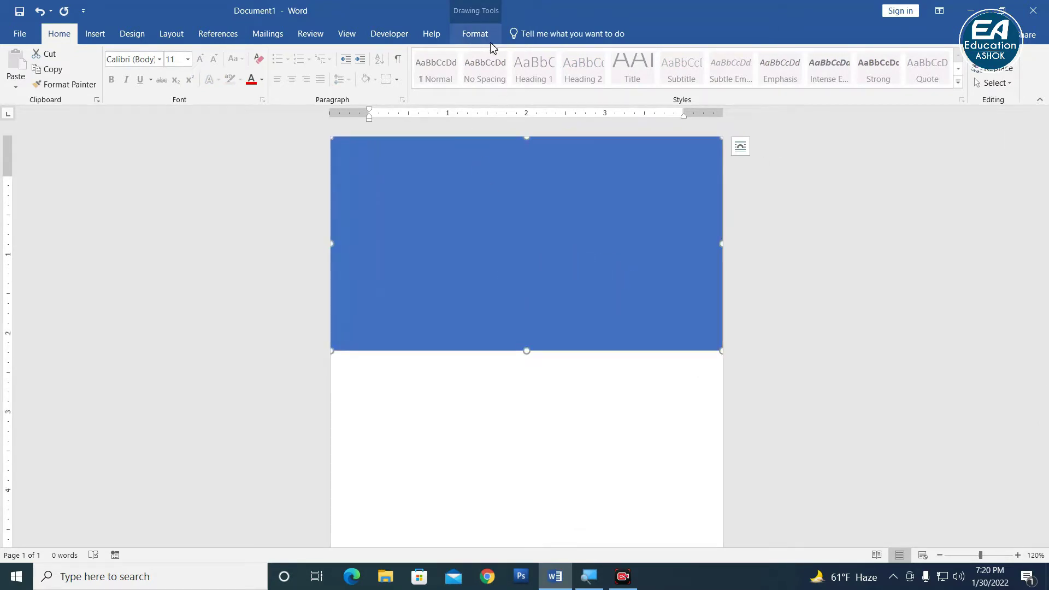
click(476, 34)
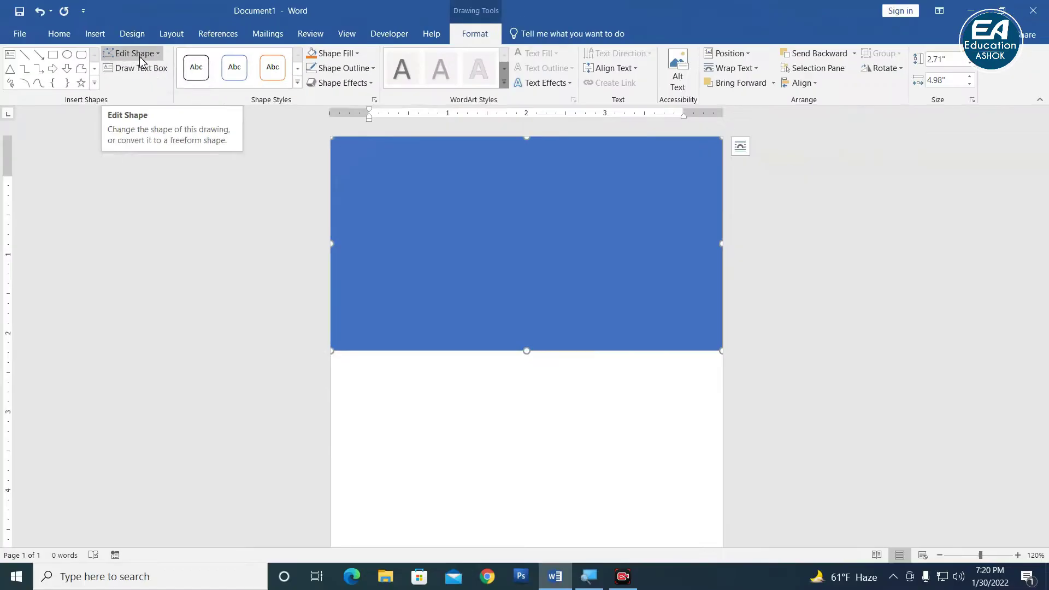
Step: Edit the rectangle's points to bend its bottom edge into a wave rising at the right
click(143, 53)
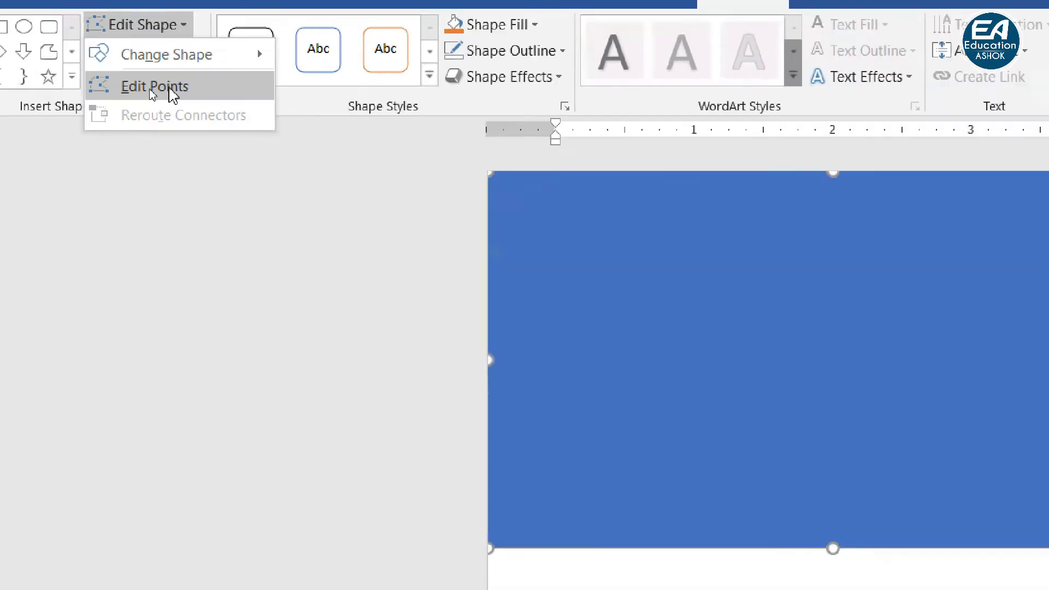
click(149, 89)
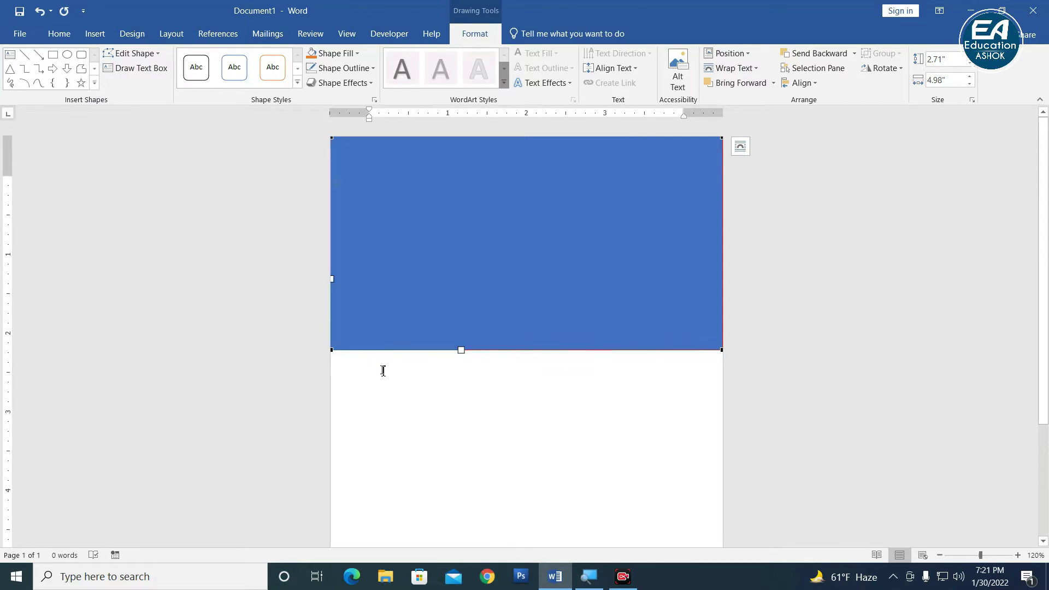
mouse_move(463, 351)
mouse_down()
mouse_move(485, 226)
mouse_move(479, 241)
mouse_up()
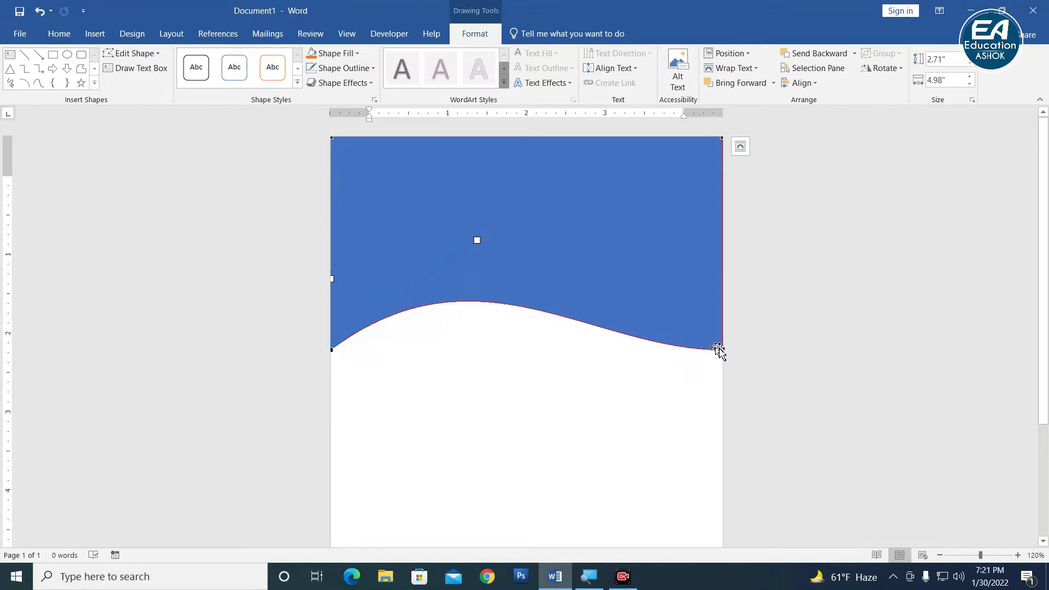
drag(723, 328, 722, 282)
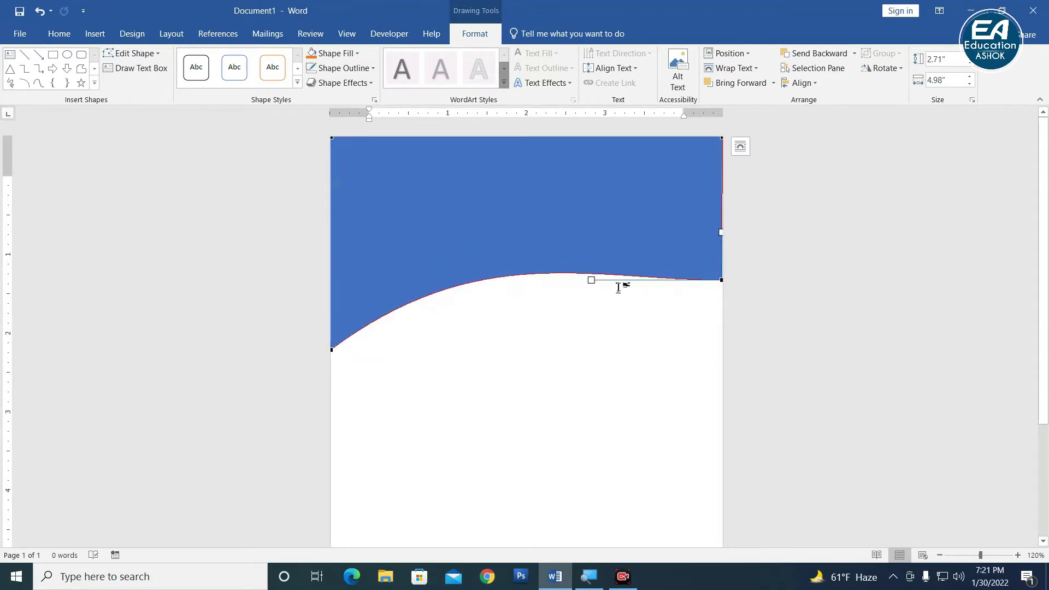
drag(590, 282, 608, 410)
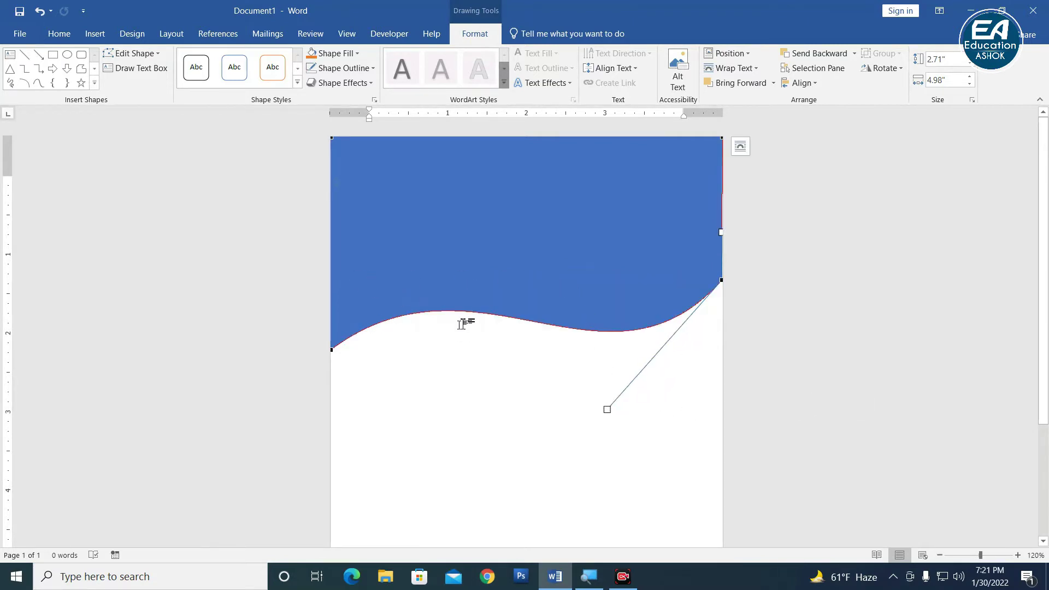
click(795, 371)
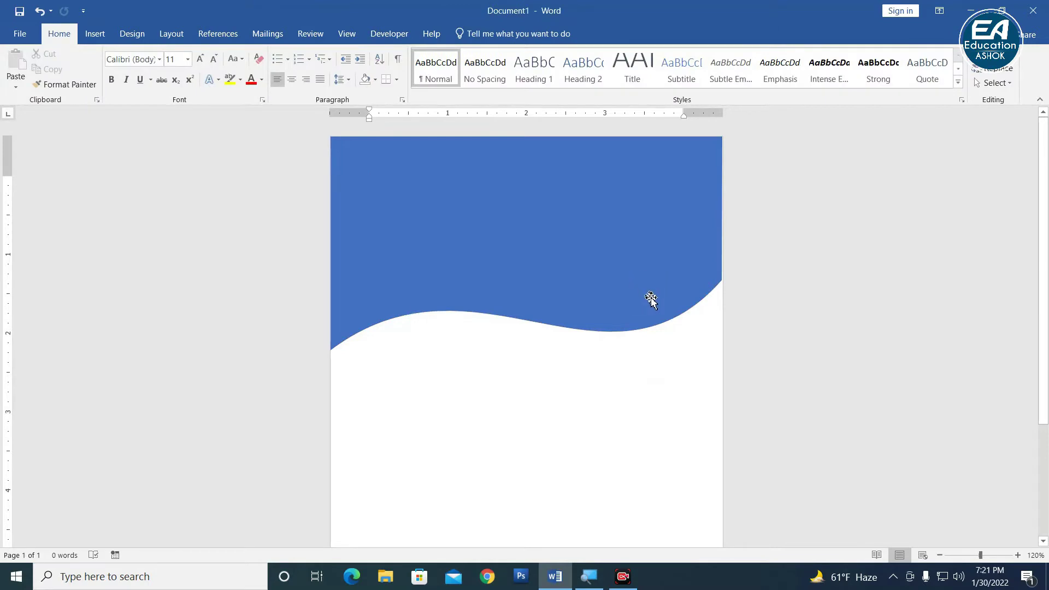
Step: Check the wave's right-edge point in Edit Points, then reselect the blue wave
click(651, 300)
scroll(634, 303, up, 3)
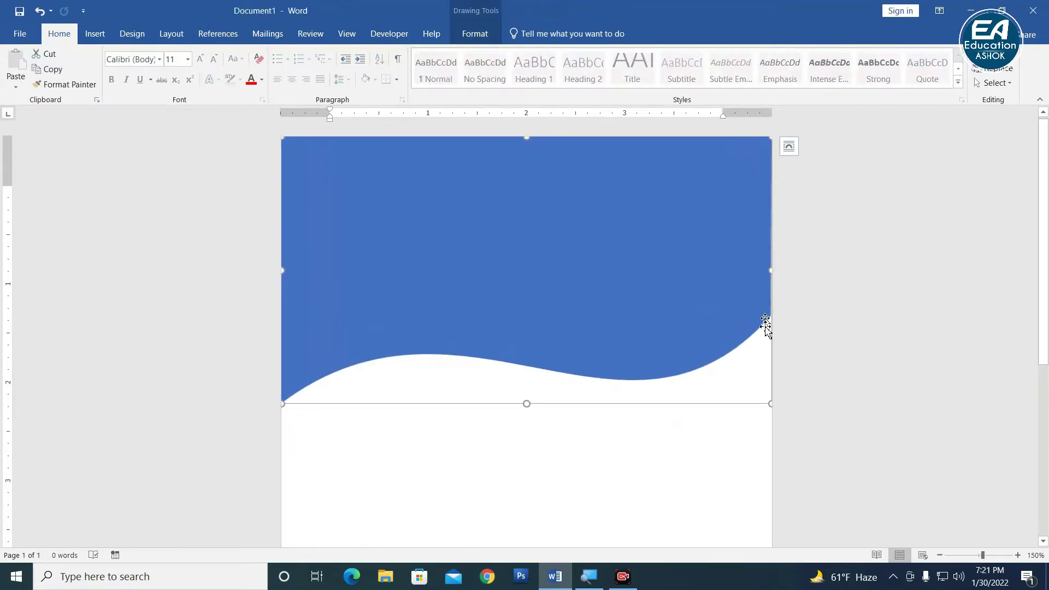
click(475, 34)
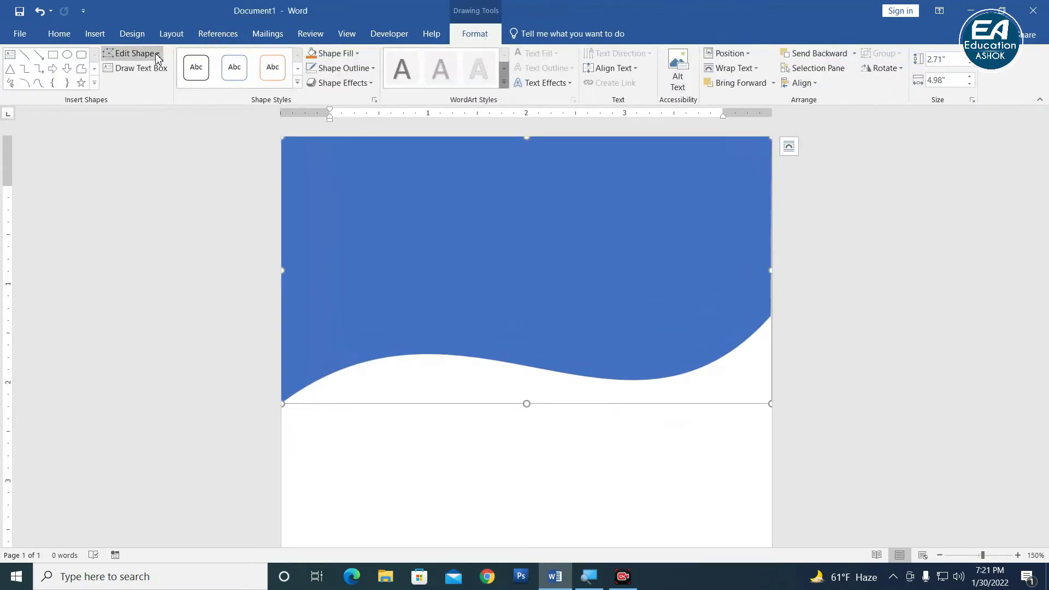
click(157, 54)
click(156, 85)
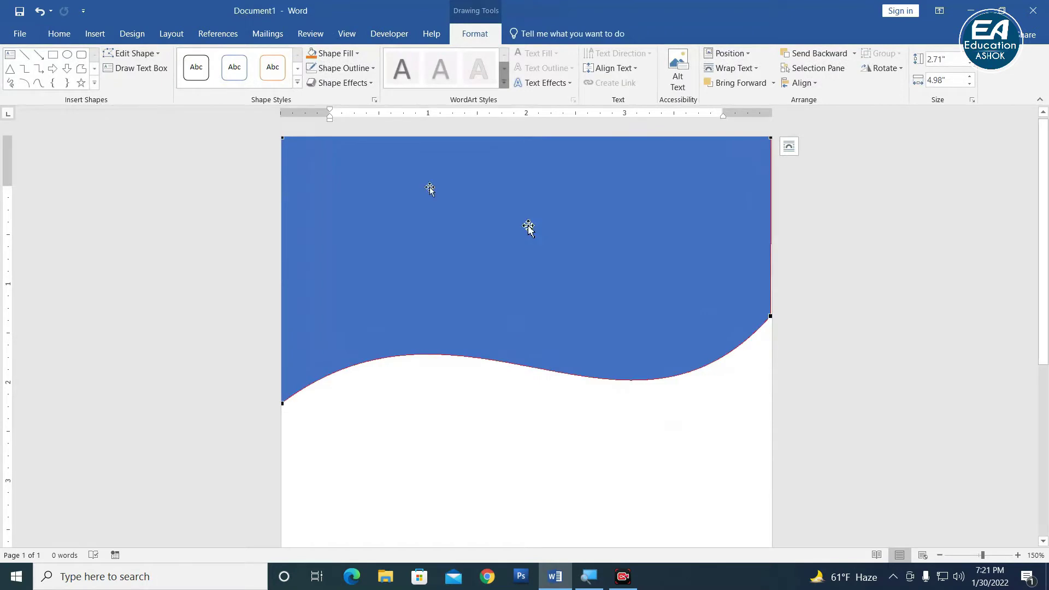
click(771, 316)
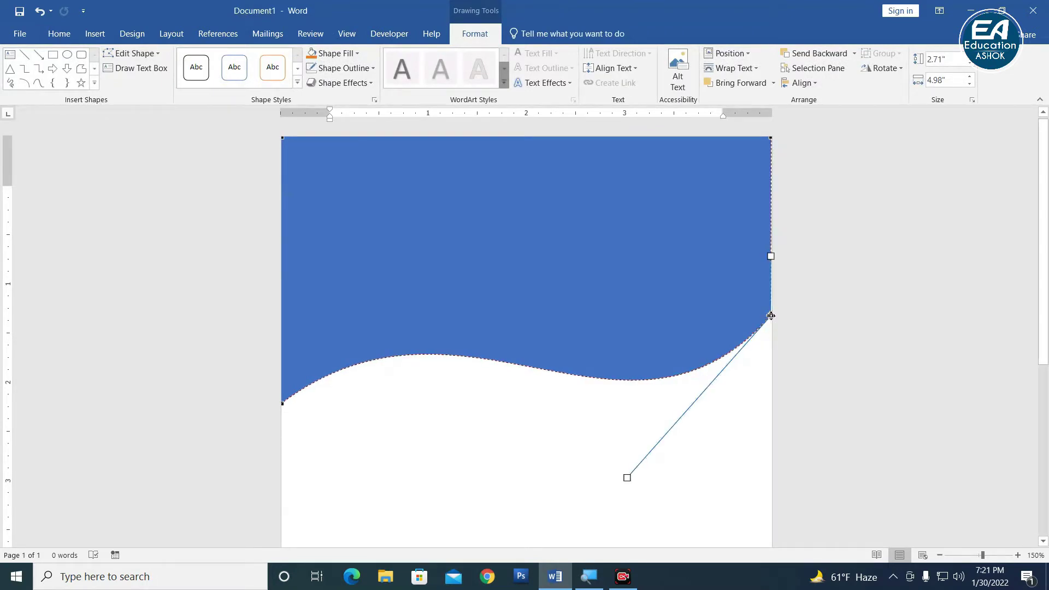
click(720, 361)
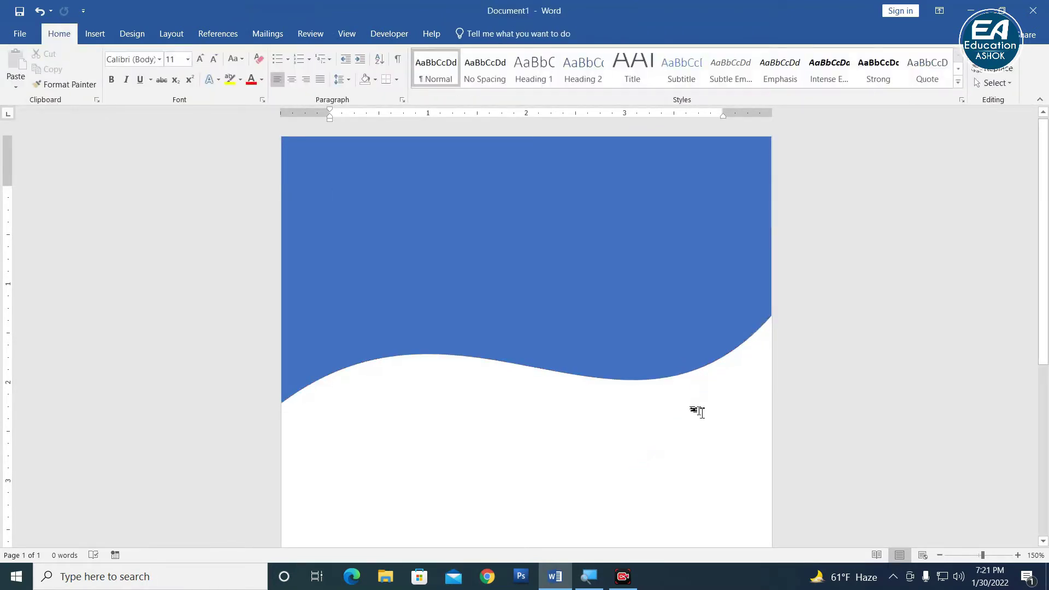
scroll(700, 414, down, 3)
scroll(700, 414, down, 2)
click(574, 246)
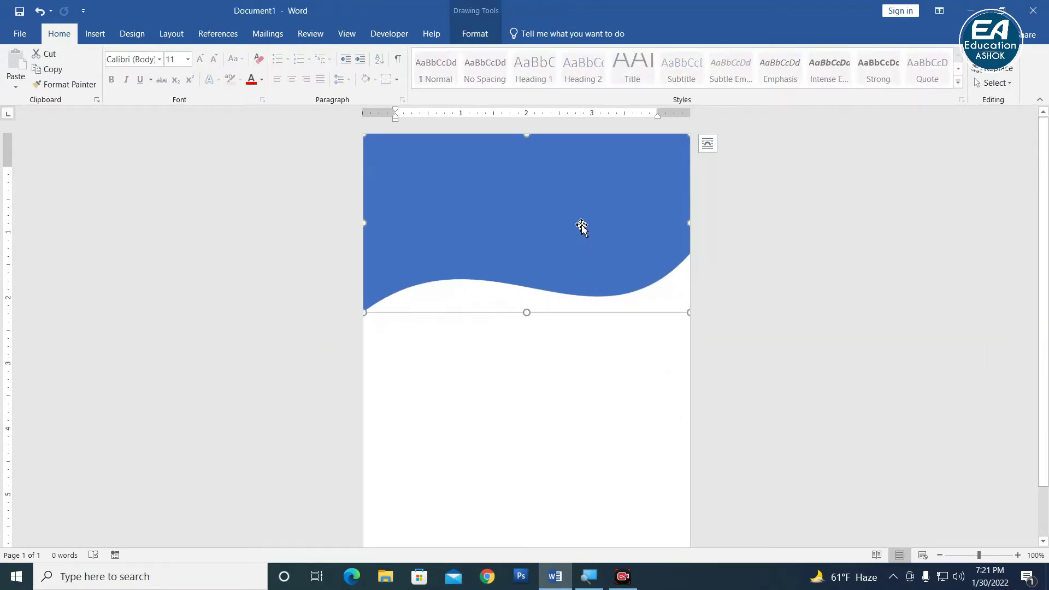
Step: Paste a duplicate wave, fill it light blue (RGB 37, 193, 255), and send it behind the dark-blue wave
key(ctrl+z)
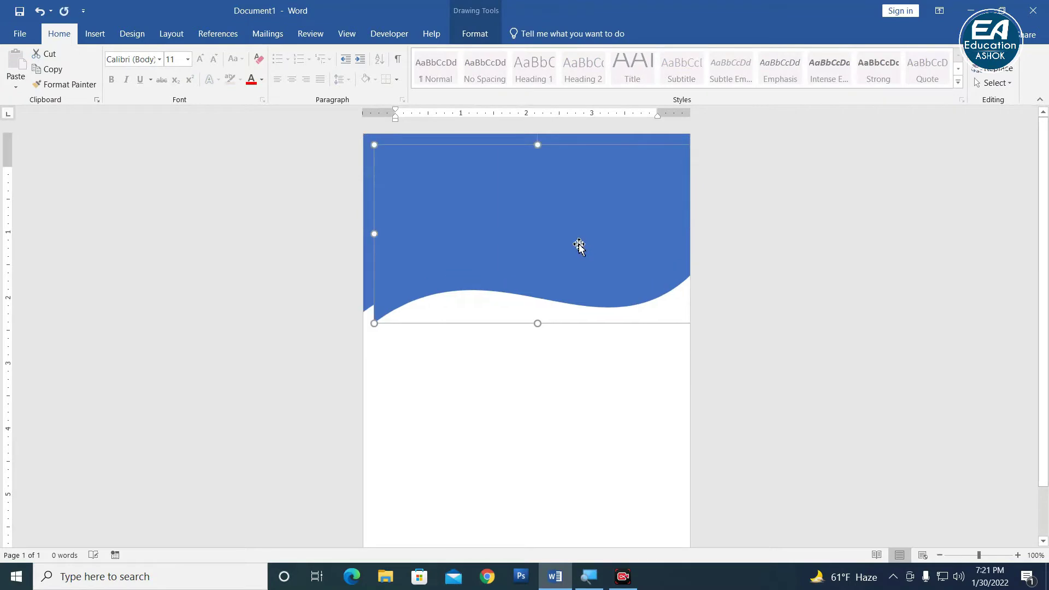
click(471, 38)
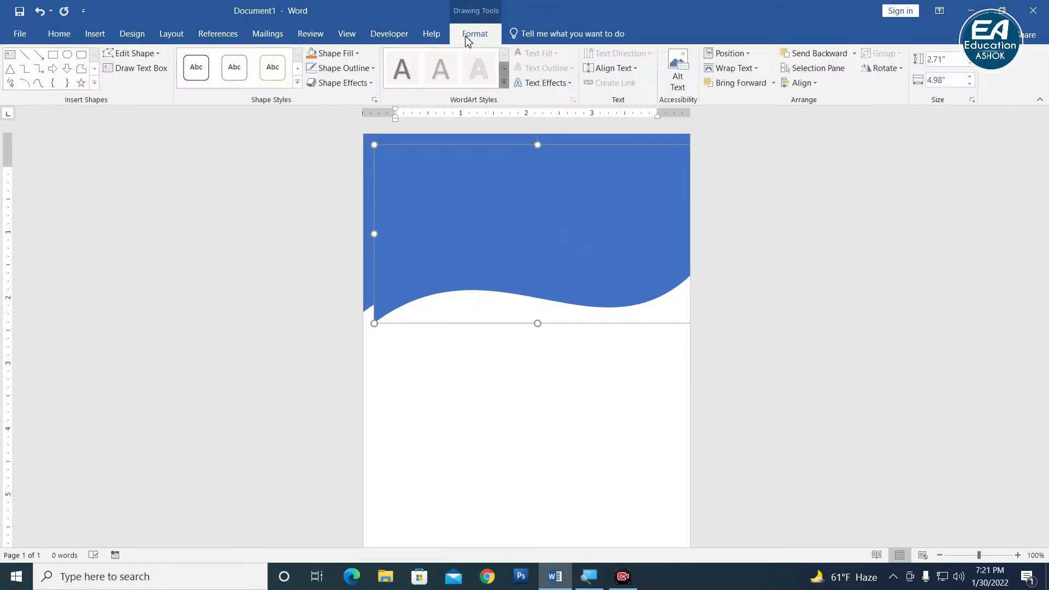
click(342, 55)
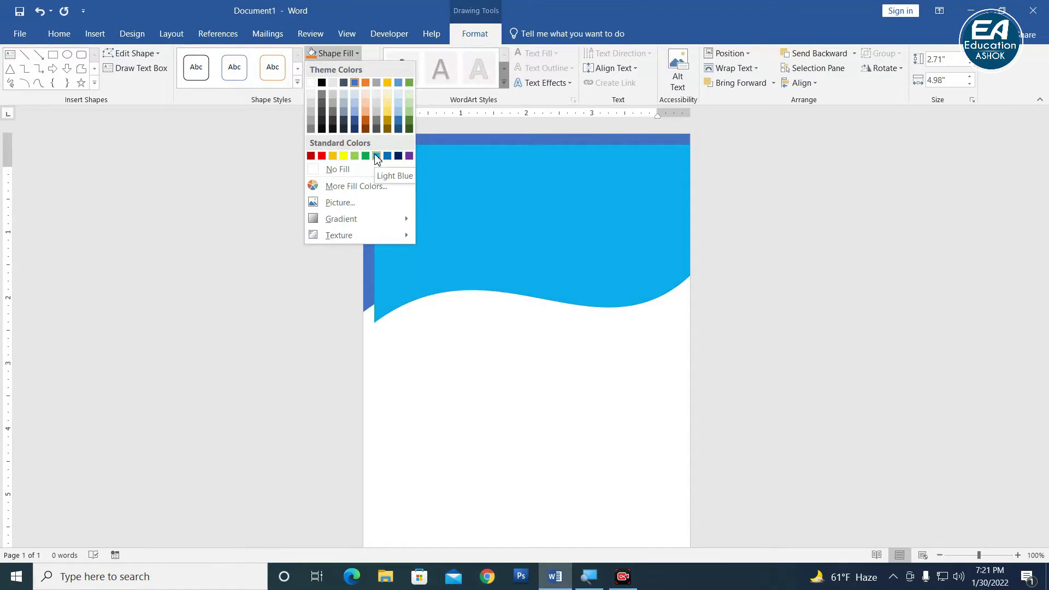
click(343, 187)
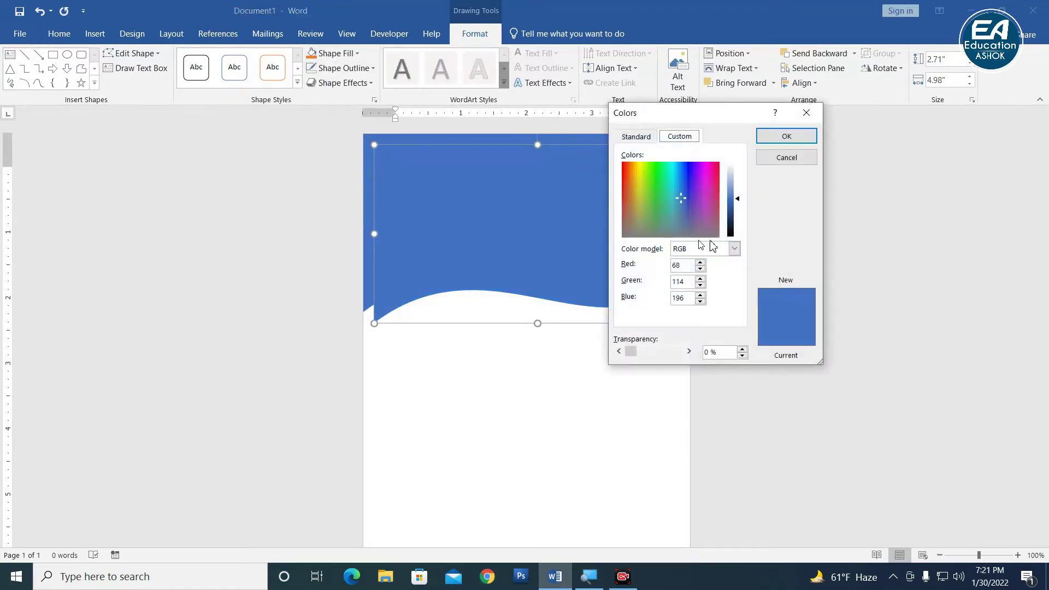
drag(684, 178, 675, 162)
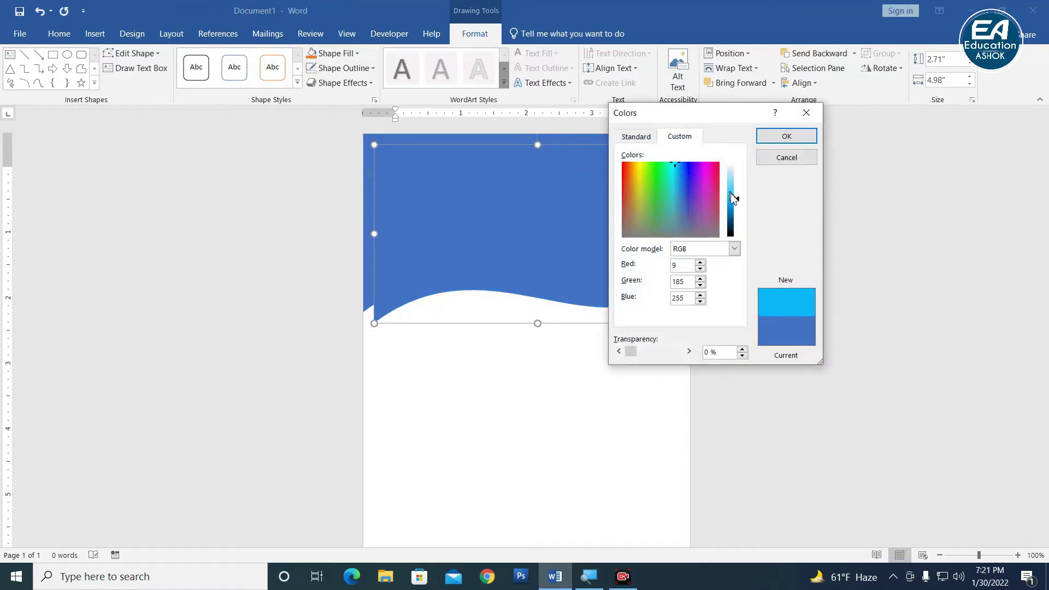
drag(739, 205, 737, 195)
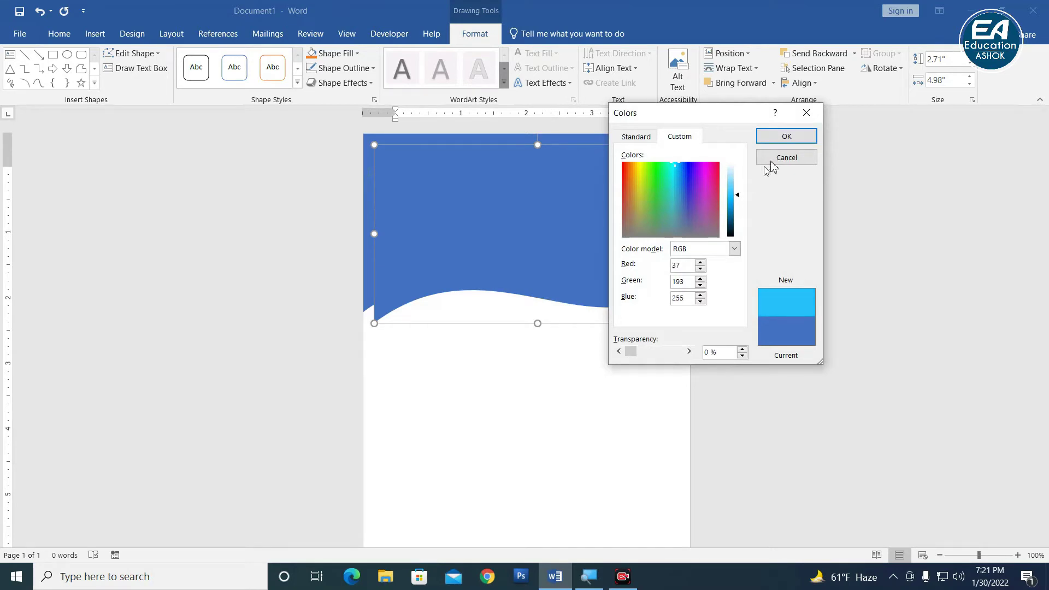
click(777, 144)
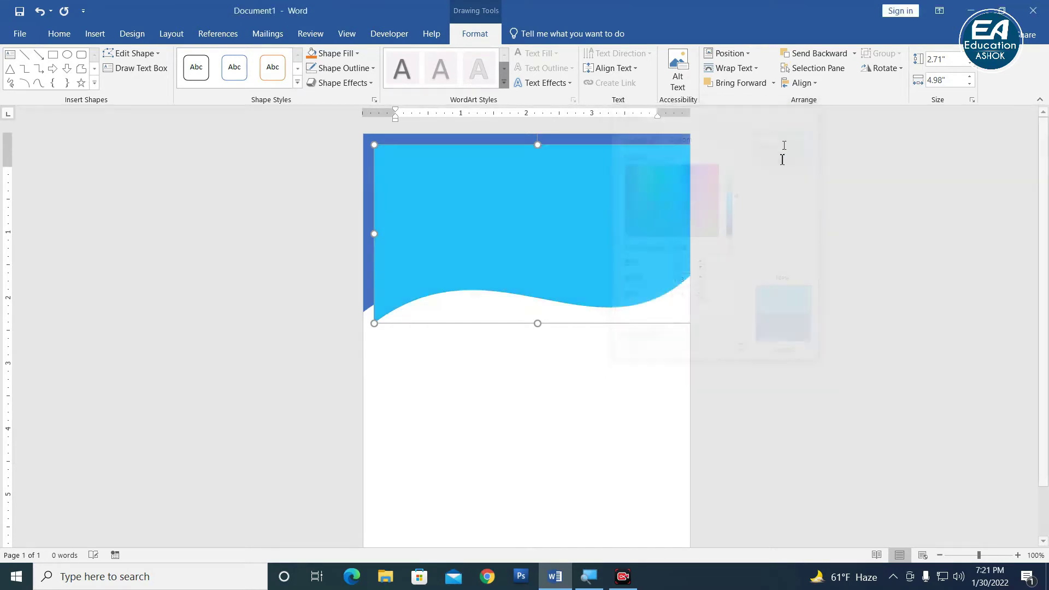
click(842, 55)
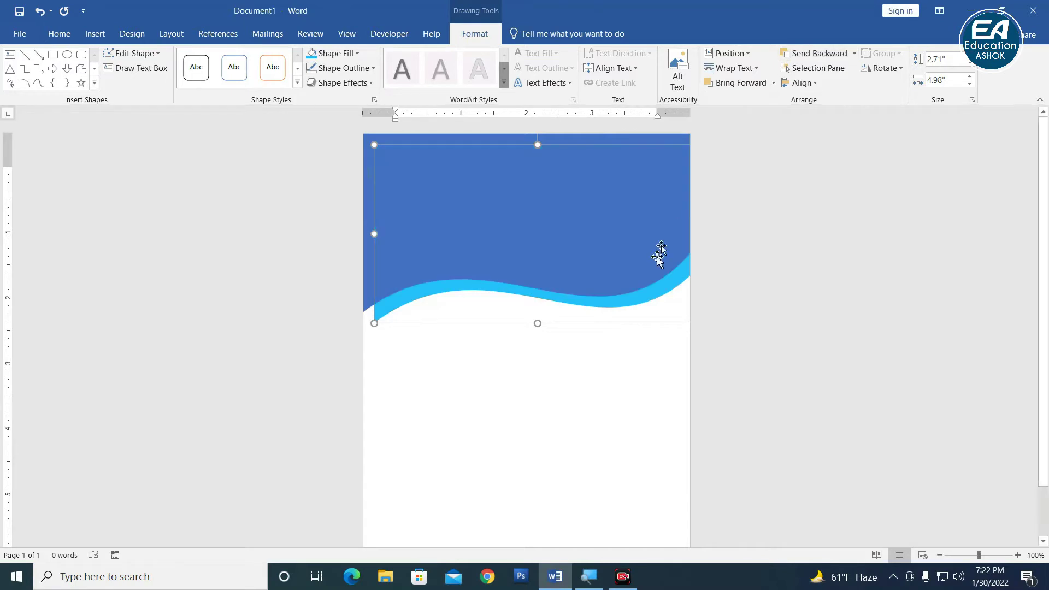
drag(649, 298, 651, 297)
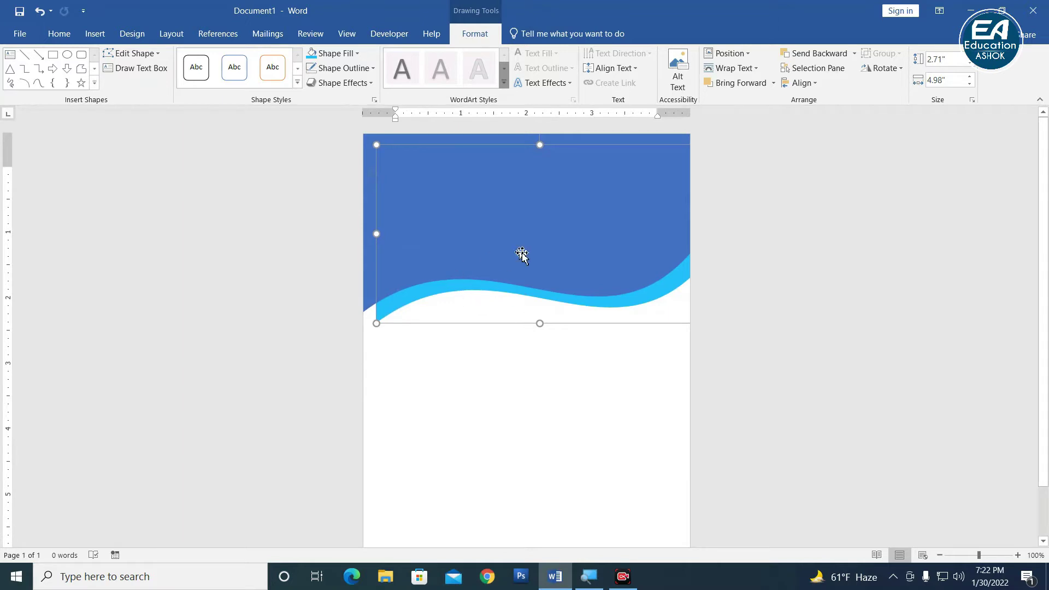
Step: Lift the light-blue wave's lower-left point so its band tapers toward the left
click(131, 53)
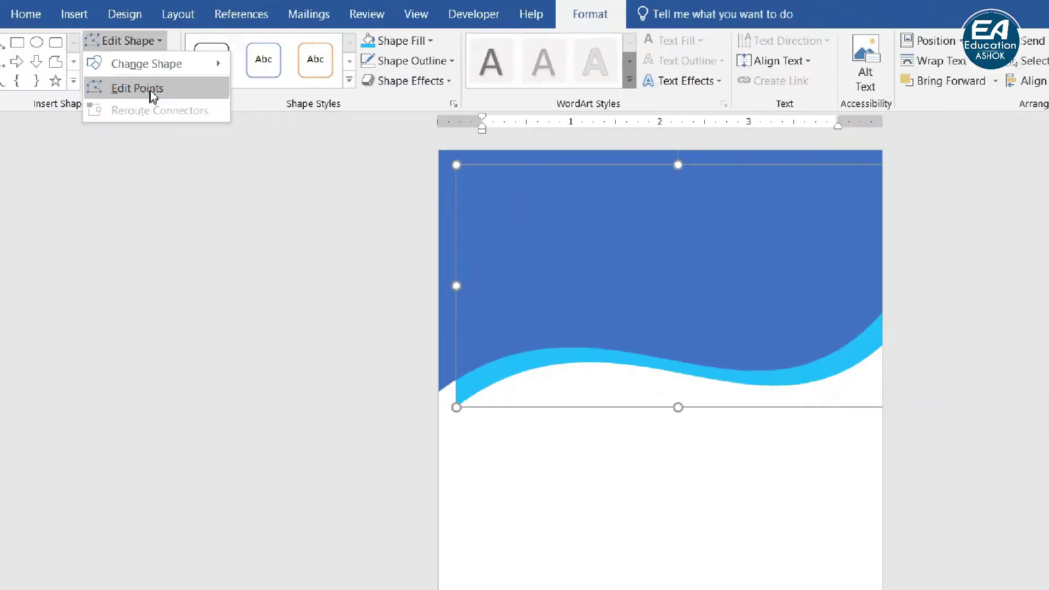
click(152, 90)
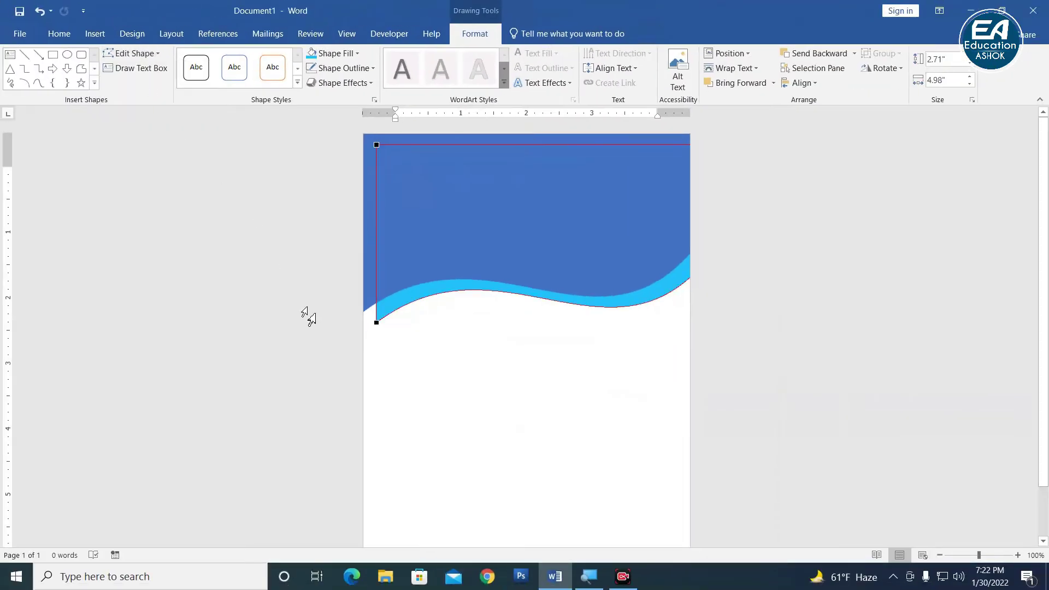
drag(377, 323, 375, 303)
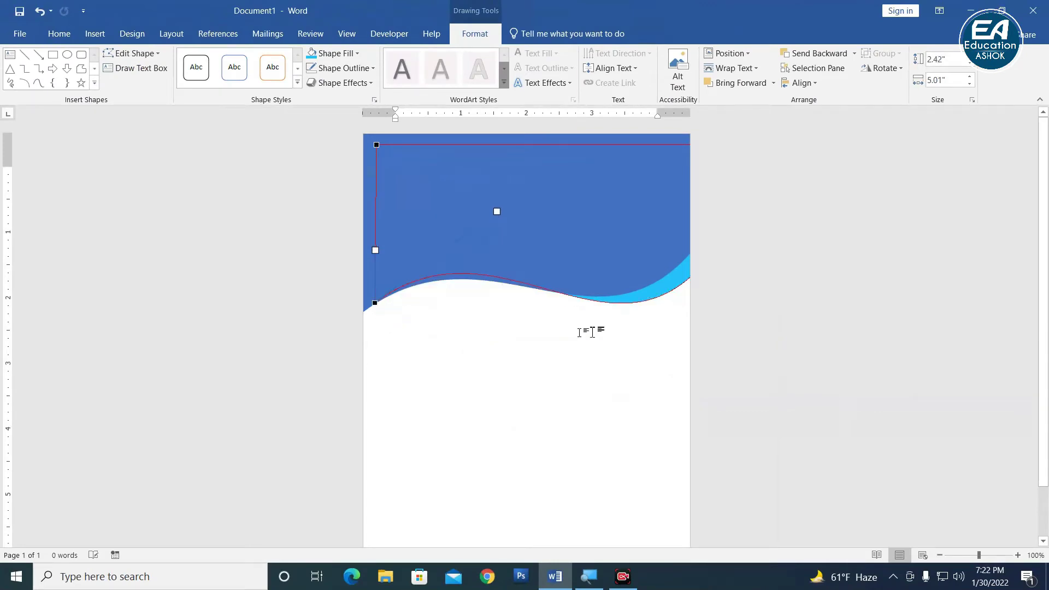
click(661, 298)
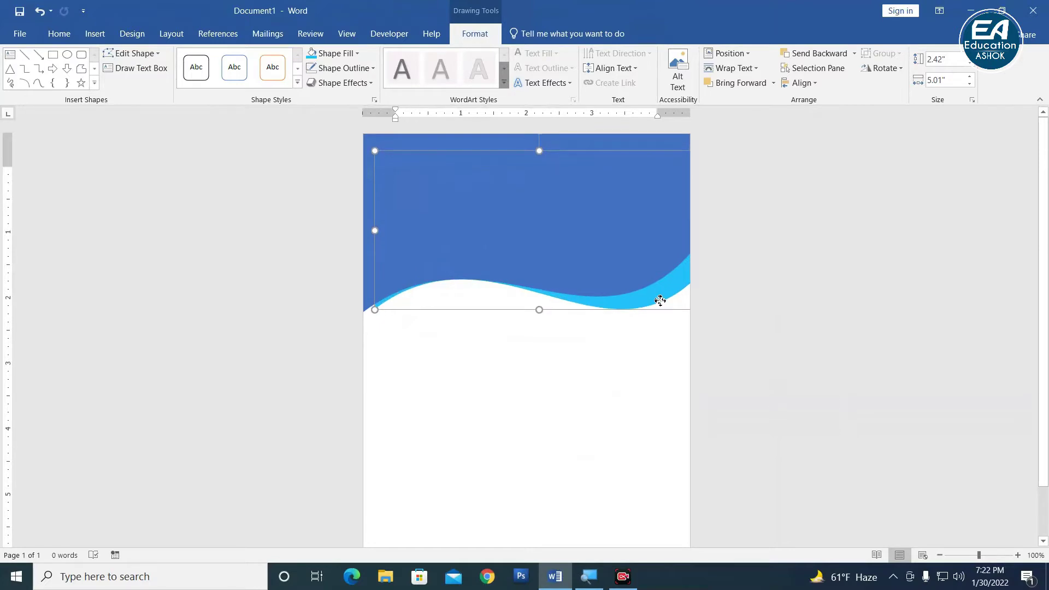
click(132, 53)
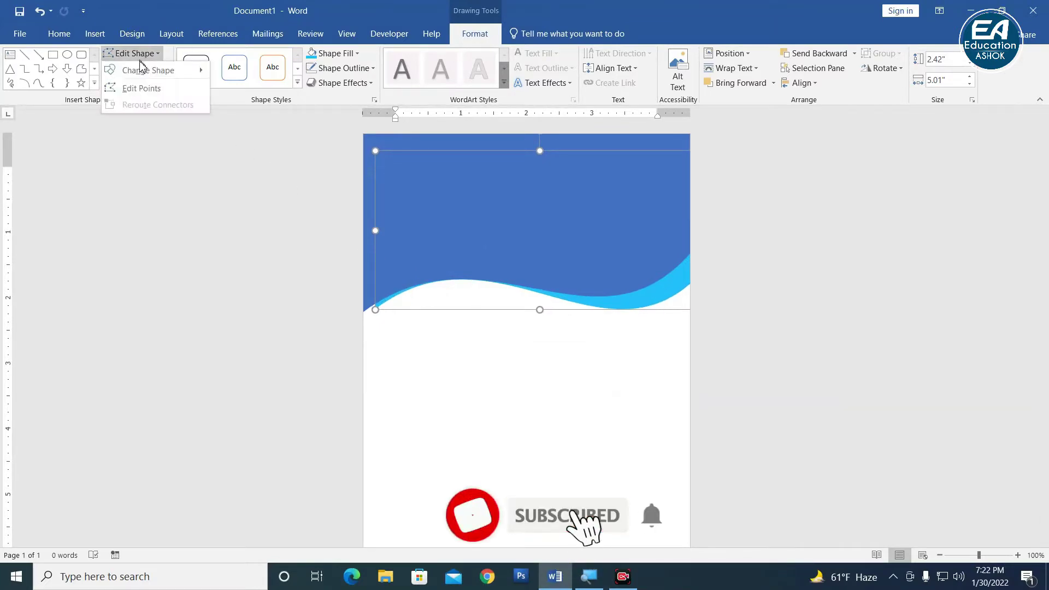
click(142, 88)
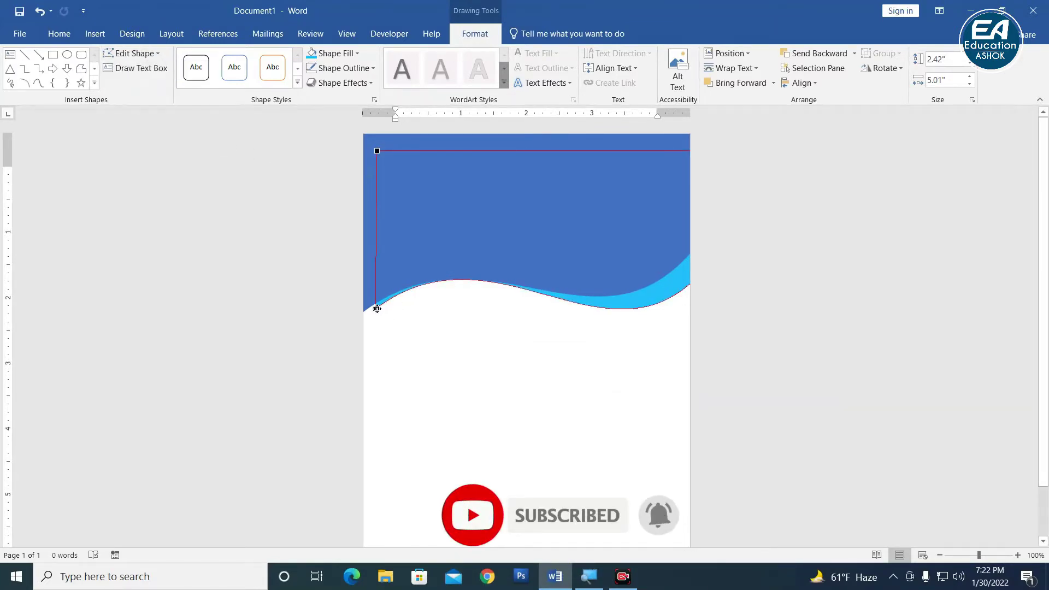
click(376, 305)
click(589, 359)
scroll(586, 365, down, 1)
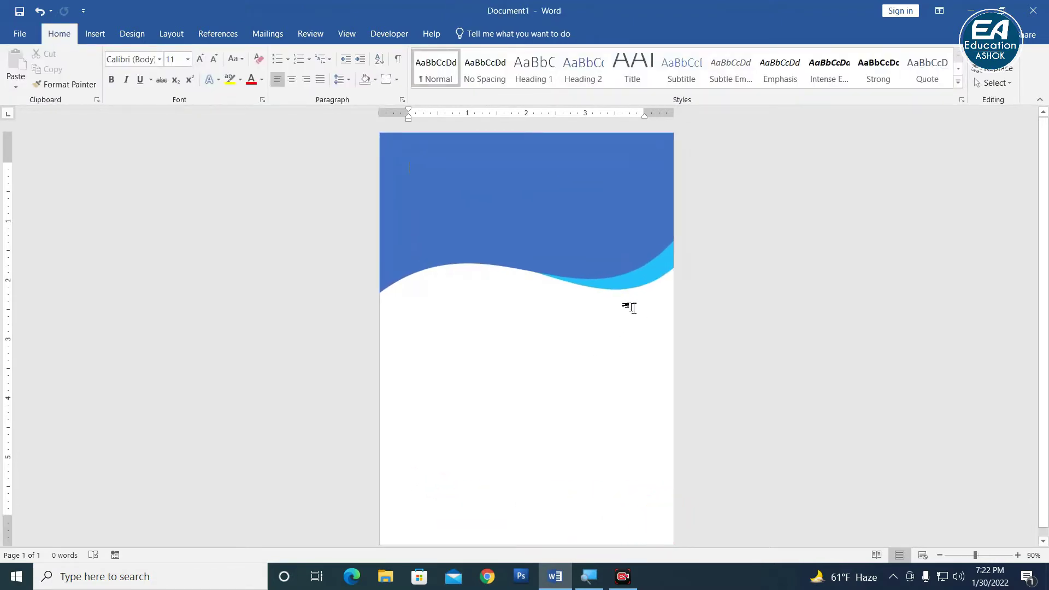
Step: Duplicate the light-blue wave, align it across the page width, and send it backward
click(640, 285)
key(ctrl+v)
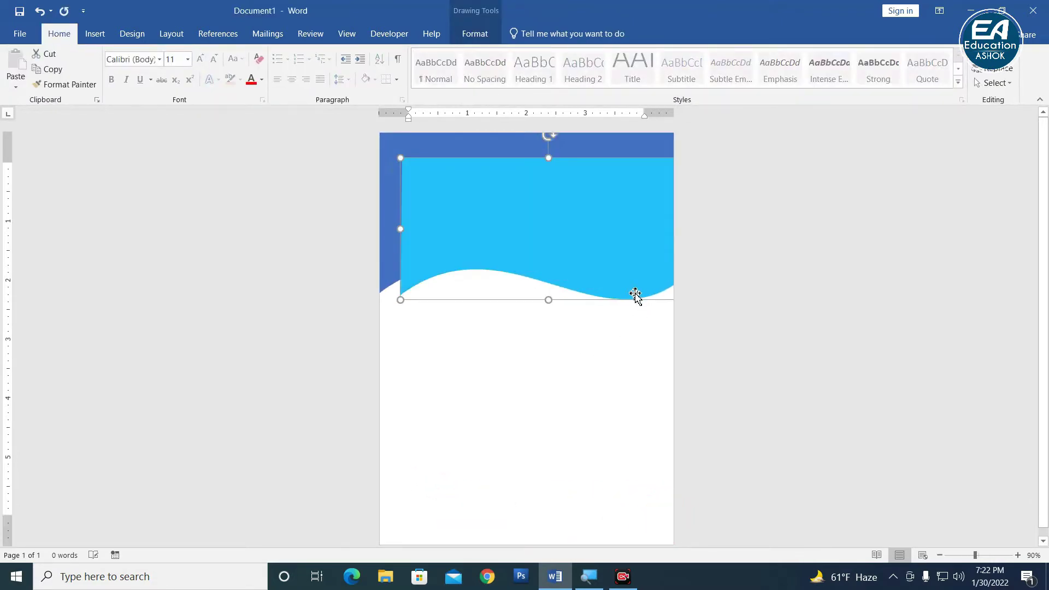
drag(632, 296, 607, 295)
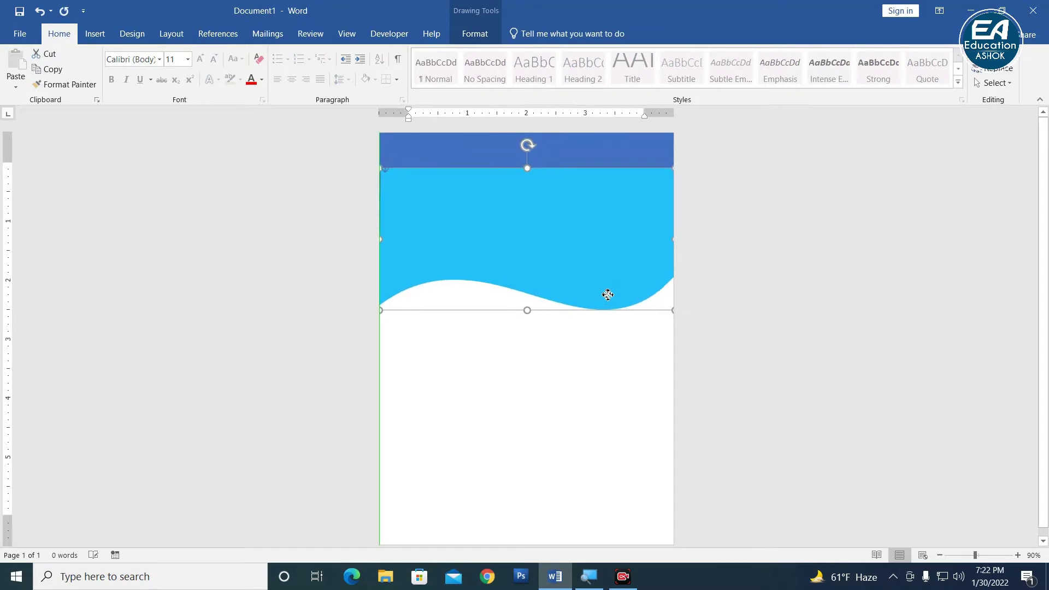
click(475, 34)
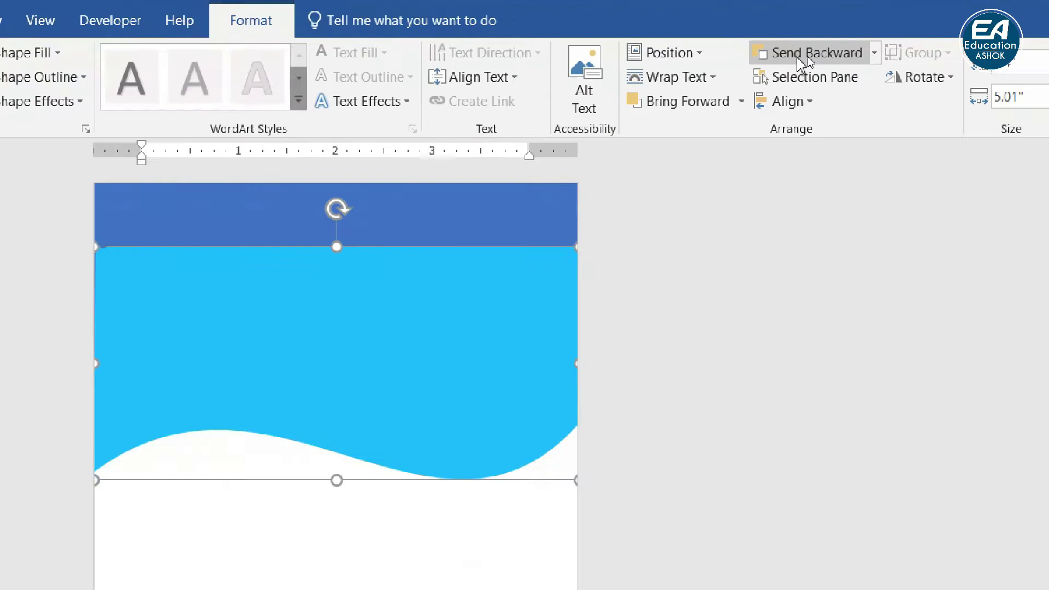
click(809, 54)
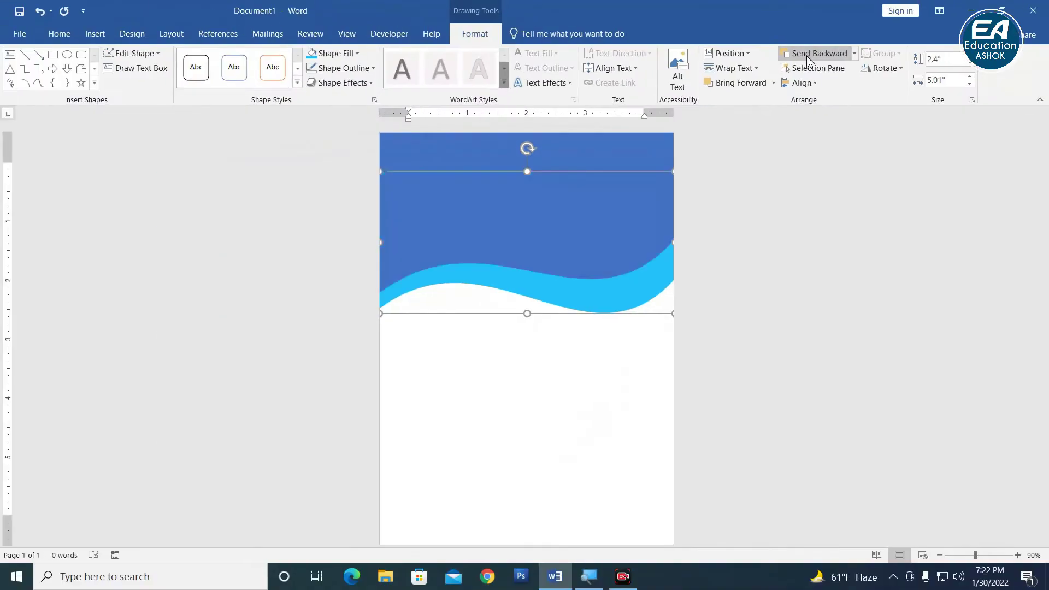
Step: Fill the wave copy with deep magenta, RGB 226, 4, 163
click(339, 53)
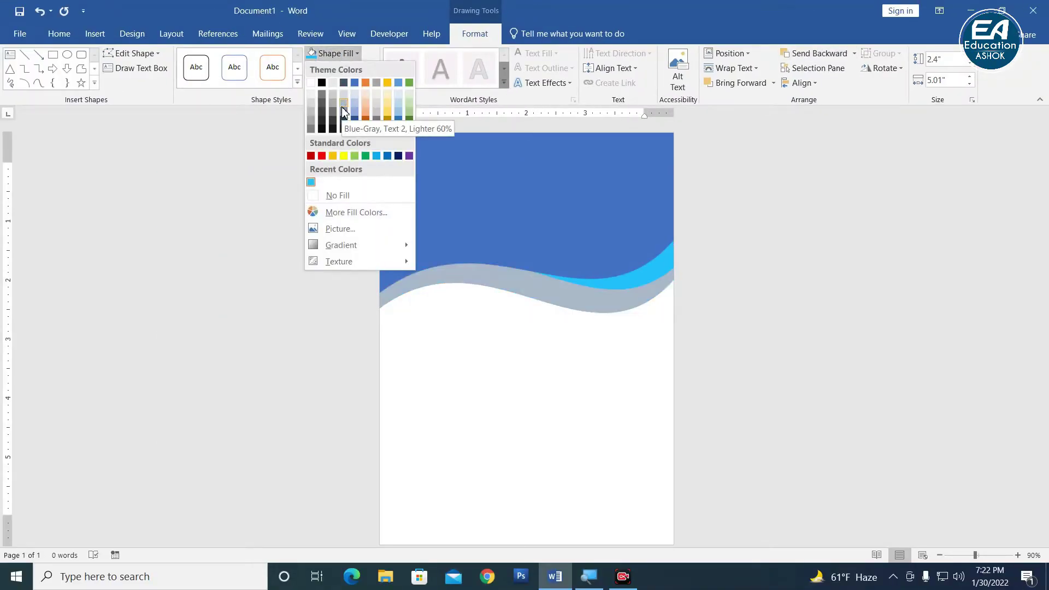
click(355, 212)
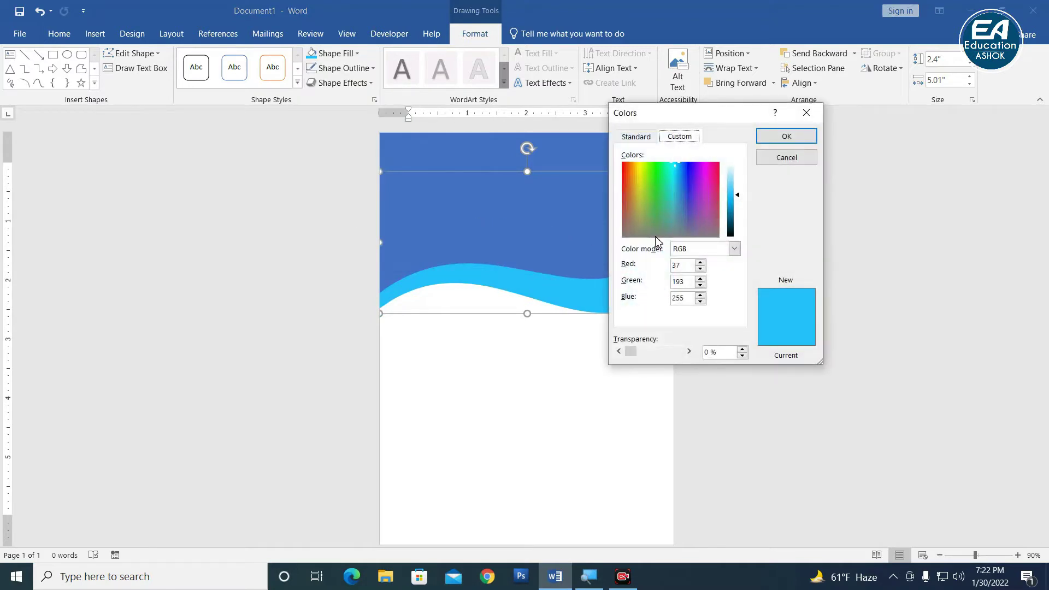
click(706, 169)
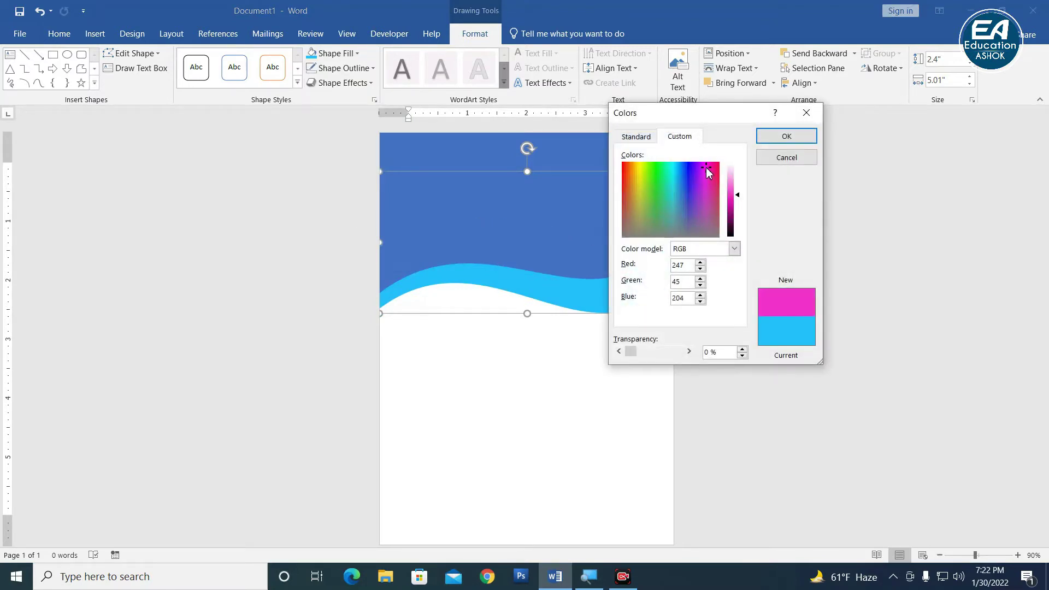
click(707, 166)
drag(739, 196, 737, 205)
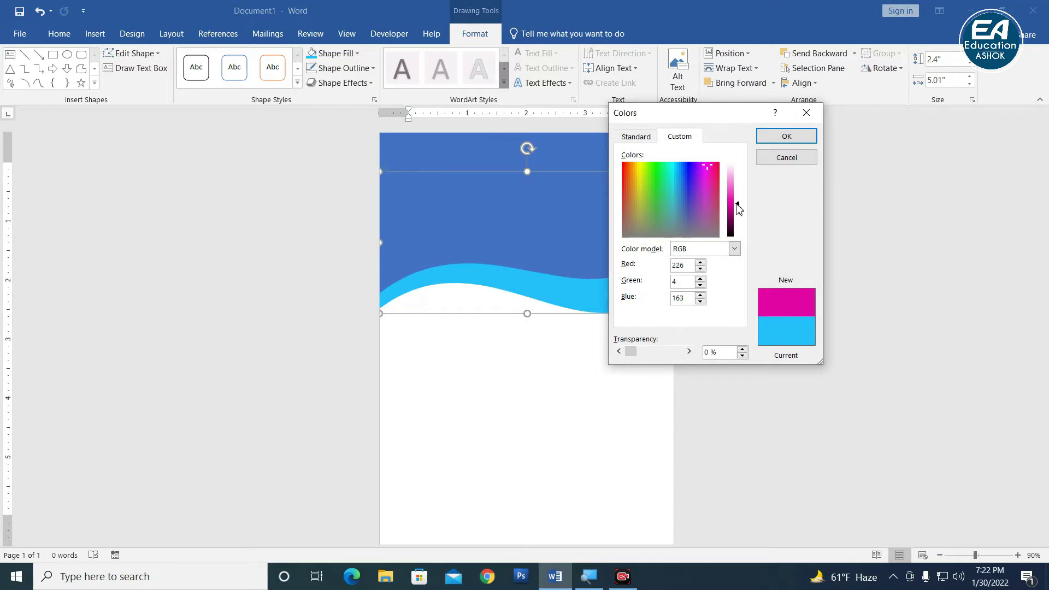
click(787, 136)
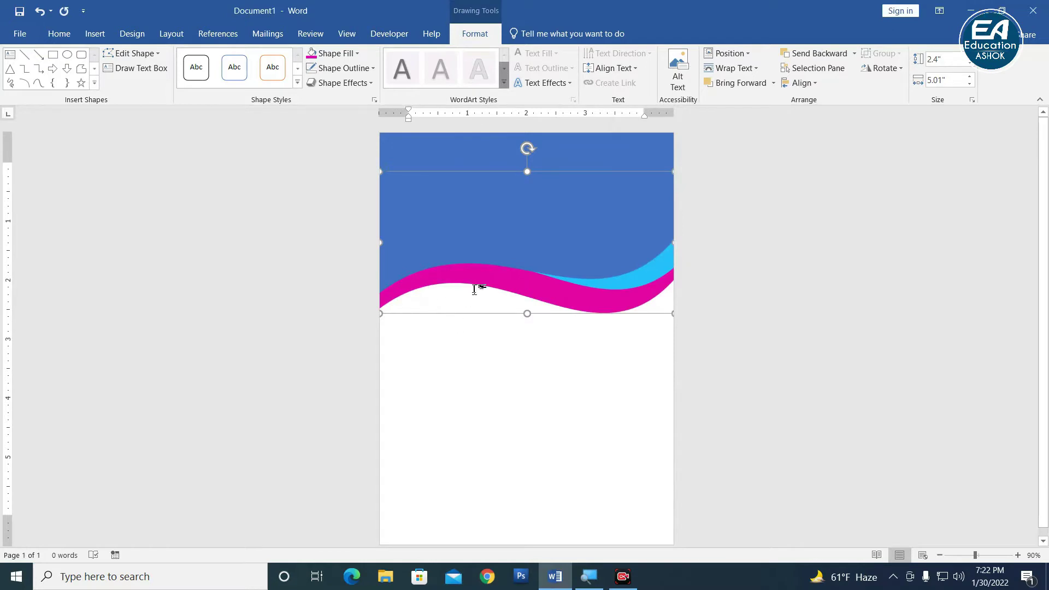
Step: Raise the magenta wave's right-edge point and nudge the wave slightly lower
click(131, 53)
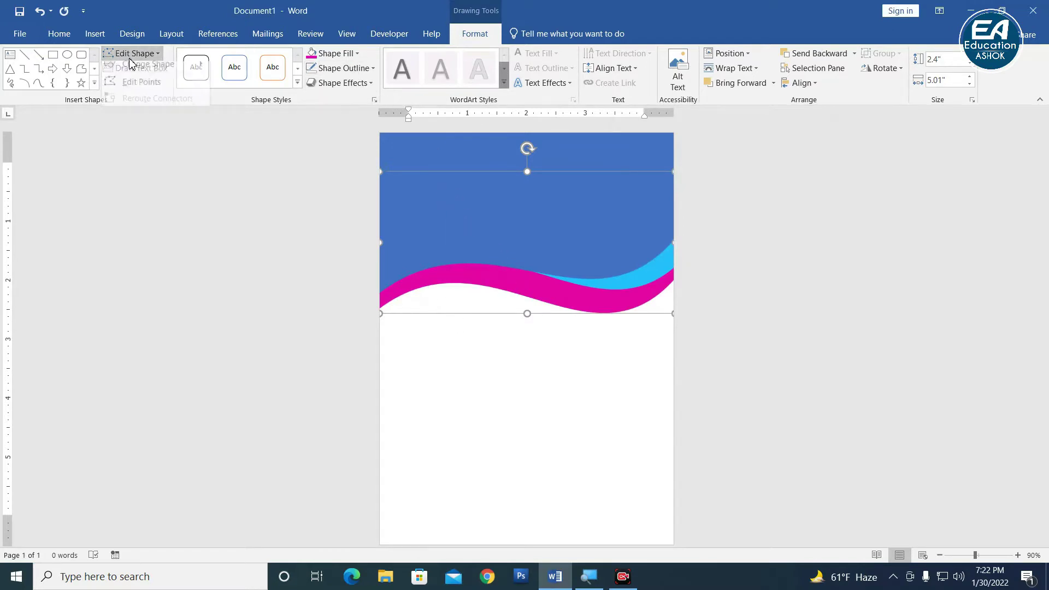
click(141, 89)
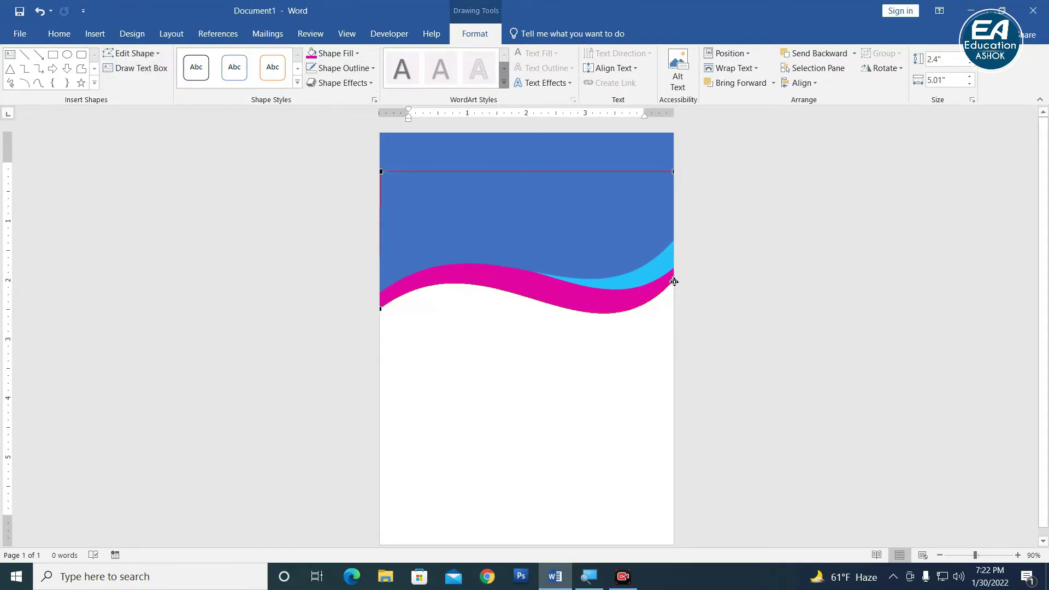
drag(674, 282, 674, 259)
click(542, 290)
drag(544, 291, 544, 298)
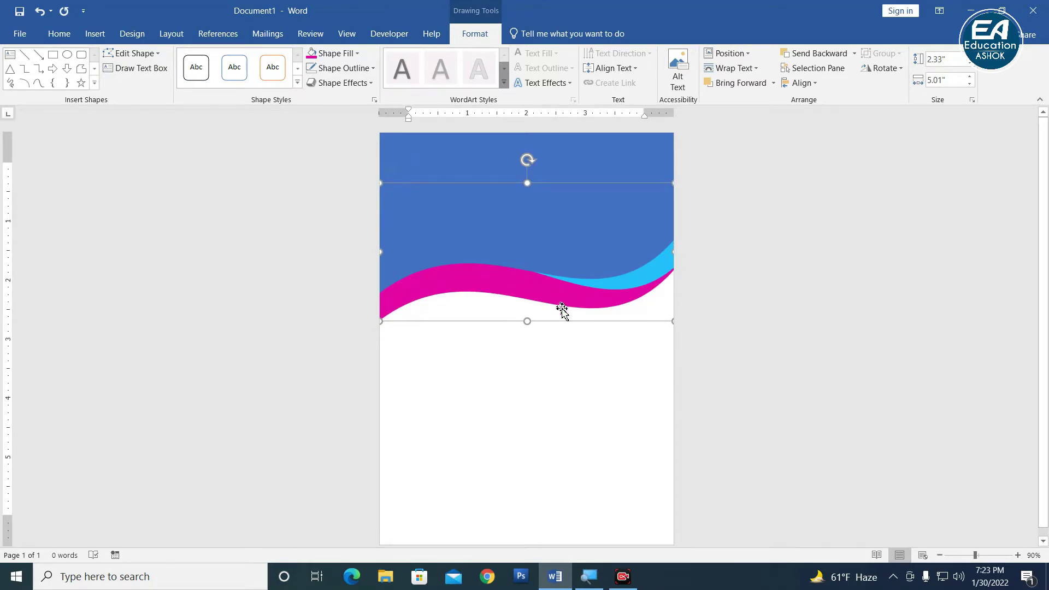
Step: Send a wave copy two layers back, fill it white, and lift it above the magenta stripe
drag(561, 314, 570, 323)
click(820, 53)
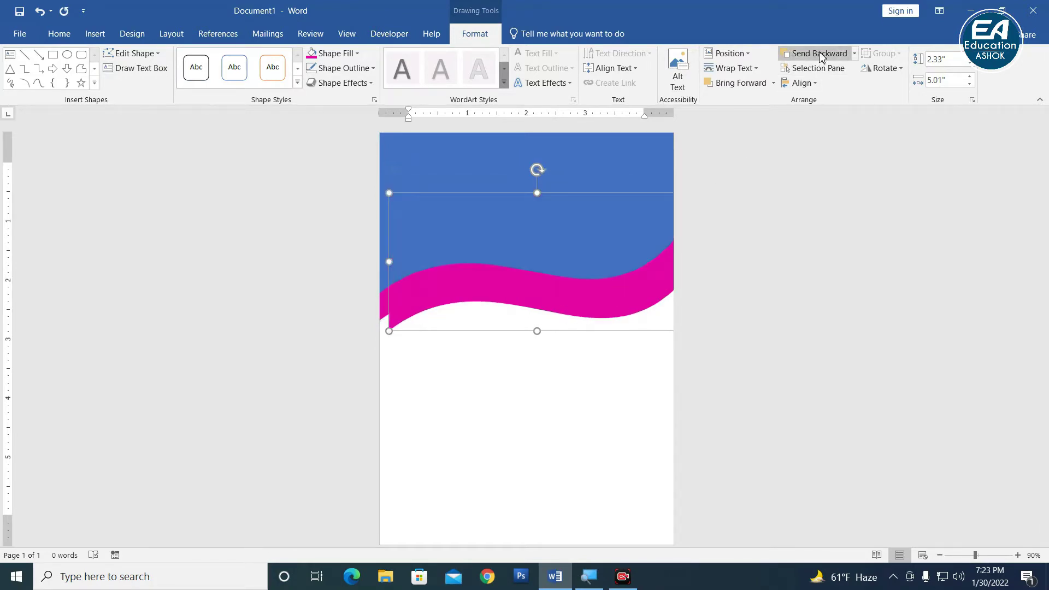
click(821, 53)
click(341, 53)
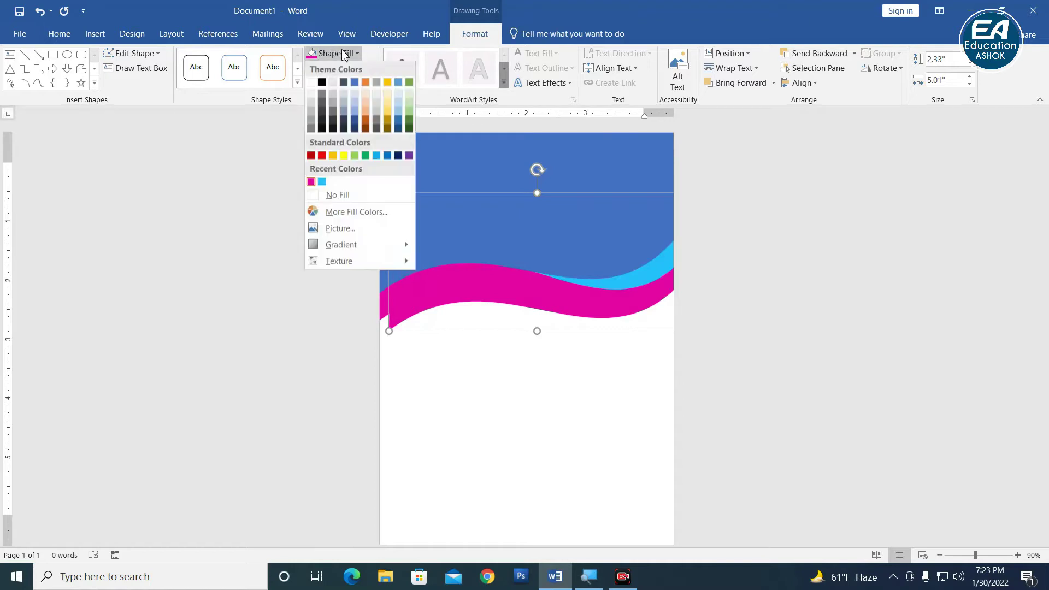
click(311, 83)
mouse_move(433, 293)
mouse_down()
mouse_move(436, 269)
mouse_move(423, 271)
mouse_up()
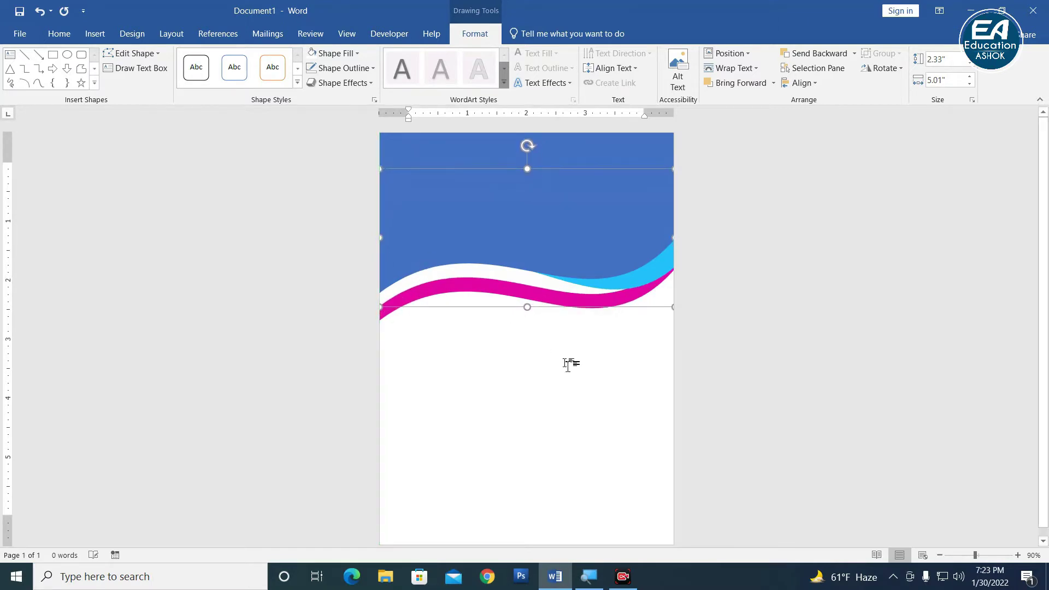
click(597, 382)
Step: Raise the magenta wave's bottom-left point and pull its right point up to slim the stripe
scroll(597, 416, down, 4)
scroll(520, 435, up, 4)
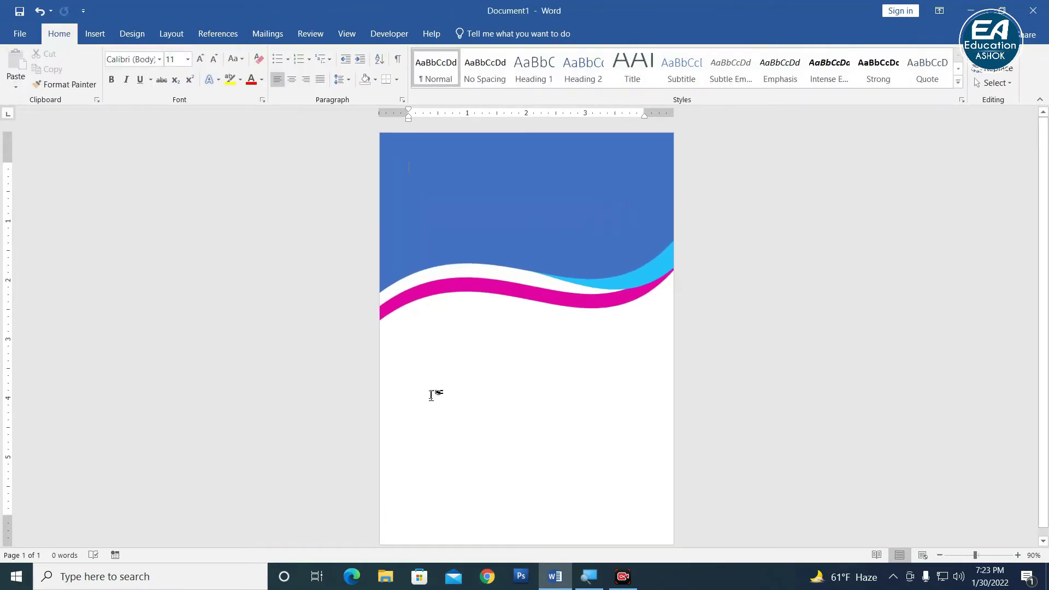
scroll(629, 369, up, 1)
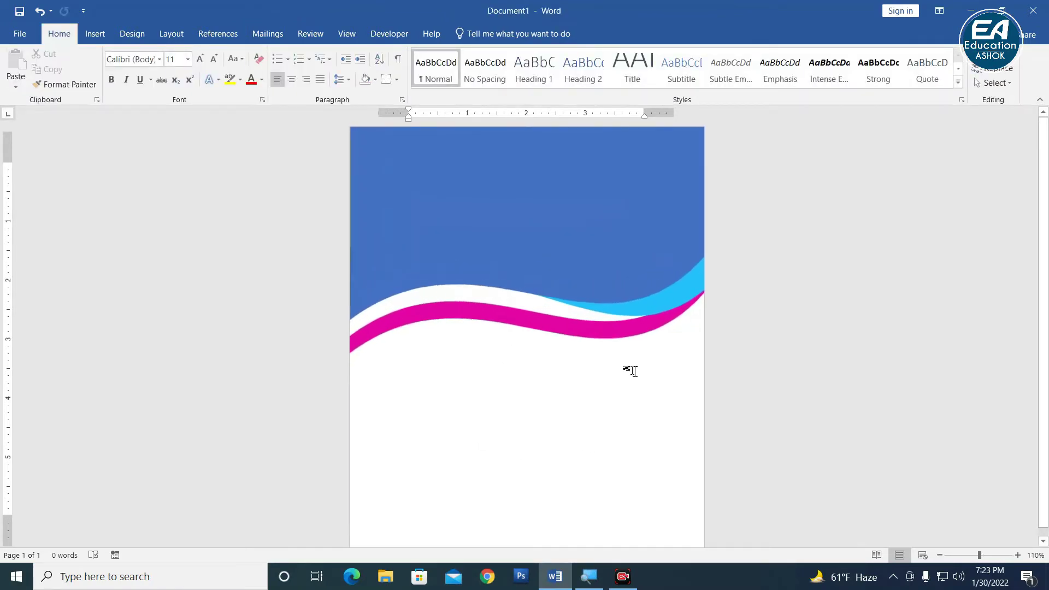
scroll(631, 386, down, 1)
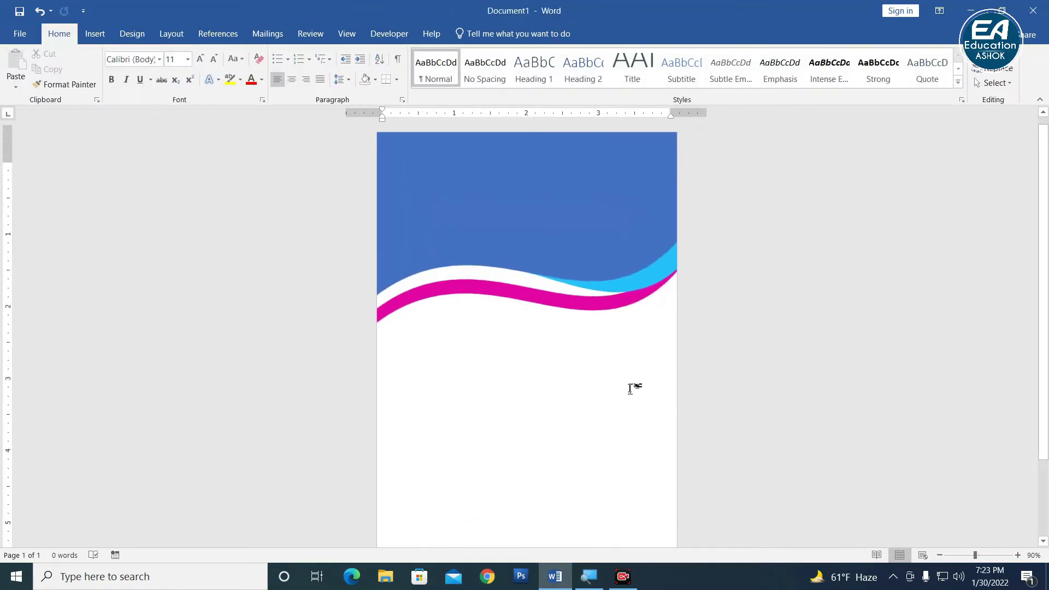
click(621, 306)
click(475, 34)
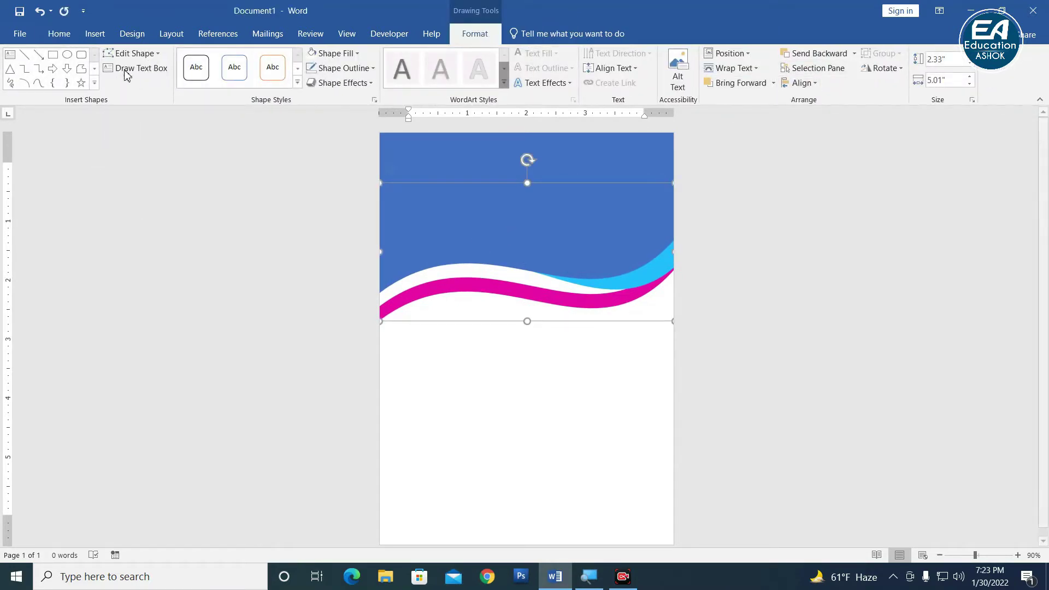
click(134, 53)
click(141, 87)
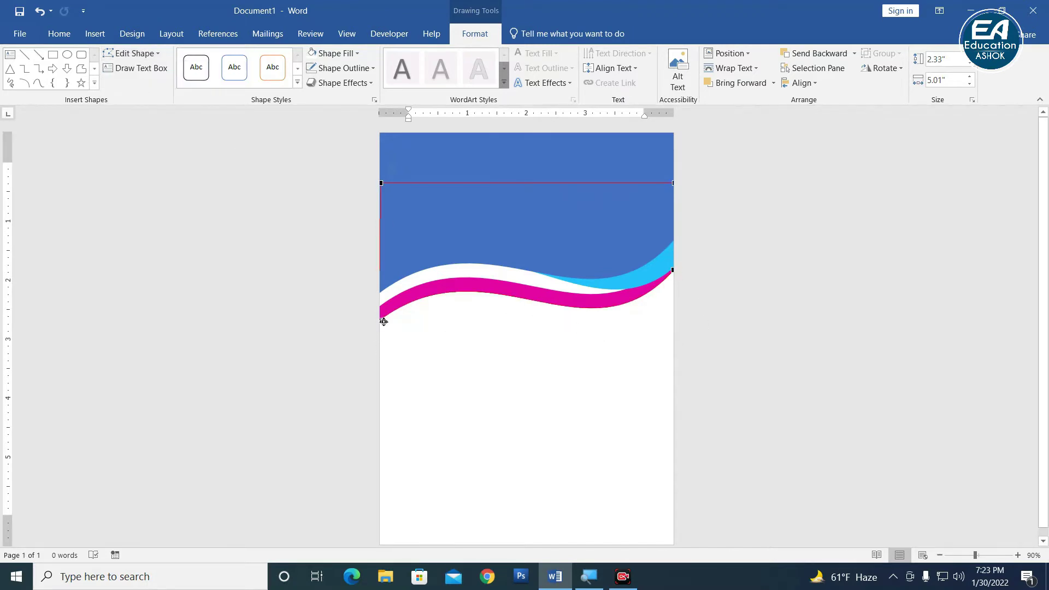
drag(383, 322, 381, 312)
drag(673, 273, 677, 264)
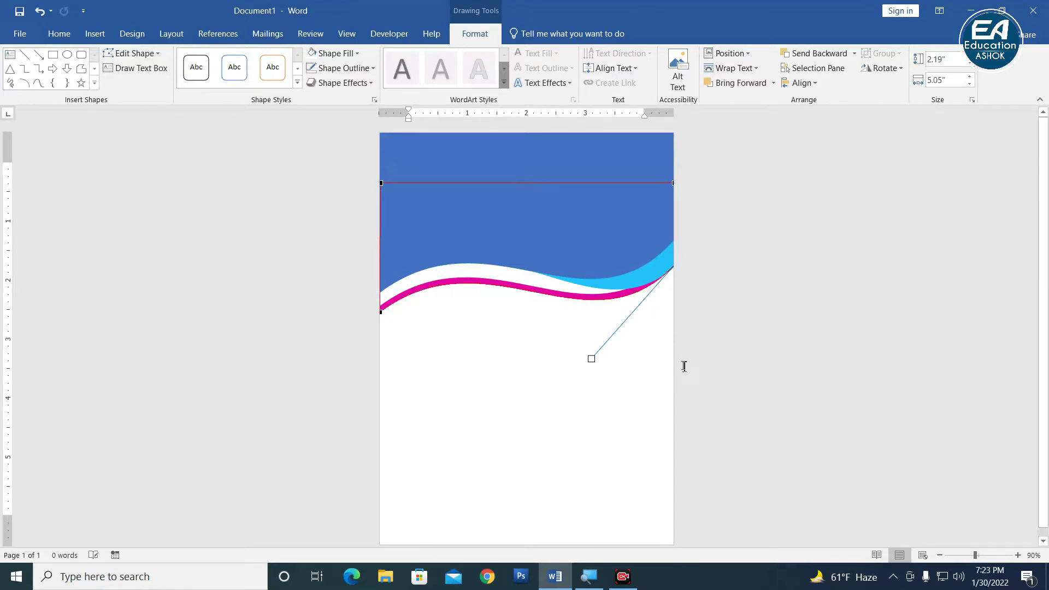
click(433, 351)
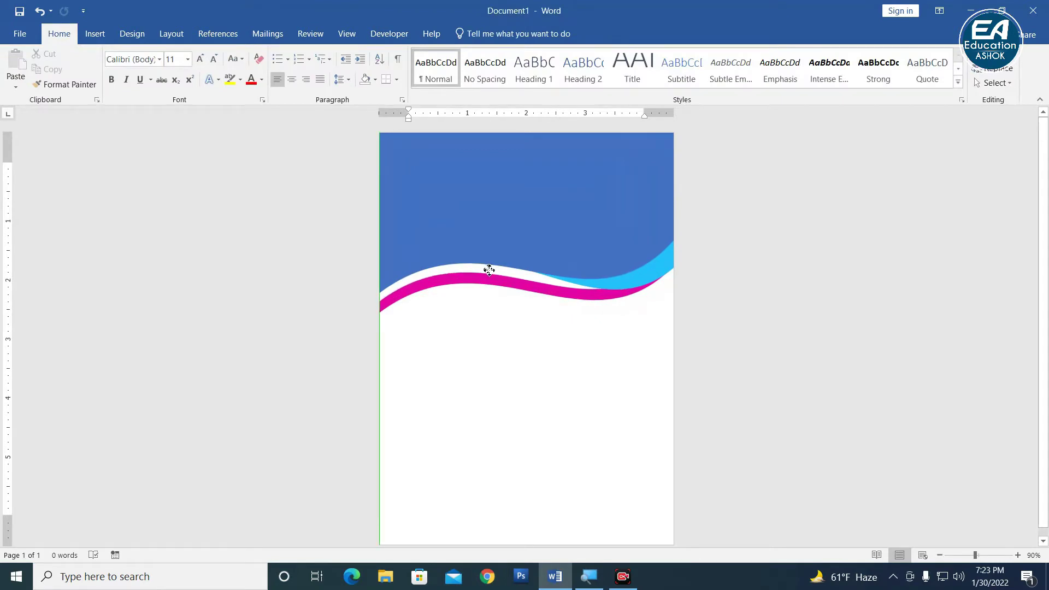
Step: Select the dark-blue header shape and bring up its Shape Fill choices
click(488, 274)
click(506, 372)
ctrl+scroll(517, 370, down, 5)
ctrl+scroll(450, 343, up, 4)
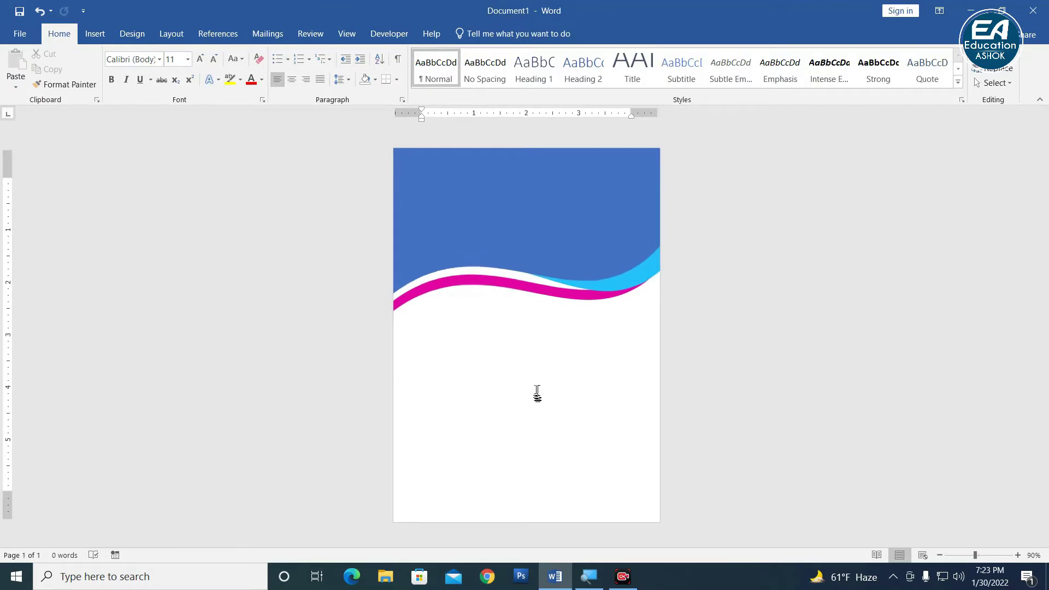
ctrl+scroll(533, 391, up, 1)
click(413, 157)
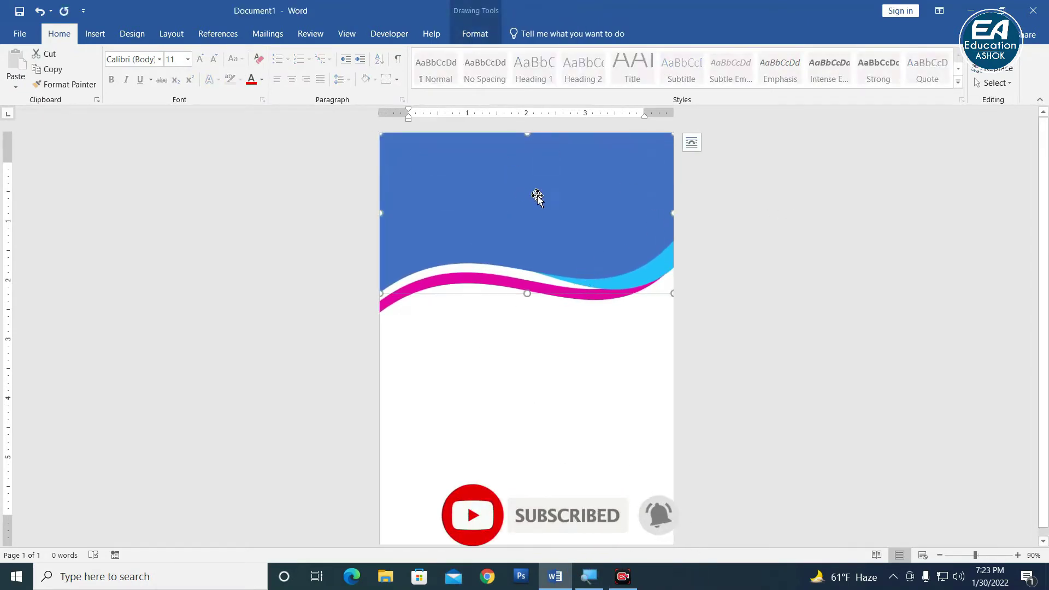
click(475, 34)
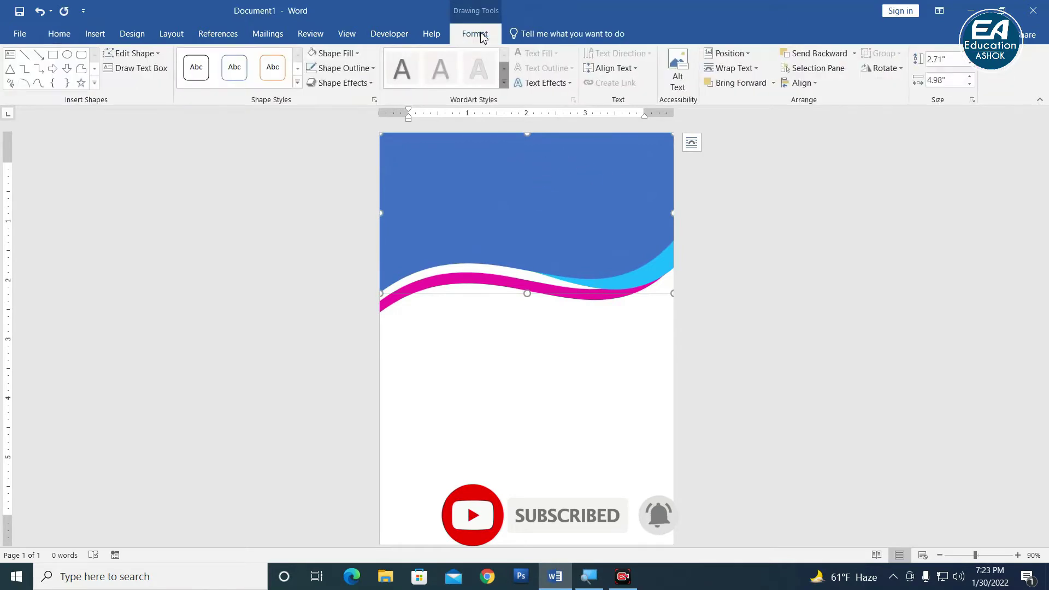
click(350, 53)
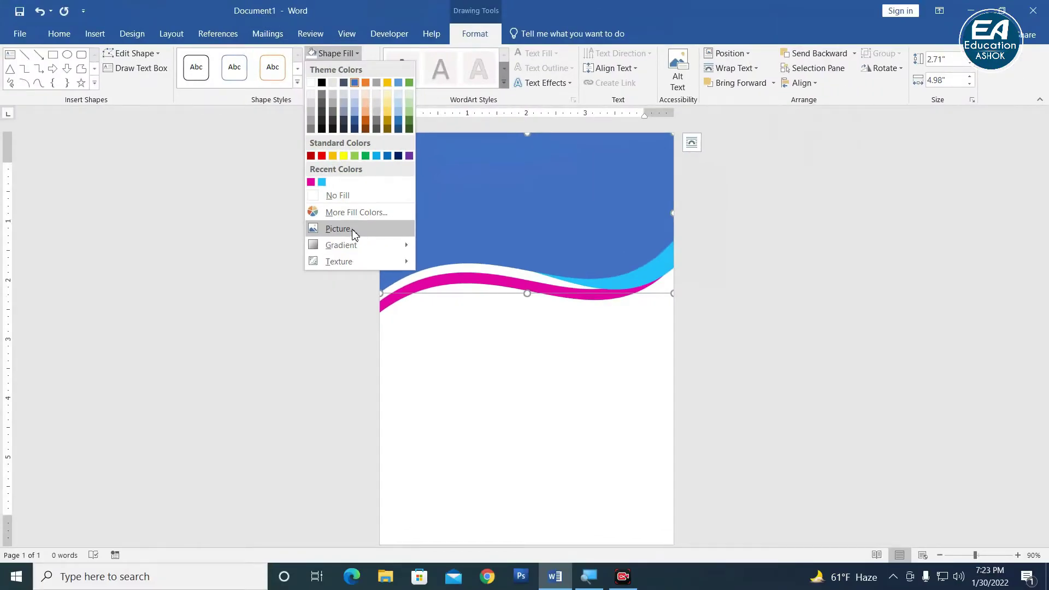
Step: Fill the header with a picture, selecting dpmqp4r3bqykudo2uixz from D:\Design Templete\desktop file\Student image
click(353, 229)
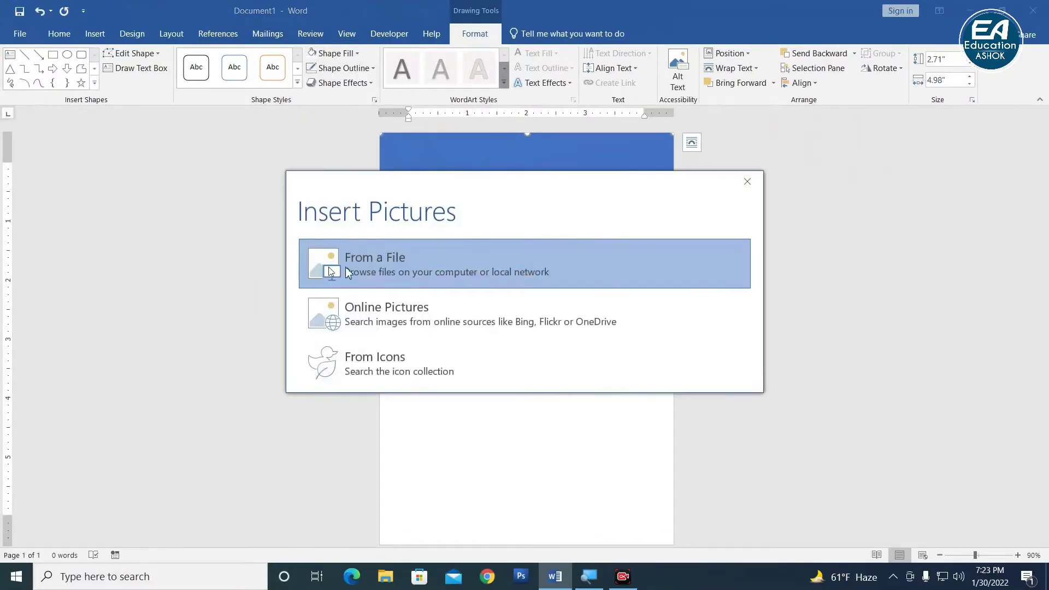
click(385, 268)
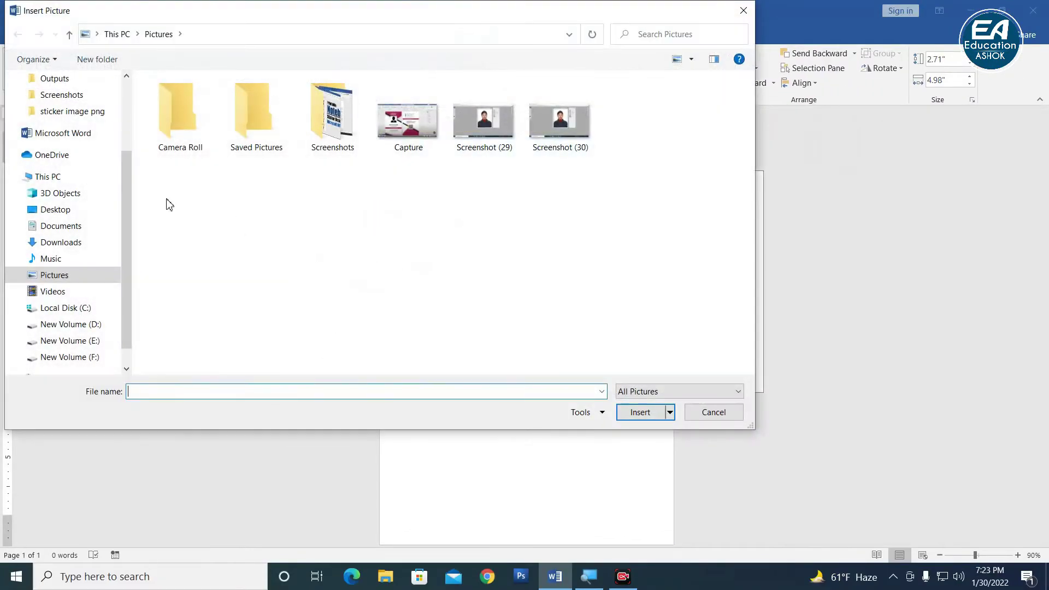
click(93, 328)
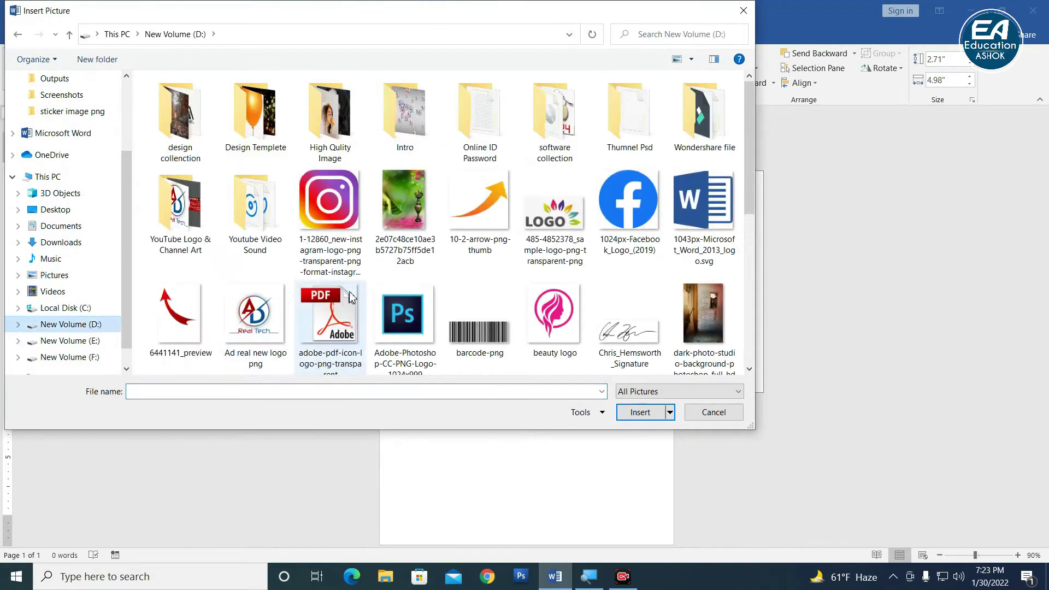
double_click(273, 134)
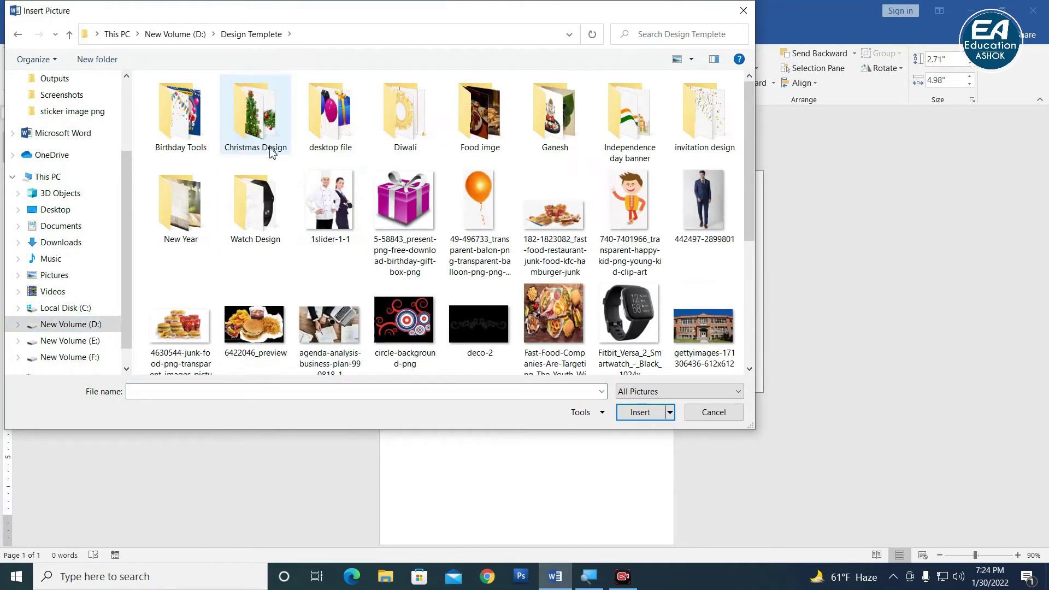
double_click(338, 135)
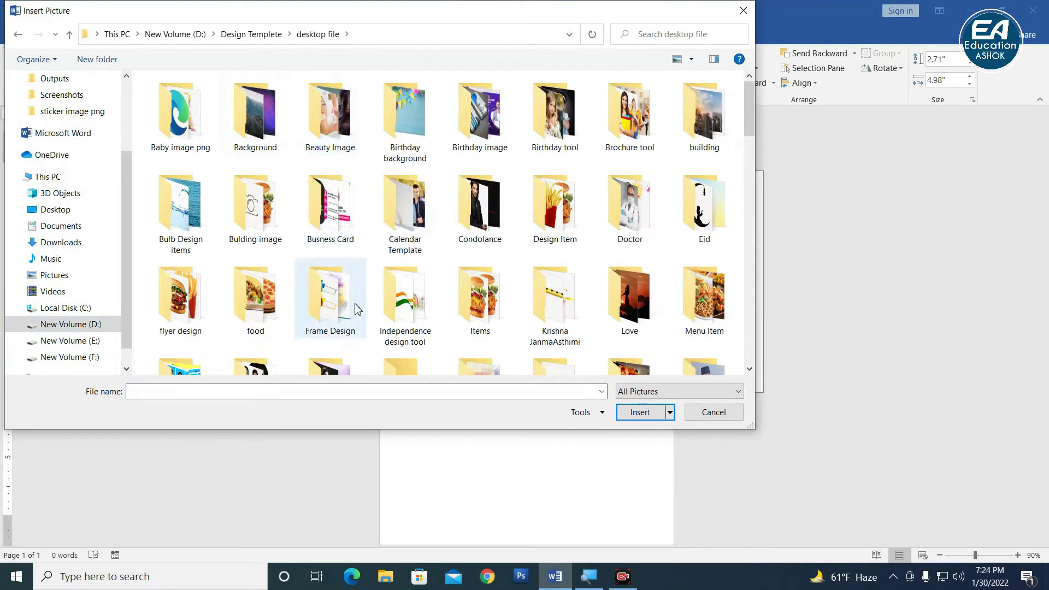
scroll(358, 311, down, 3)
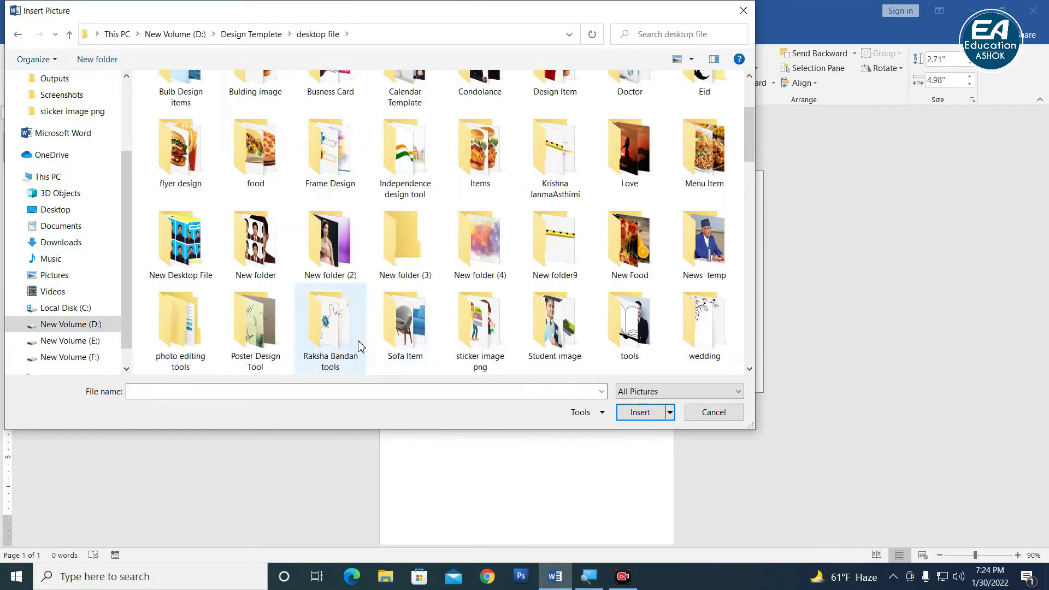
scroll(359, 345, down, 3)
double_click(560, 127)
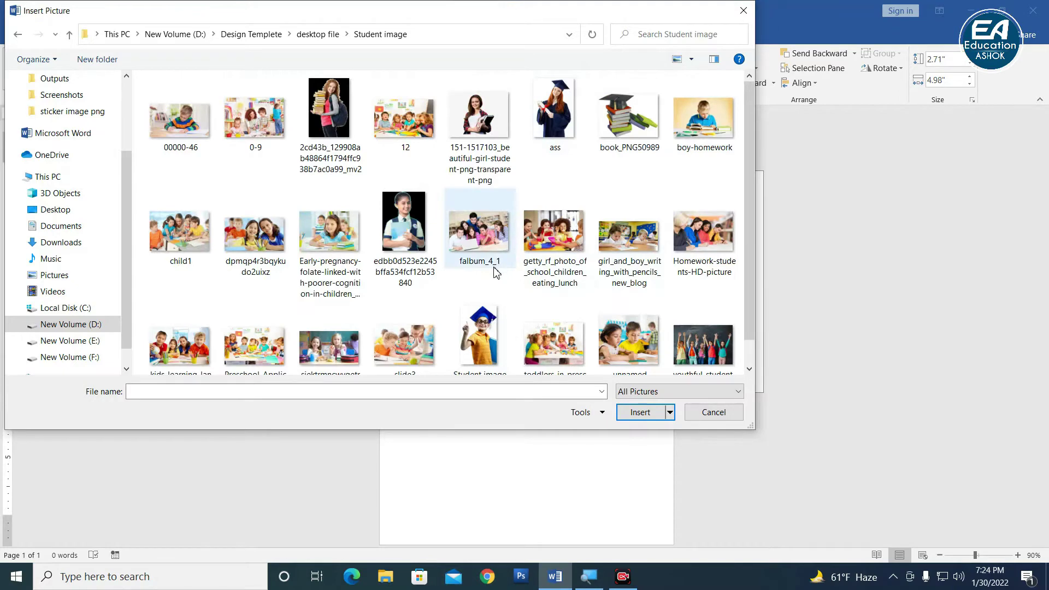
click(213, 241)
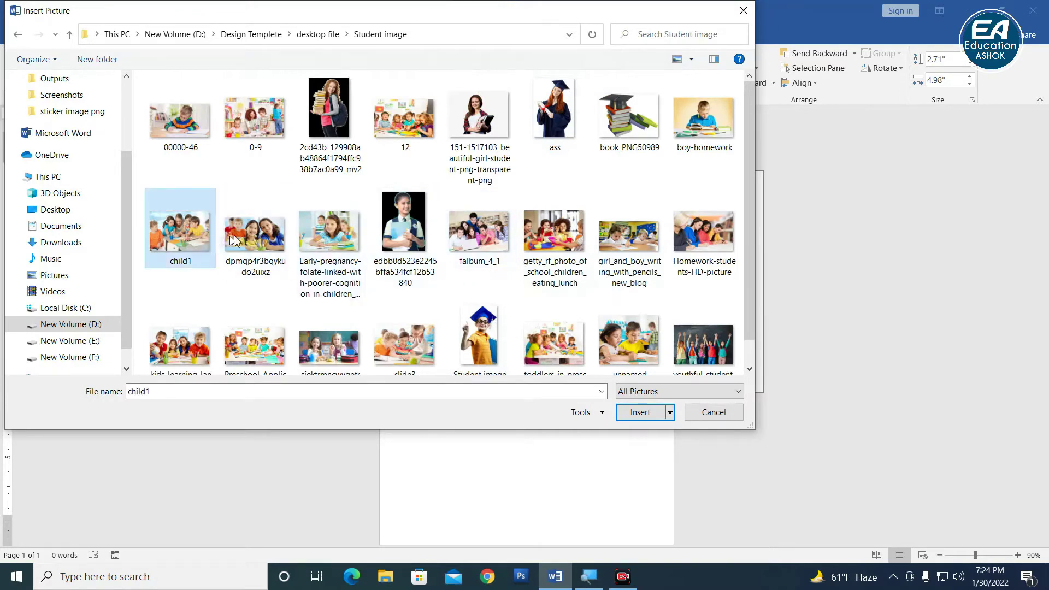
click(234, 241)
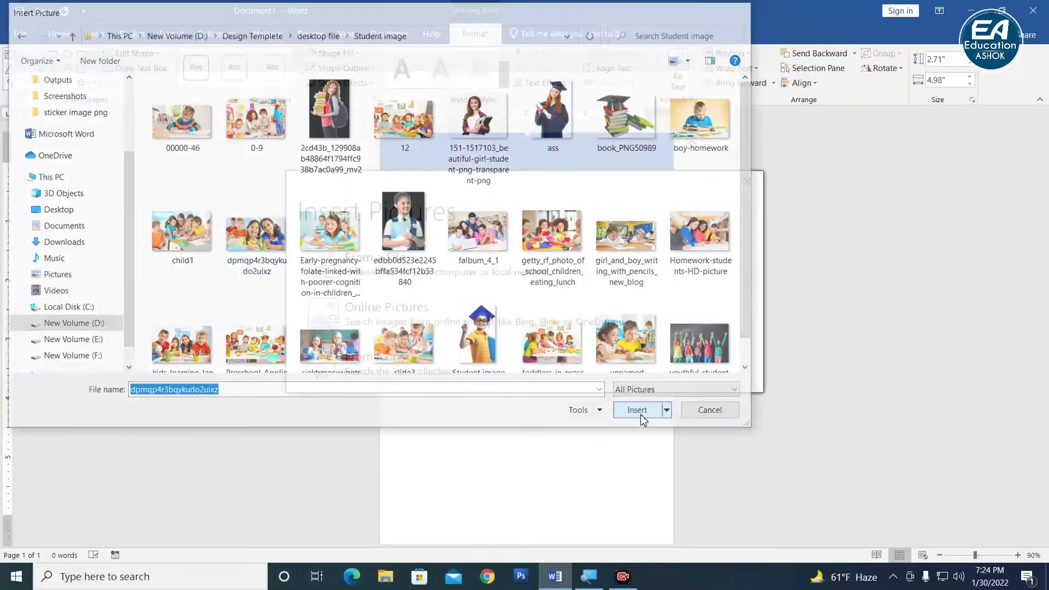
Step: Fill the wavy header with the chosen photo of smiling schoolgirls
click(642, 419)
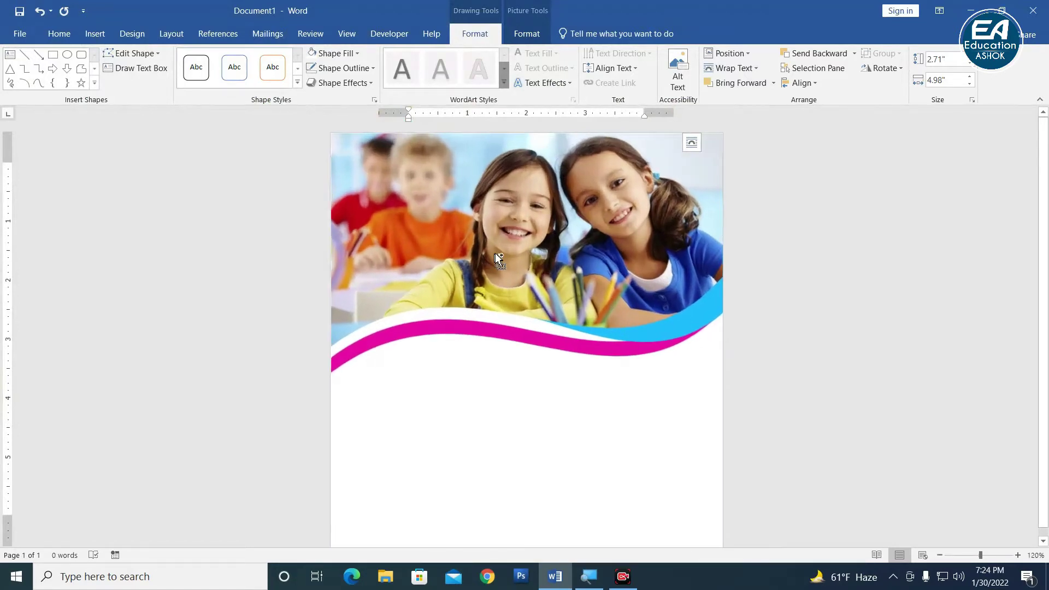
click(553, 374)
scroll(569, 359, down, 1)
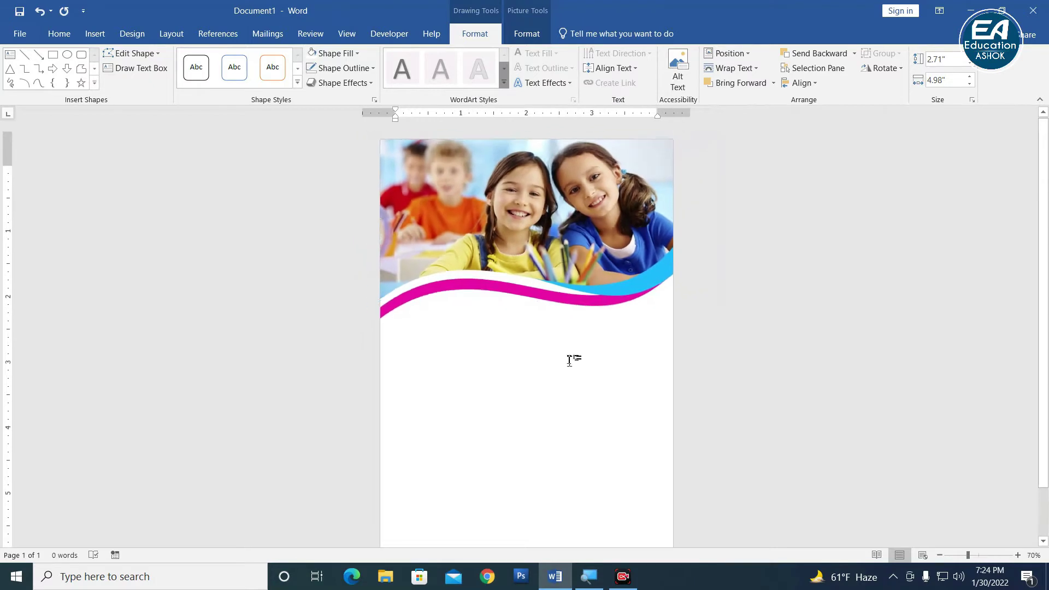
click(652, 376)
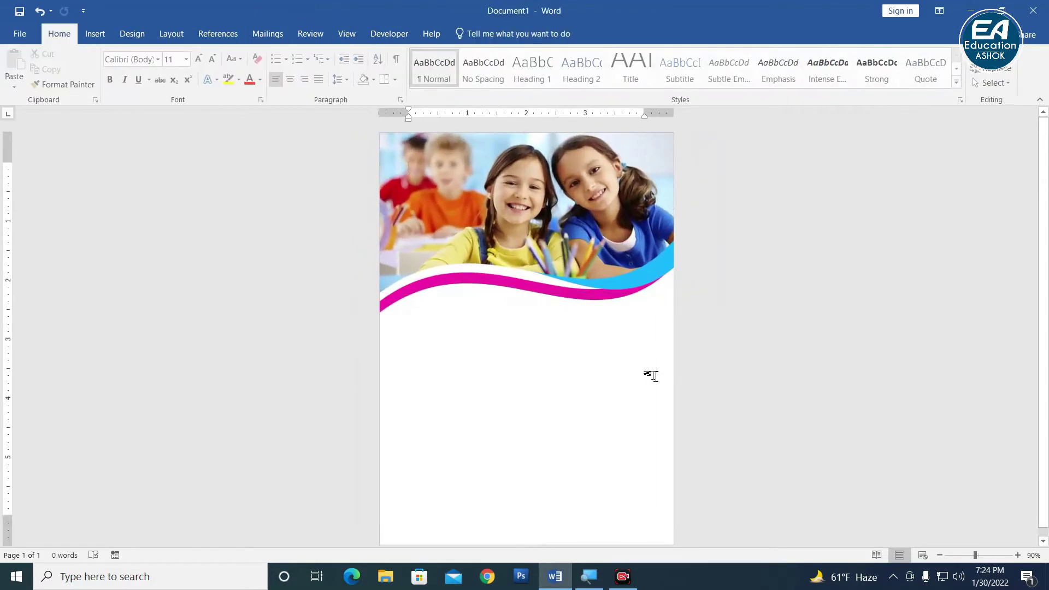
Step: Stretch the magenta and blue wave past the left page edge and shift it right across the page
click(616, 301)
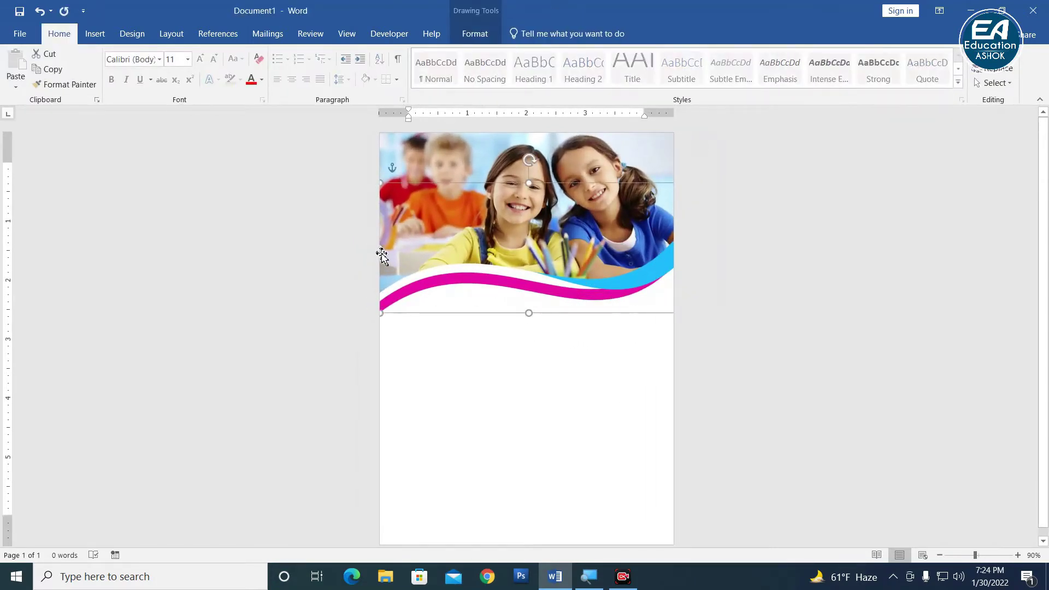
drag(371, 250, 348, 252)
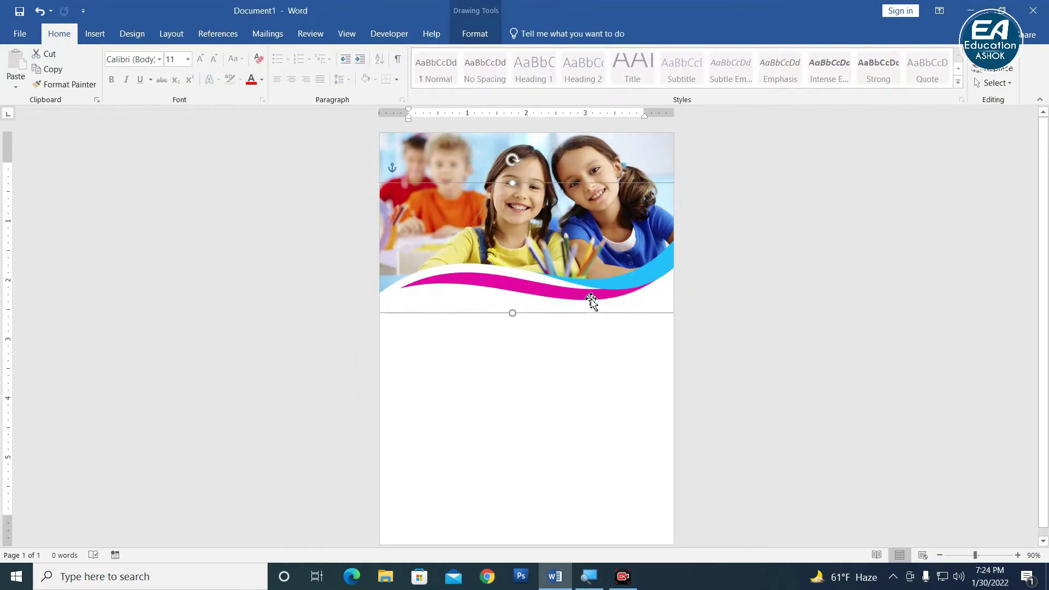
drag(591, 299, 631, 296)
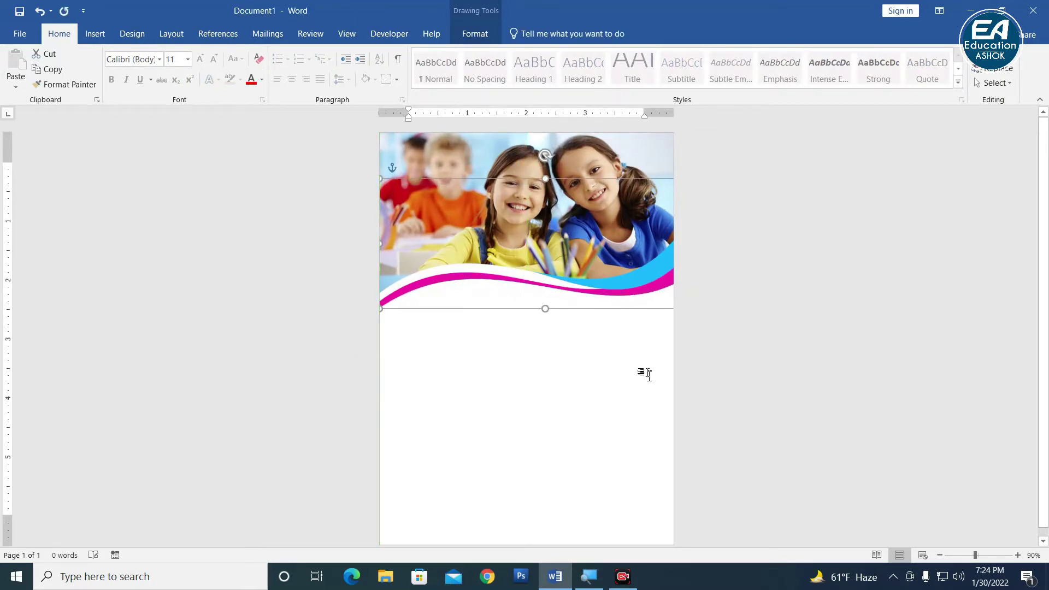
click(595, 344)
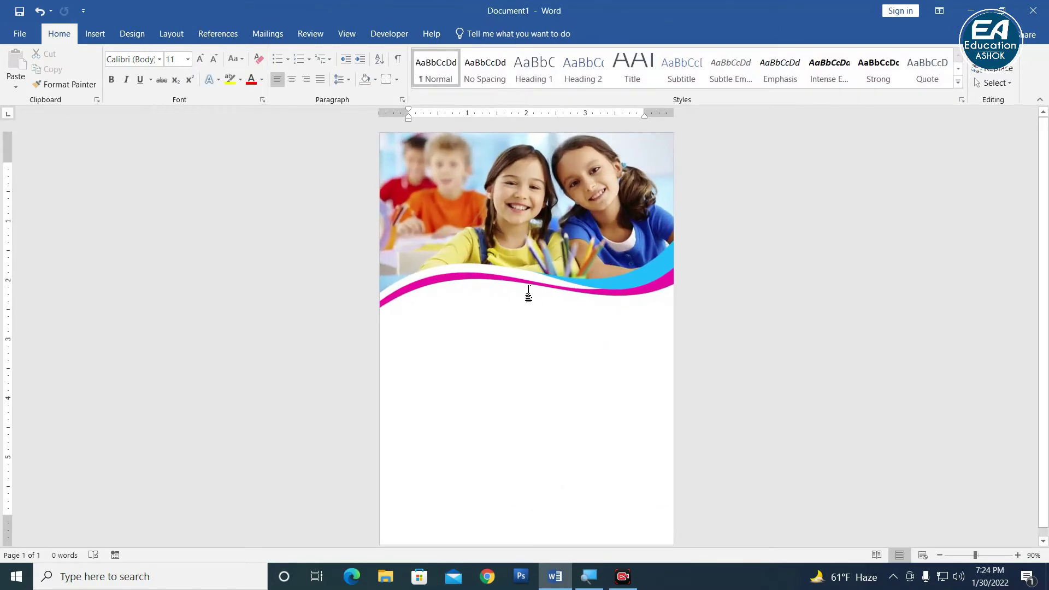
scroll(468, 168, up, 2)
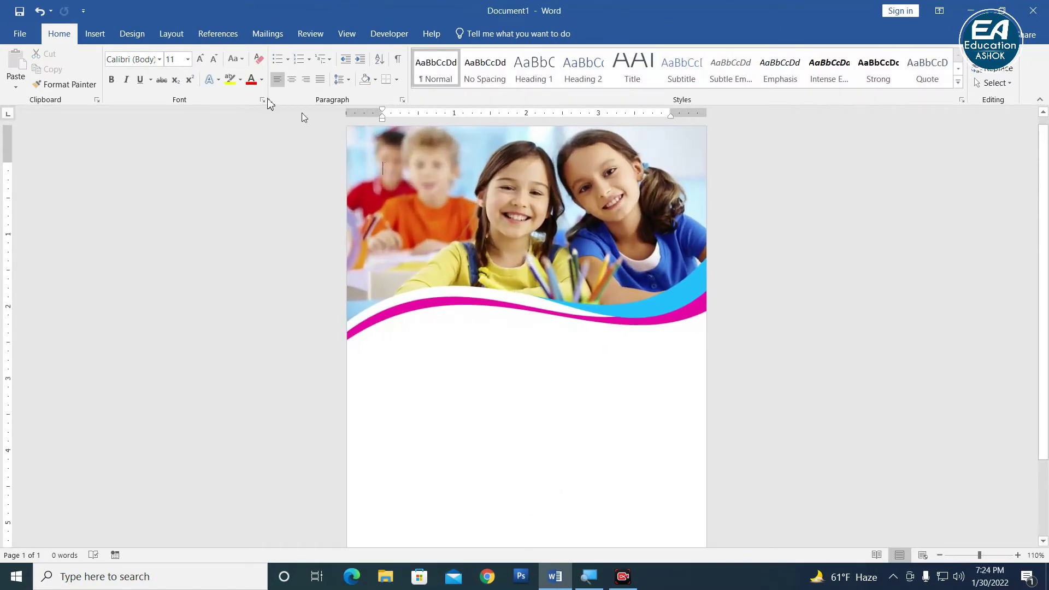
Step: Draw a blue oval of about 2.52 × 2.74 inches in the page's top-left corner over the photo
click(93, 33)
click(196, 71)
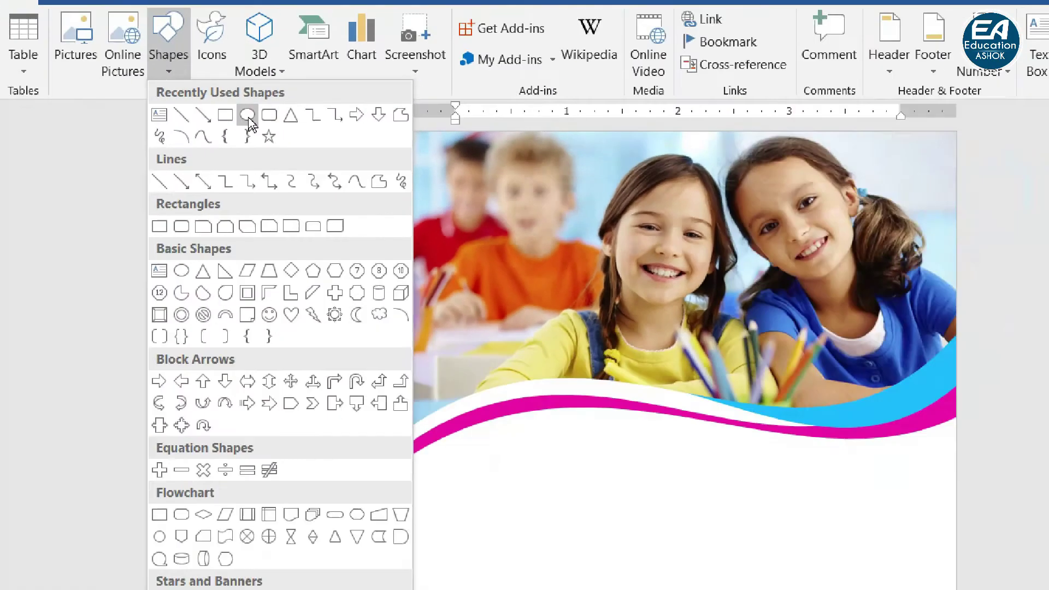
click(248, 117)
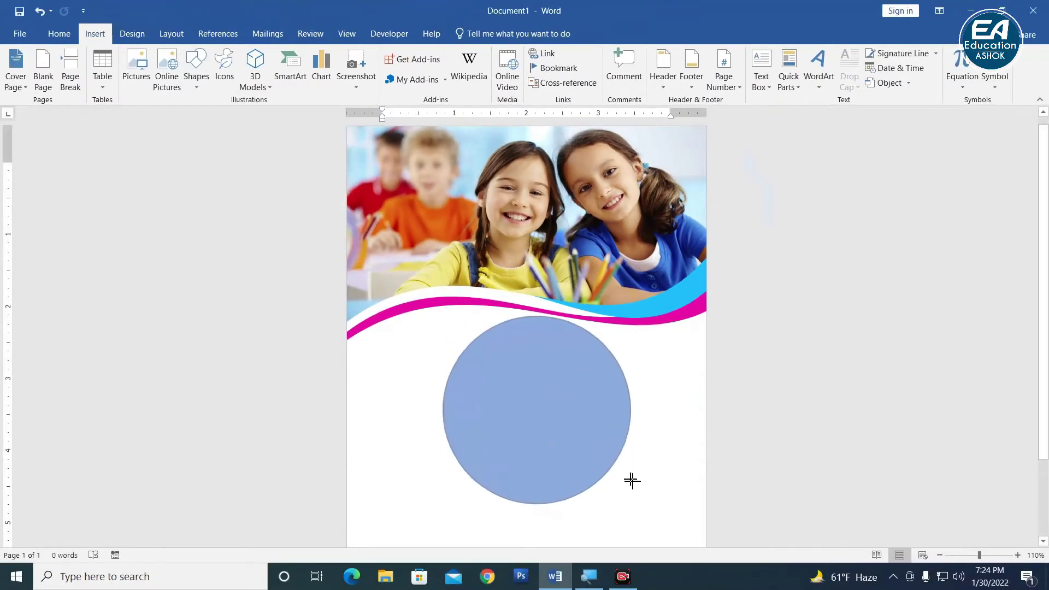
drag(445, 318, 614, 447)
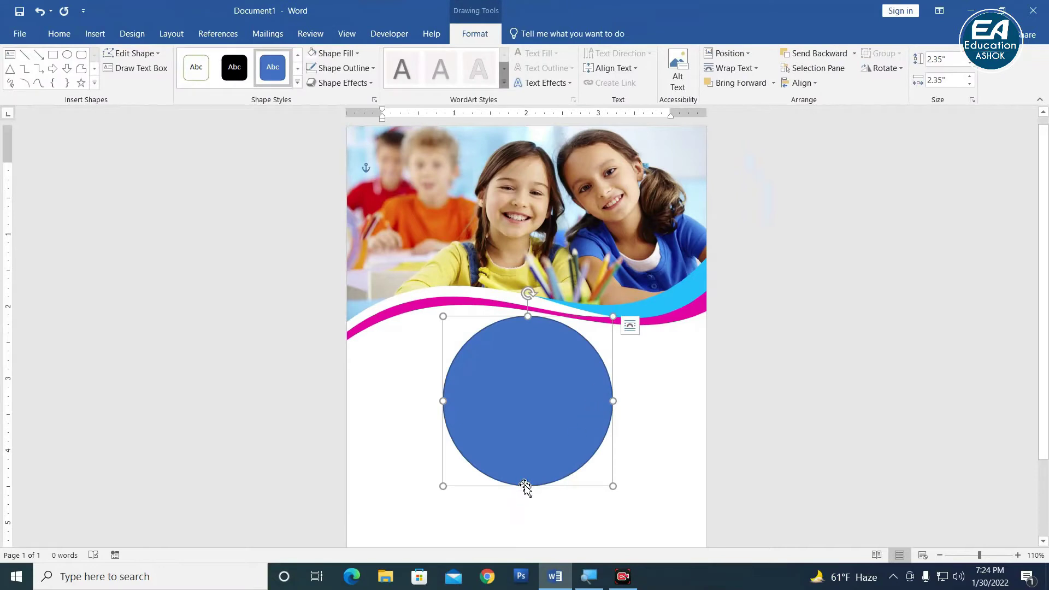
mouse_move(528, 486)
mouse_down()
mouse_move(528, 454)
mouse_move(374, 175)
mouse_move(356, 173)
mouse_up()
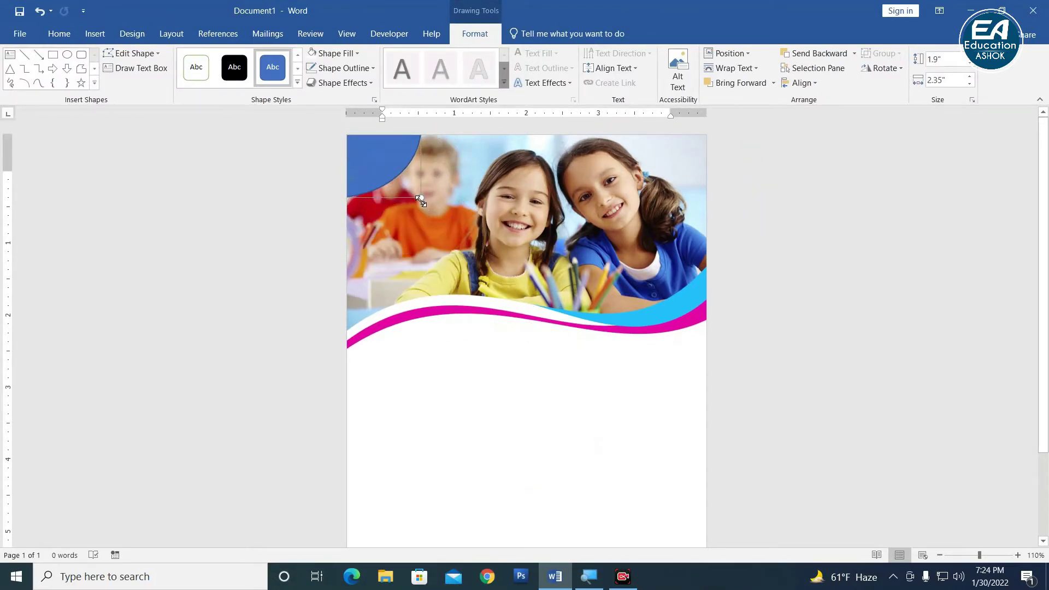
mouse_move(421, 198)
mouse_down()
mouse_move(456, 224)
mouse_move(436, 261)
mouse_up()
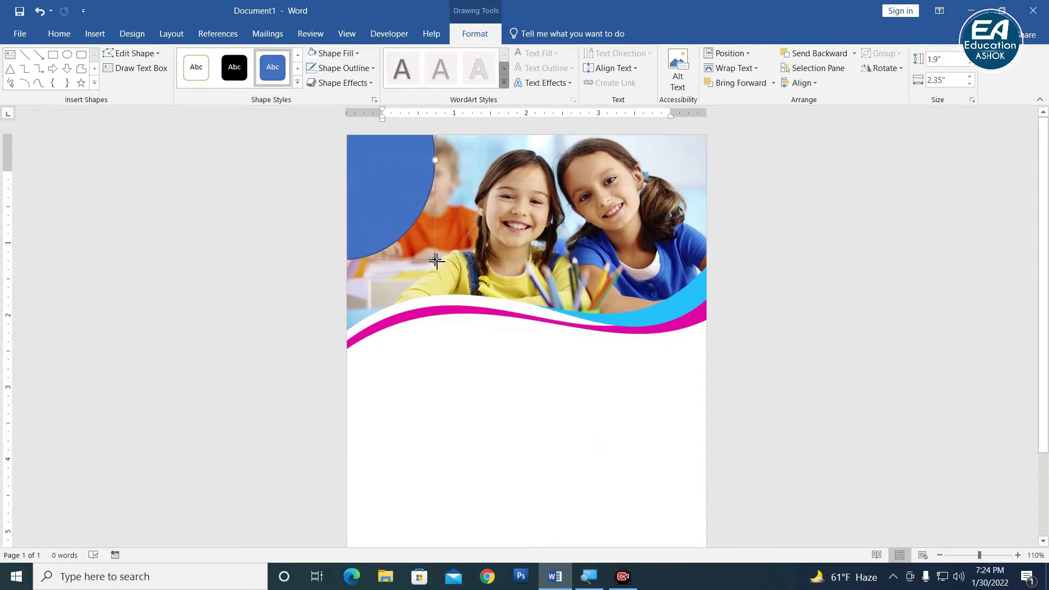
drag(411, 204, 427, 190)
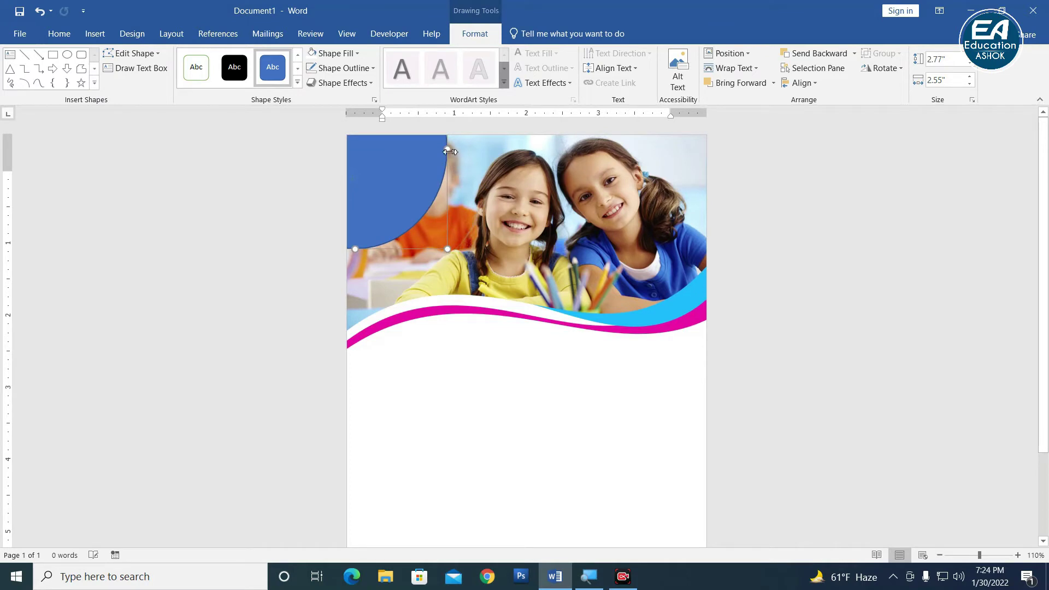
drag(450, 152, 461, 149)
drag(366, 240, 367, 231)
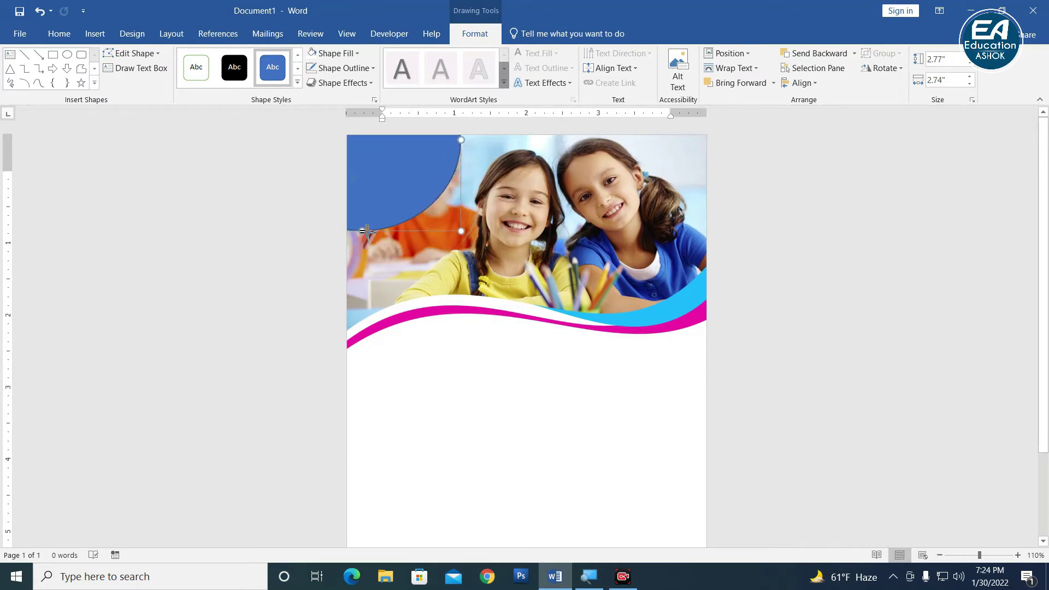
click(343, 68)
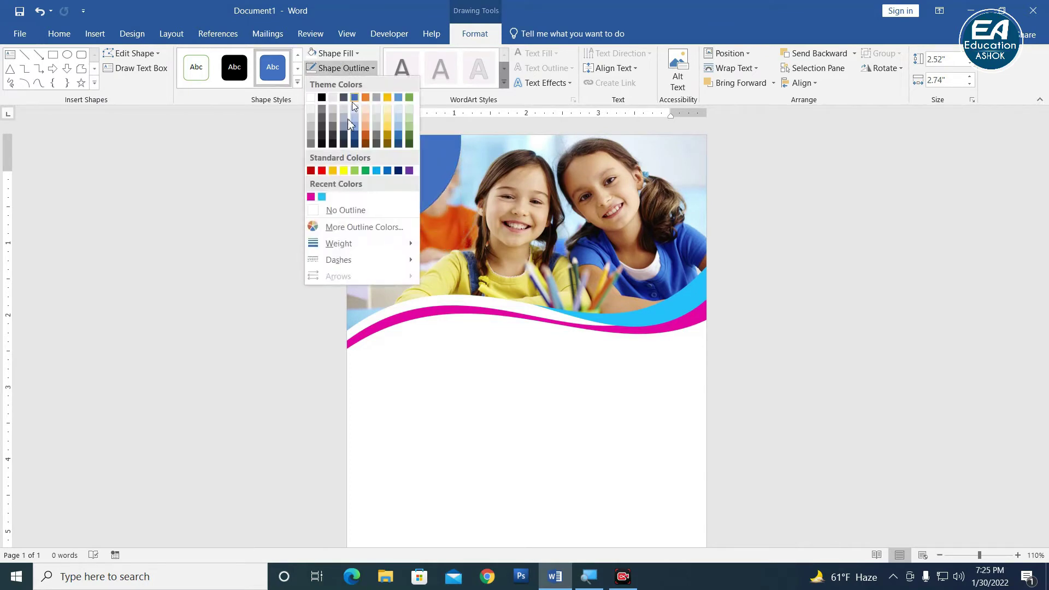
Step: Give the corner oval no outline and a light-blue fill
click(345, 210)
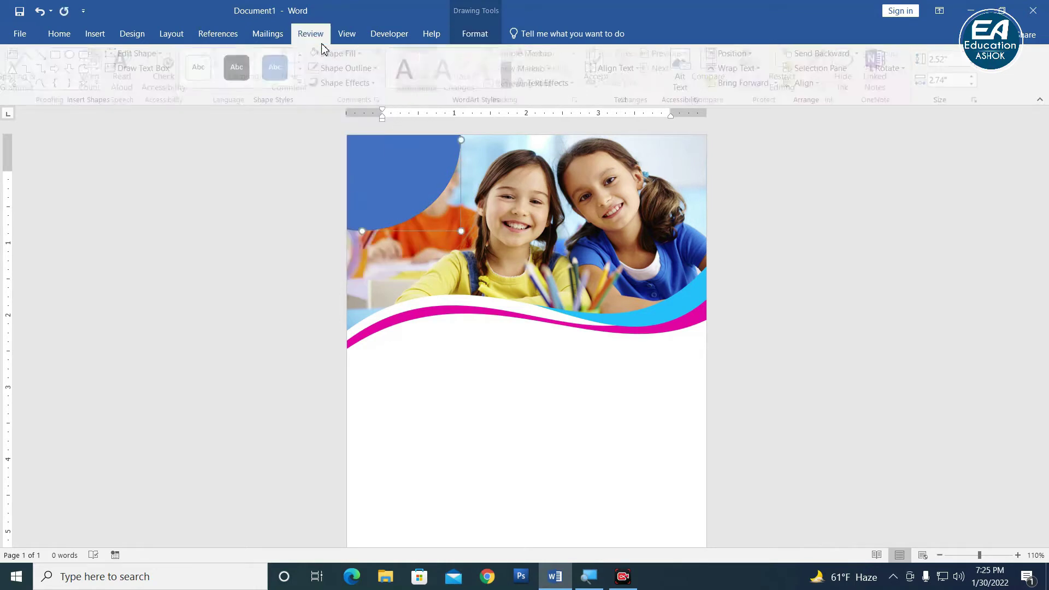
click(352, 54)
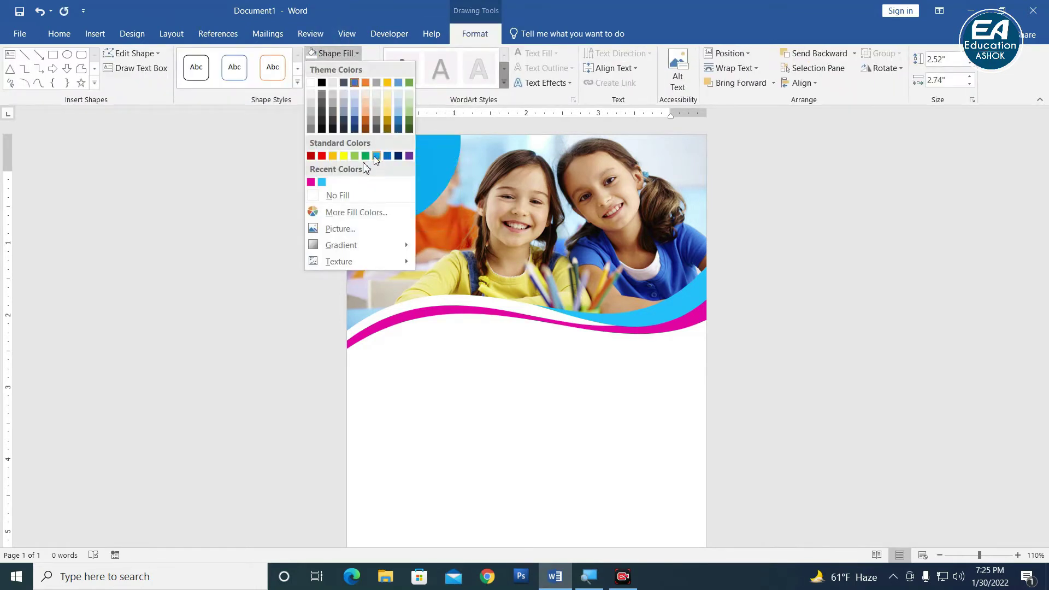
click(322, 182)
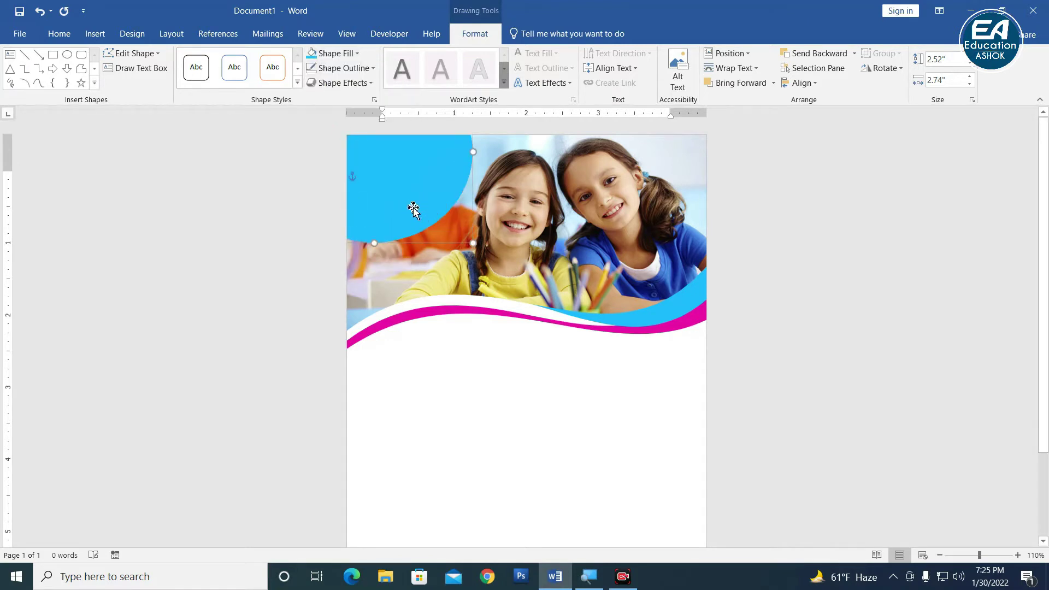
Step: Duplicate the oval slightly offset, fill the copy magenta and nudge it, then undo once
drag(407, 214, 401, 204)
click(336, 53)
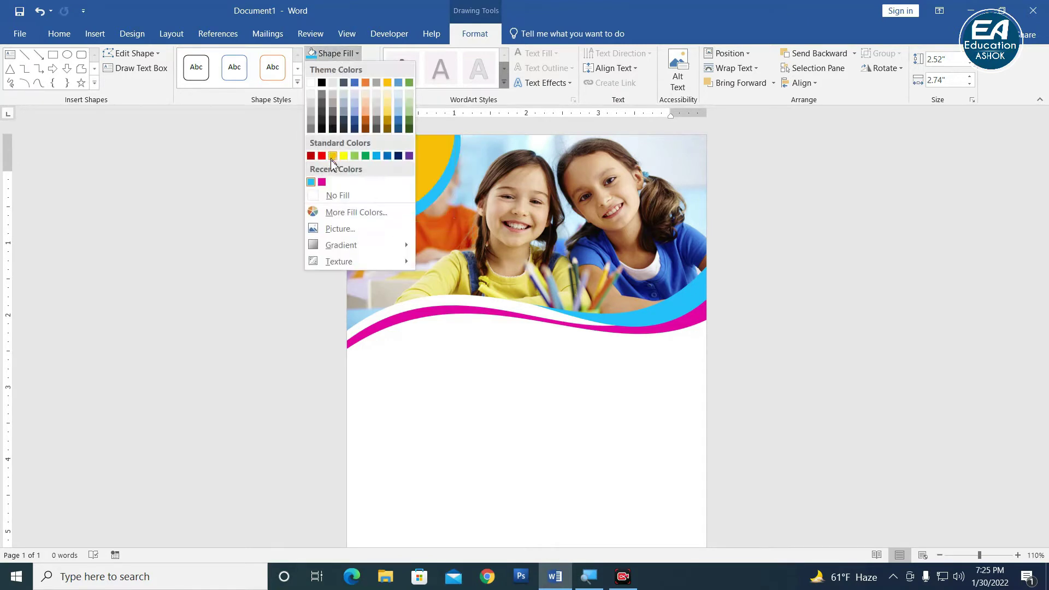
click(322, 182)
drag(404, 181, 417, 182)
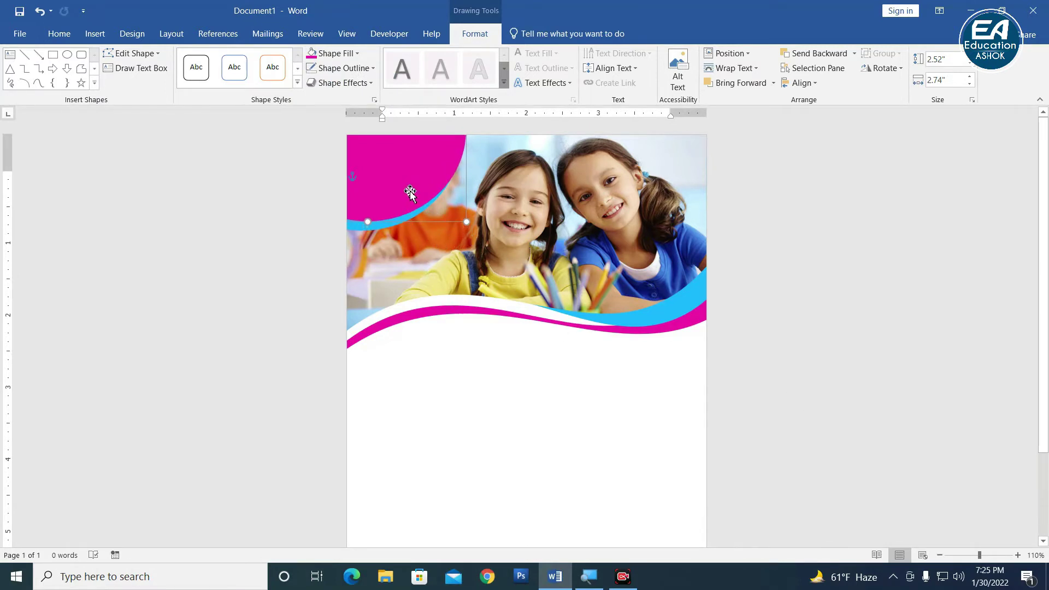
drag(372, 231, 380, 239)
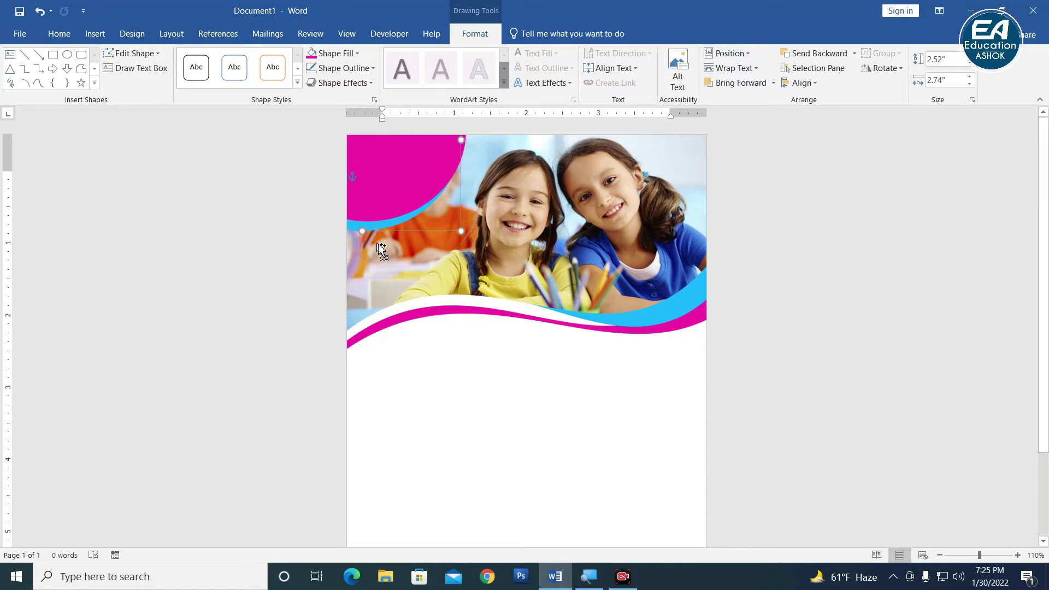
key(ctrl+z)
key(ctrl+z)
key(ctrl+z)
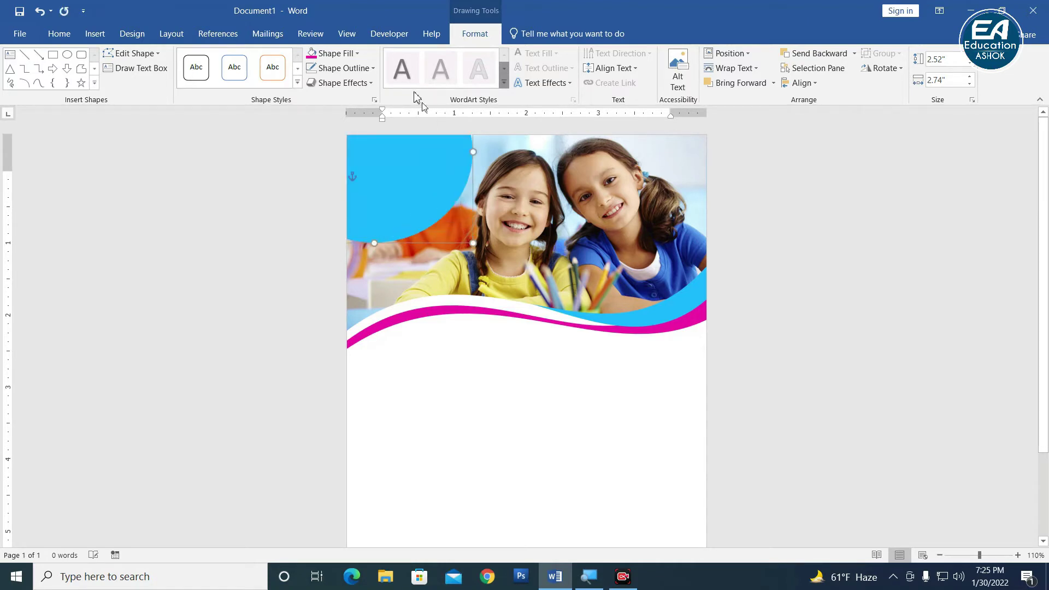
Step: Restack the corner ovals so magenta sits on top of yellow and light-blue bands
click(814, 53)
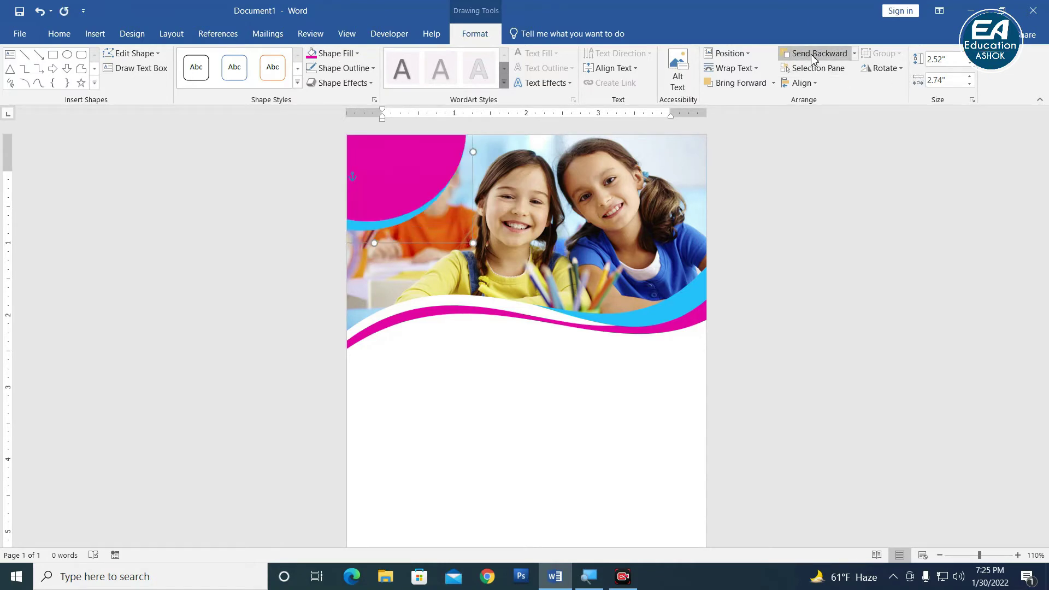
click(744, 84)
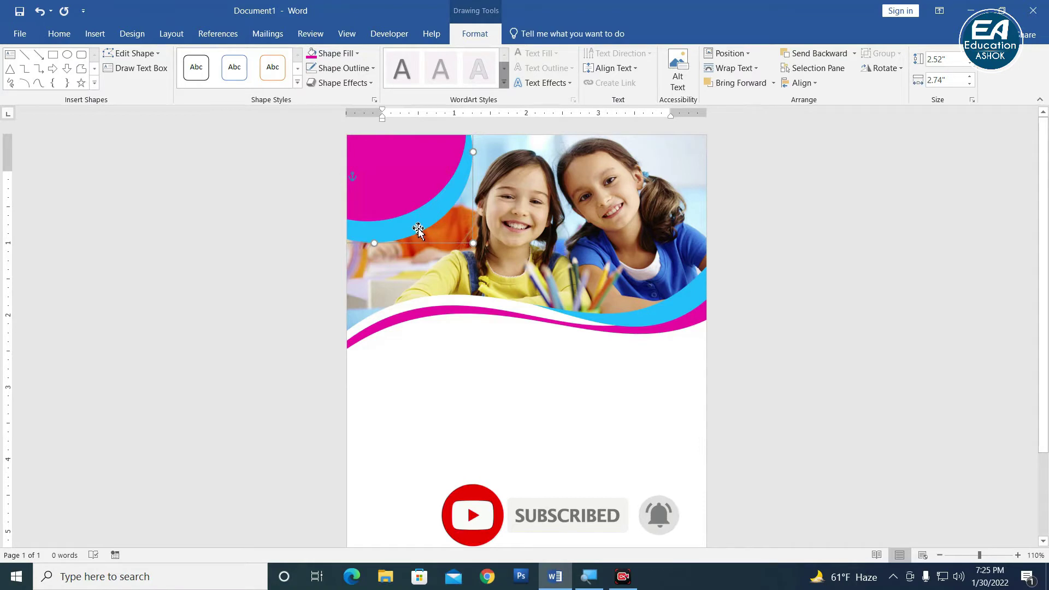
drag(418, 230, 510, 486)
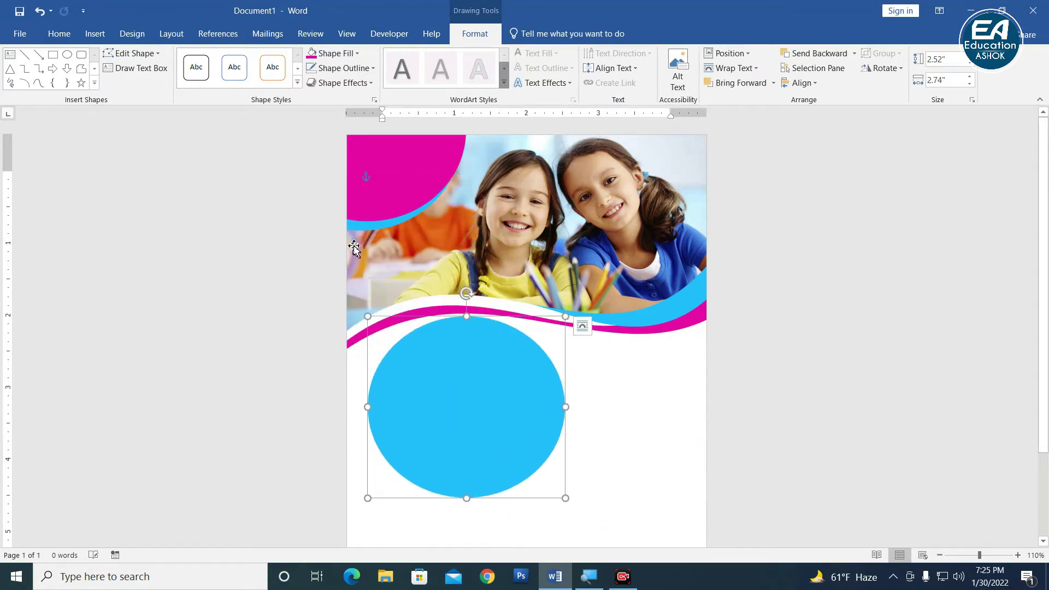
click(361, 227)
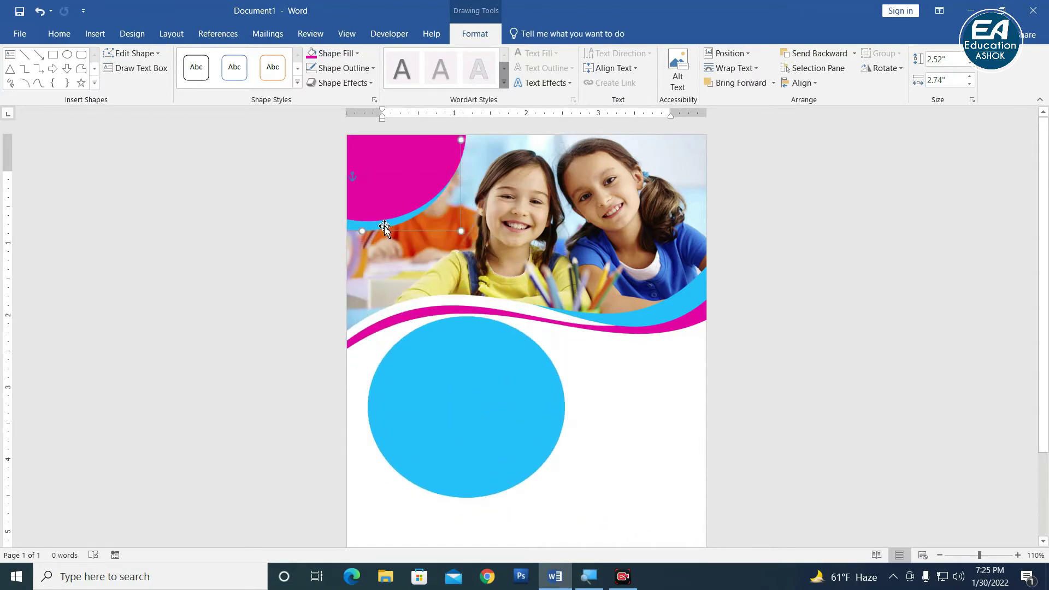
click(358, 53)
click(343, 160)
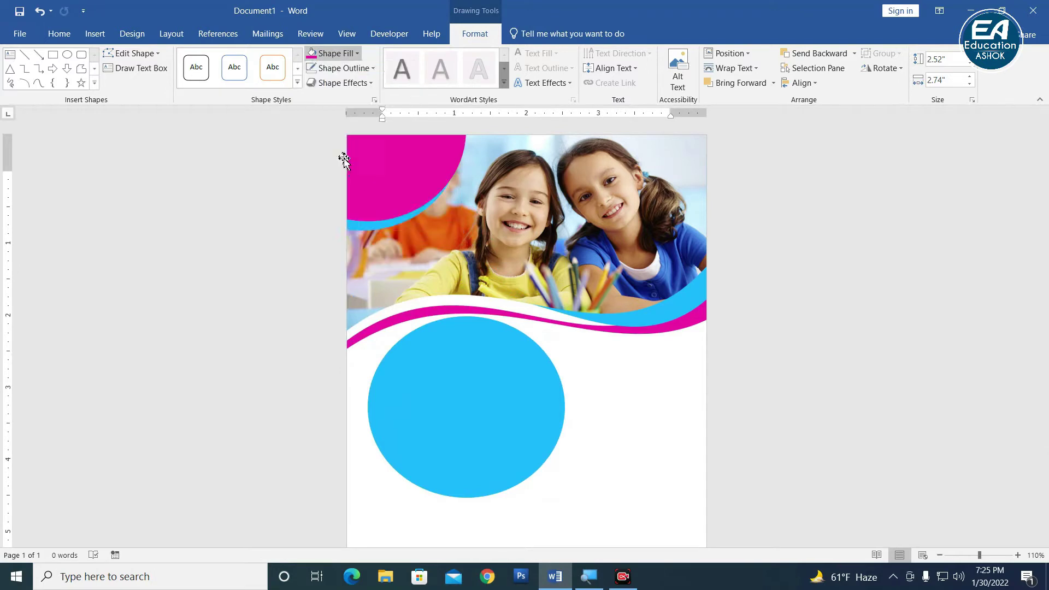
mouse_move(496, 421)
mouse_down()
mouse_move(452, 199)
mouse_move(387, 151)
mouse_up()
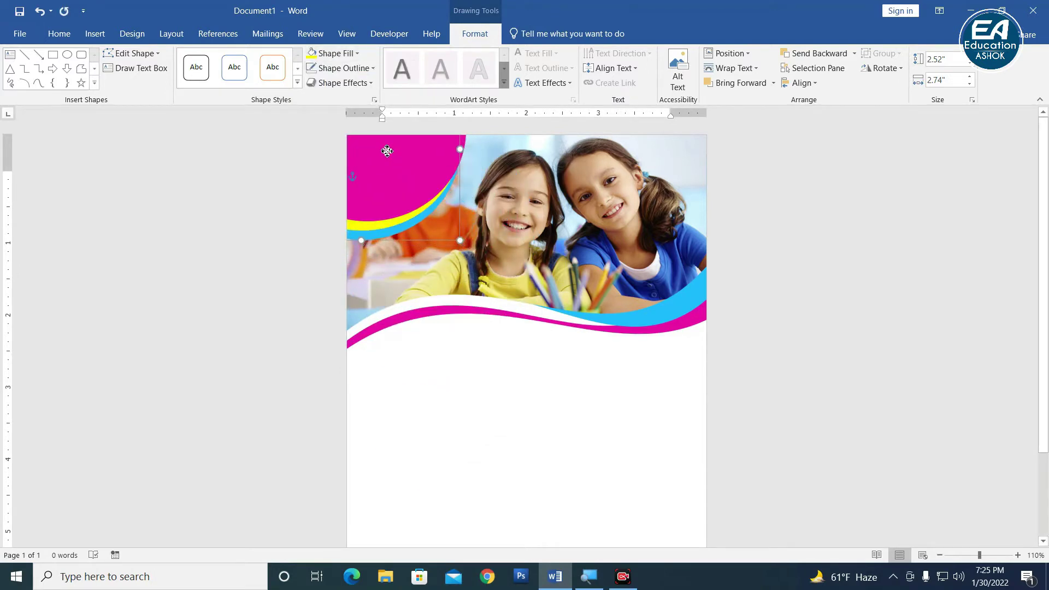
Step: Select the header photo and then the wave shape over it
click(524, 335)
ctrl+scroll(403, 344, down, 3)
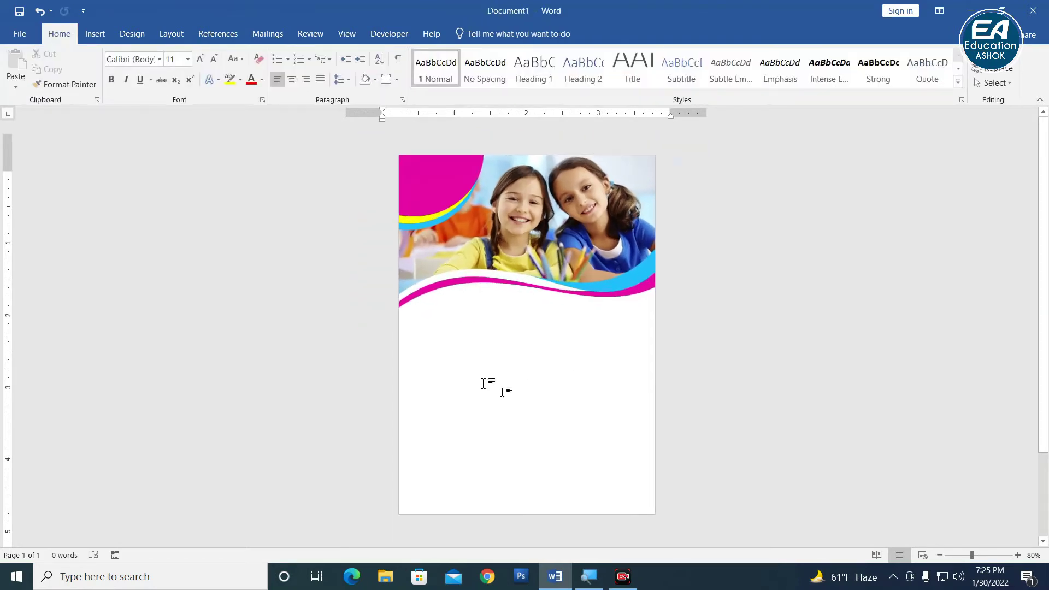
click(615, 290)
ctrl+scroll(611, 306, up, 2)
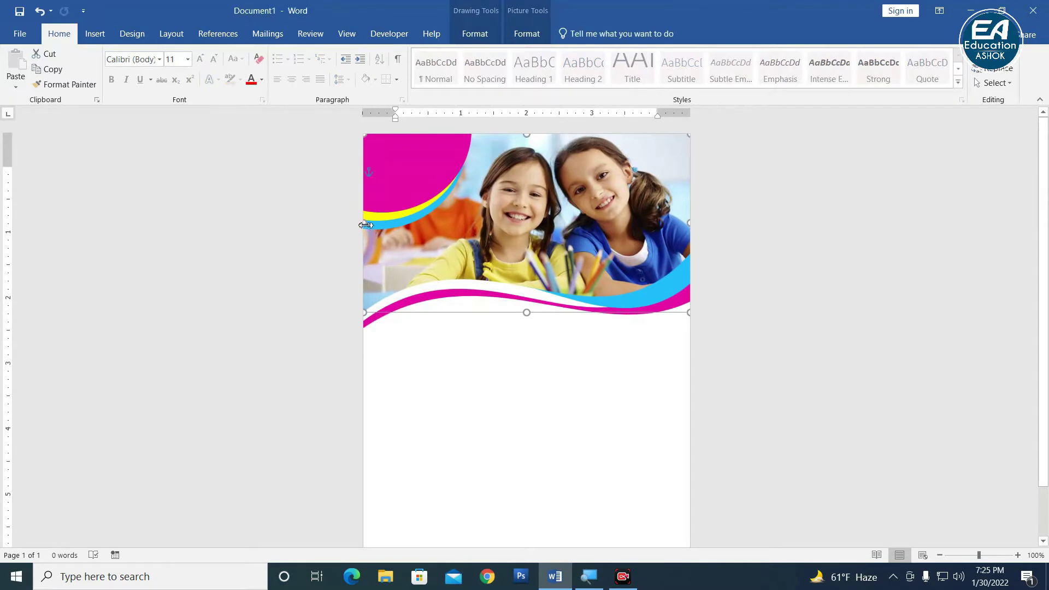
click(665, 298)
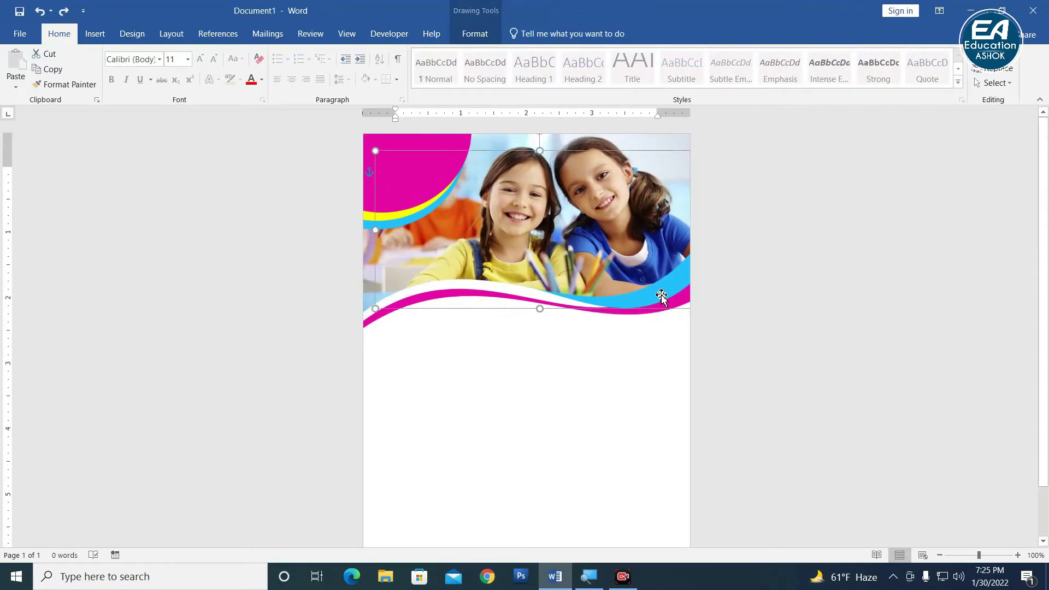
Step: Stretch the wave past the left edge and raise its bottom edit point slightly
drag(375, 233, 306, 236)
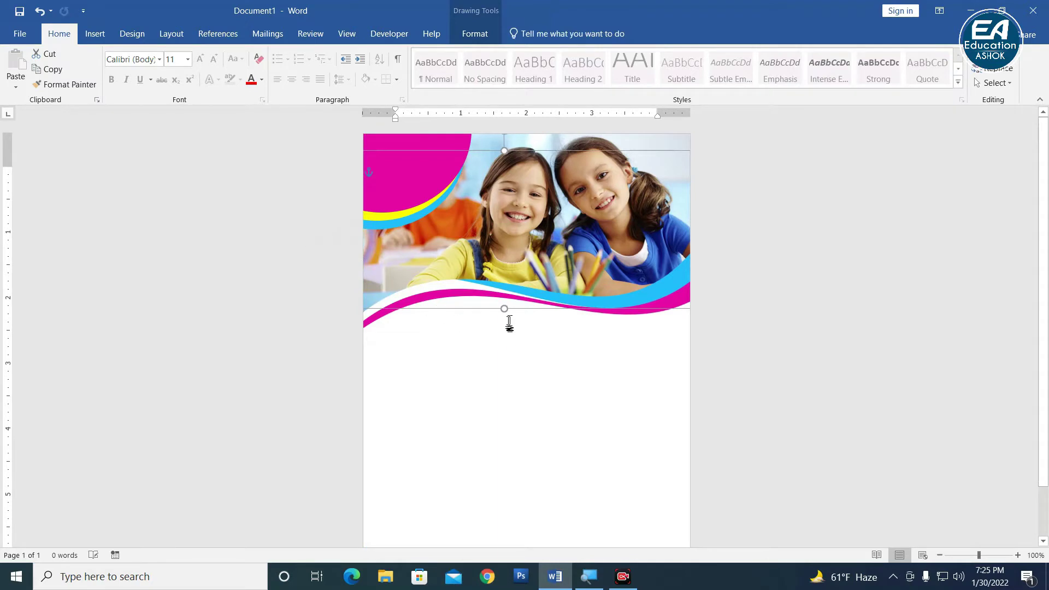
drag(505, 312, 499, 312)
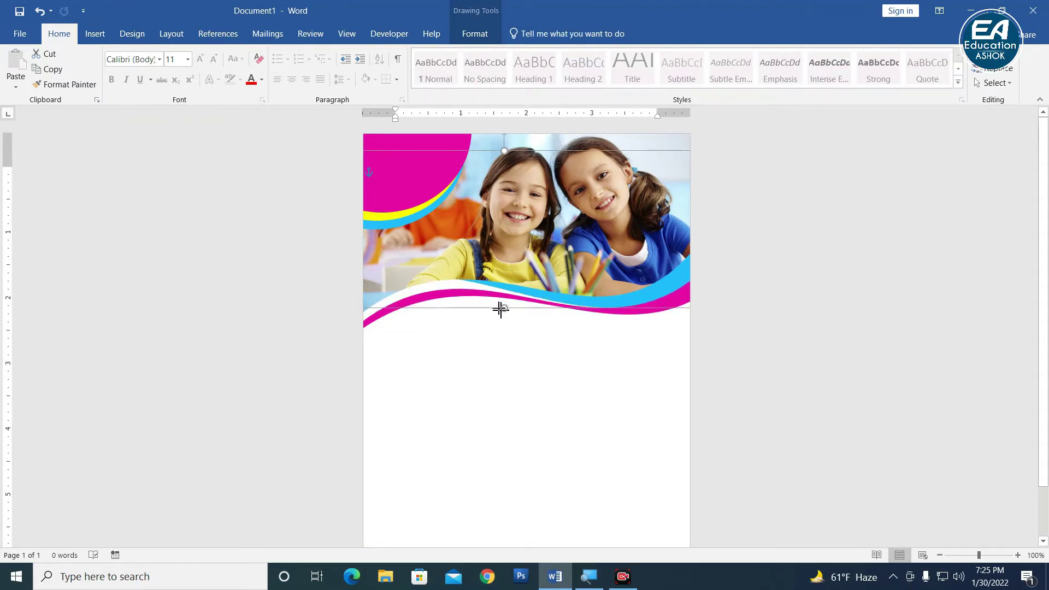
drag(500, 312, 498, 306)
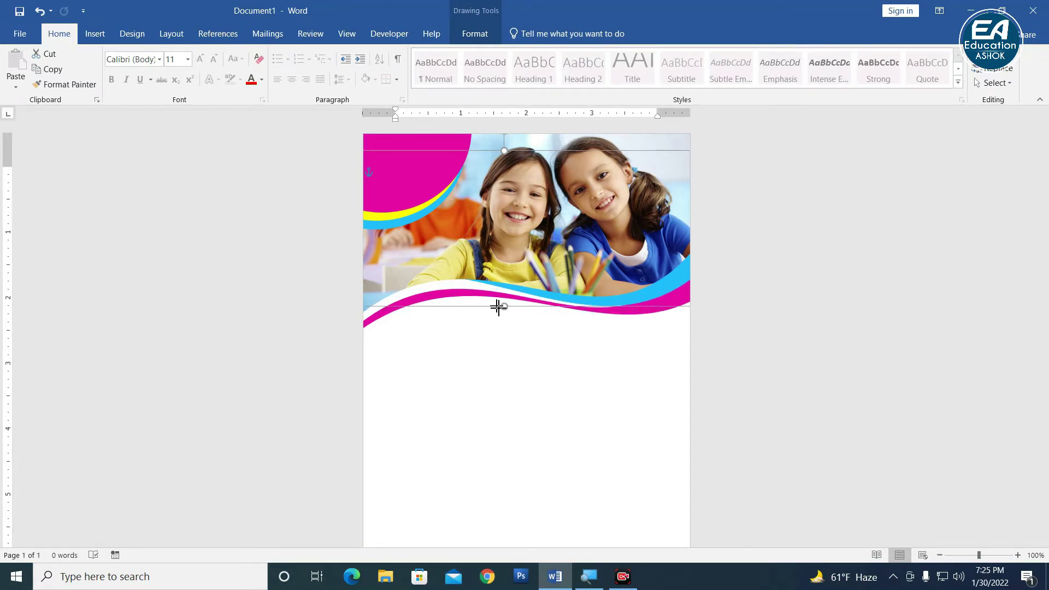
click(794, 394)
scroll(565, 316, down, 2)
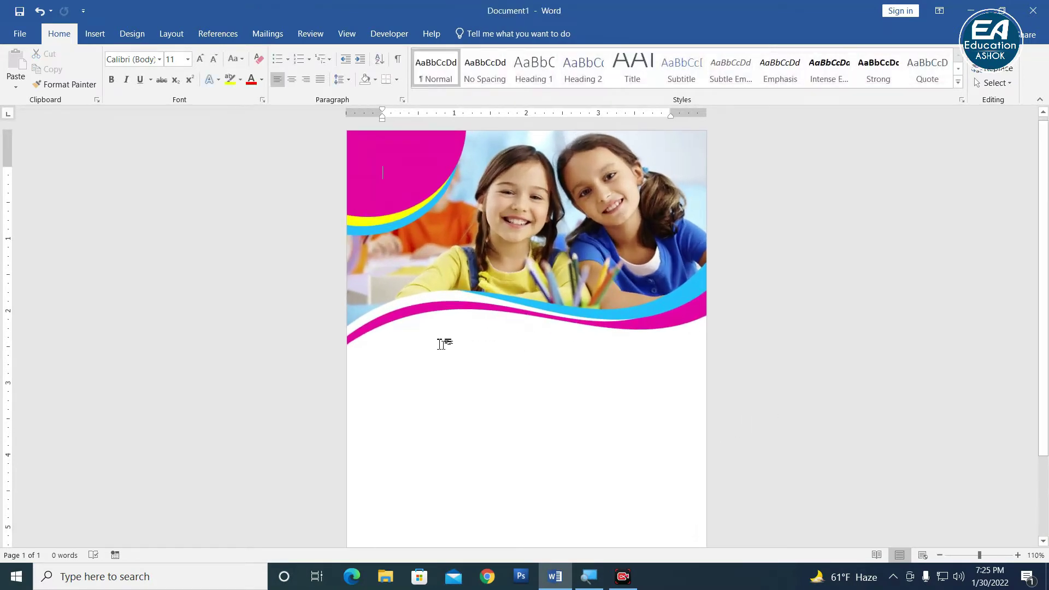
scroll(552, 404, up, 3)
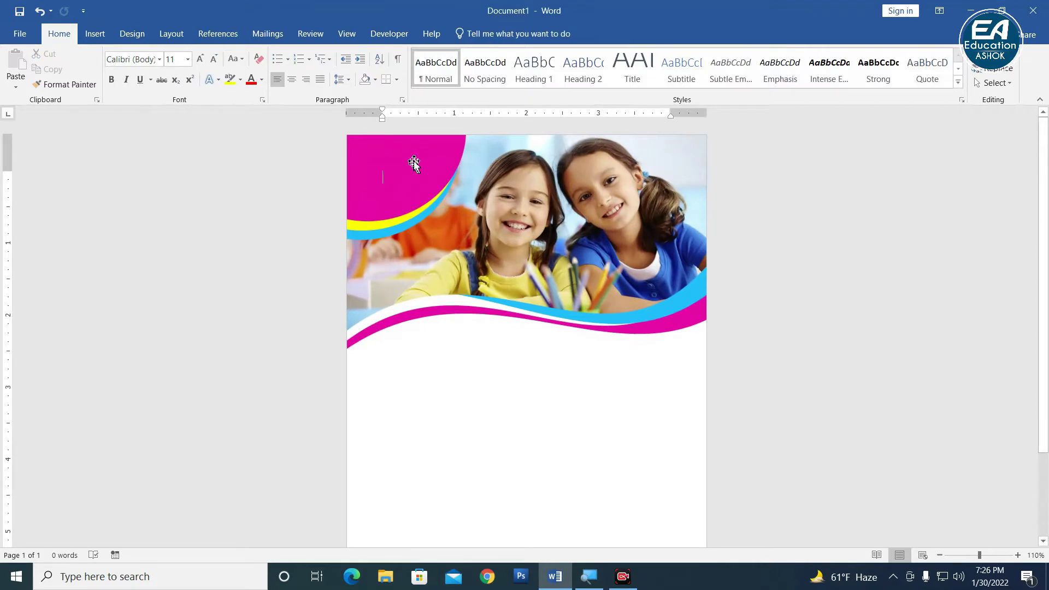
scroll(373, 182, up, 1)
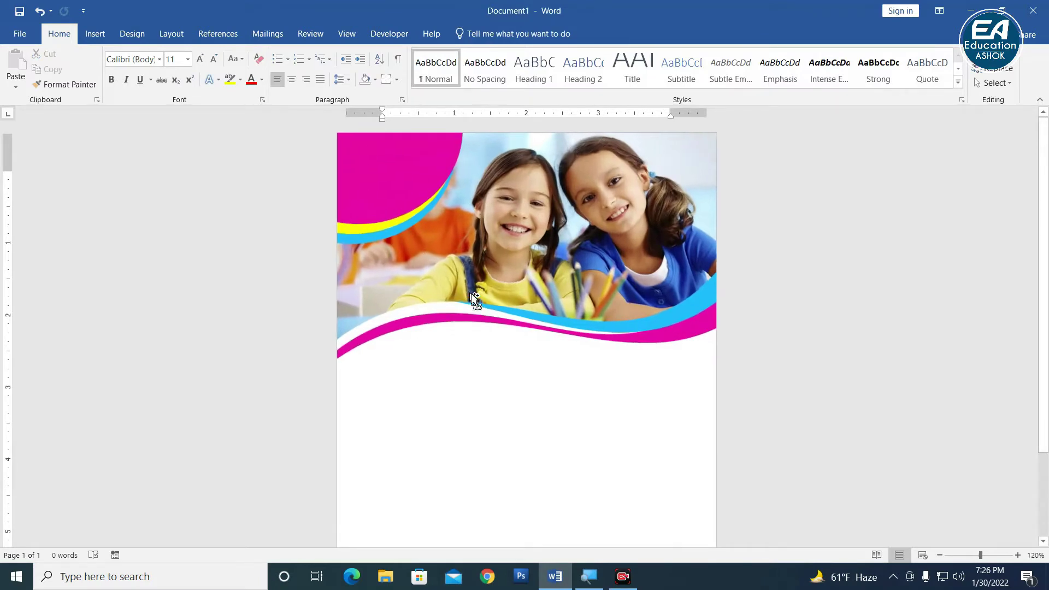
click(94, 34)
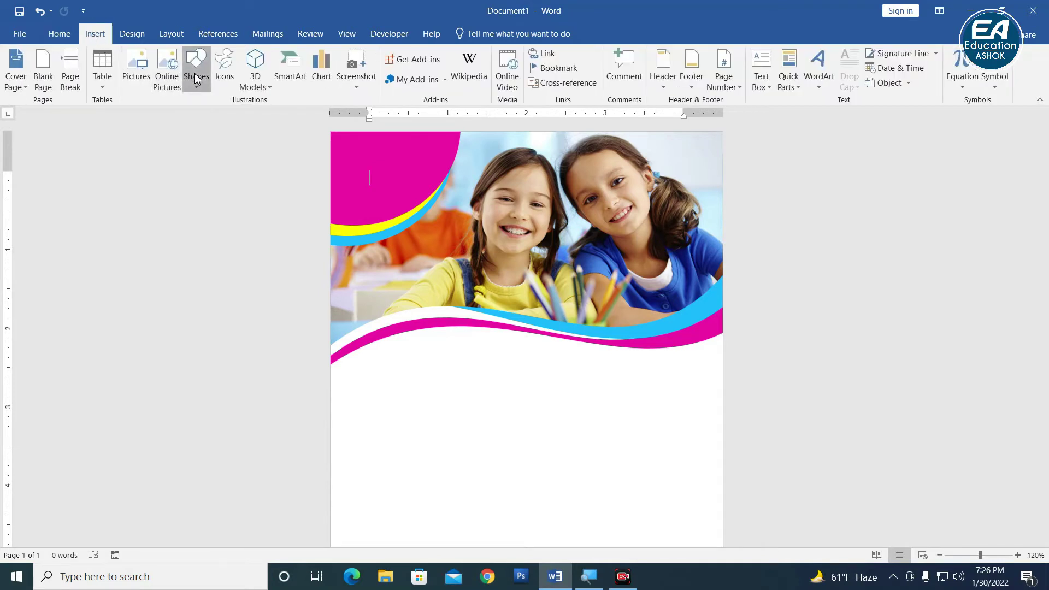
click(196, 74)
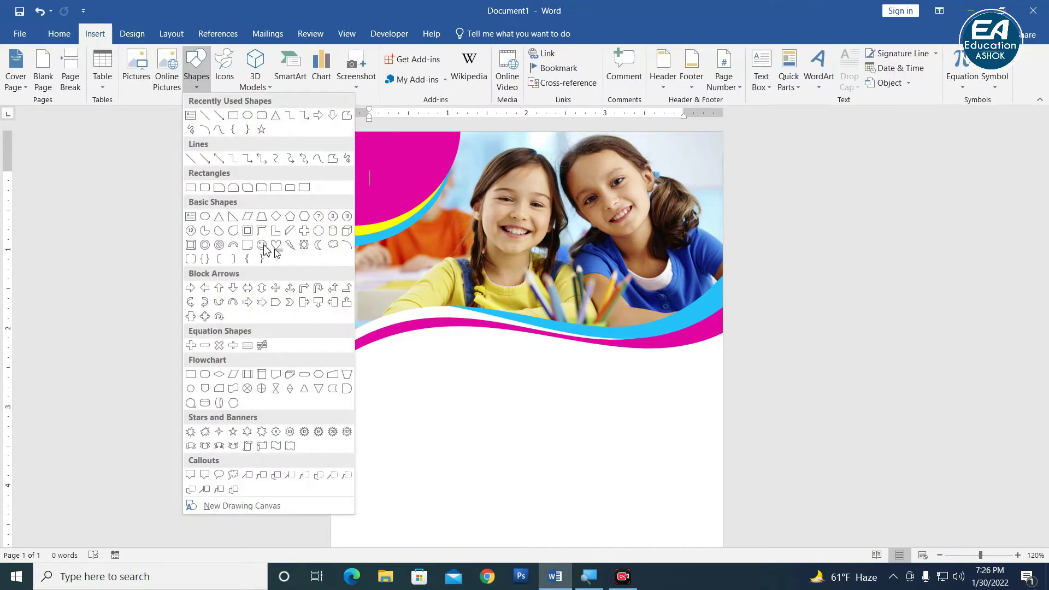
click(205, 221)
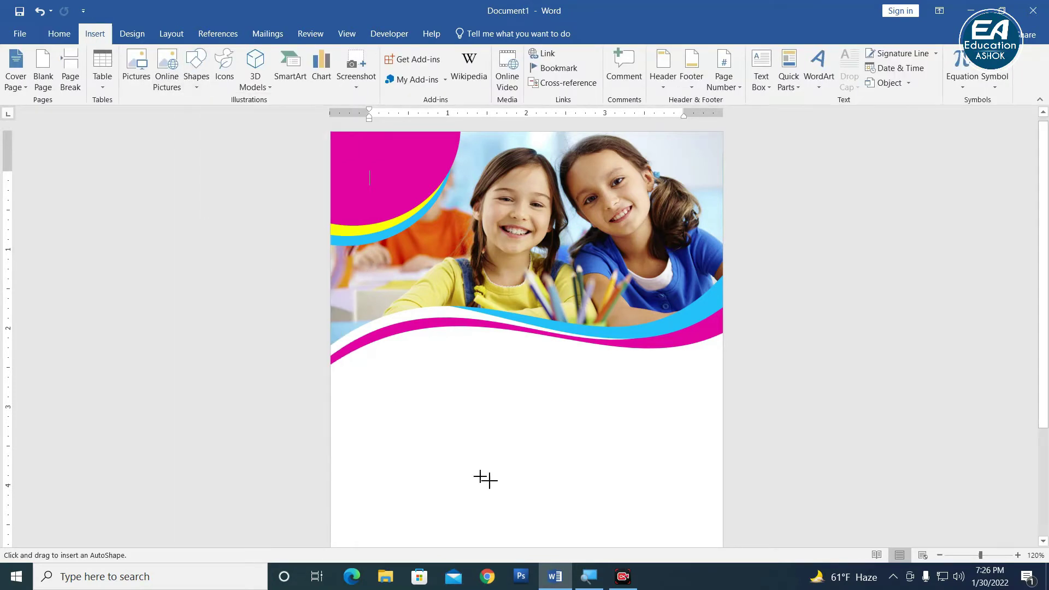
mouse_move(443, 391)
mouse_down()
mouse_move(553, 487)
mouse_move(380, 157)
mouse_move(355, 166)
mouse_up()
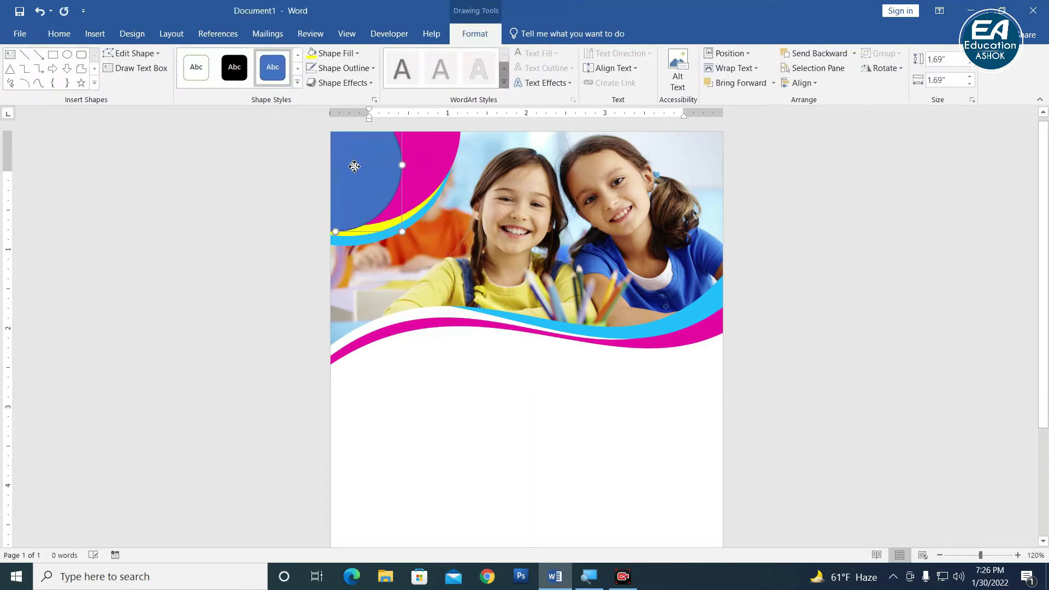
click(336, 53)
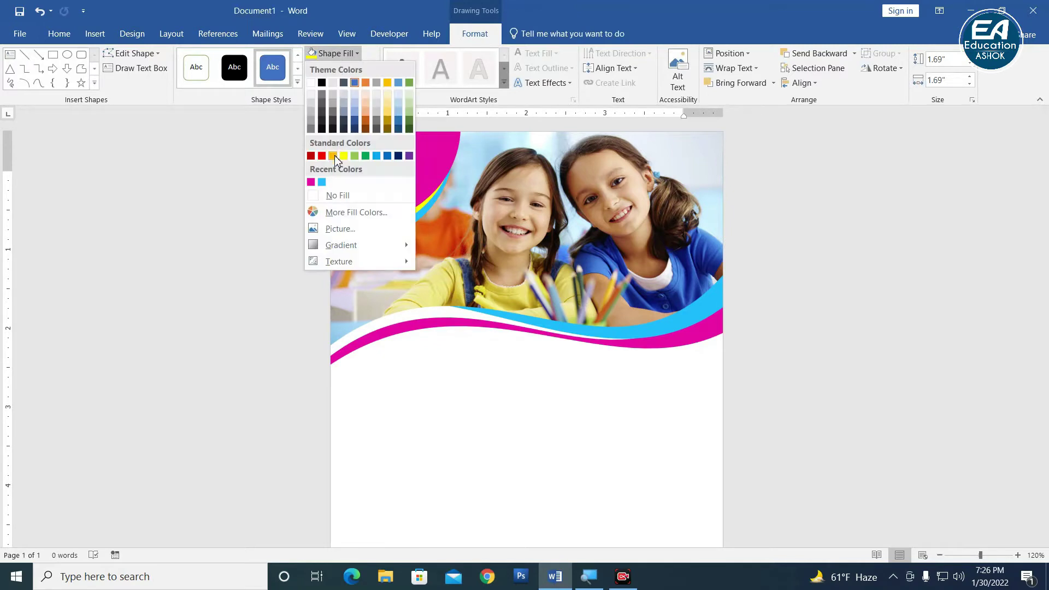
click(344, 156)
click(344, 68)
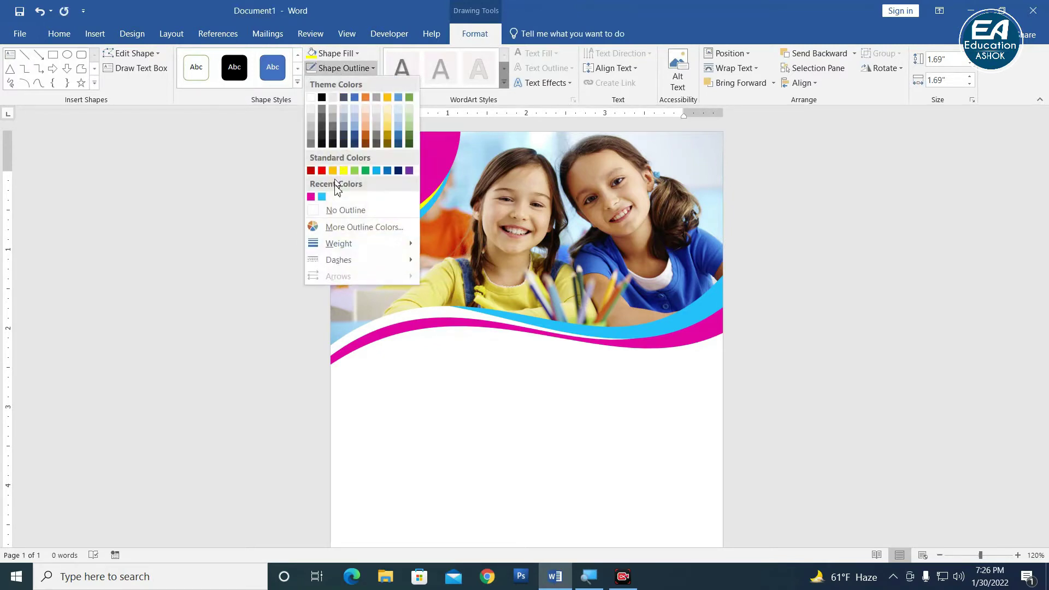
click(335, 208)
click(388, 189)
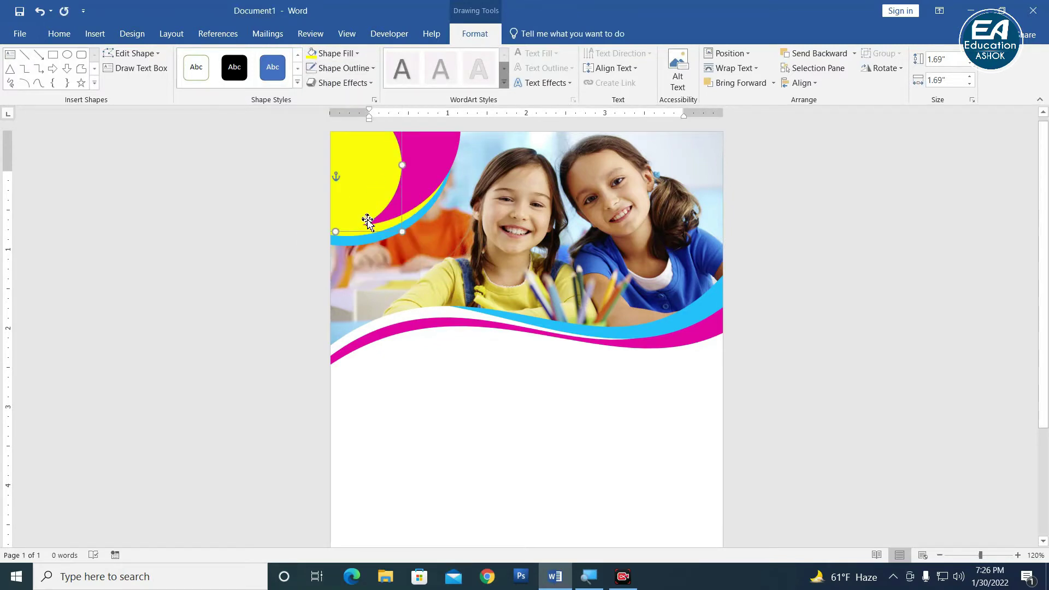
key(Delete)
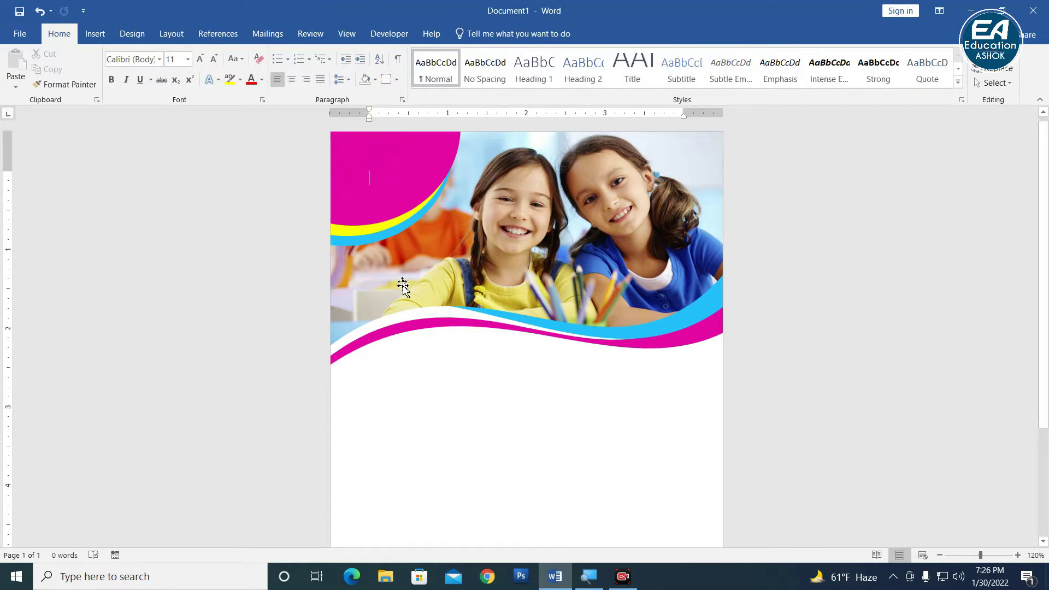
Step: Draw a 0.59-inch circle on the pink top-left corner
scroll(403, 287, up, 1)
scroll(324, 202, up, 2)
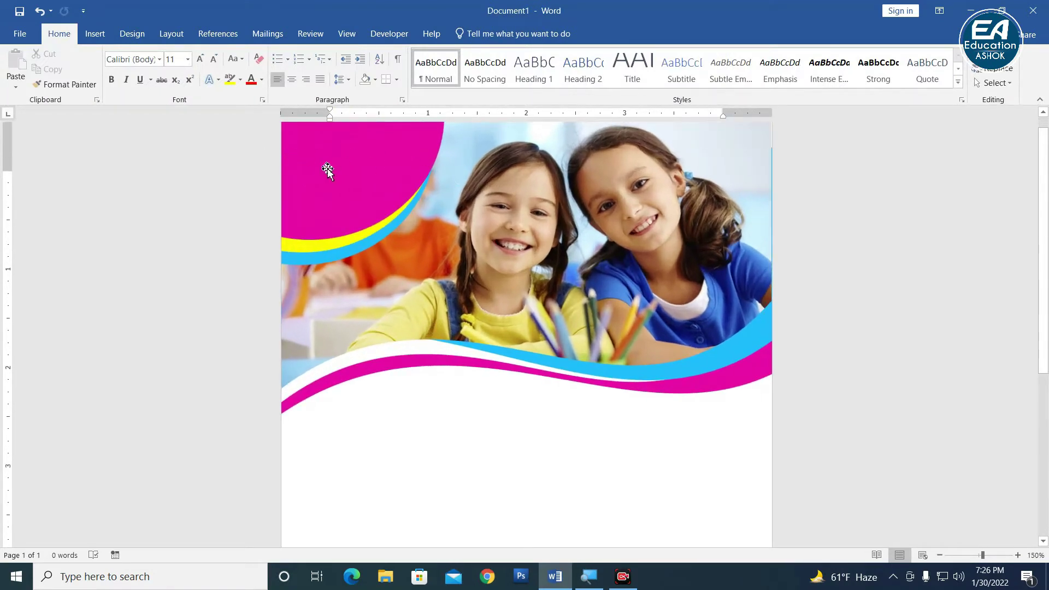
scroll(349, 191, up, 1)
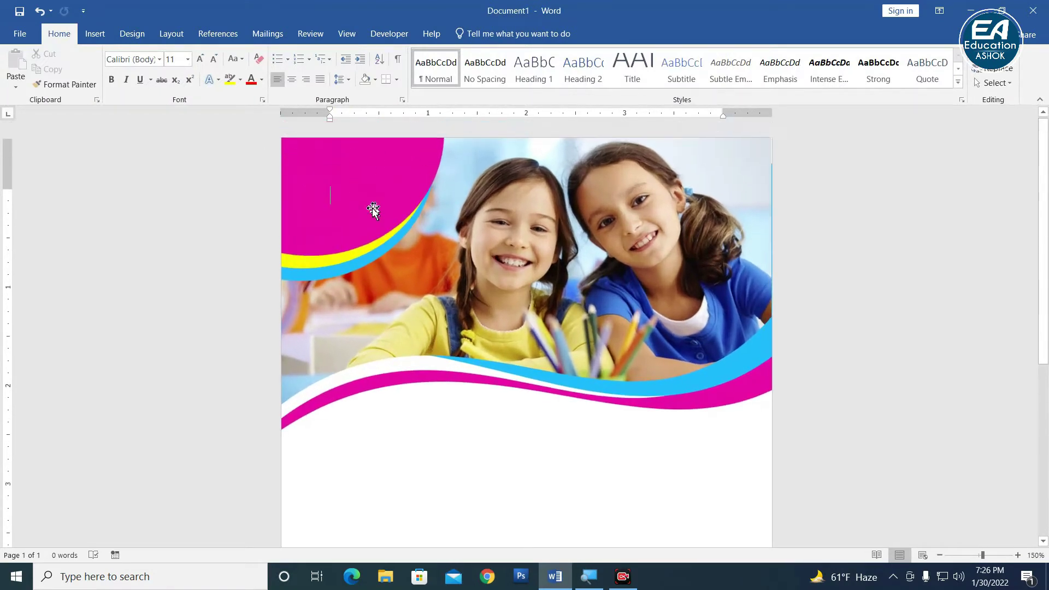
click(95, 35)
click(196, 68)
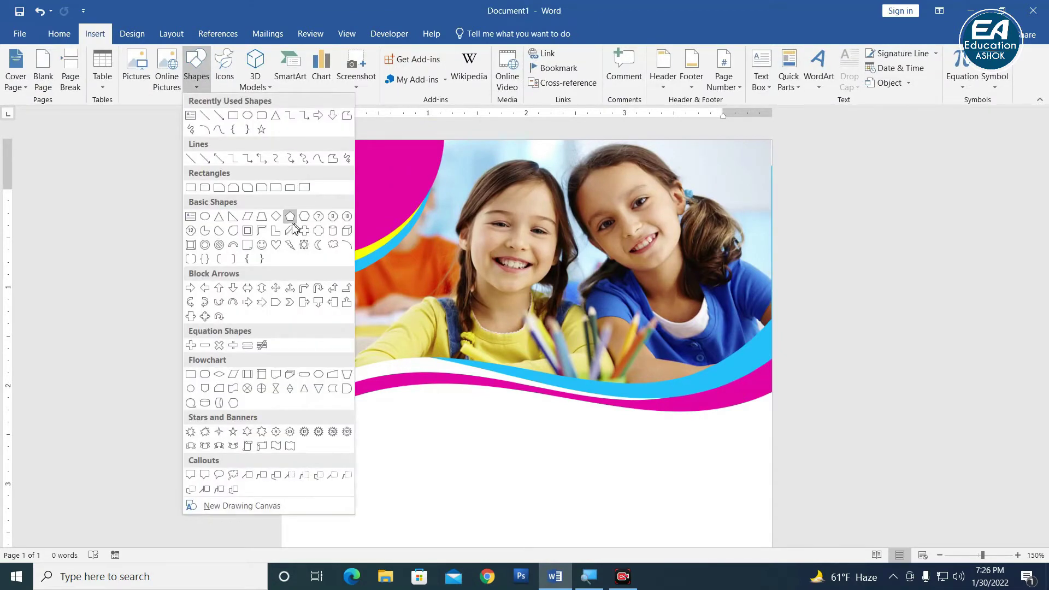
click(206, 217)
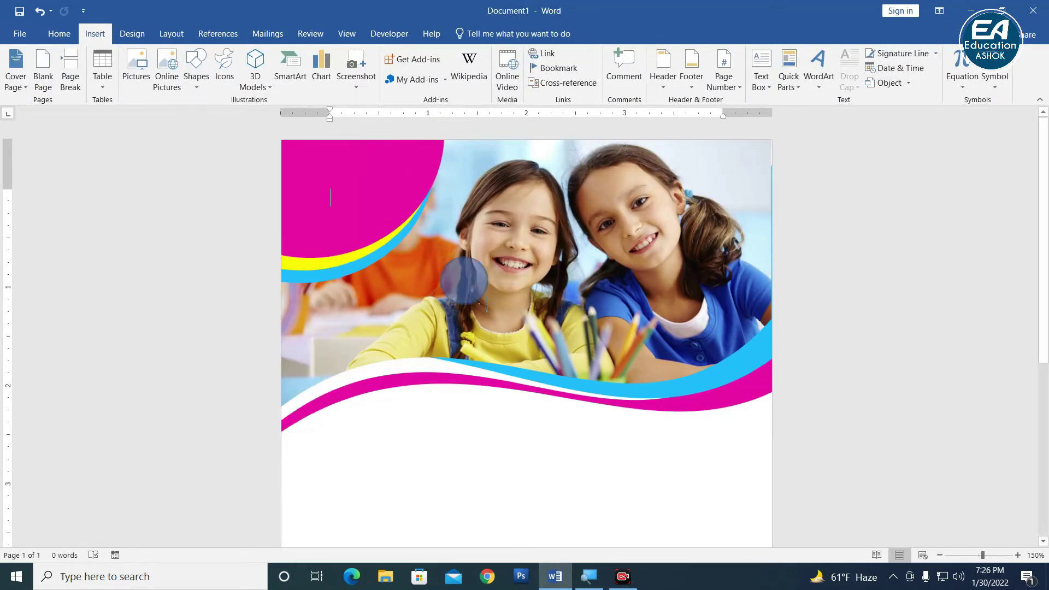
mouse_move(440, 256)
mouse_down()
mouse_move(491, 308)
mouse_move(315, 151)
mouse_up()
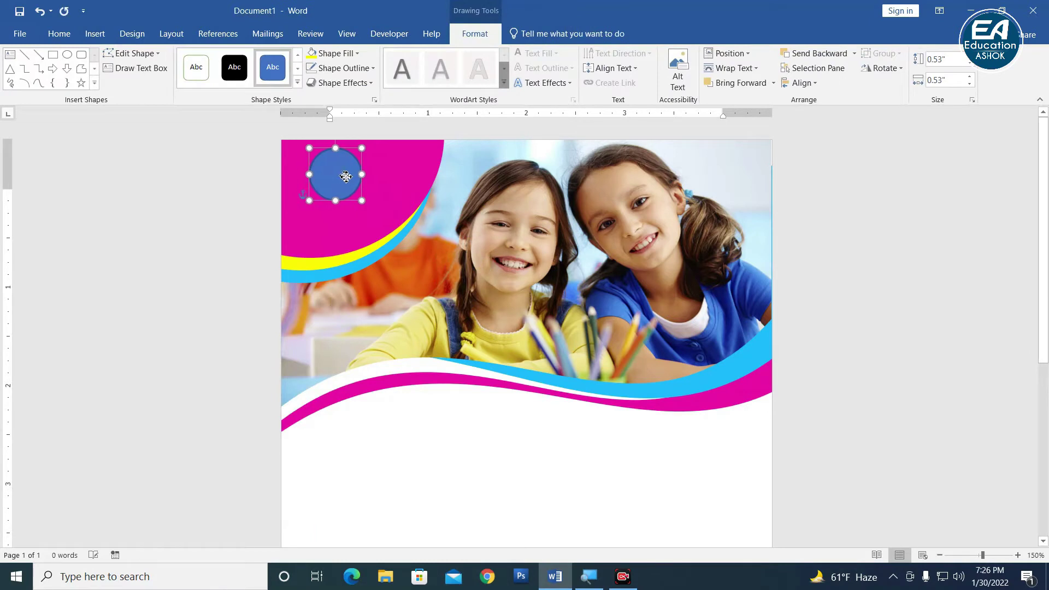
drag(363, 200, 366, 203)
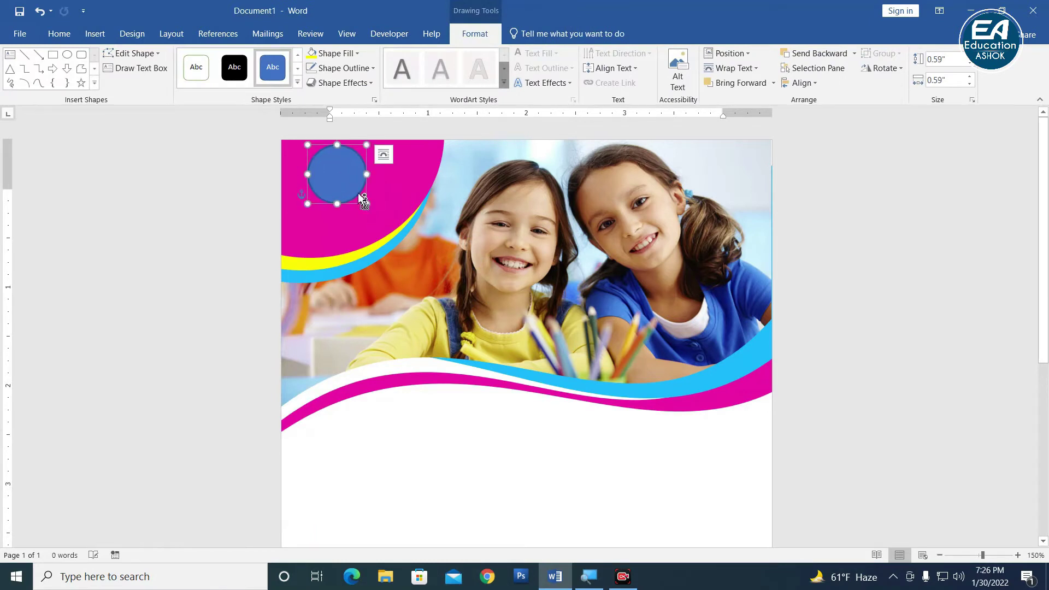
Step: Remove the circle's outline and fill it white
click(336, 68)
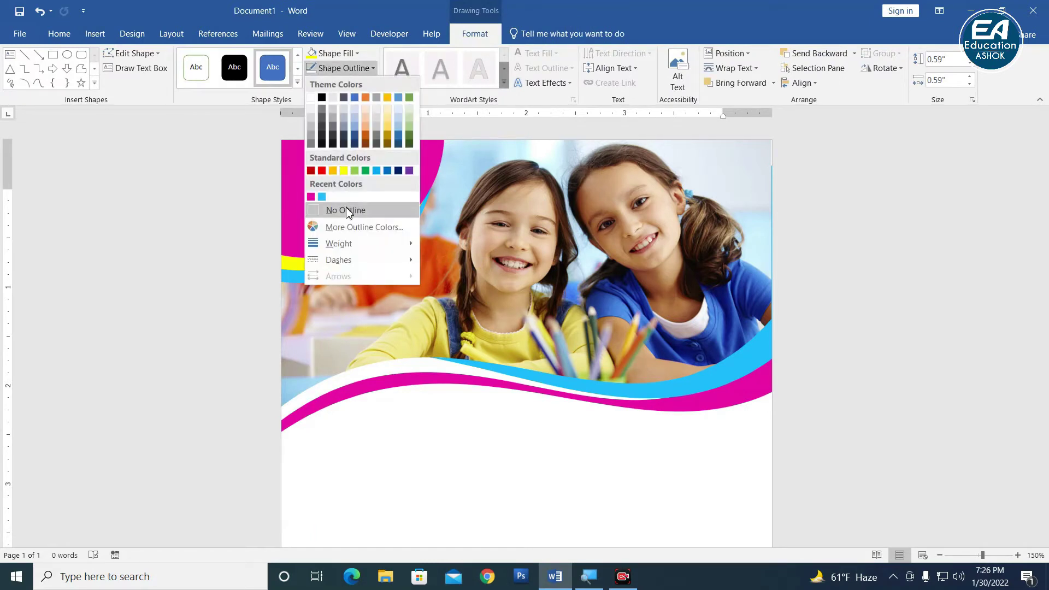
click(349, 208)
click(336, 53)
click(317, 87)
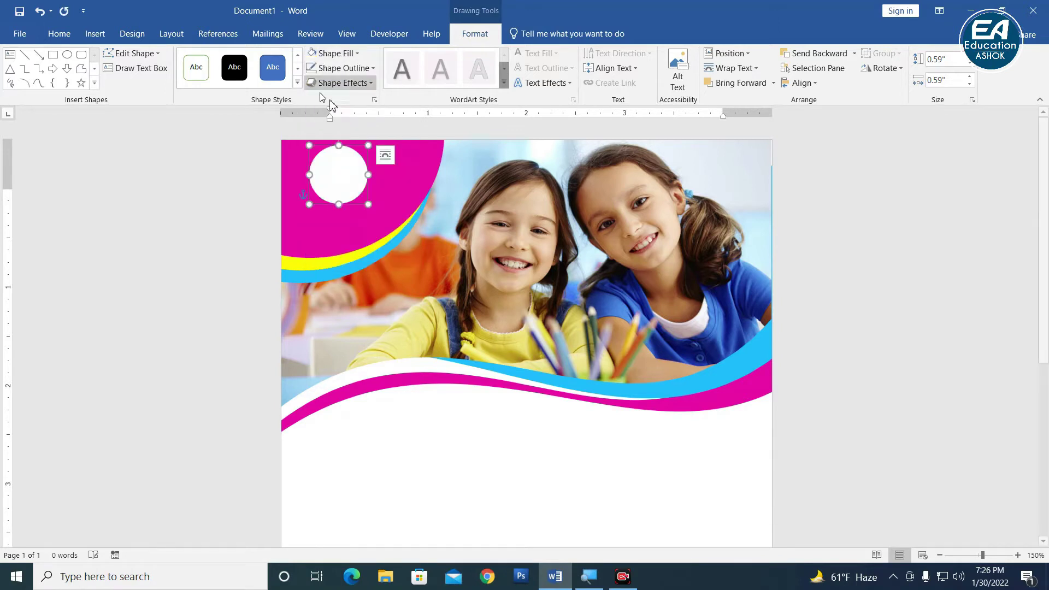
click(95, 34)
Step: Insert a styled 'Your text here' box with No Spacing and move it over the photo
click(819, 66)
click(823, 112)
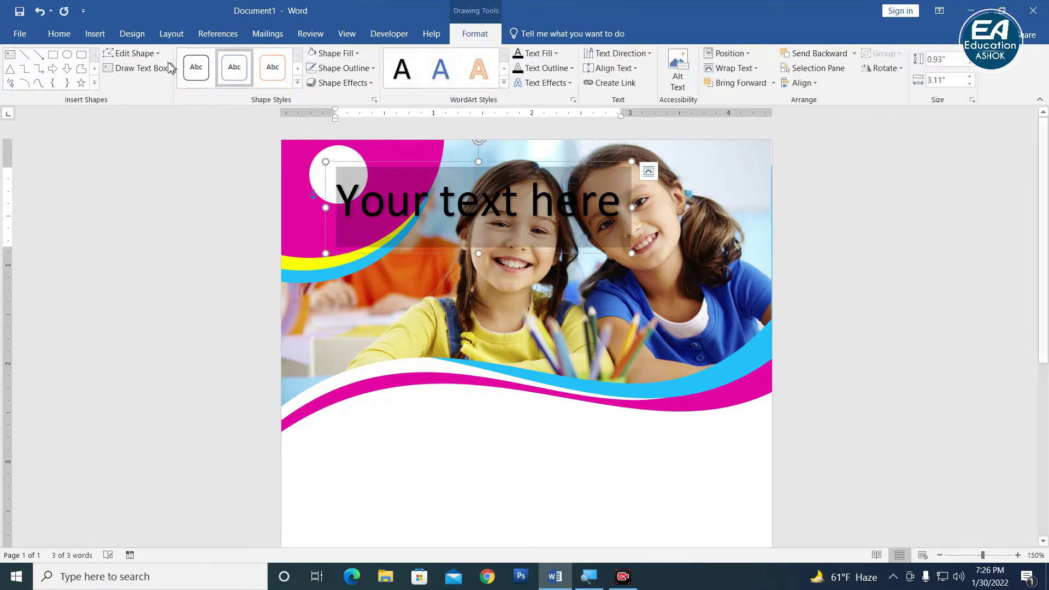
click(53, 34)
click(485, 68)
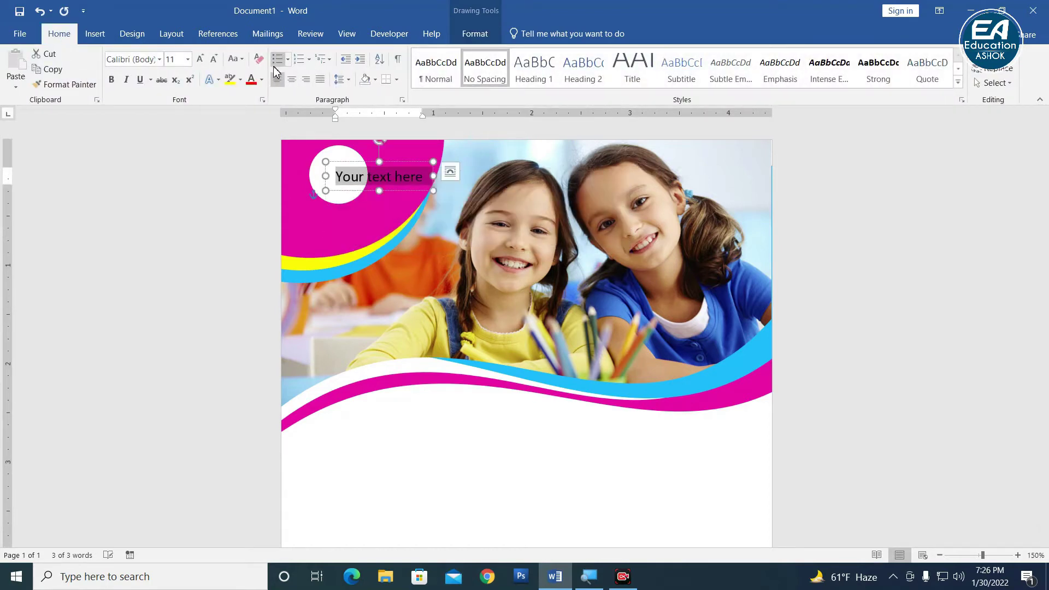
click(485, 68)
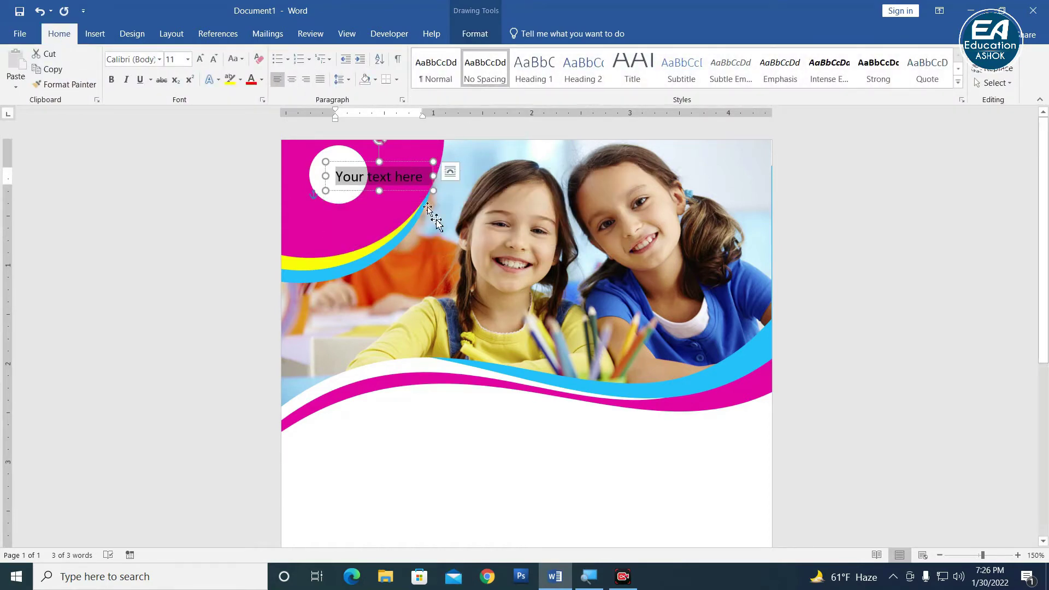
drag(429, 208, 505, 295)
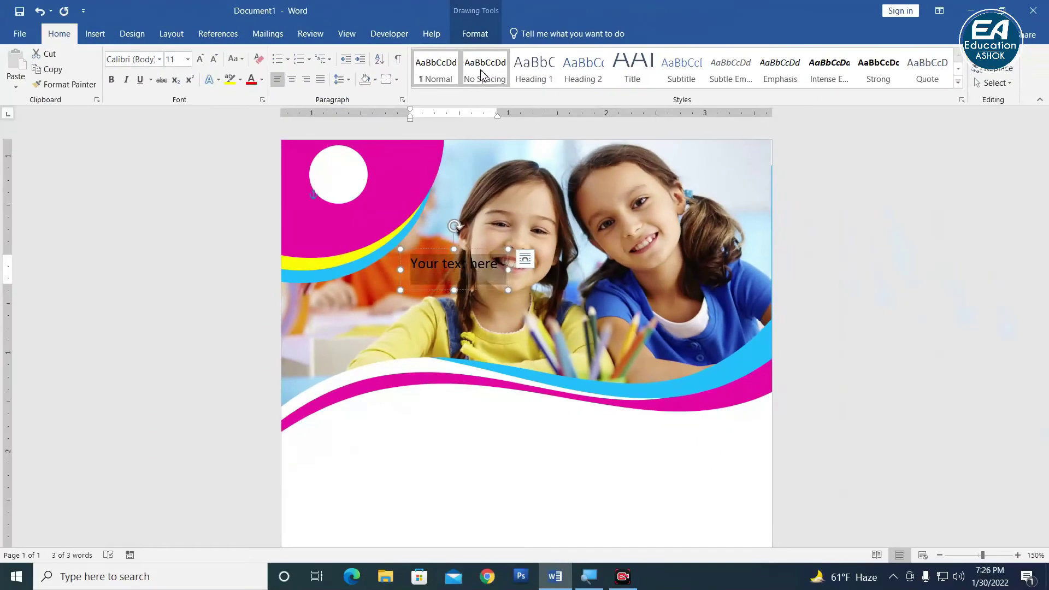
Step: Replace the text with 'Logo' at 16 pt and center it in the white circle
click(483, 75)
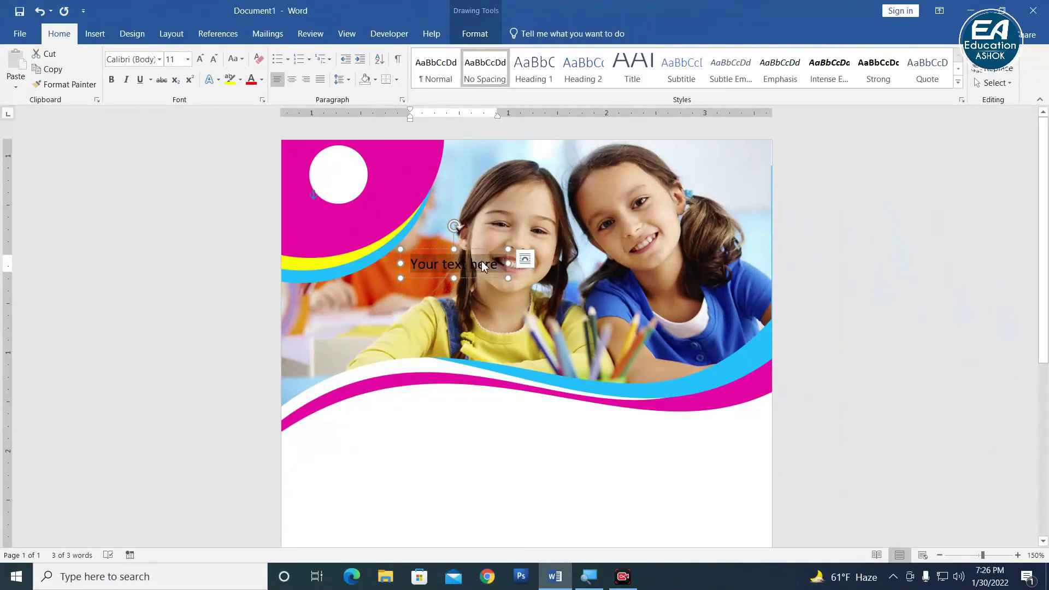
text(Logo)
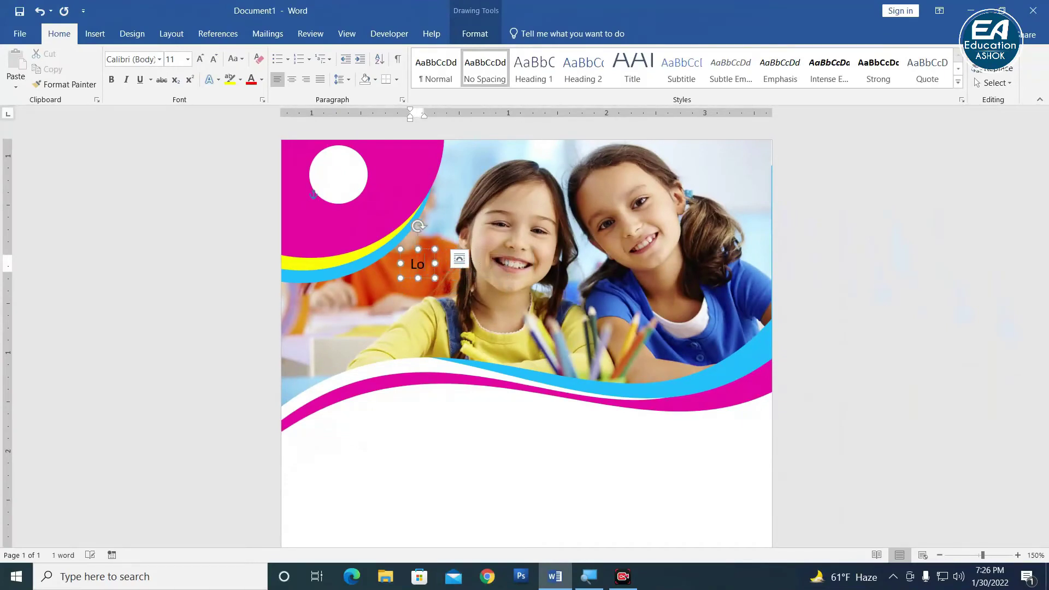
drag(437, 249, 350, 163)
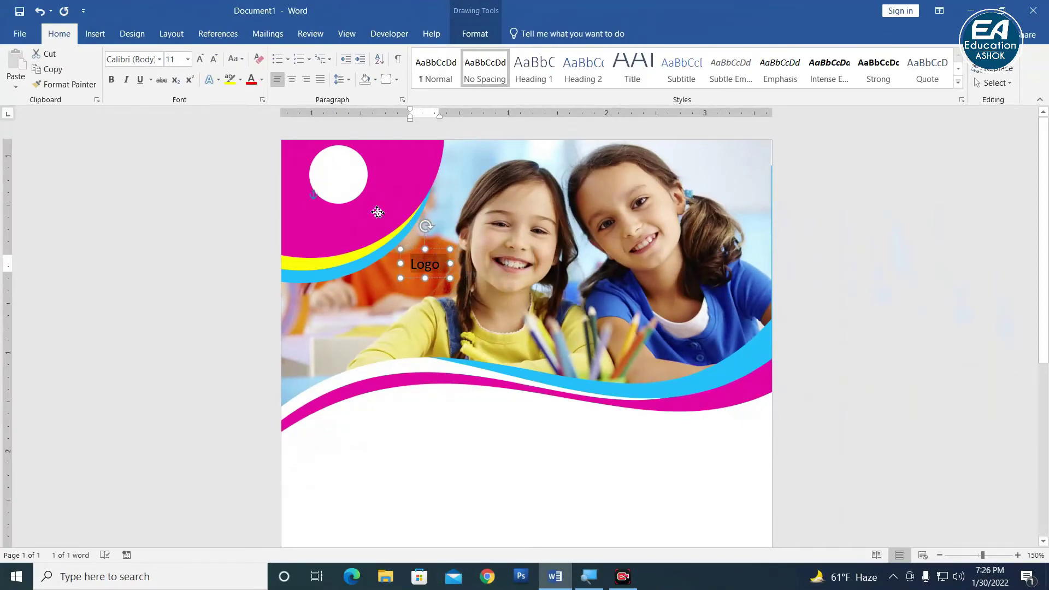
click(200, 58)
click(200, 59)
click(200, 59)
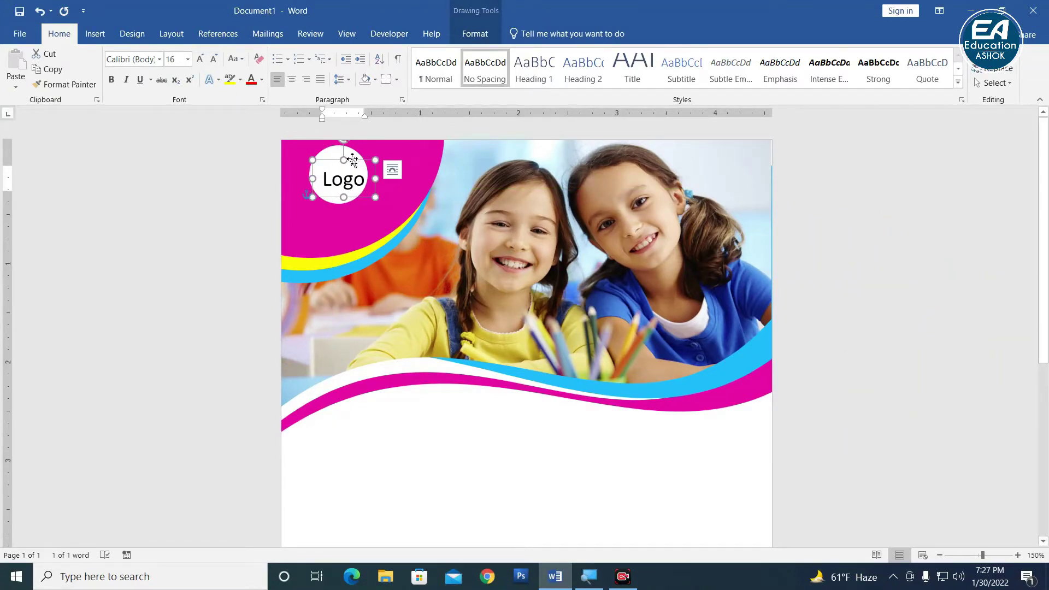
drag(352, 160, 349, 157)
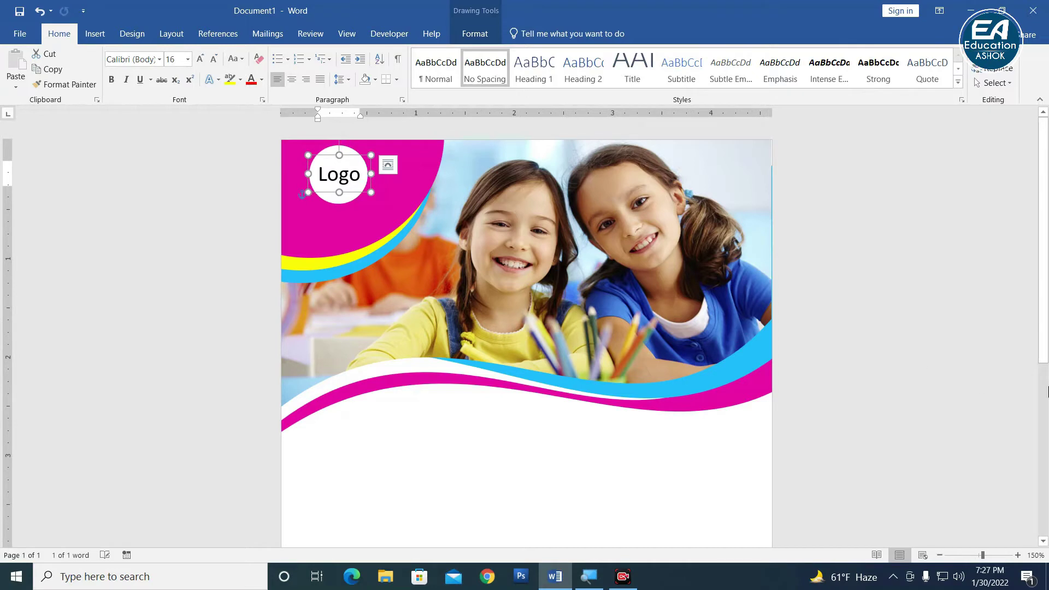
click(982, 391)
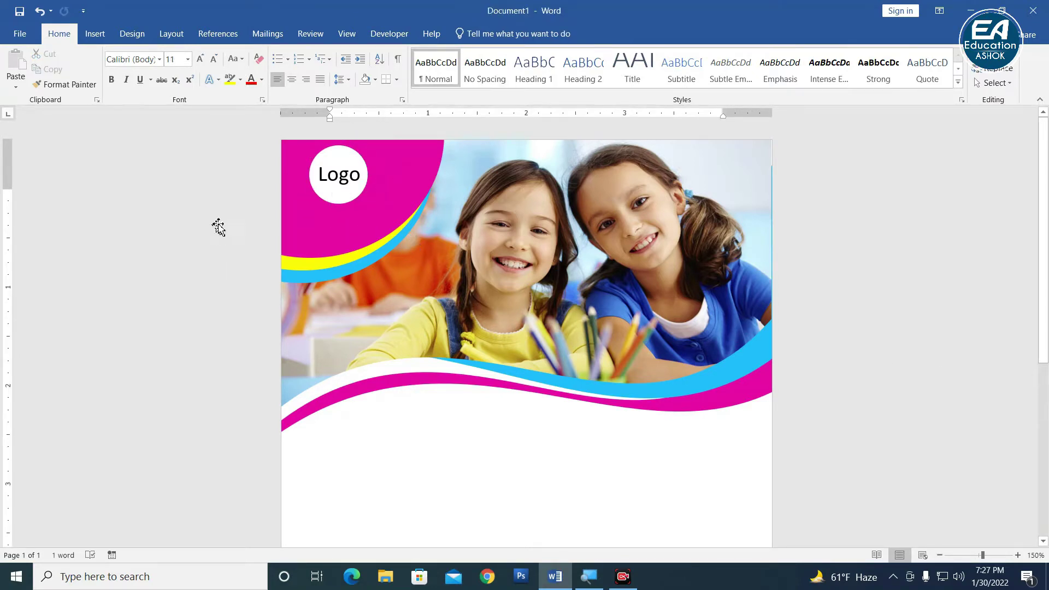
click(342, 174)
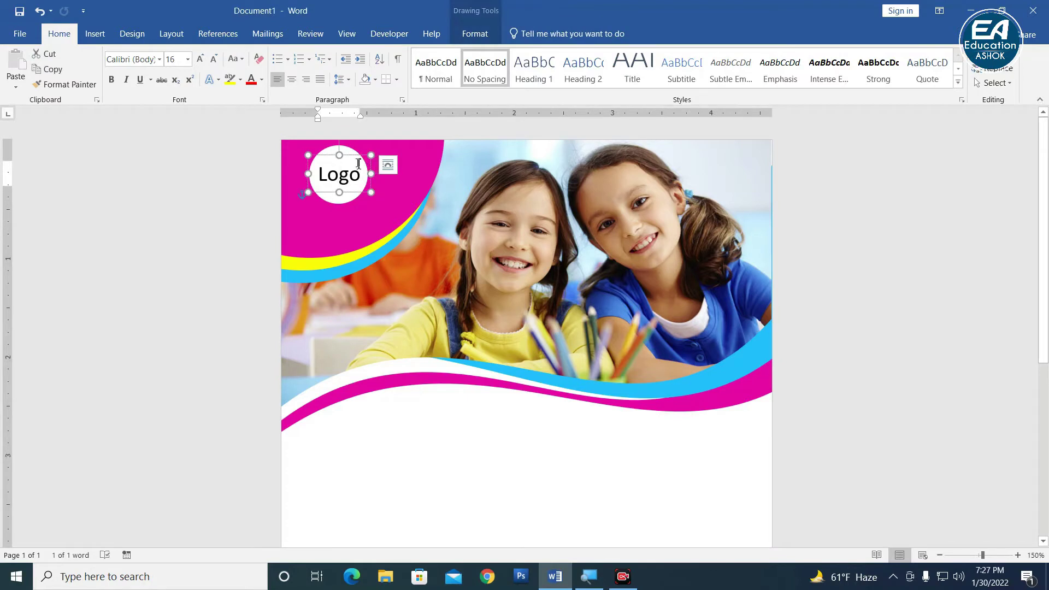
Step: Copy the Logo text box, retype it as 'SCHOOL' and place it under the logo
drag(358, 164, 371, 200)
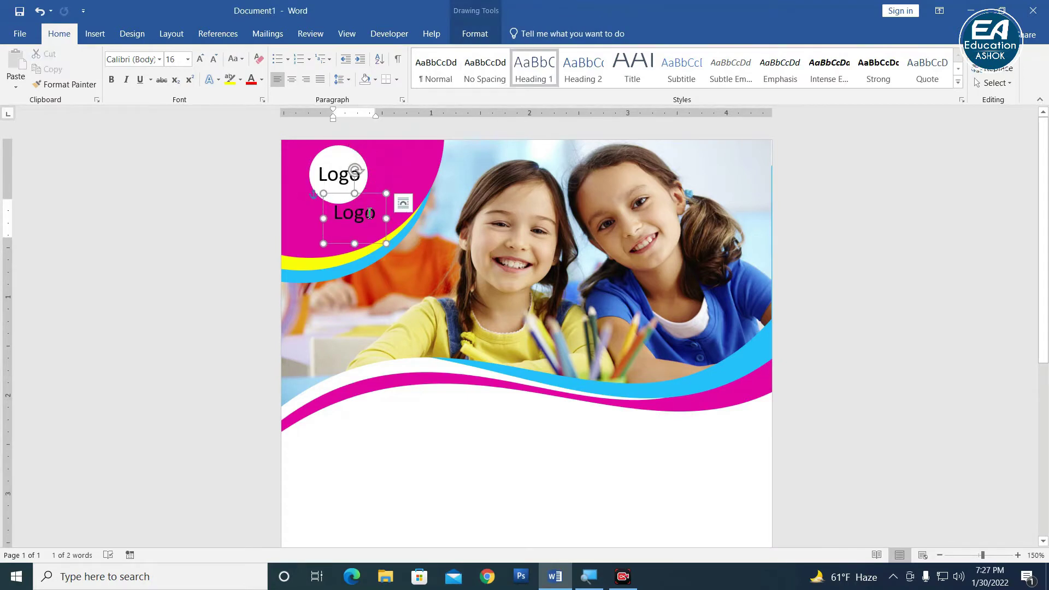
triple_click(370, 213)
text(S)
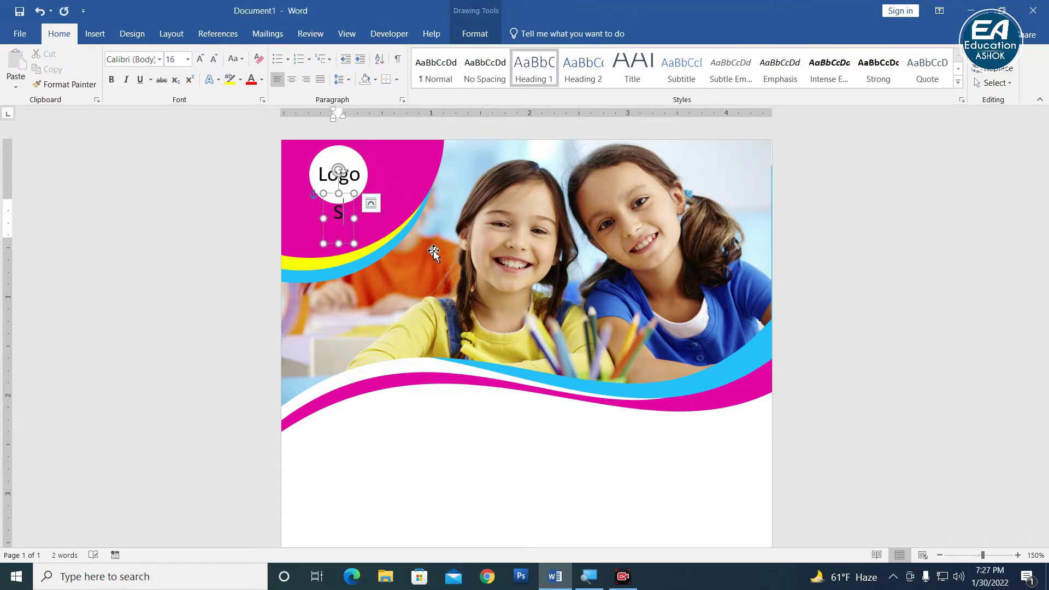
text(chool)
key(BackSpace)
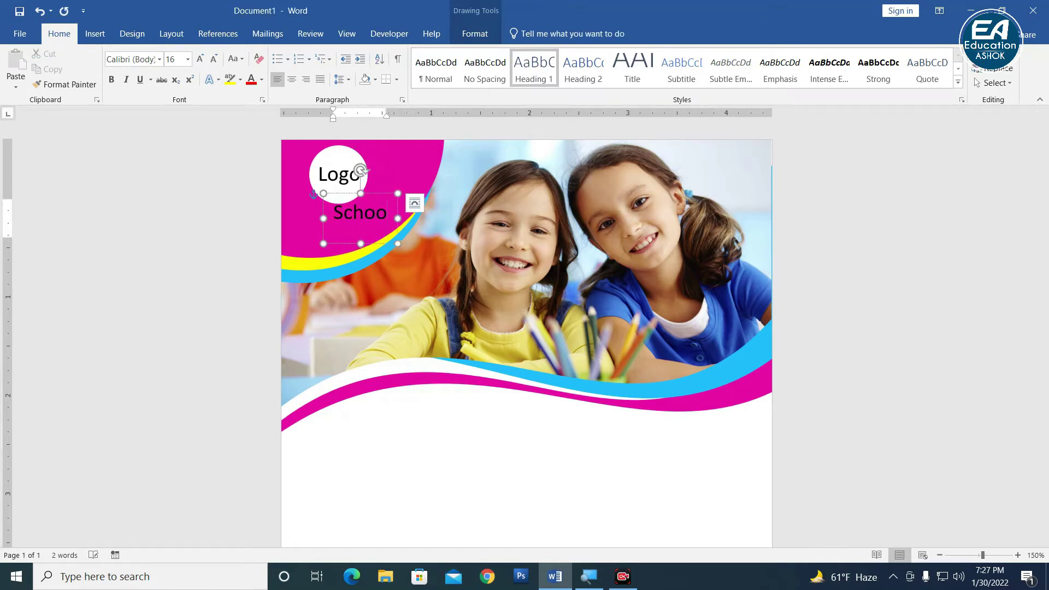
key(BackSpace)
key(BackSpace)
key(BackSpace)
key(BackSpace)
text(CHOOL)
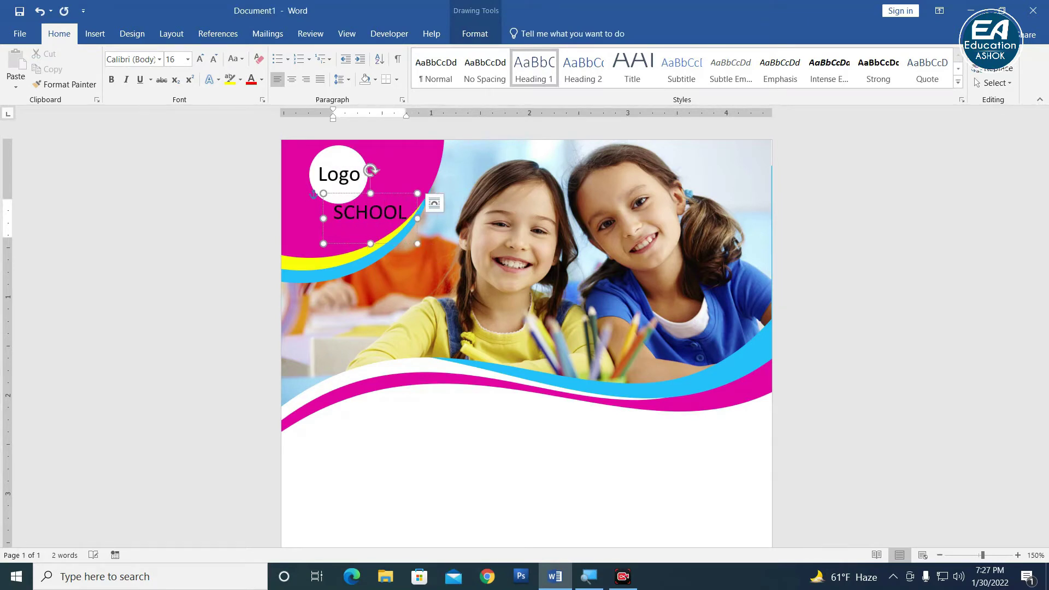
text( NAME)
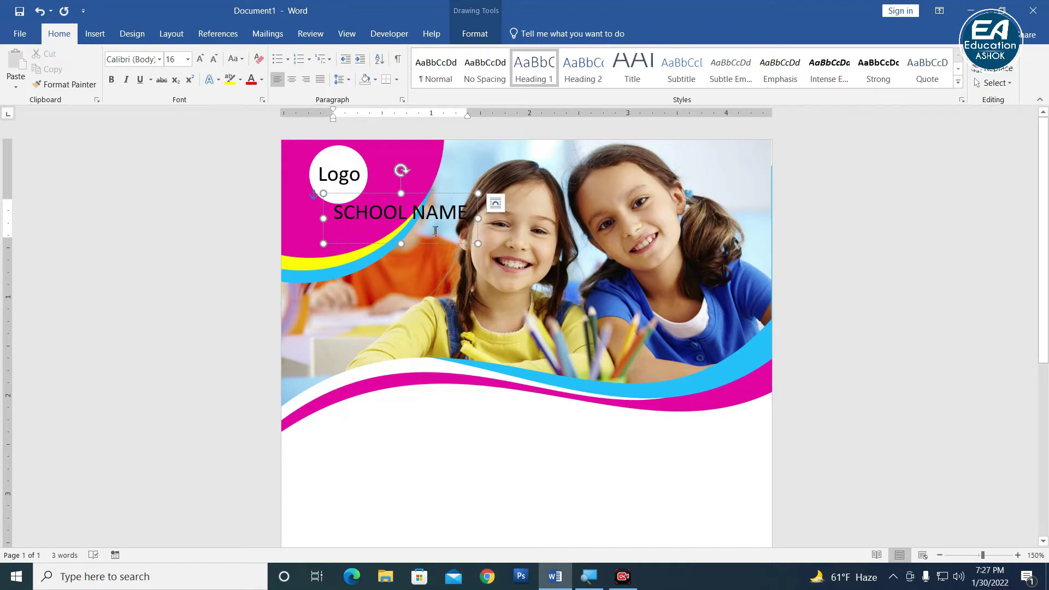
key(Return)
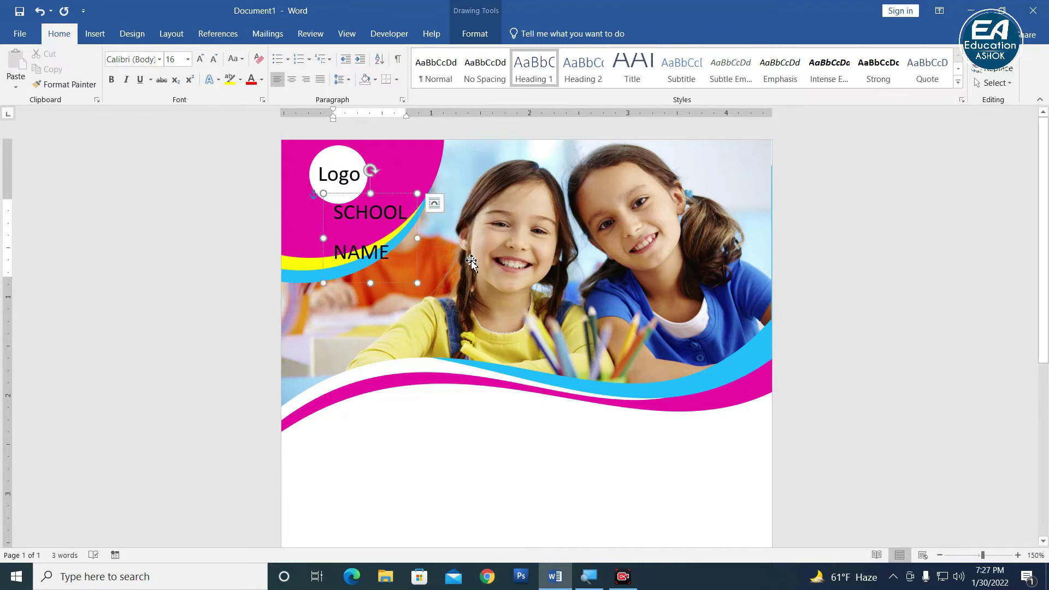
key(ctrl+z)
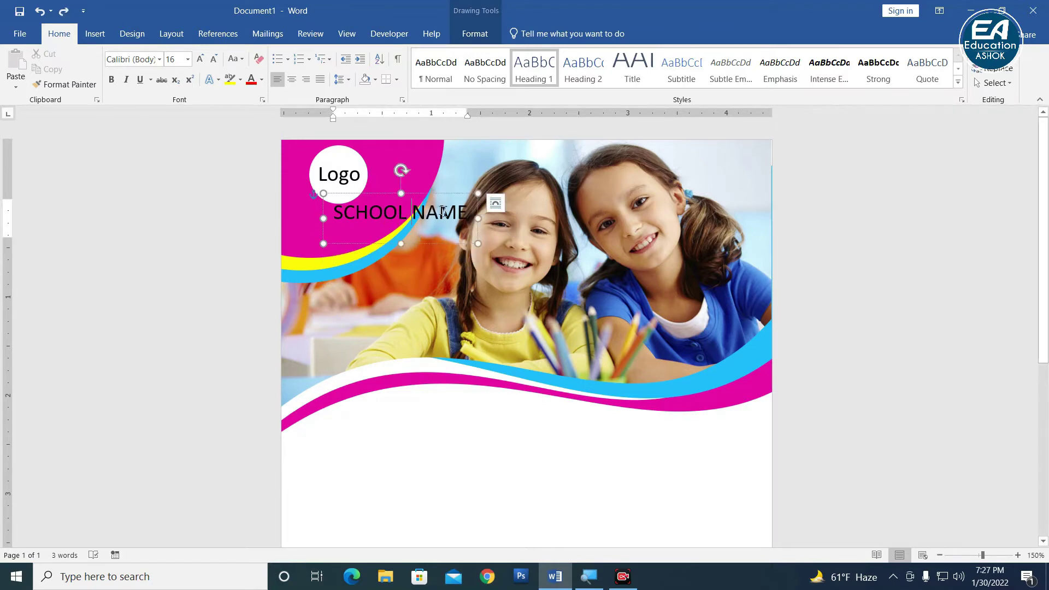
double_click(443, 211)
key(Delete)
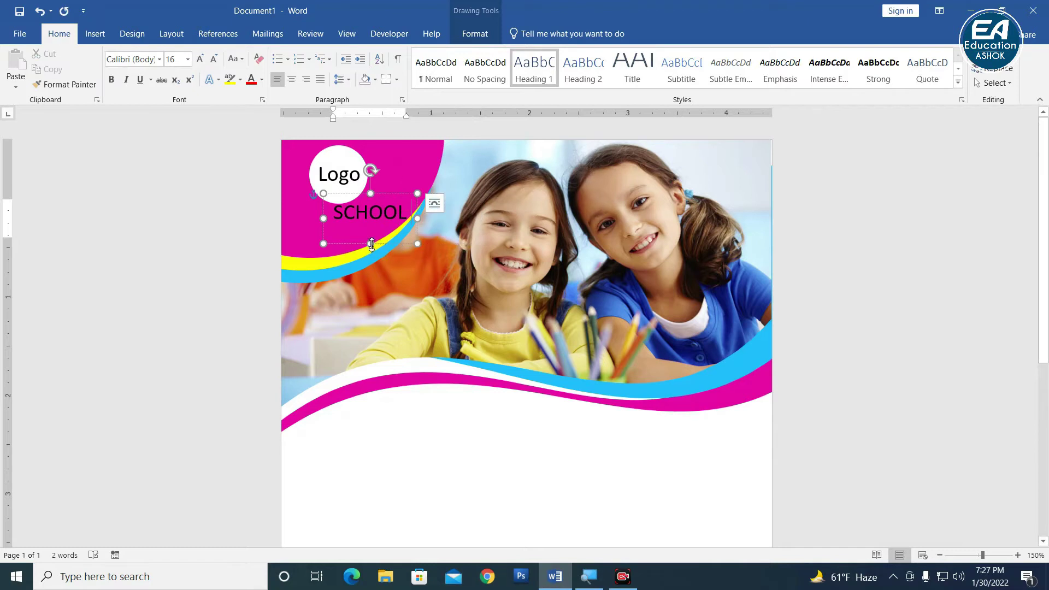
drag(369, 243, 345, 197)
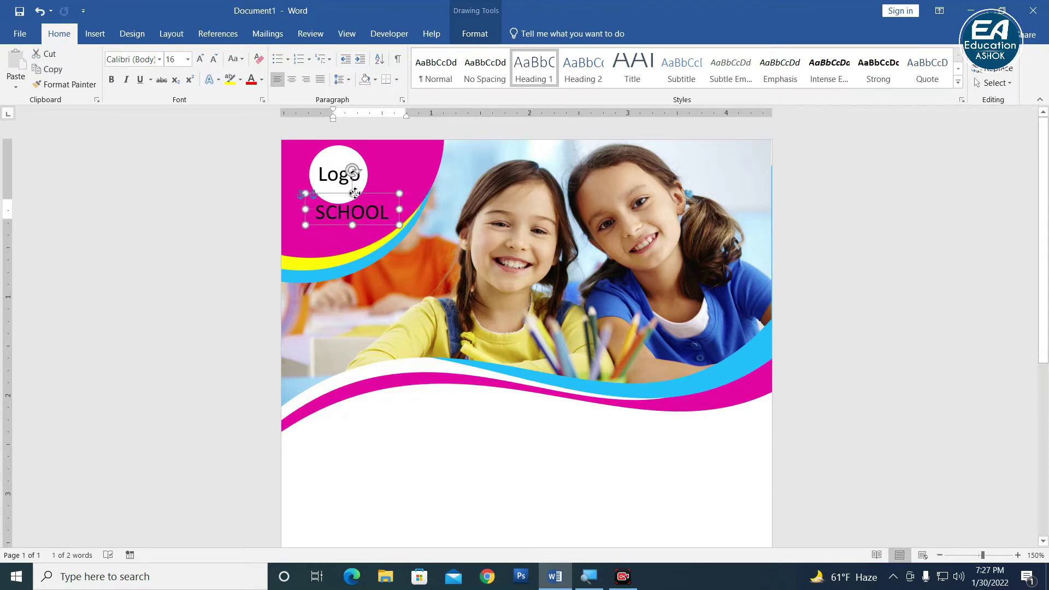
Step: Make the SCHOOL text bold and white, aligned with the page's left edge
click(111, 80)
click(262, 80)
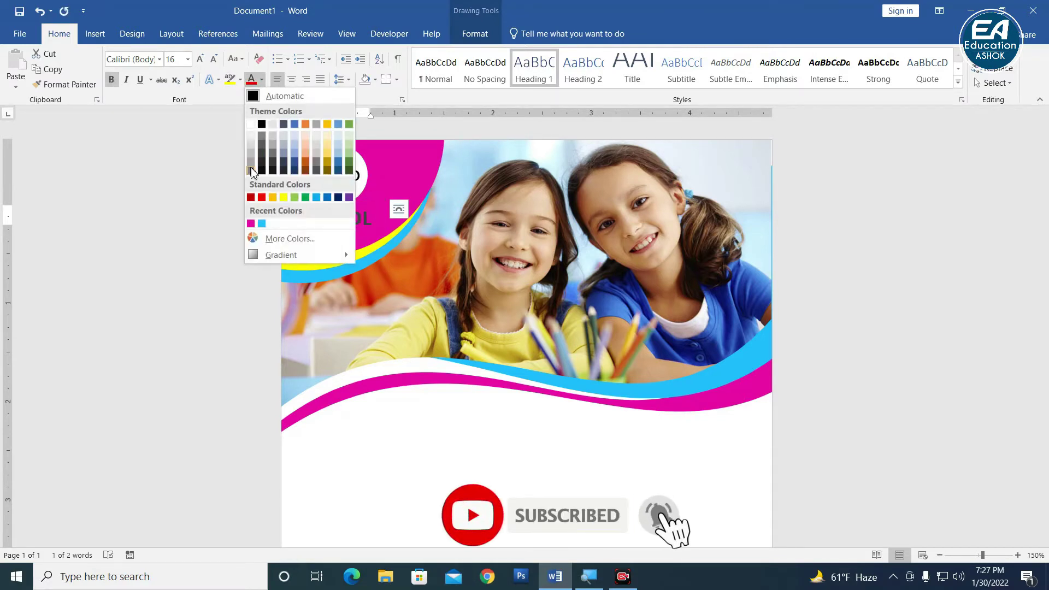
click(258, 122)
mouse_move(360, 201)
mouse_down()
mouse_move(350, 198)
mouse_move(364, 197)
mouse_up()
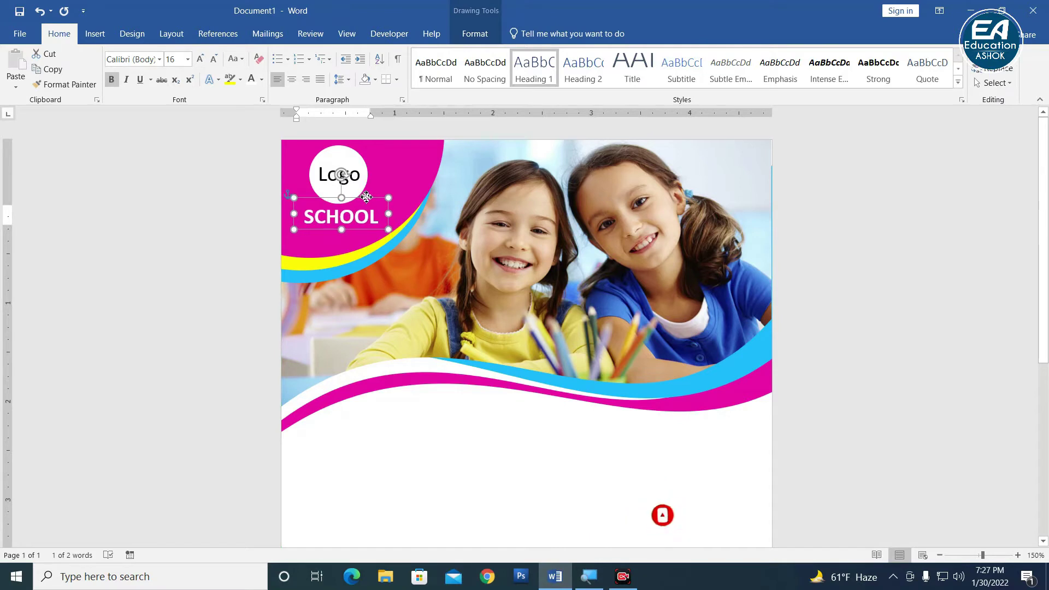
Step: Duplicate the SCHOOL box and change the copy's text to 'NAME'
key(ctrl+d)
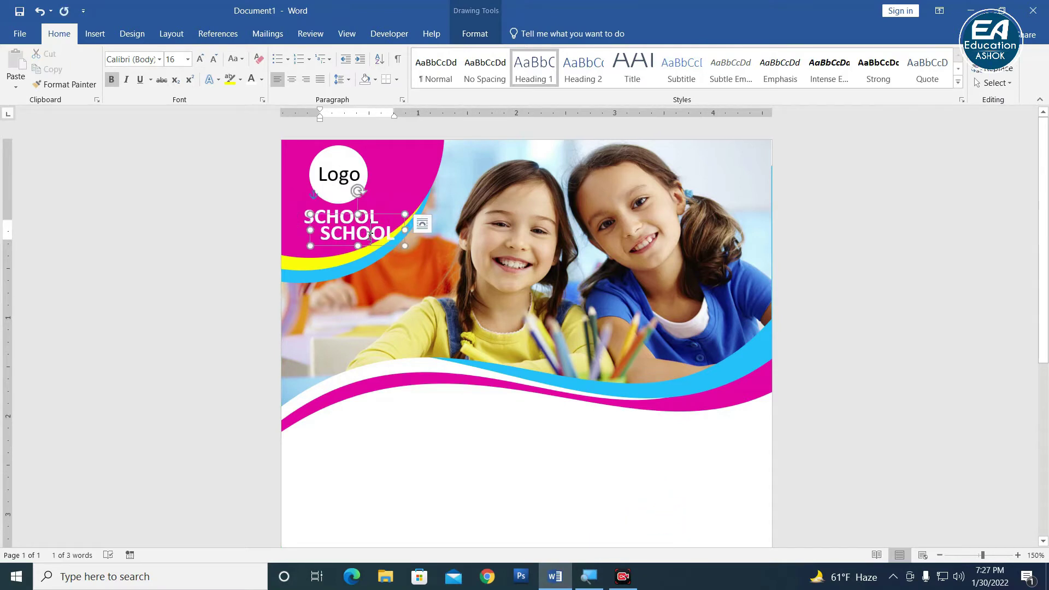
click(376, 241)
key(BackSpace)
key(BackSpace)
key(BackSpace)
key(BackSpace)
key(BackSpace)
key(BackSpace)
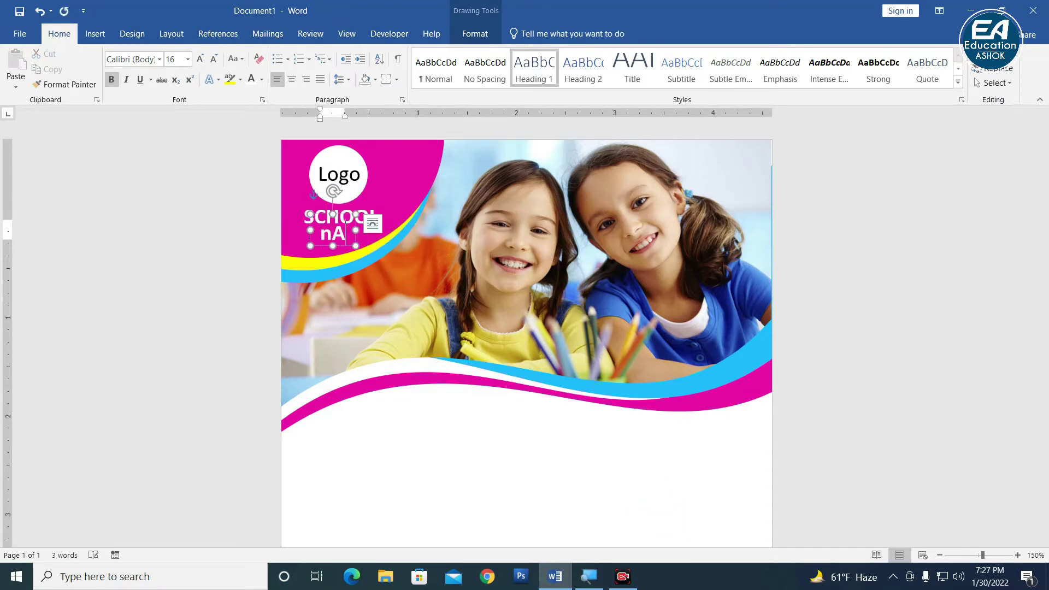
text(NAME)
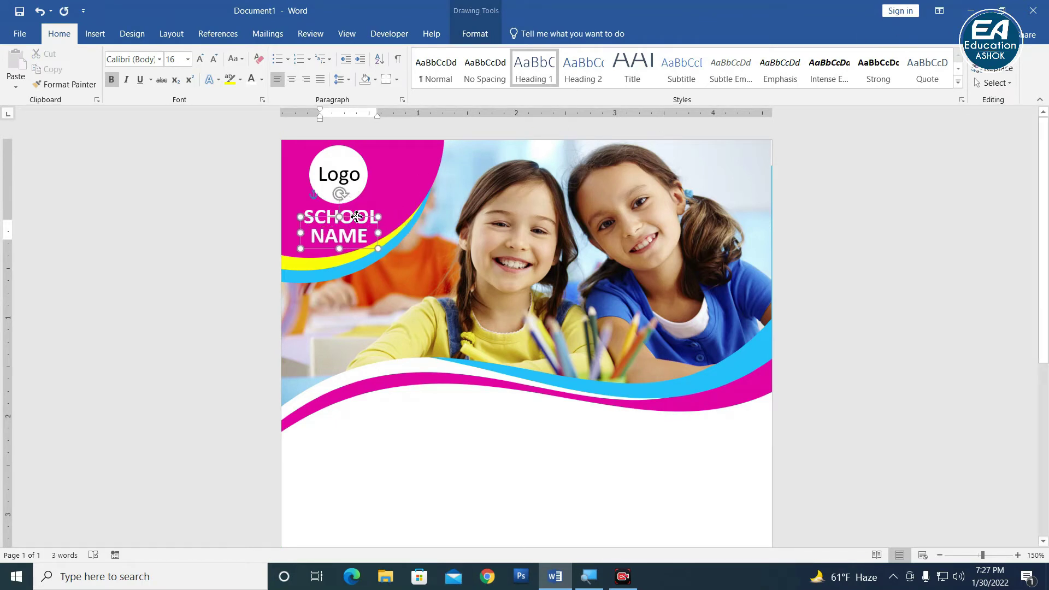
click(878, 293)
ctrl+scroll(489, 294, down, 1)
ctrl+scroll(488, 293, down, 7)
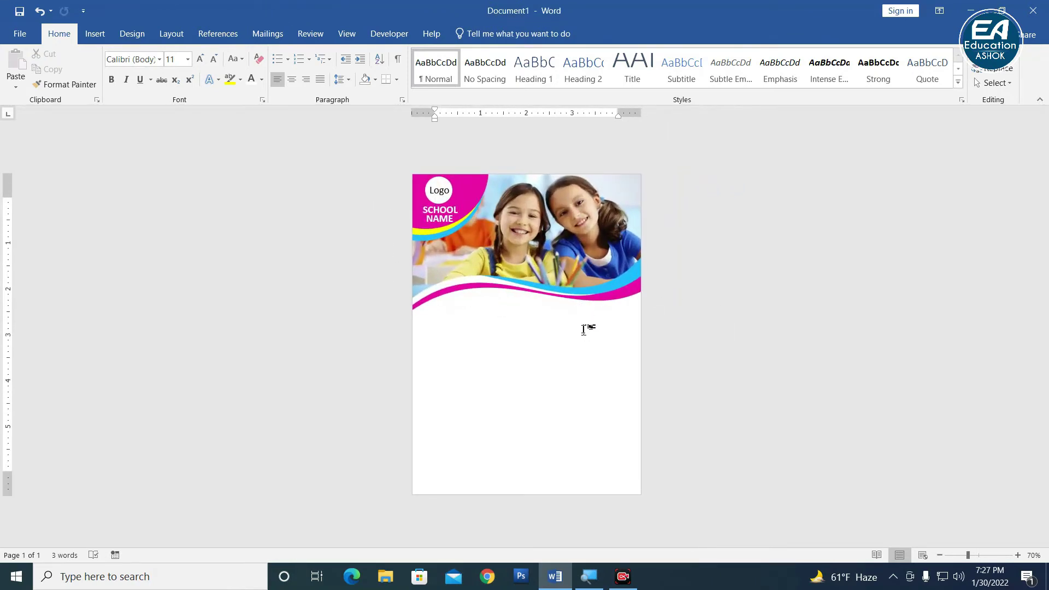
Step: Draw a large oval and size it onto the page's right side below the header
ctrl+scroll(586, 315, up, 1)
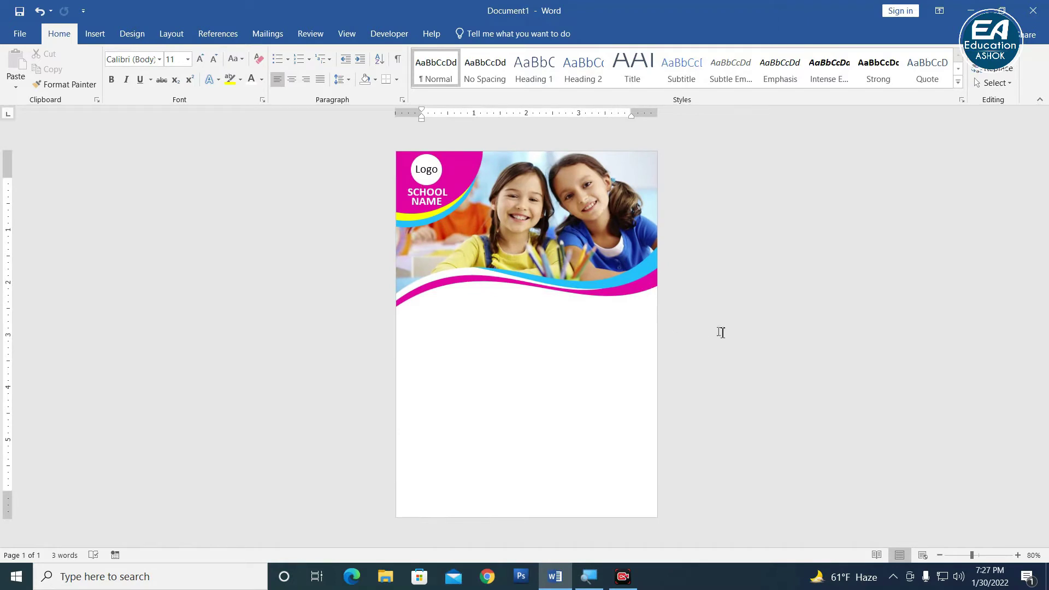
ctrl+scroll(721, 333, down, 1)
ctrl+scroll(719, 329, down, 1)
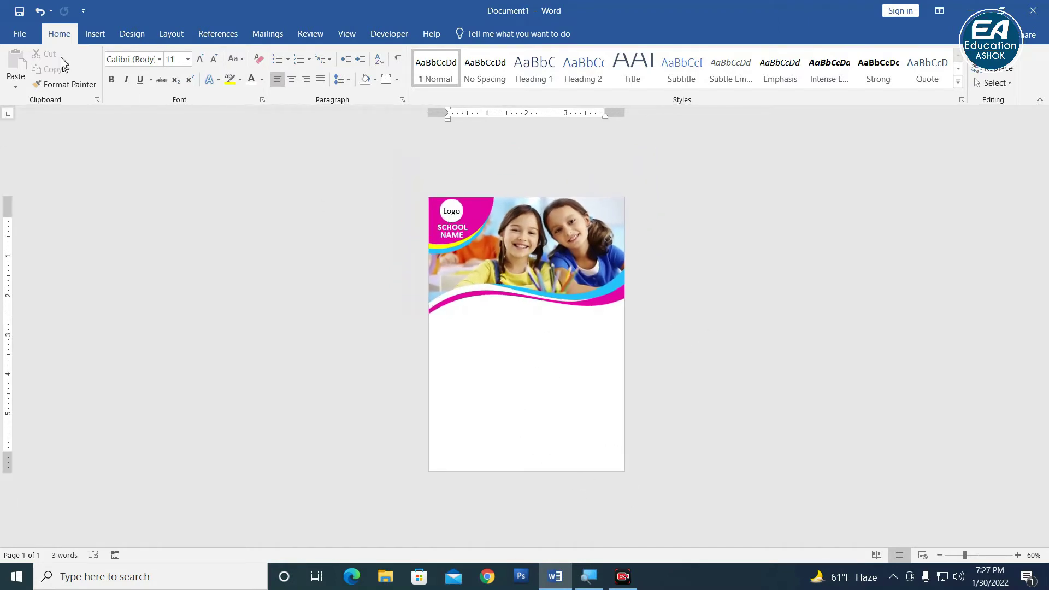
click(95, 33)
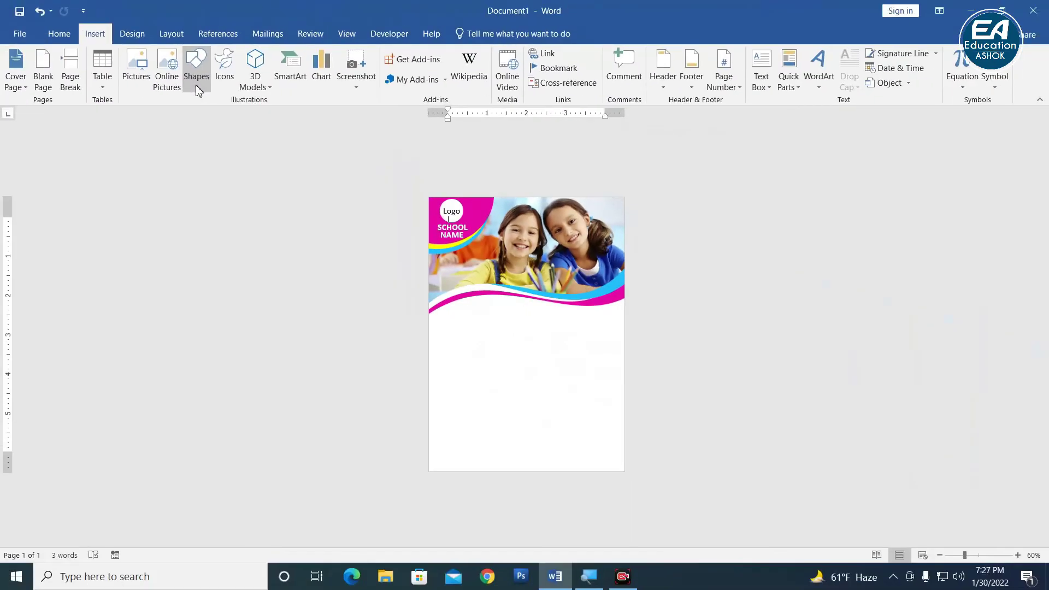
click(195, 85)
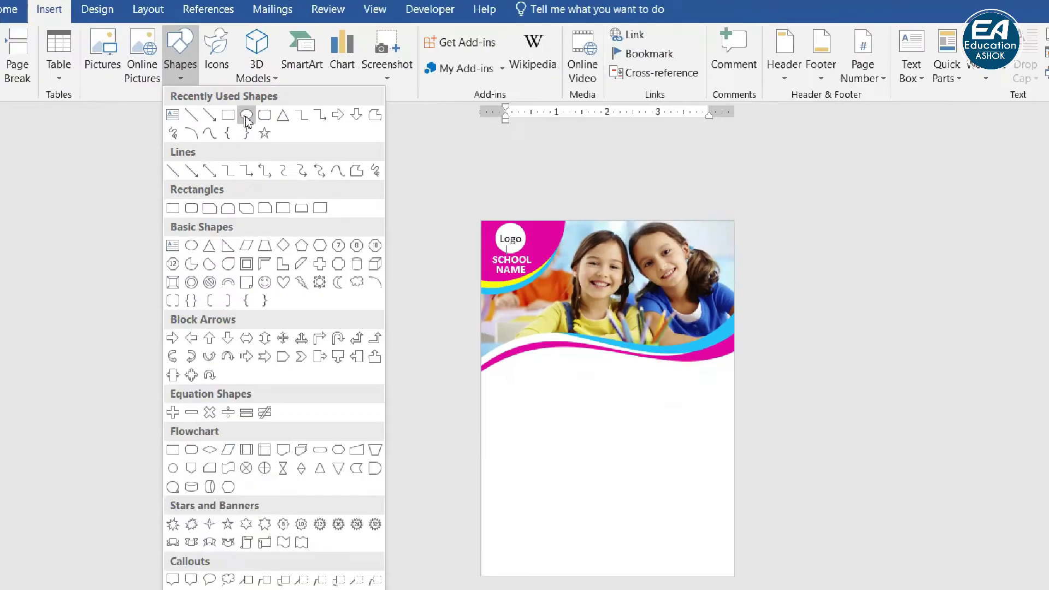
click(247, 116)
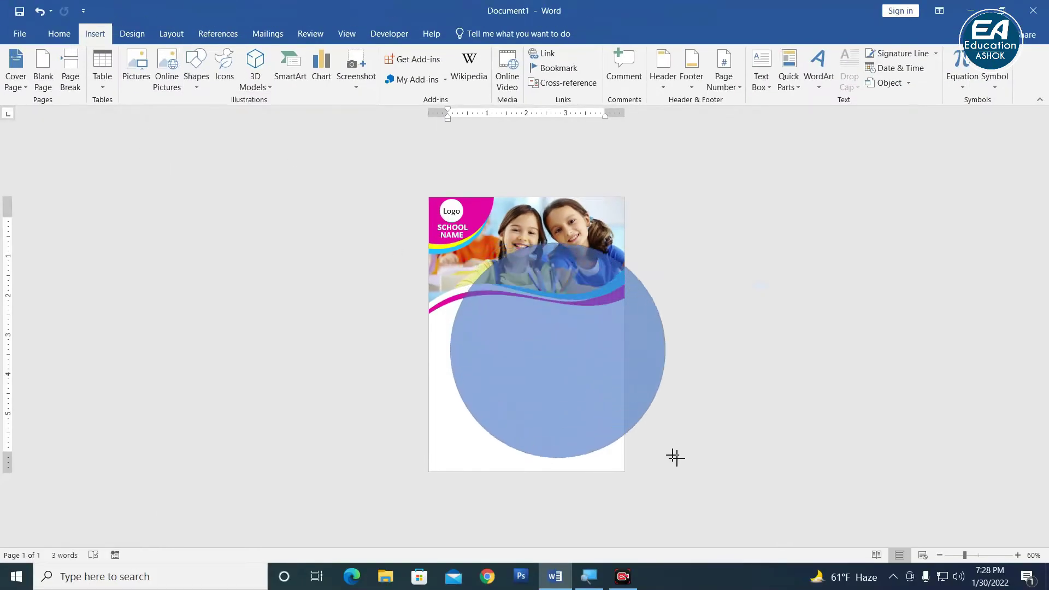
drag(450, 243, 787, 547)
mouse_move(618, 365)
mouse_down()
mouse_move(531, 296)
mouse_move(576, 414)
mouse_up()
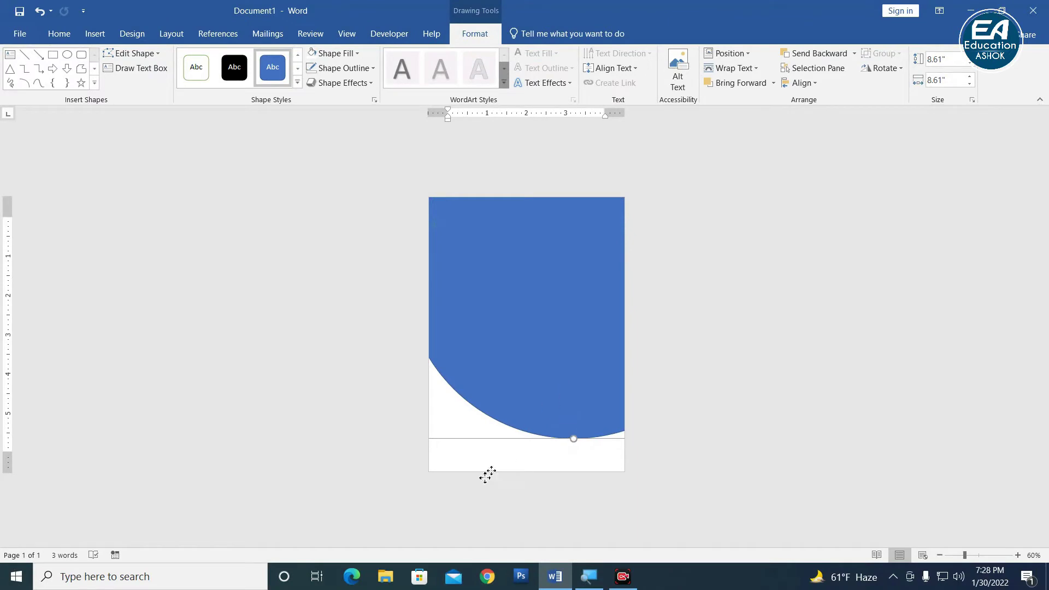
mouse_move(488, 475)
mouse_down()
mouse_move(603, 284)
mouse_move(498, 344)
mouse_up()
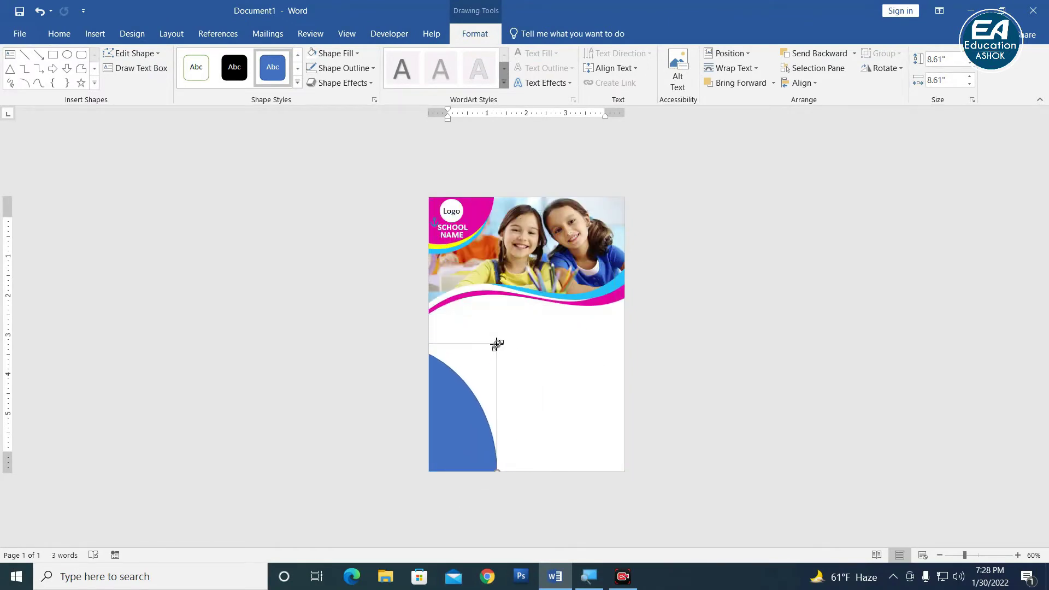
mouse_move(481, 404)
mouse_down()
mouse_move(764, 335)
mouse_move(755, 323)
mouse_move(776, 281)
mouse_move(752, 293)
mouse_move(726, 281)
mouse_move(725, 260)
mouse_up()
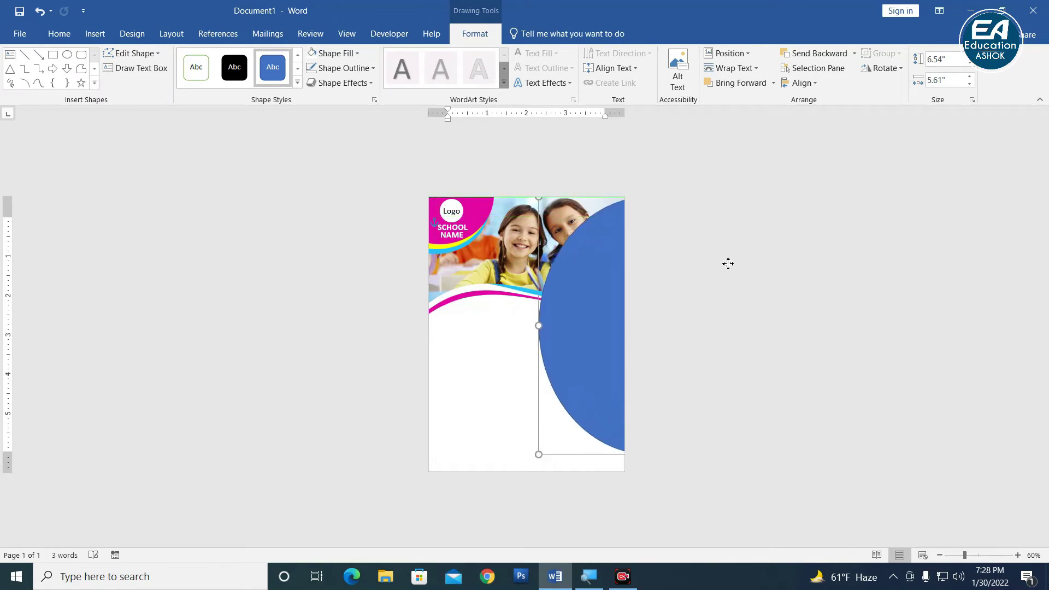
mouse_move(535, 453)
mouse_down()
mouse_move(562, 466)
mouse_move(539, 485)
mouse_move(539, 501)
mouse_move(573, 504)
mouse_move(525, 443)
mouse_move(517, 452)
mouse_up()
Step: Edit the oval's points, pulling the left point inward to form a side curve
scroll(576, 364, down, 4)
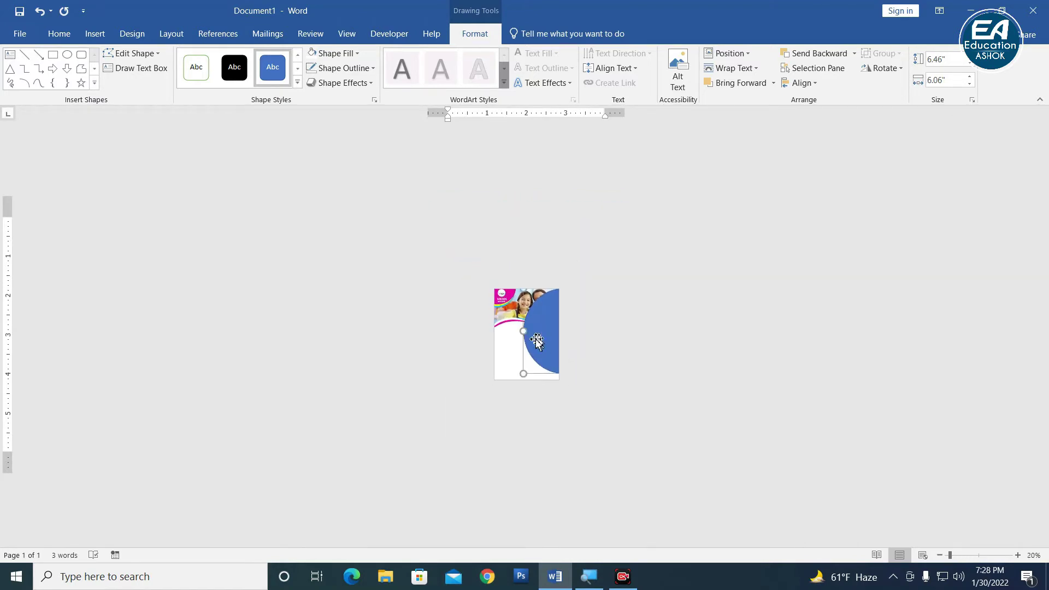
click(137, 55)
click(141, 89)
scroll(546, 321, up, 4)
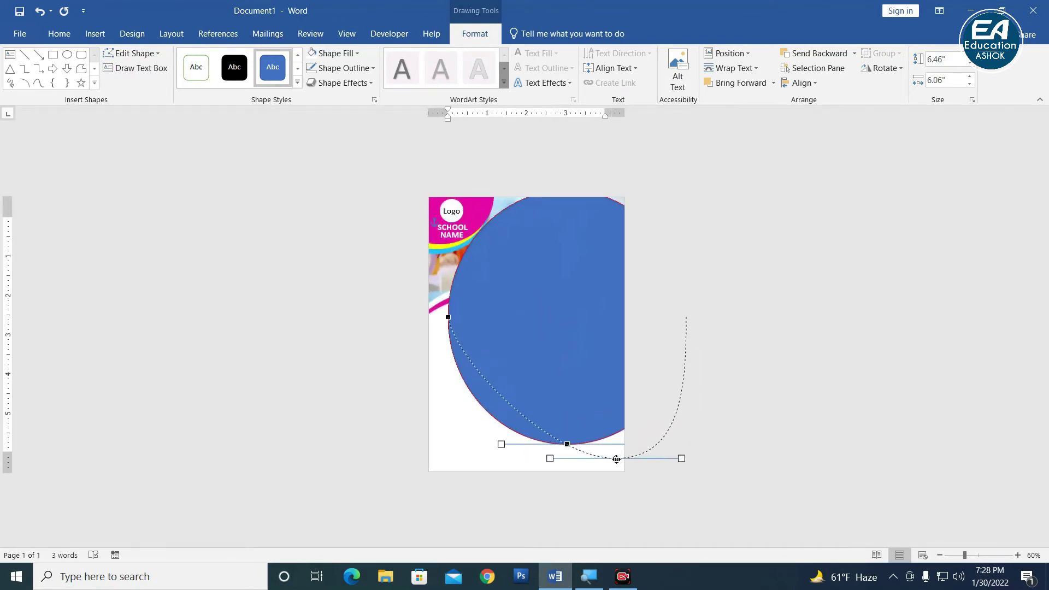
drag(568, 445, 604, 458)
key(ctrl+z)
drag(448, 318, 534, 345)
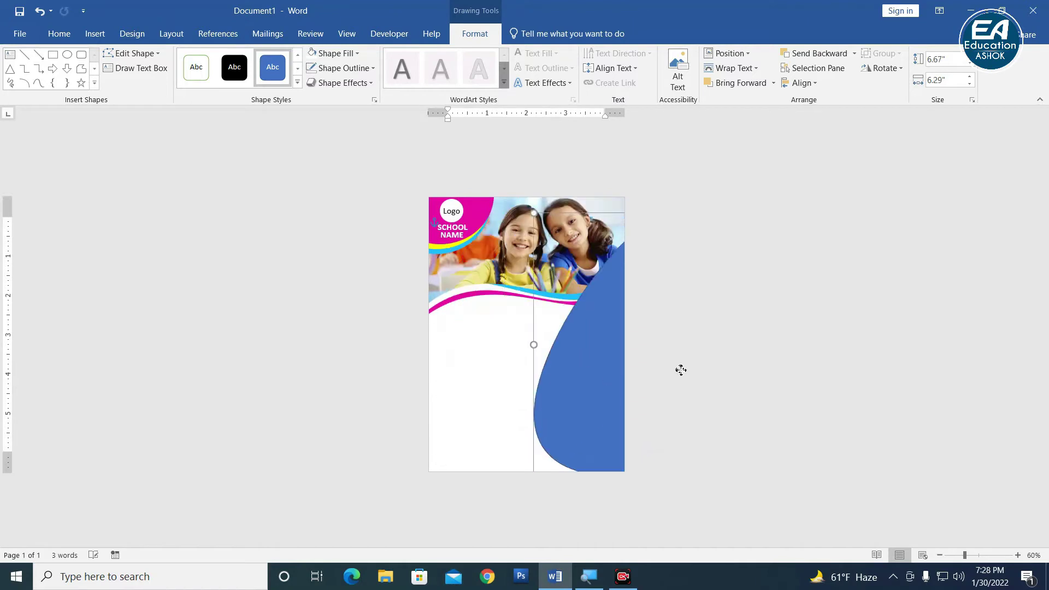
drag(681, 370, 662, 358)
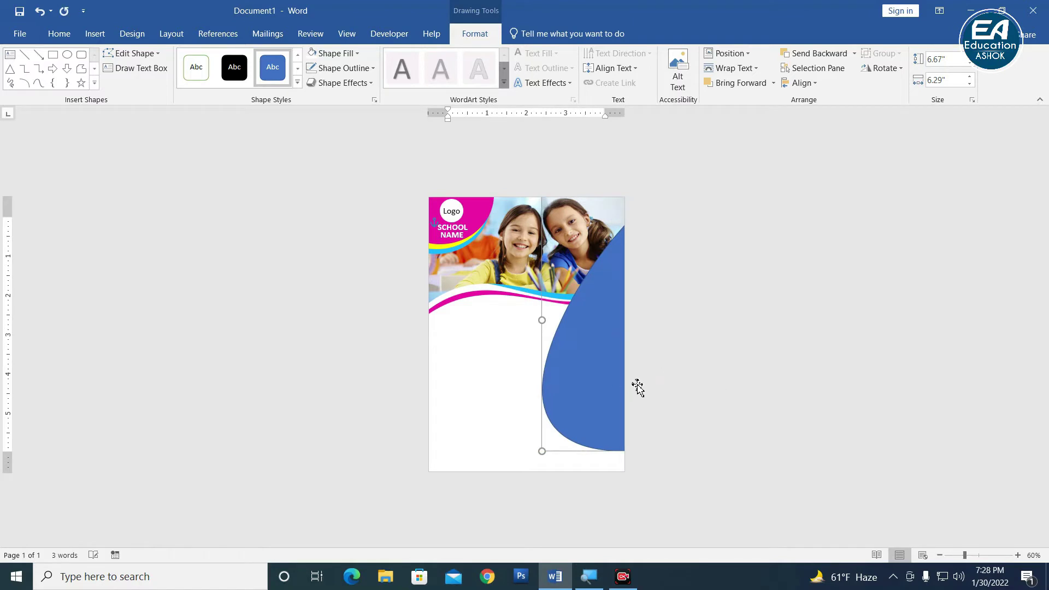
Step: Fill the side curve yellow and remove its outline
click(335, 53)
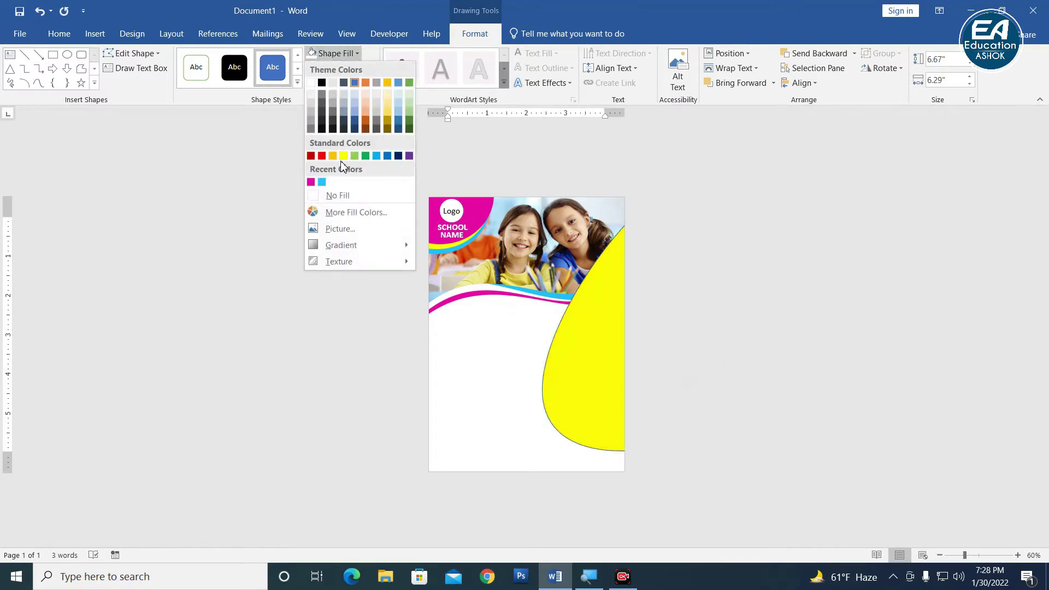
click(344, 156)
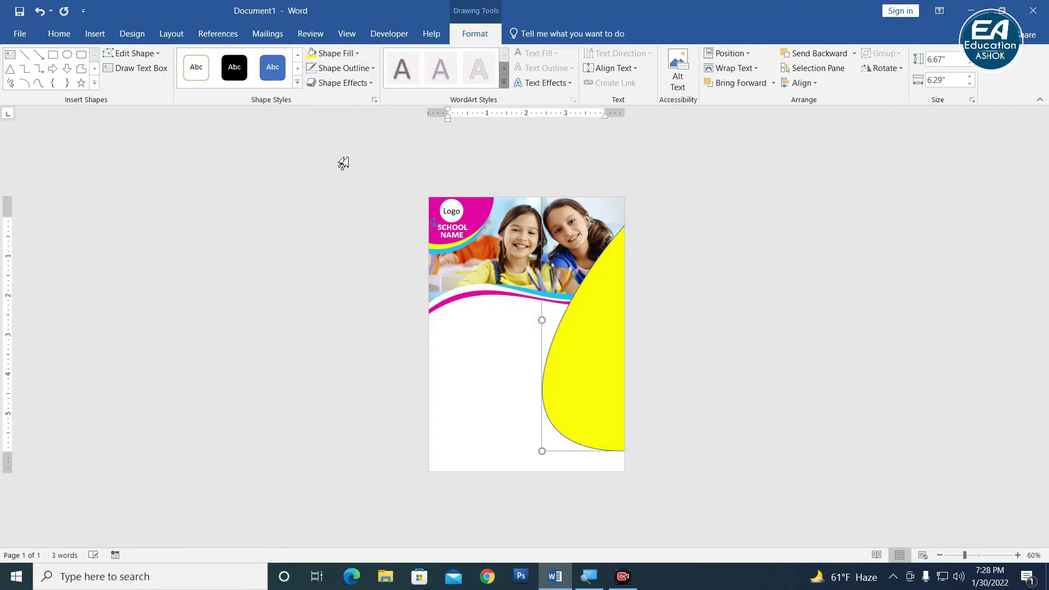
click(346, 68)
click(346, 205)
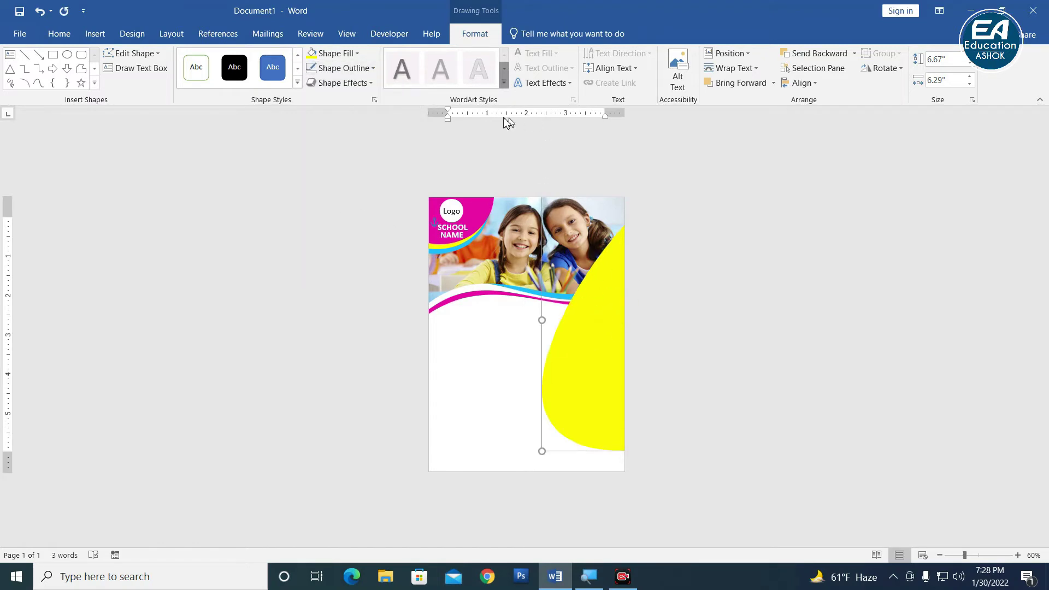
Step: Send the yellow curve behind the text and nudge it slightly lower
click(814, 57)
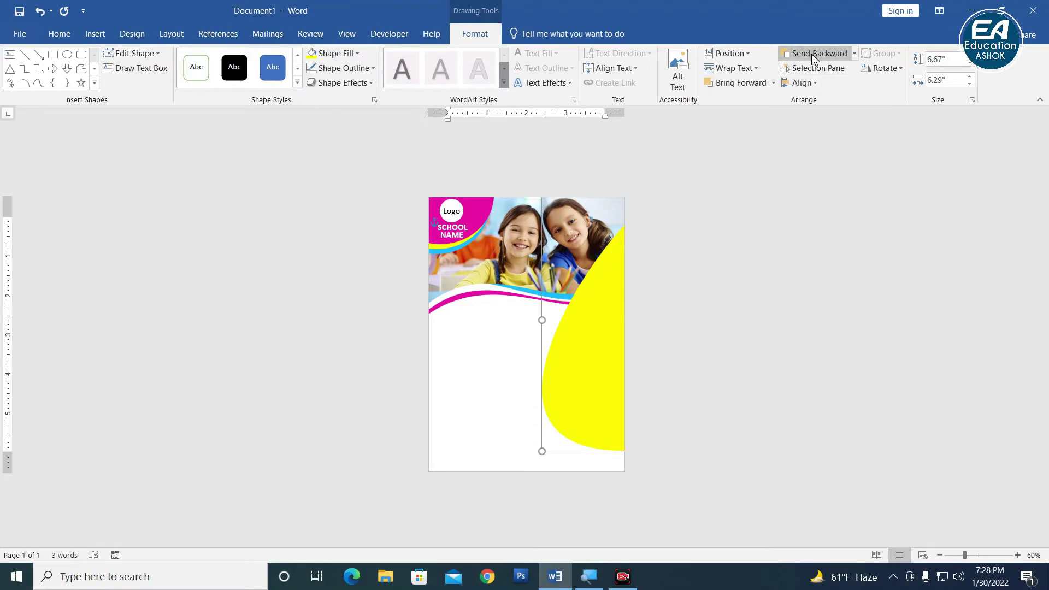
click(854, 53)
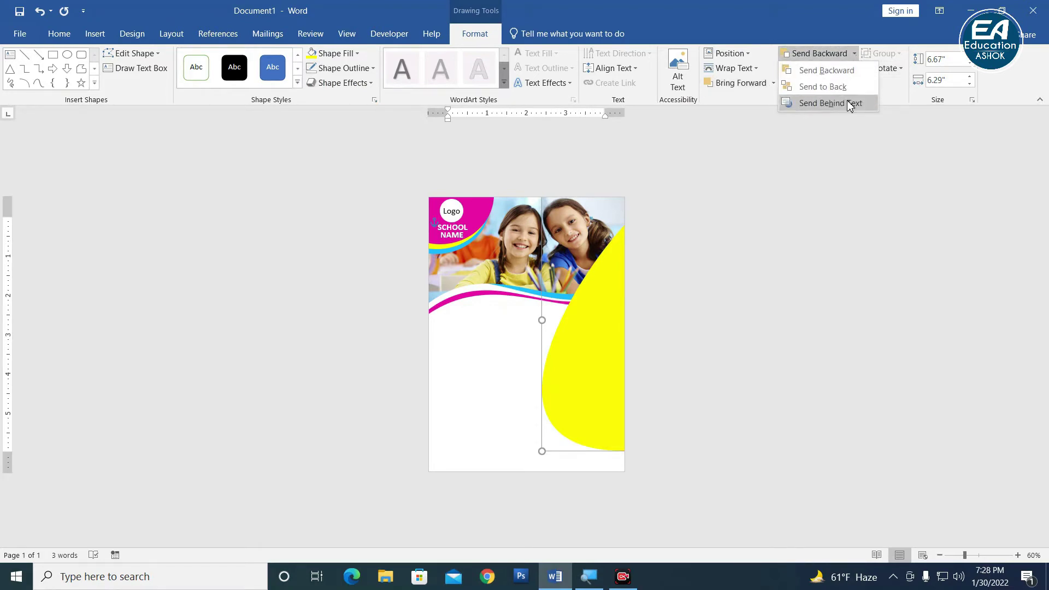
click(850, 104)
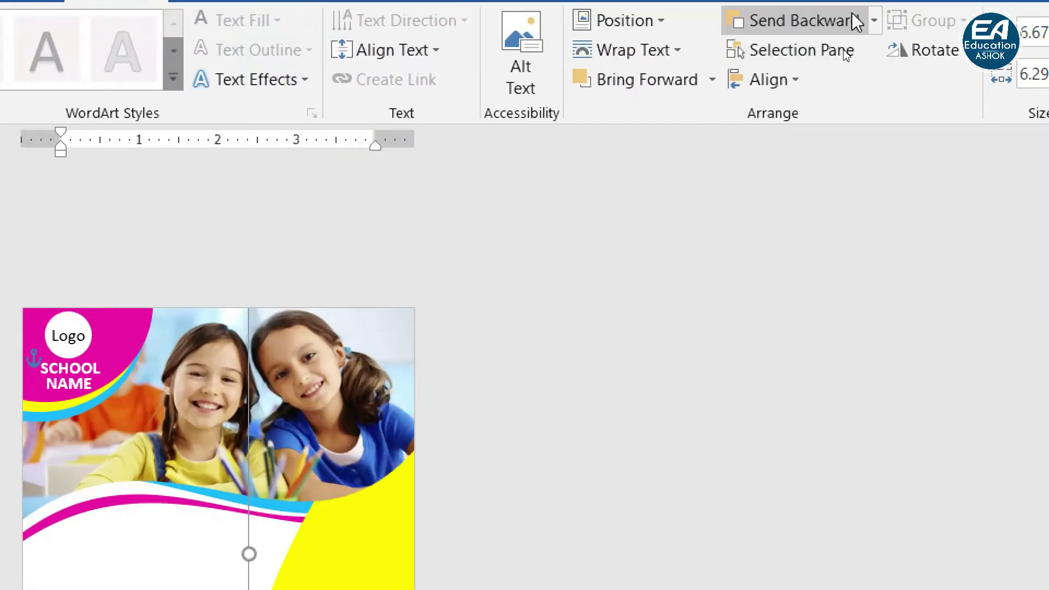
click(876, 21)
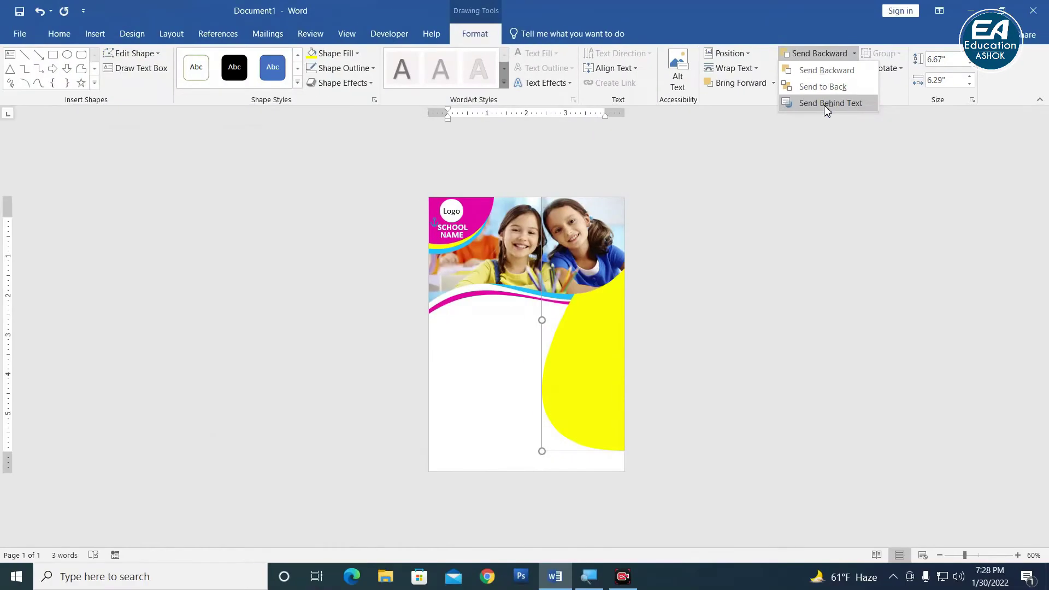
click(827, 105)
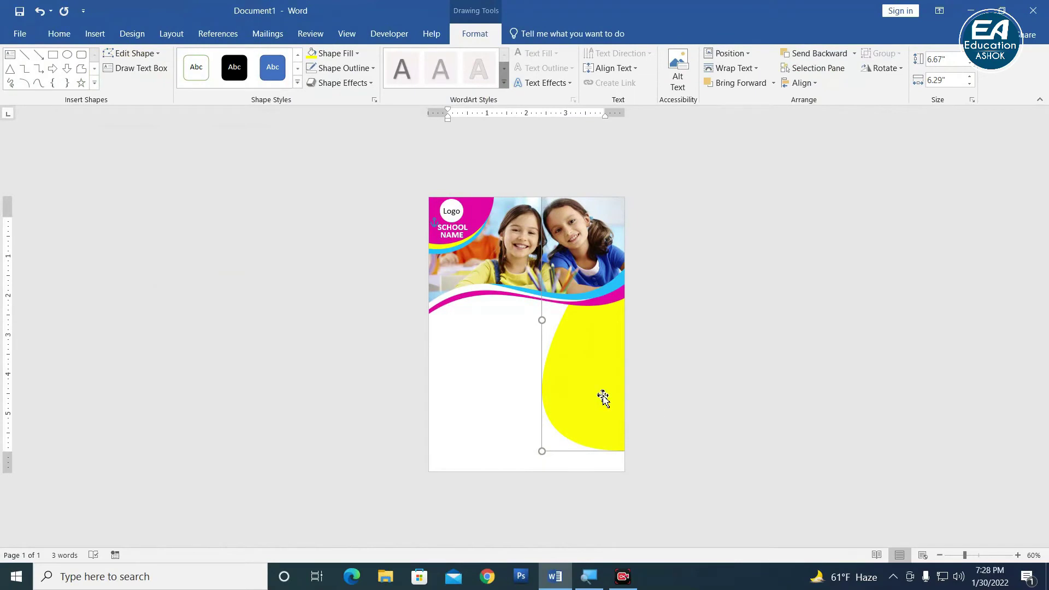
drag(604, 397, 603, 405)
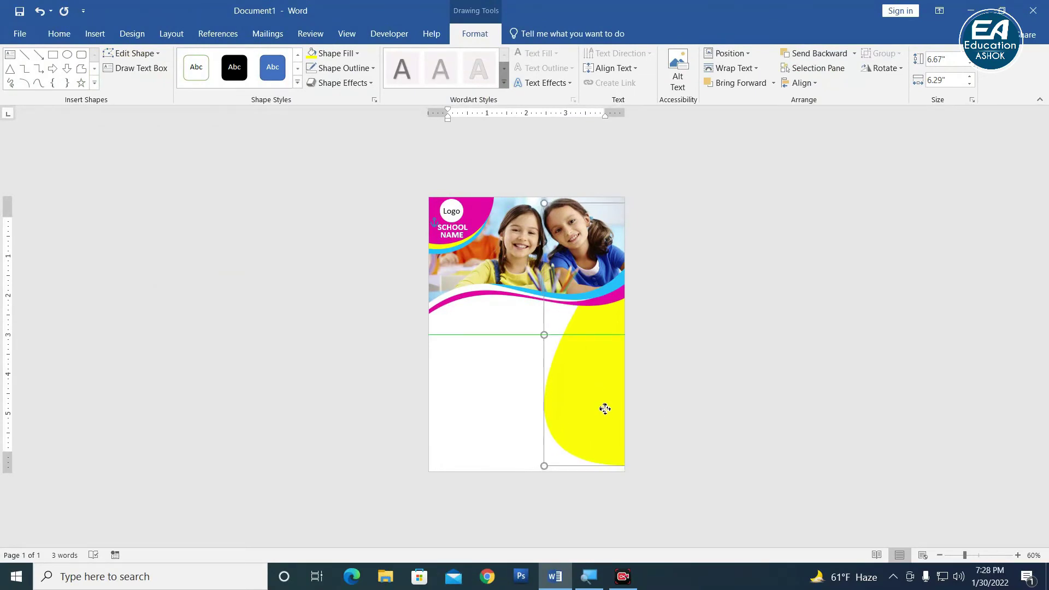
click(782, 443)
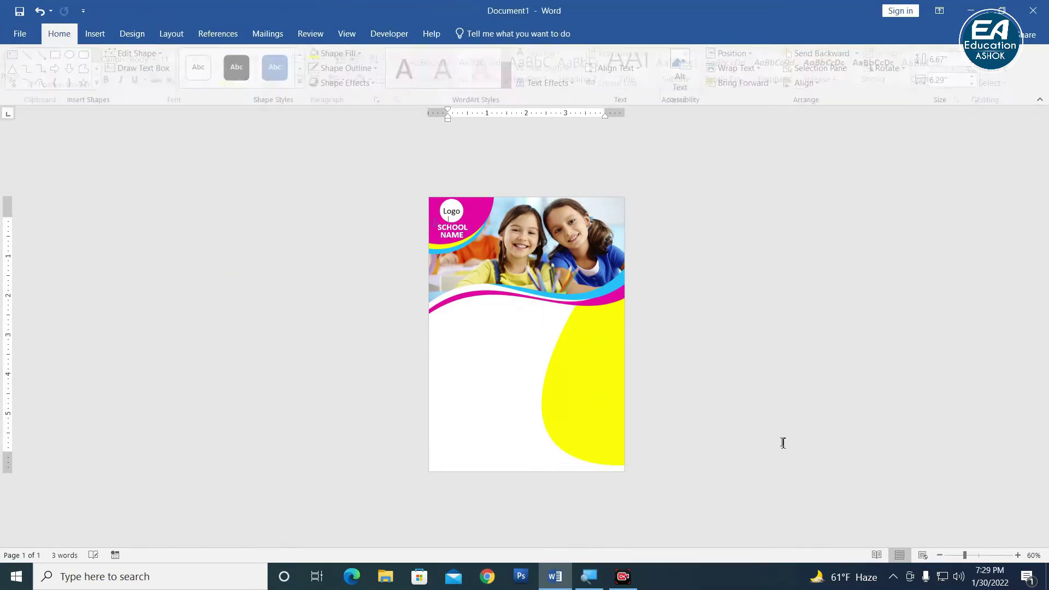
Step: Draw a rectangle across the bottom strip of the page
scroll(554, 441, down, 1)
scroll(492, 497, down, 1)
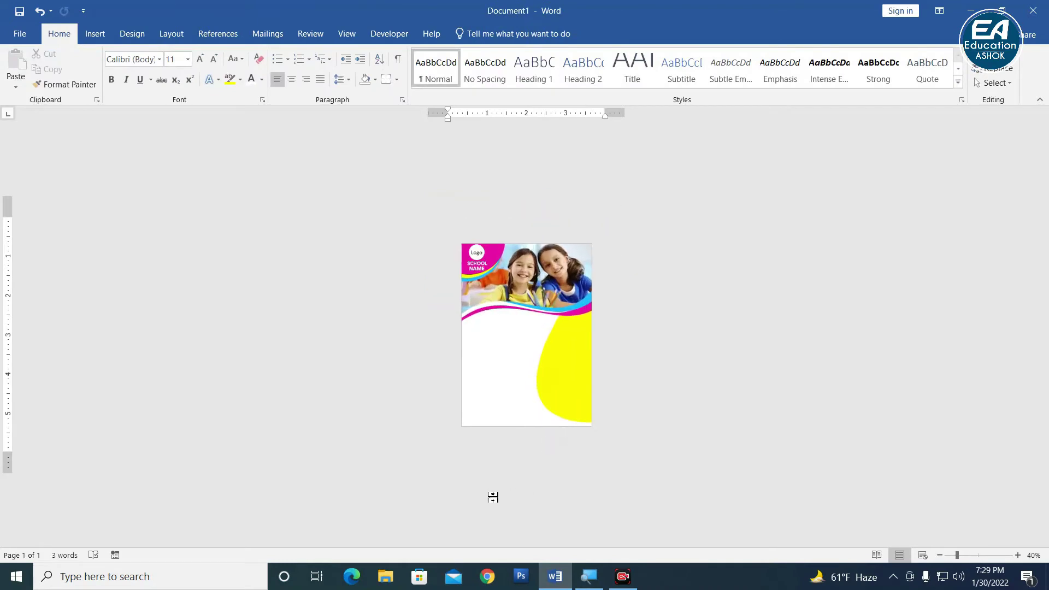
scroll(607, 429, up, 2)
scroll(499, 403, up, 1)
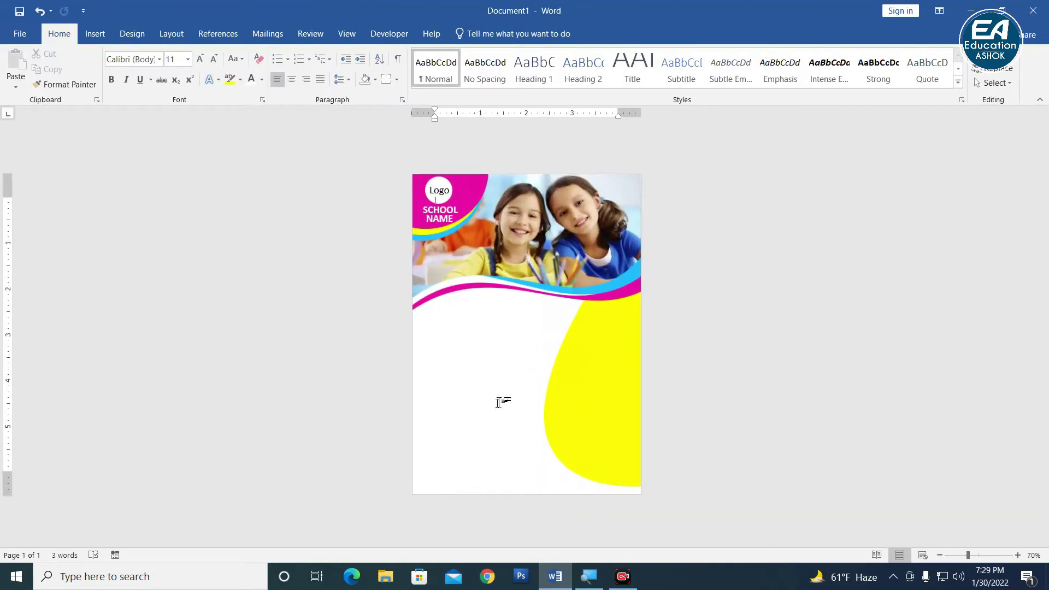
scroll(557, 403, up, 2)
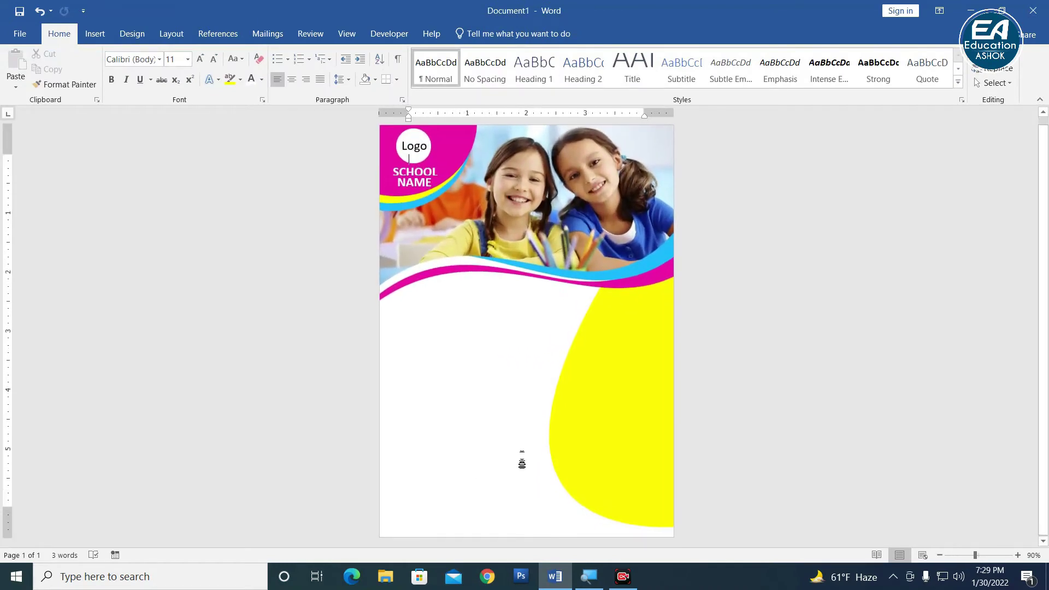
click(93, 34)
click(196, 71)
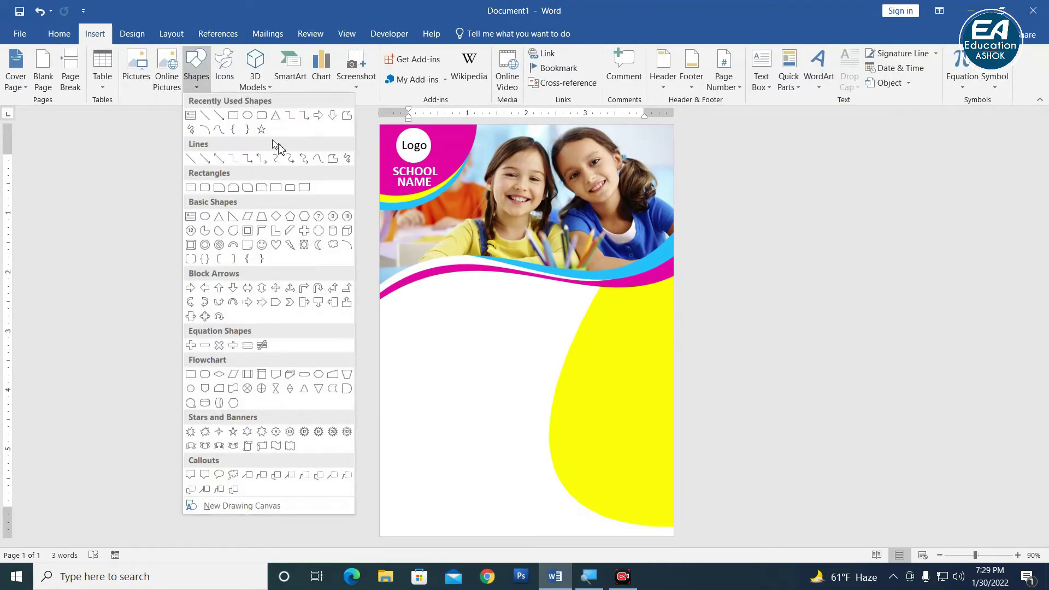
click(233, 115)
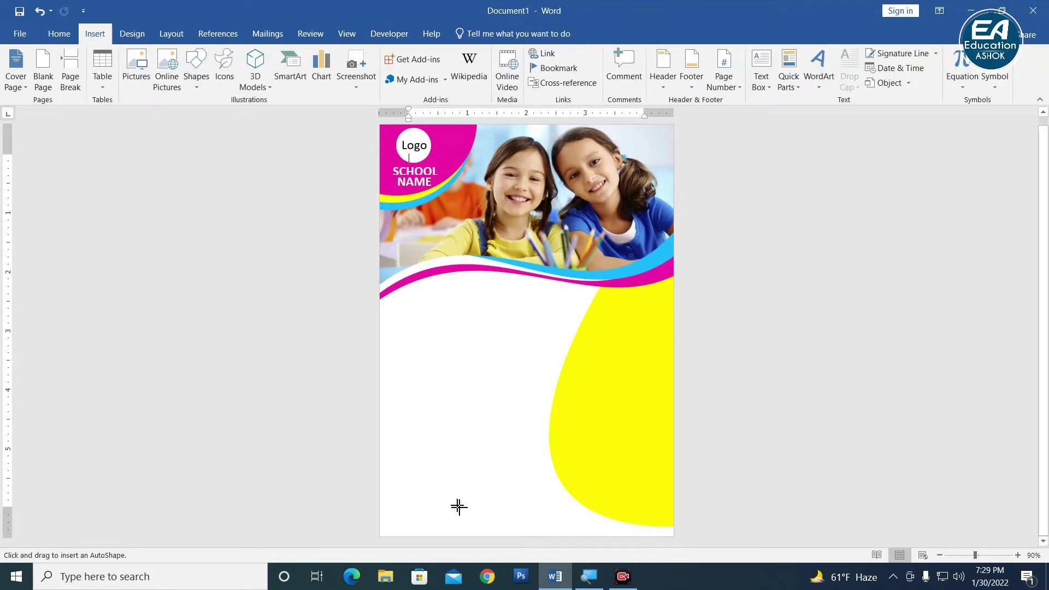
mouse_move(430, 470)
mouse_down()
mouse_move(685, 551)
mouse_move(677, 537)
mouse_up()
Step: Set the rectangle's Shape Outline to No Outline
scroll(581, 497, down, 1)
scroll(579, 494, up, 1)
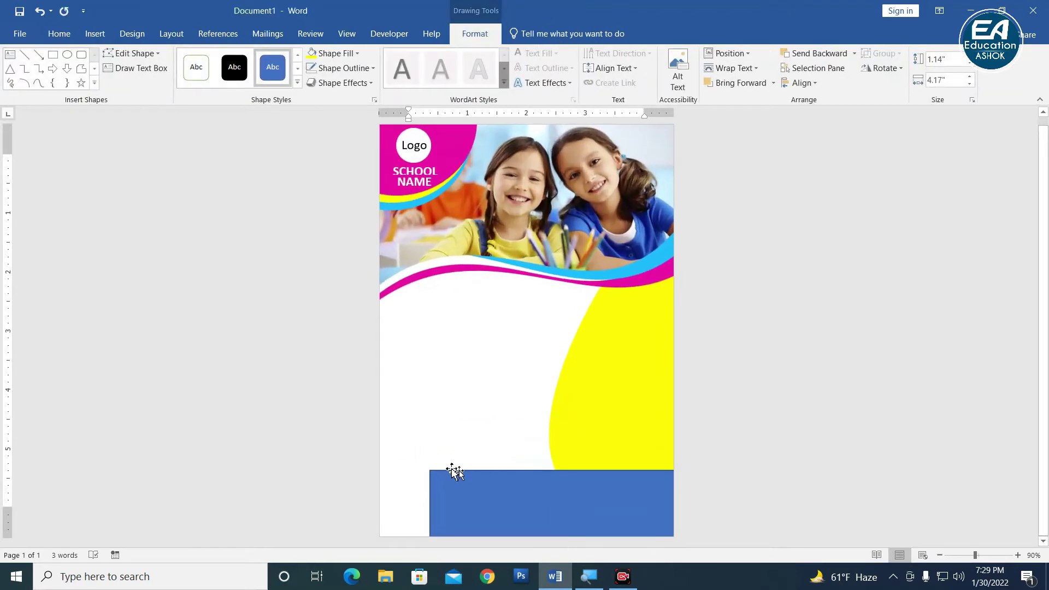
scroll(521, 502, up, 1)
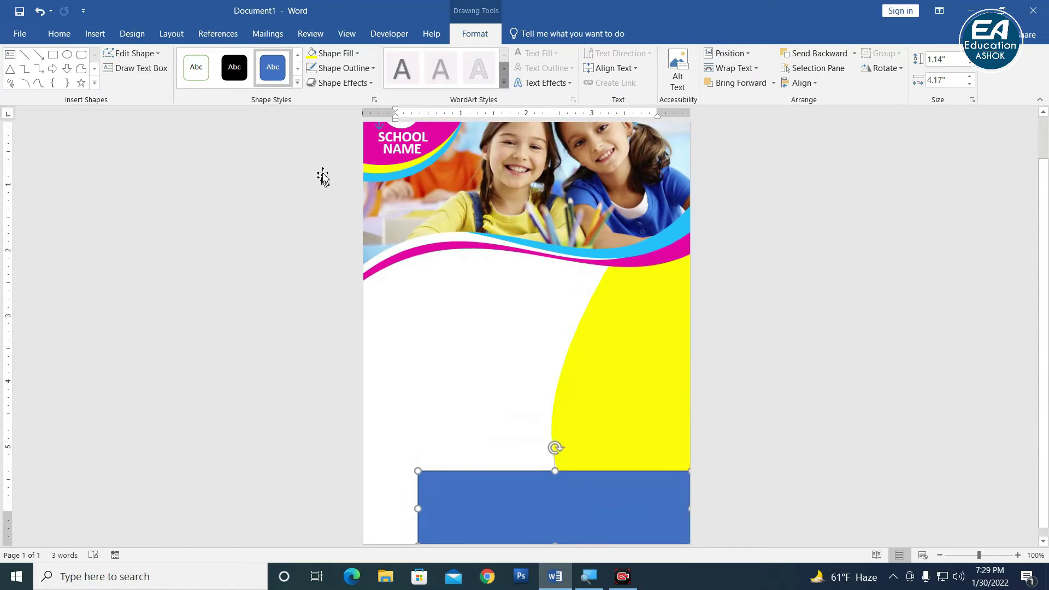
click(340, 68)
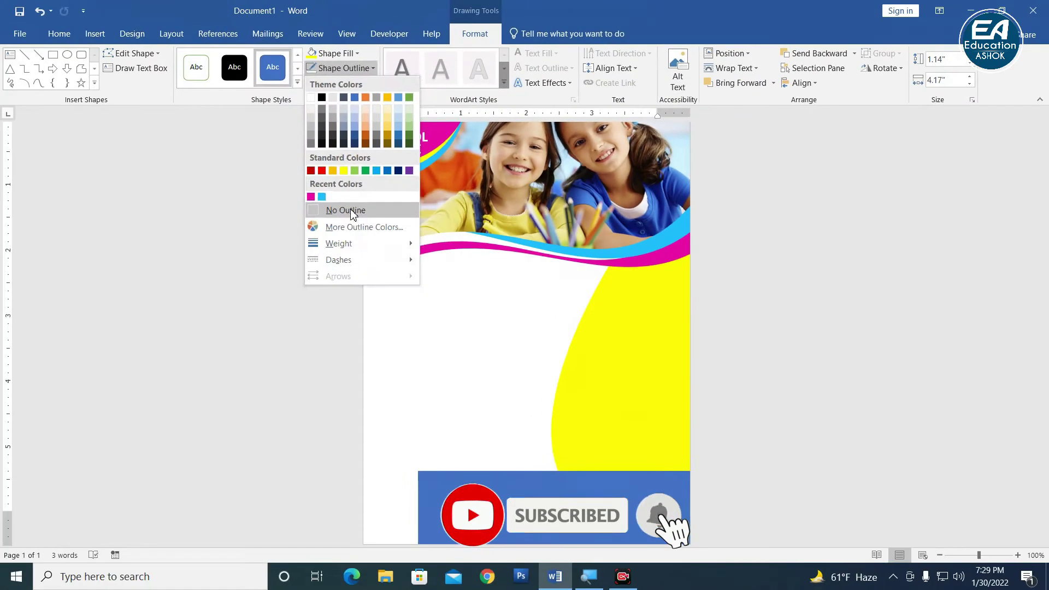
click(351, 212)
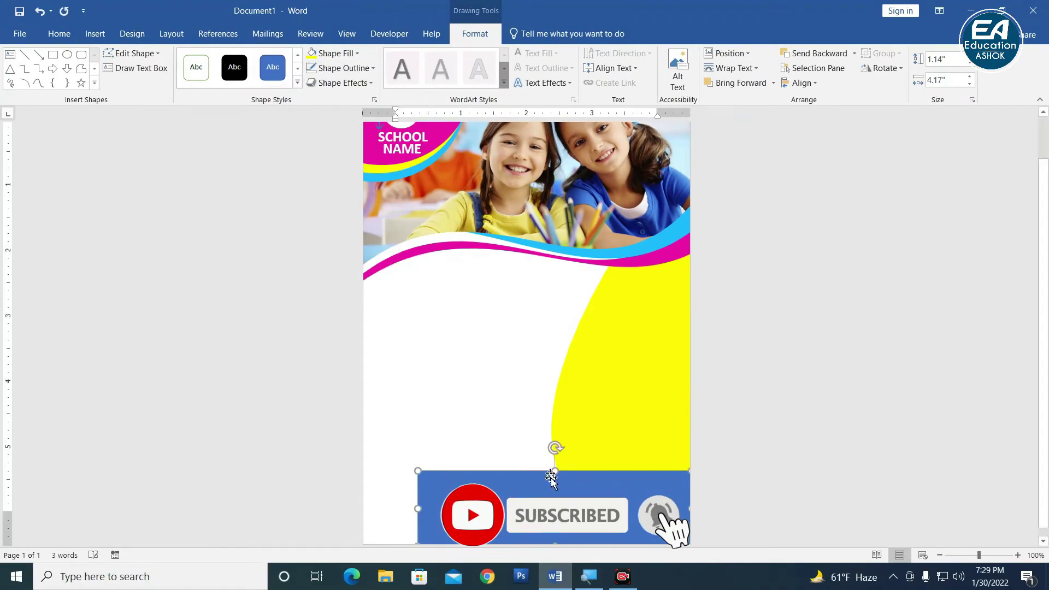
Step: Turn on Edit Points for the rectangle and bring up the top-left corner point's options
click(146, 55)
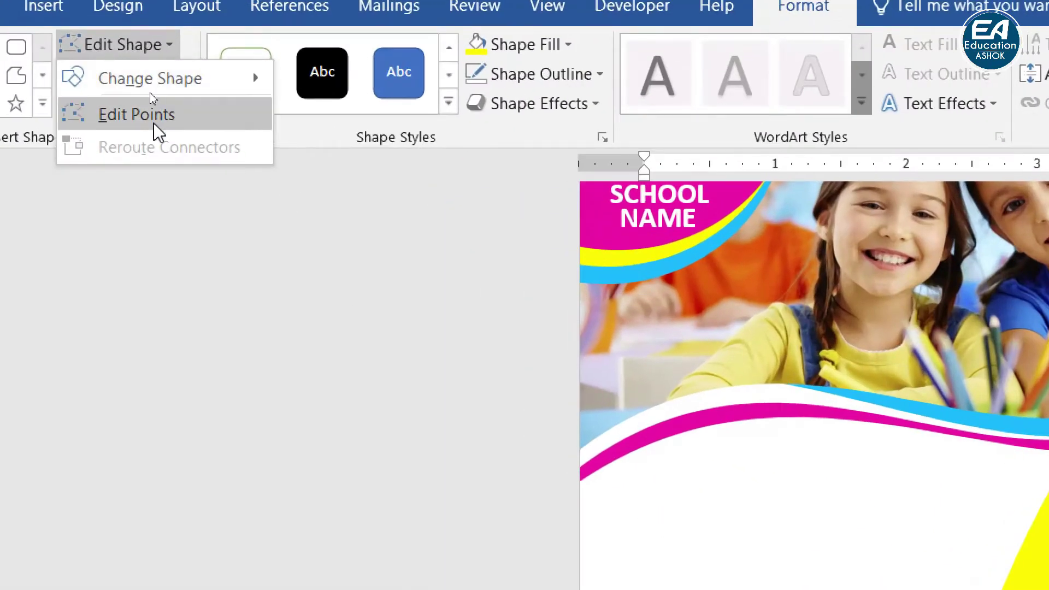
click(141, 88)
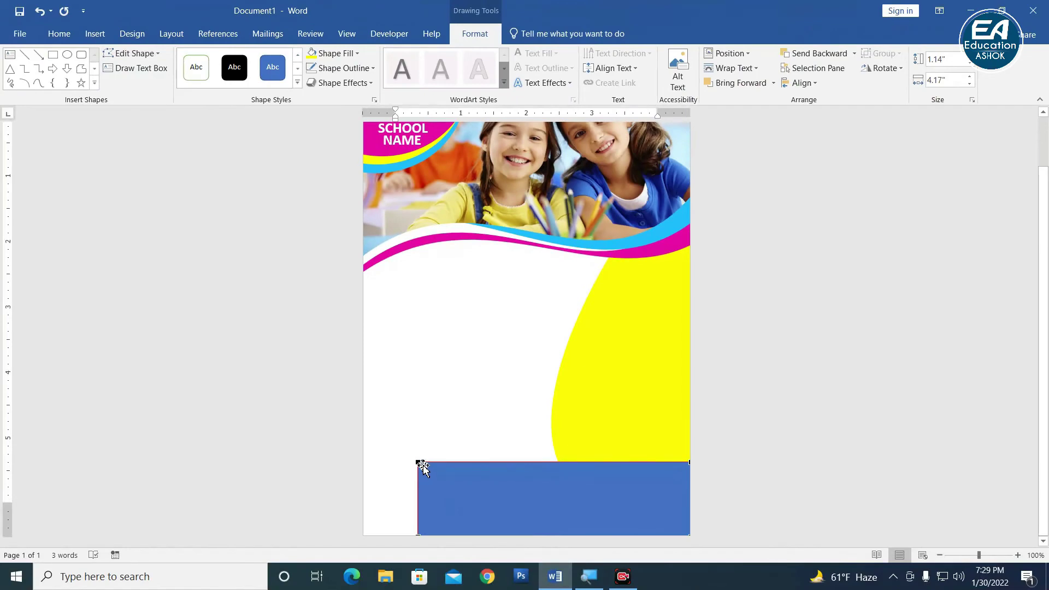
right_click(420, 463)
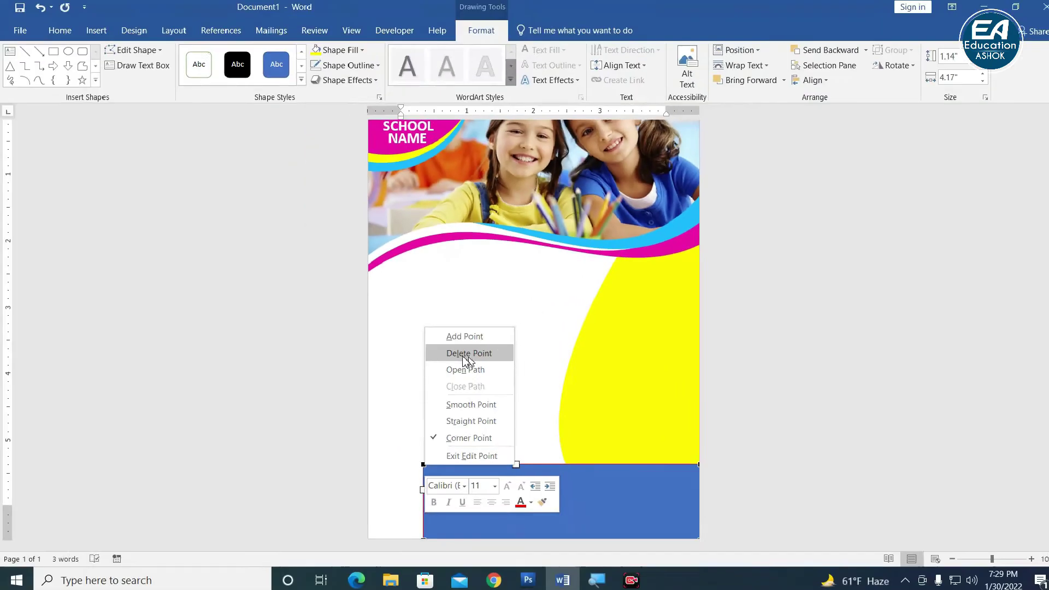
Step: Delete the top-left point, curve the top edge, raise the right corner, then reselect the wave
click(457, 354)
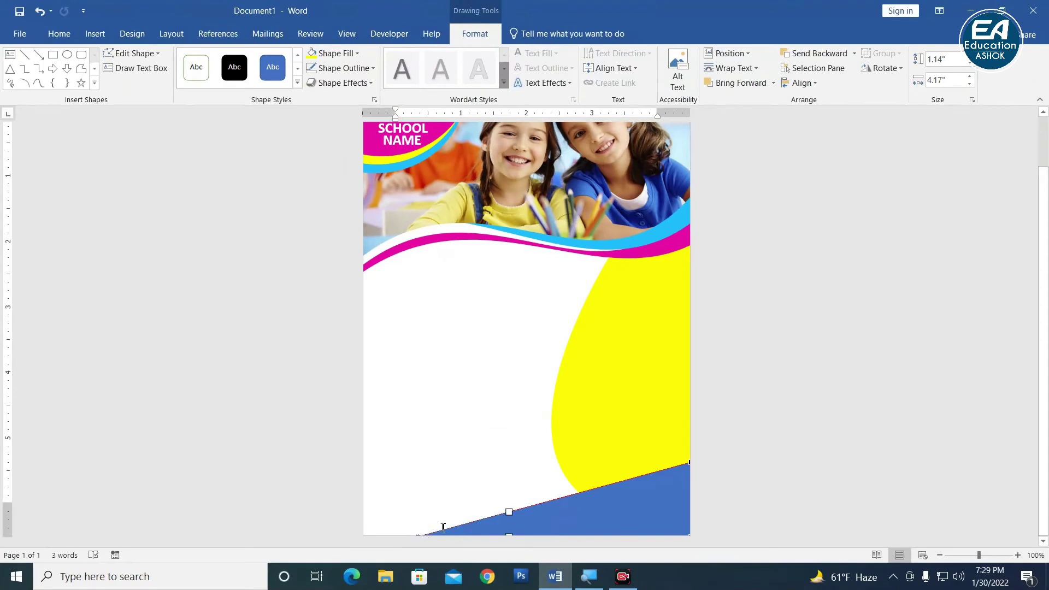
drag(510, 514, 483, 442)
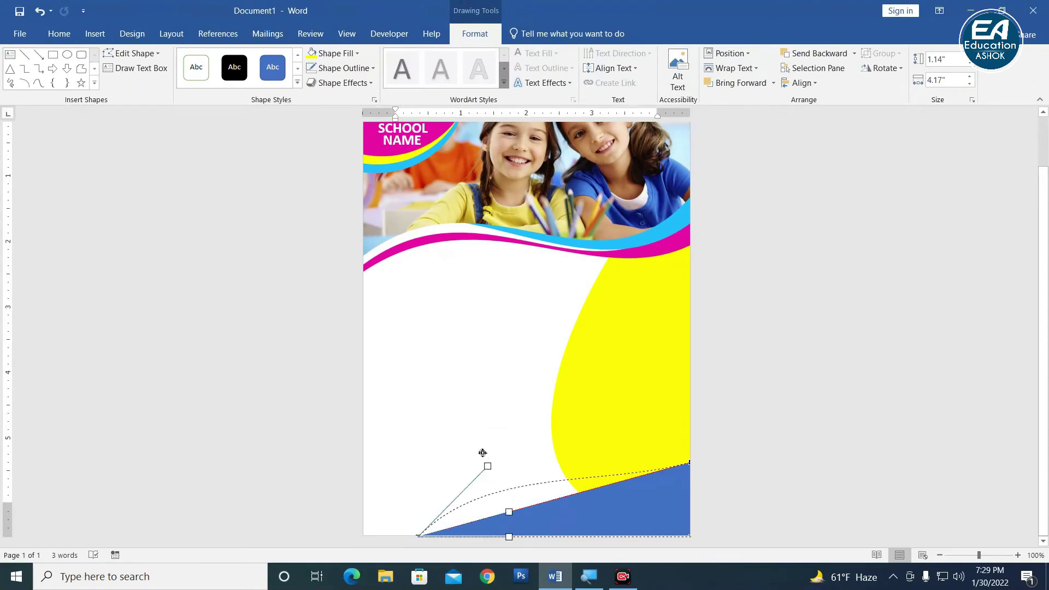
click(691, 463)
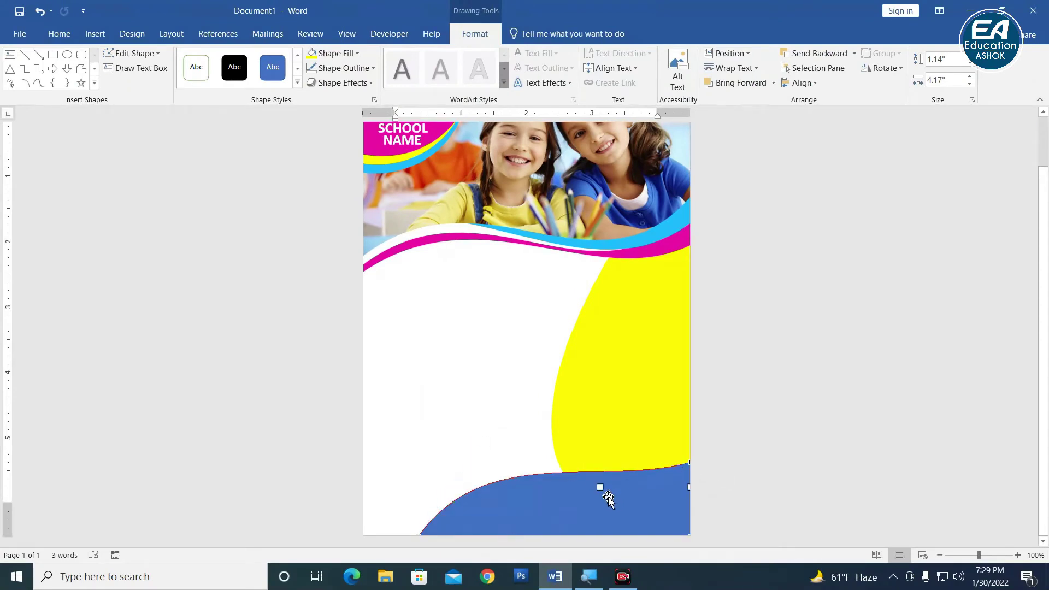
drag(601, 492, 594, 534)
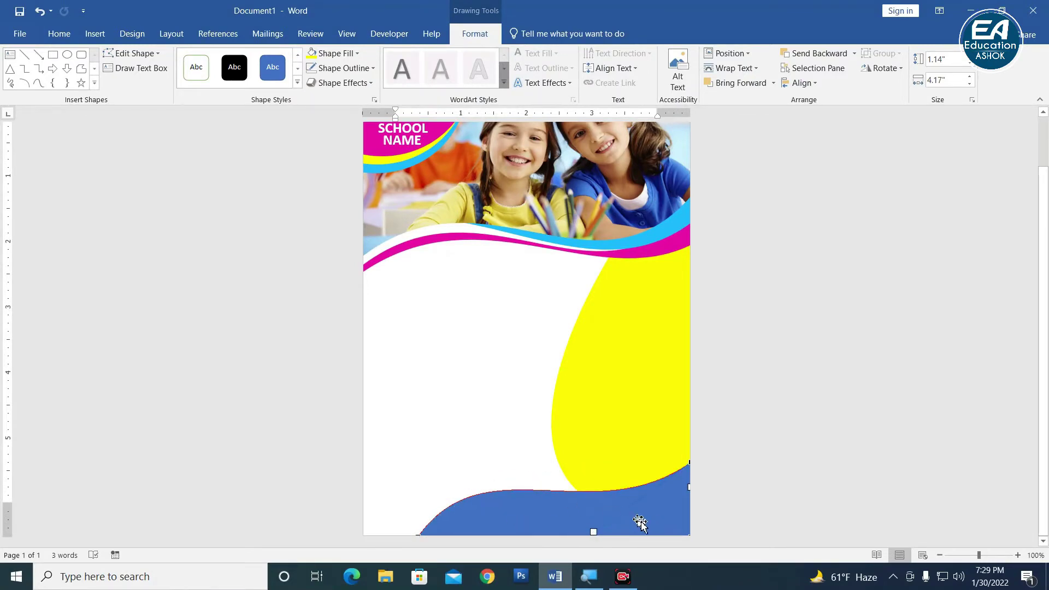
drag(692, 466, 690, 441)
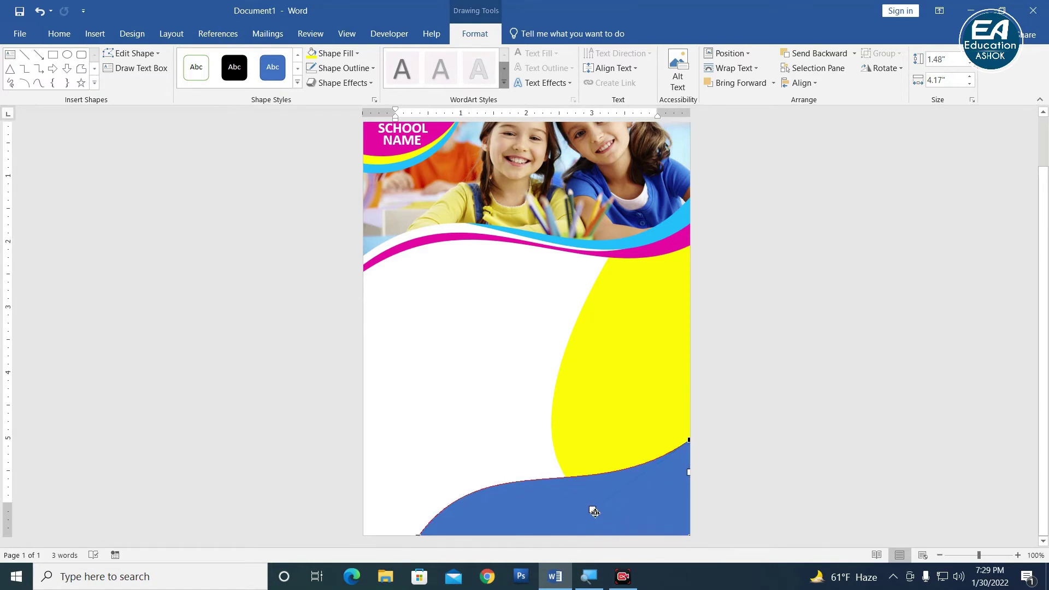
click(609, 547)
click(656, 481)
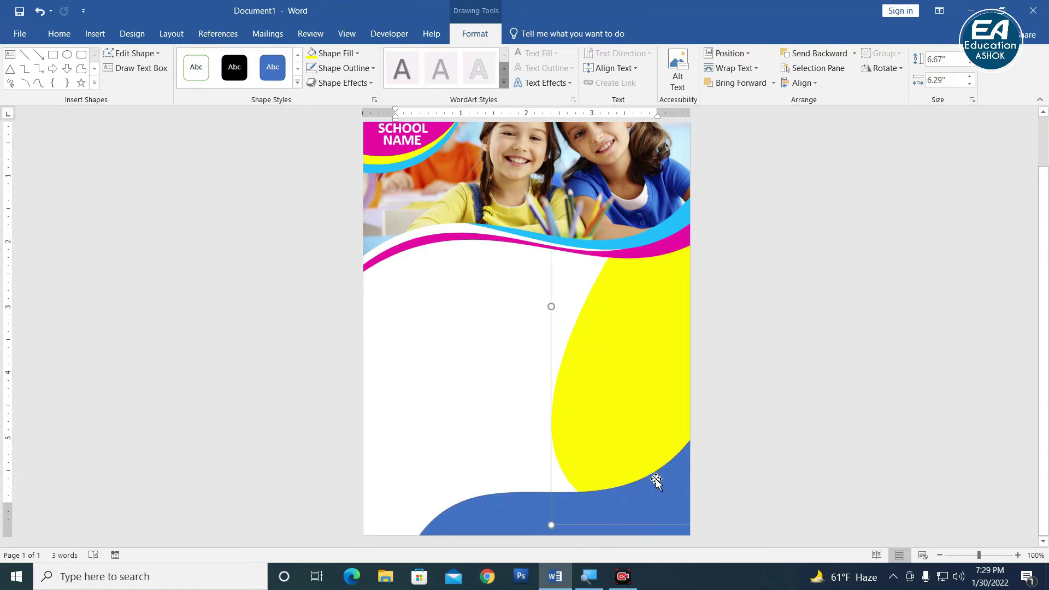
scroll(655, 481, down, 3)
click(530, 478)
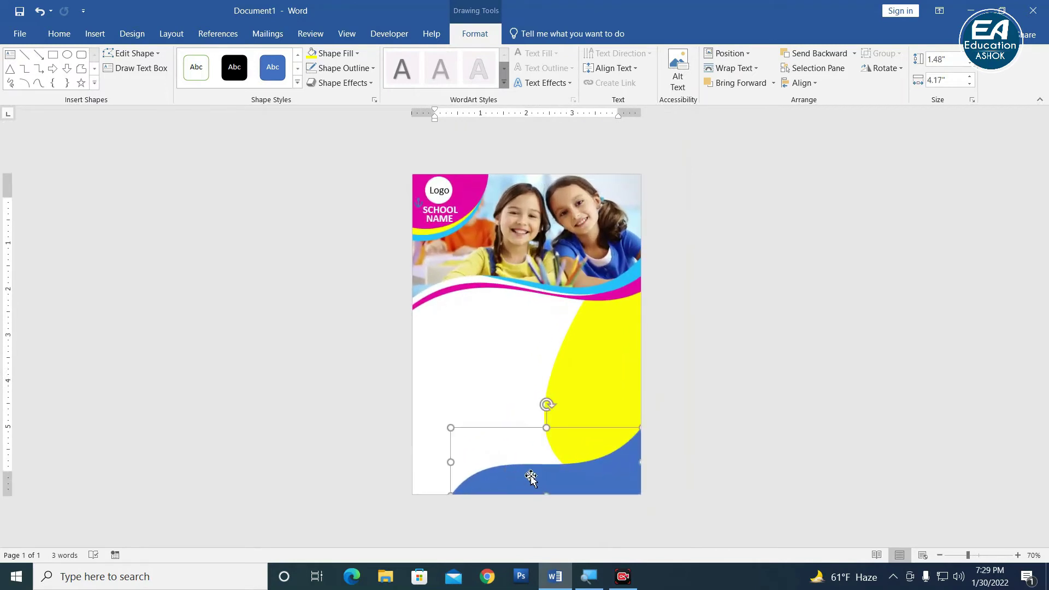
Step: Fill the bottom shape magenta, shift it slightly, and send it behind the blue wave
click(343, 53)
click(323, 183)
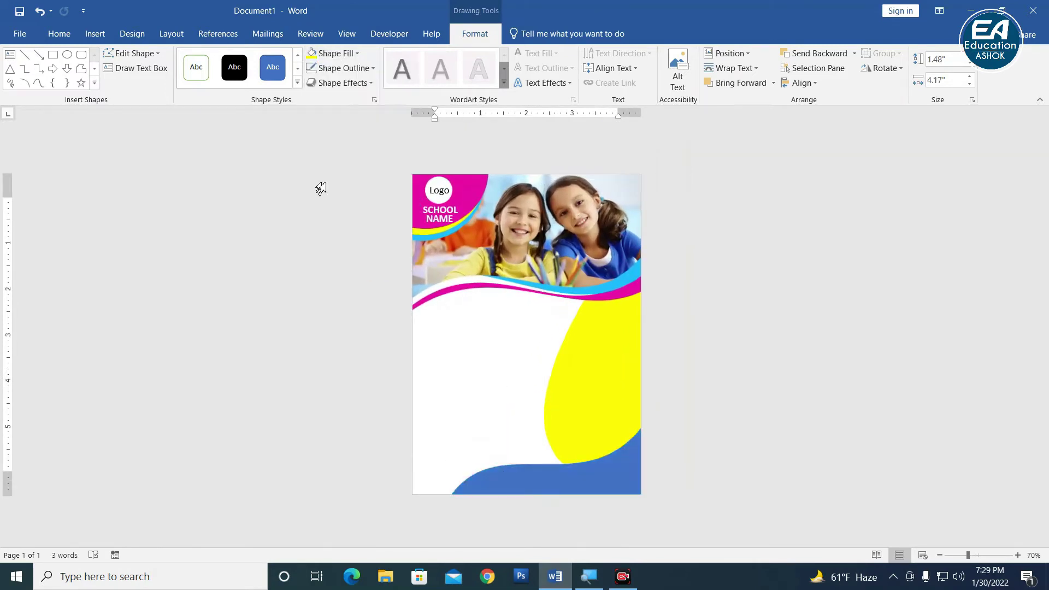
ctrl+scroll(644, 476, up, 1)
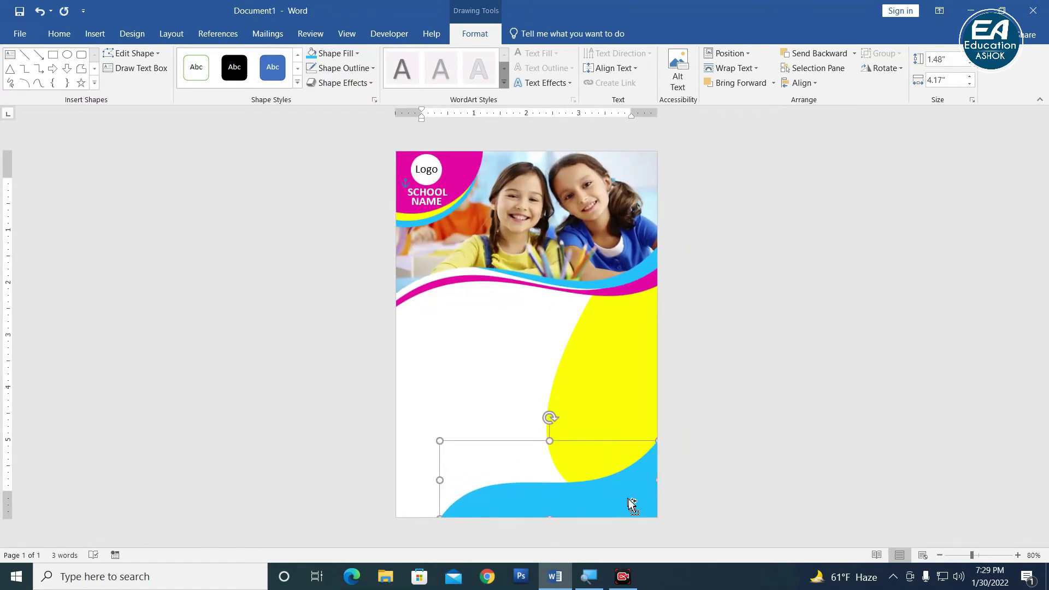
mouse_move(632, 506)
mouse_down()
mouse_move(601, 494)
mouse_move(595, 477)
mouse_up()
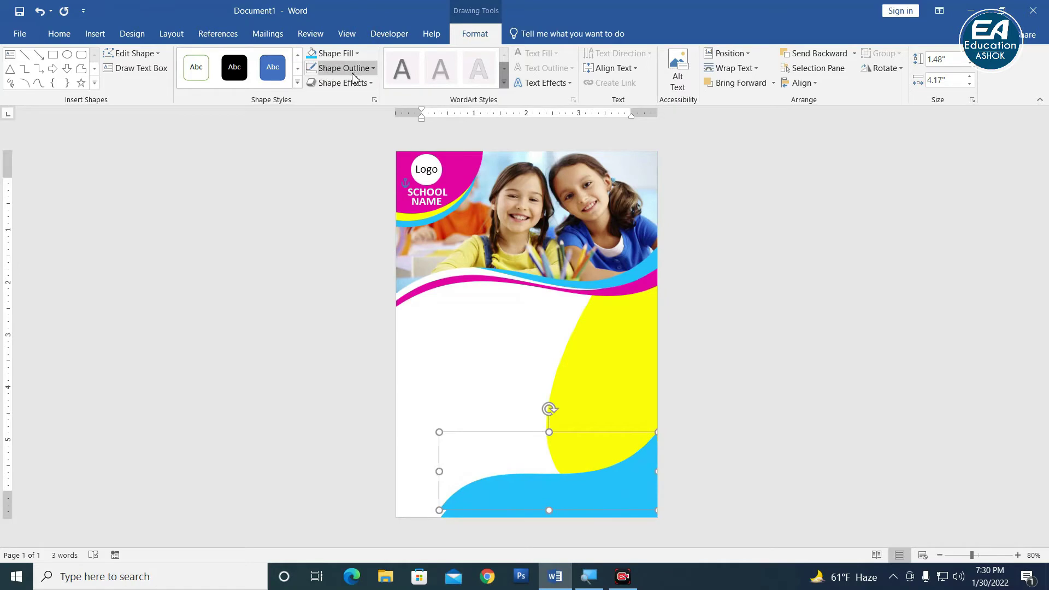
click(334, 53)
click(322, 182)
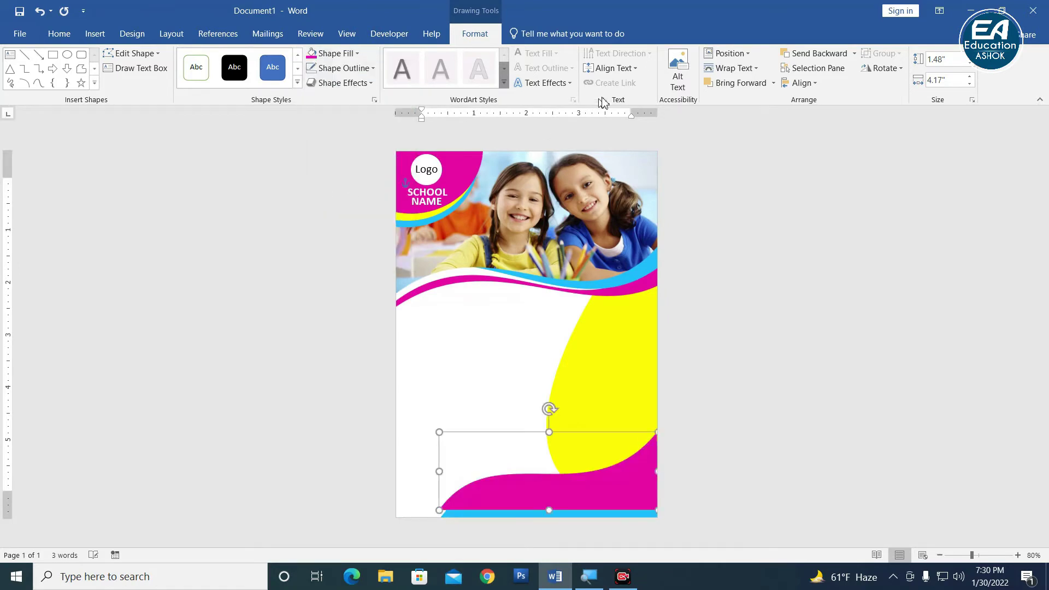
click(826, 52)
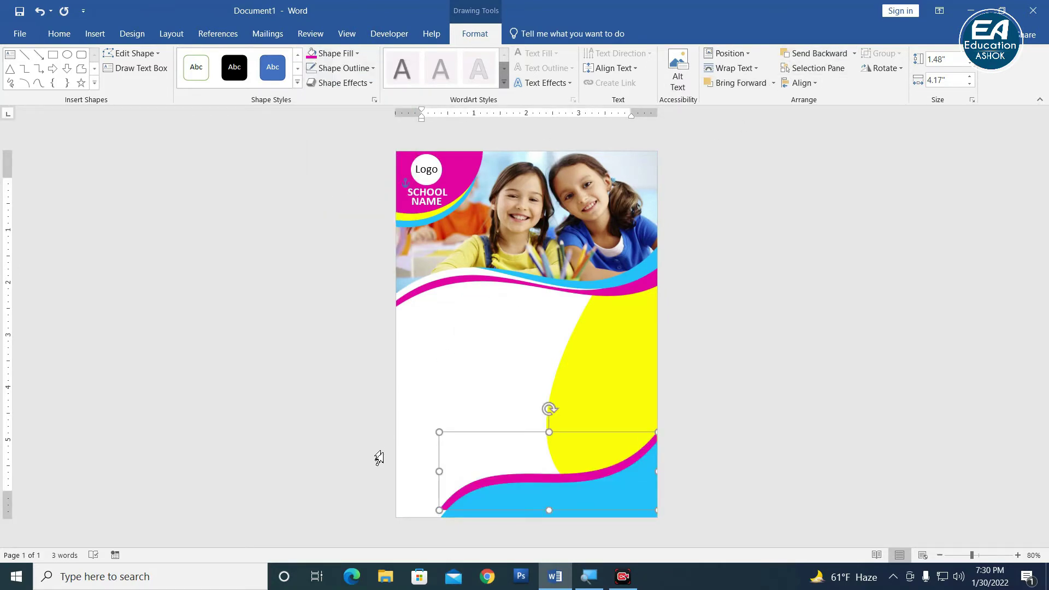
Step: Edit the wave's points, dragging the bottom-left vertex handle to reshape the left curve
click(135, 53)
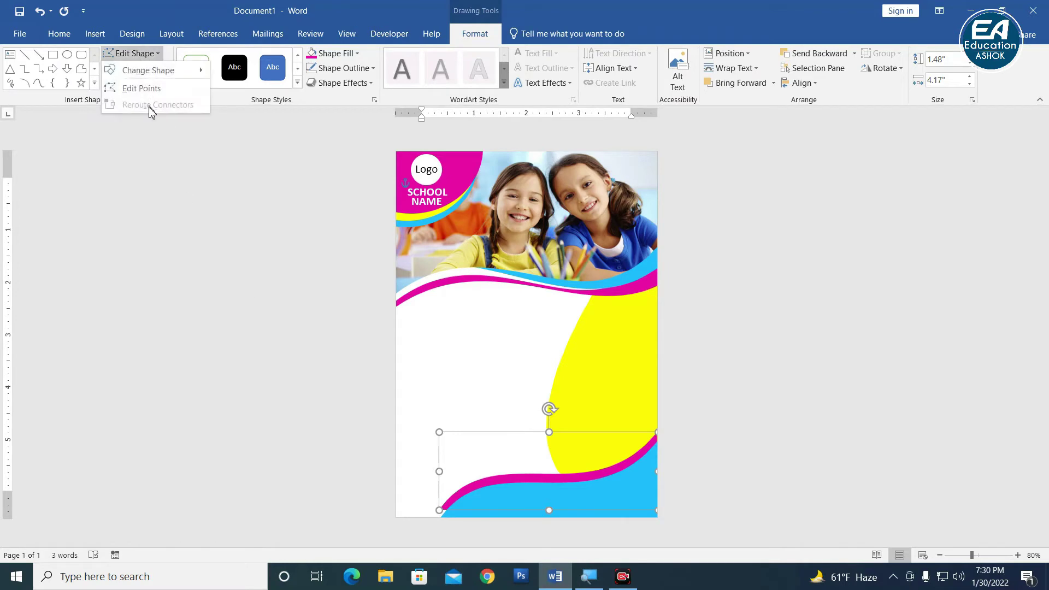
click(136, 87)
drag(442, 510, 439, 518)
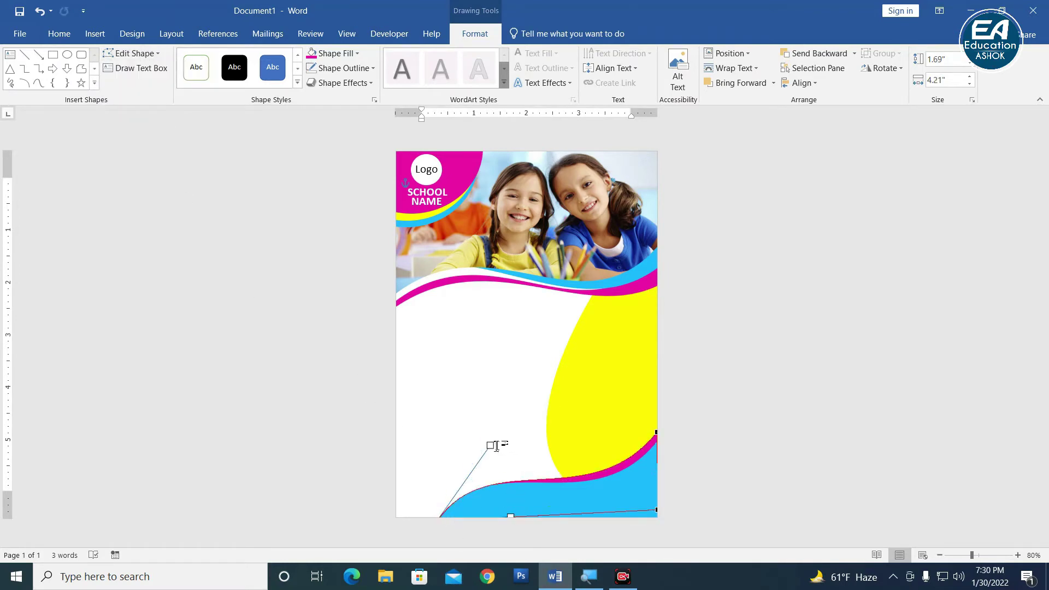
drag(491, 445, 480, 440)
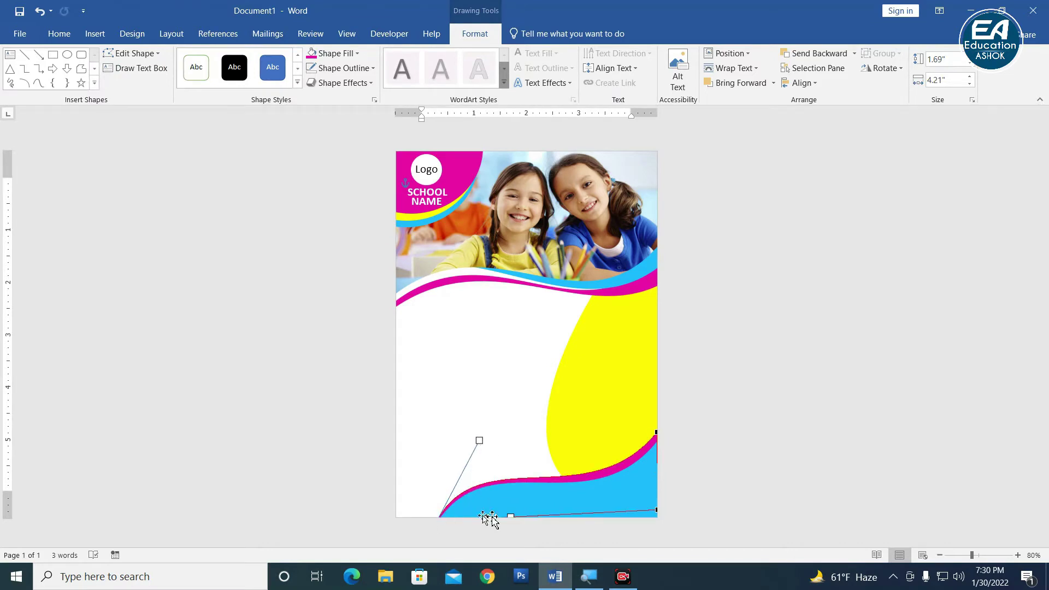
click(700, 468)
Step: Give the blue bottom wave a white outline with 4½ pt weight
scroll(659, 461, up, 2)
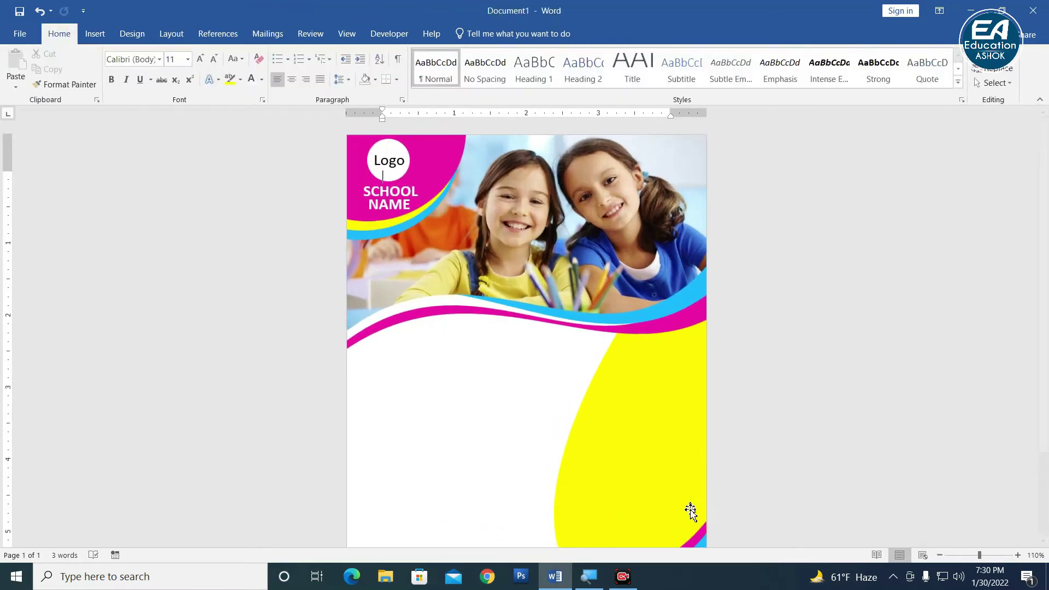
click(699, 534)
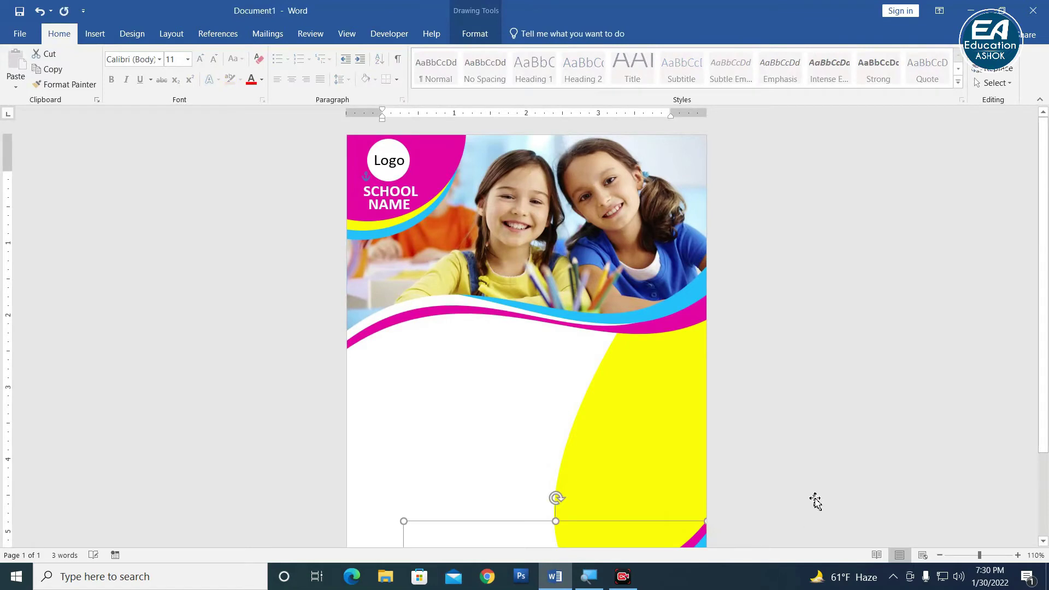
scroll(815, 502, down, 3)
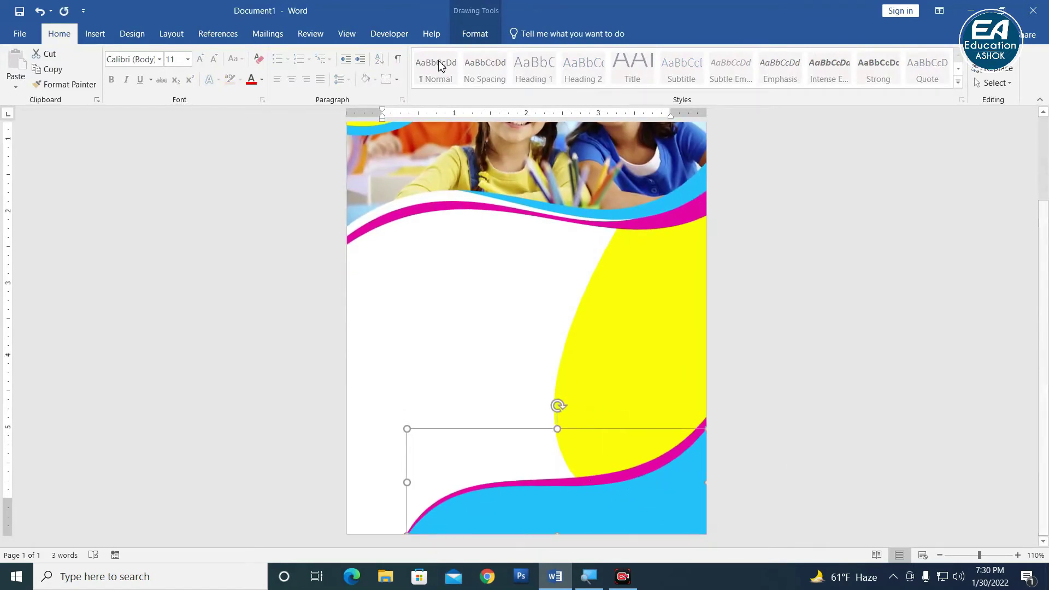
click(475, 33)
click(345, 67)
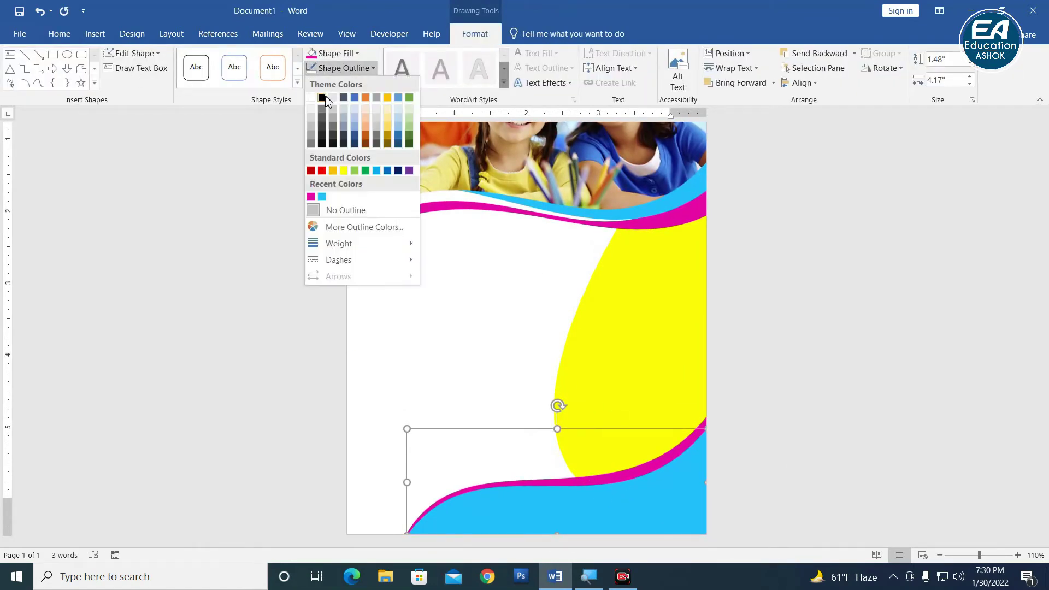
click(314, 100)
click(338, 70)
mouse_move(339, 244)
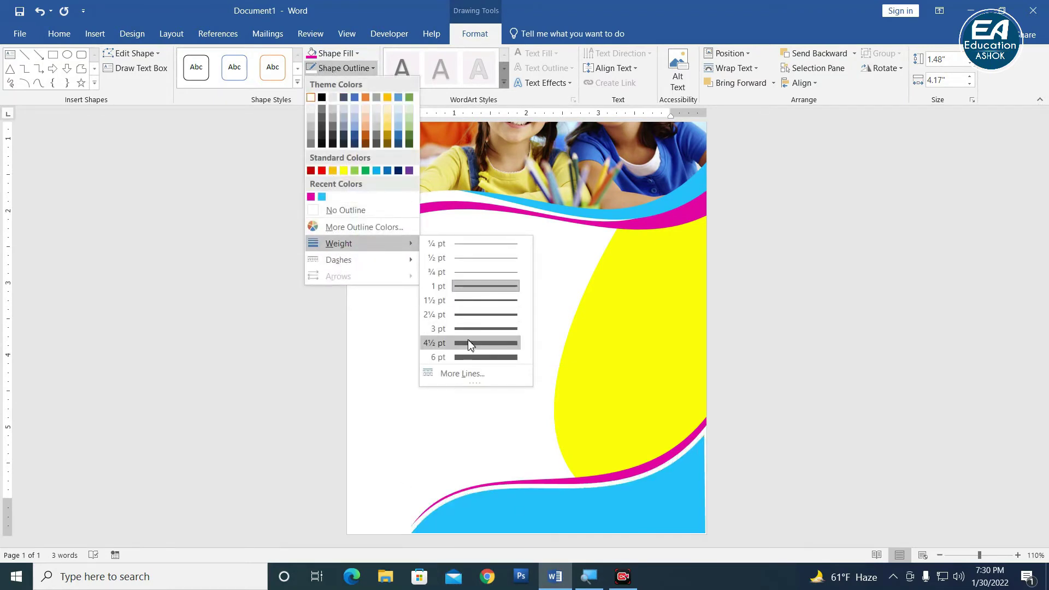
click(468, 329)
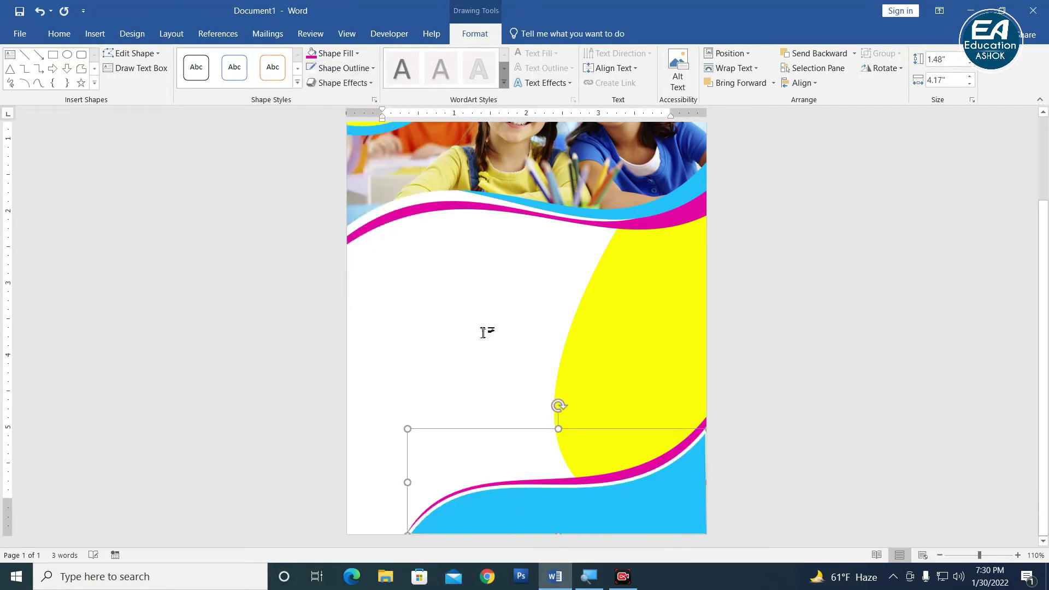
click(345, 68)
mouse_move(339, 244)
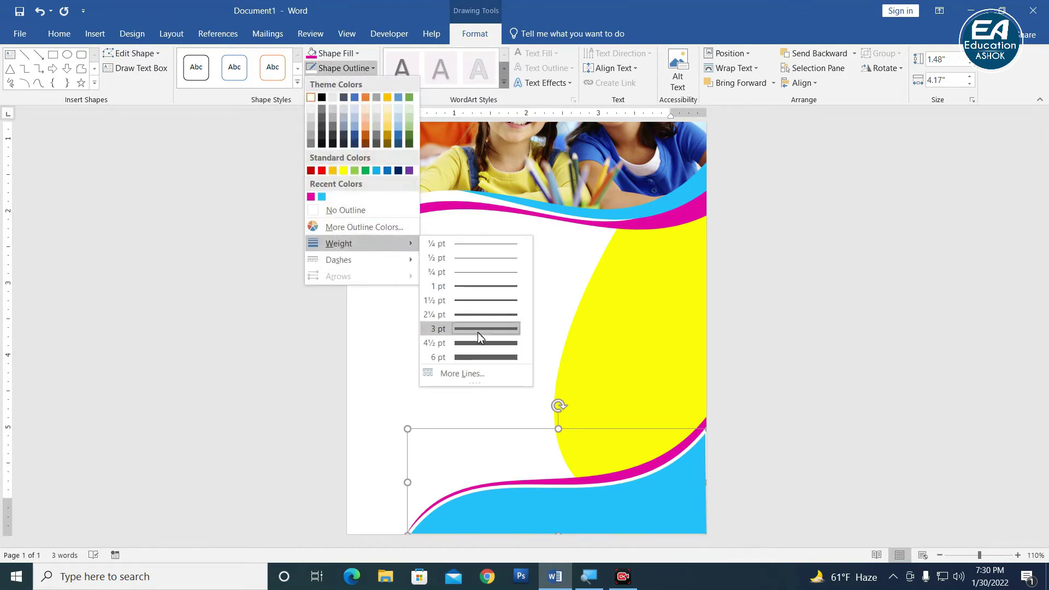
click(481, 341)
Step: Widen and nudge the wave down slightly, undoing the extra tweaks
drag(709, 484, 713, 484)
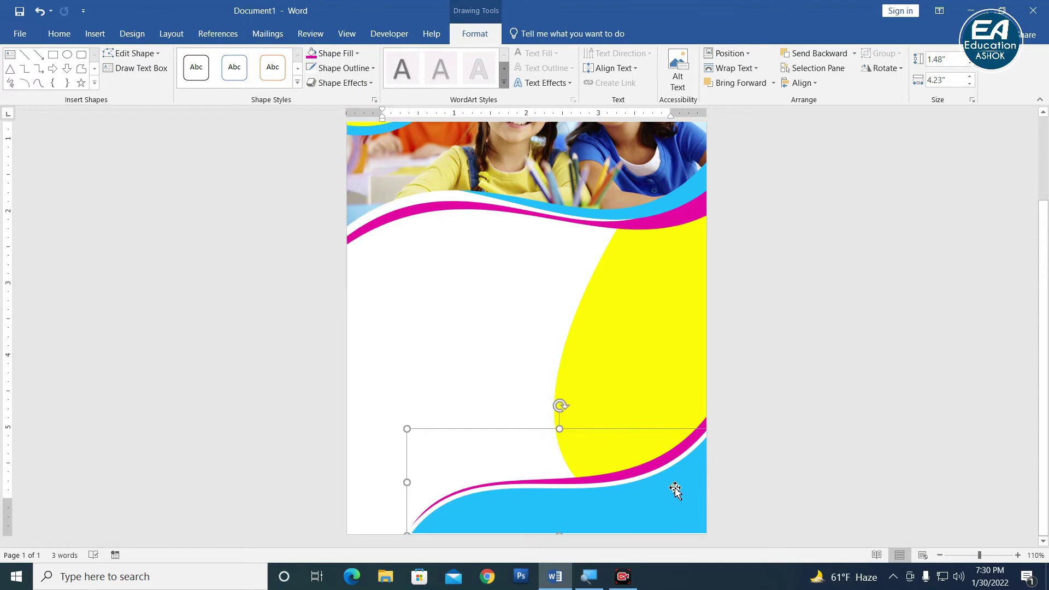
key(Down)
key(Down)
key(ctrl+z)
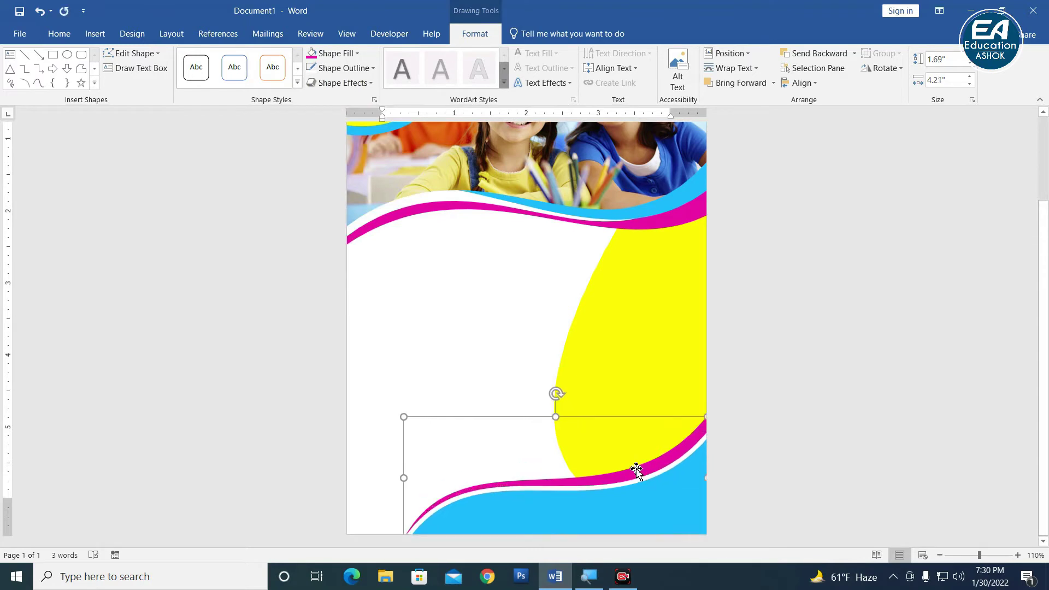
key(Down)
key(Down)
key(Down)
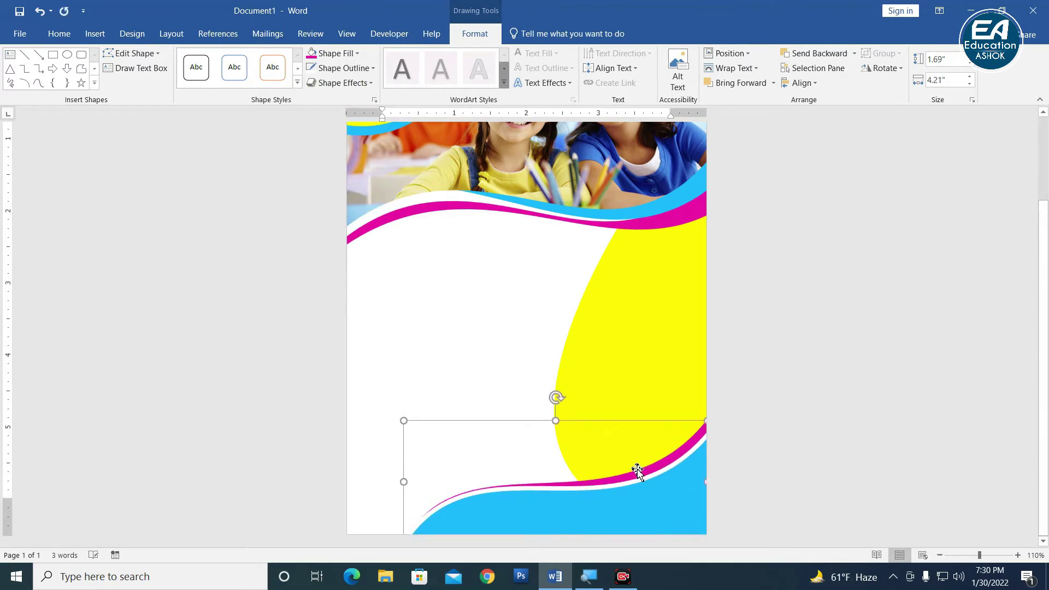
click(678, 429)
ctrl+scroll(717, 428, down, 8)
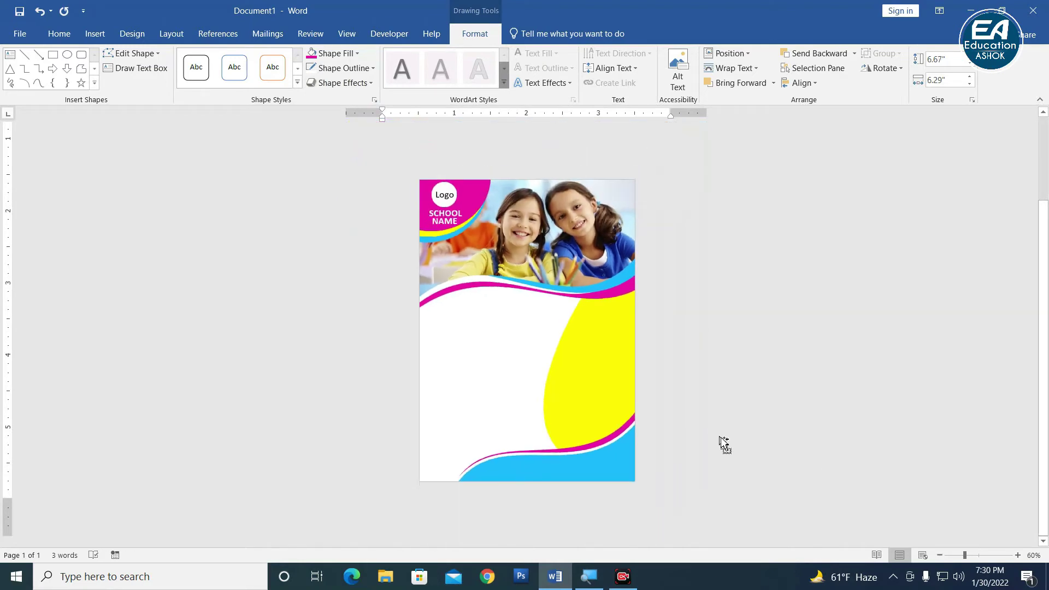
ctrl+scroll(724, 445, up, 3)
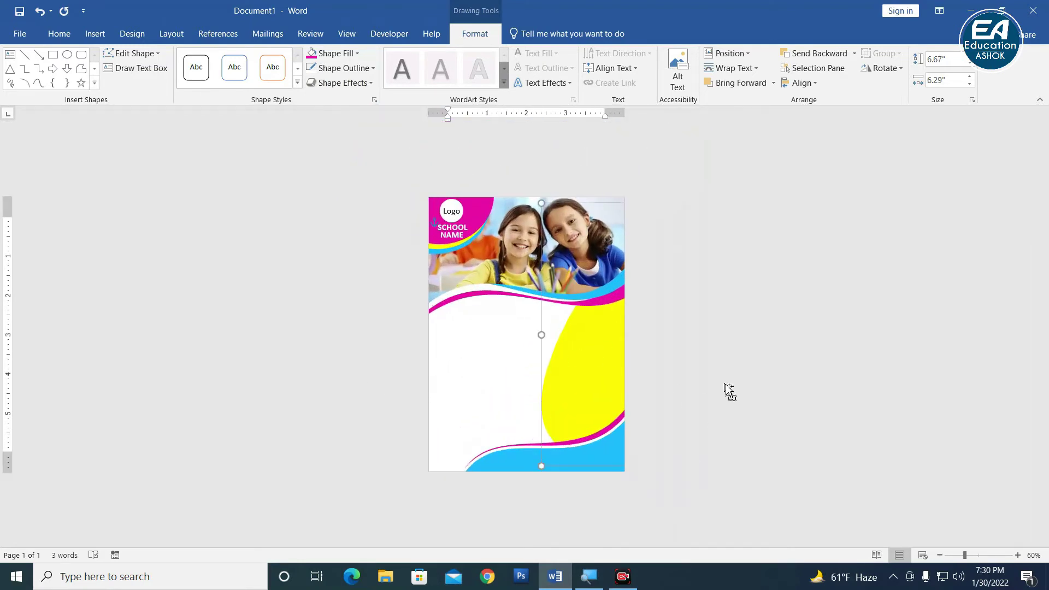
Step: Draw an oval near the lower-left edge of the header photo
ctrl+scroll(722, 390, up, 1)
click(449, 360)
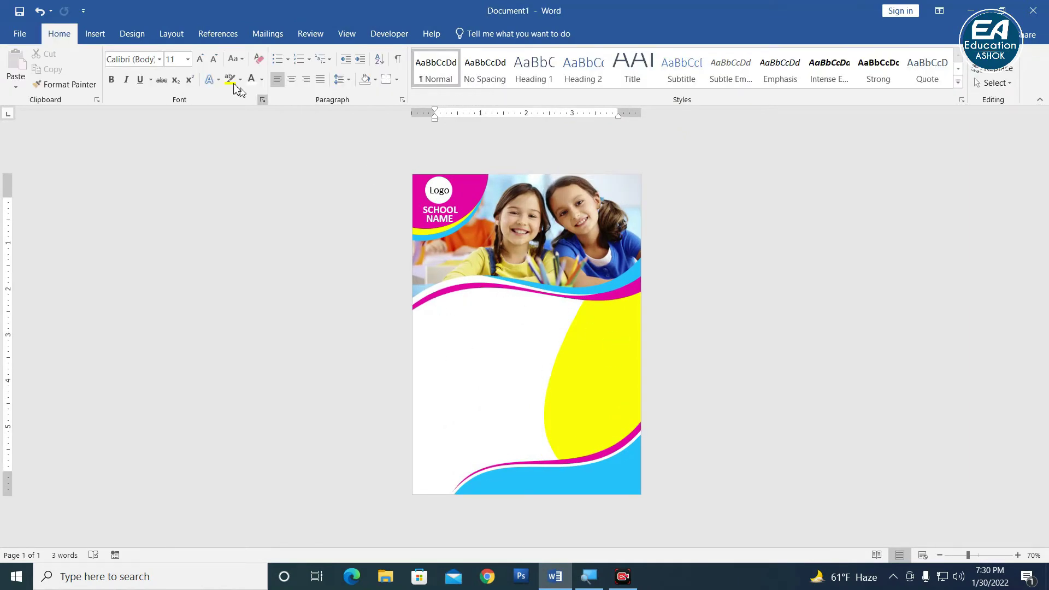
click(94, 34)
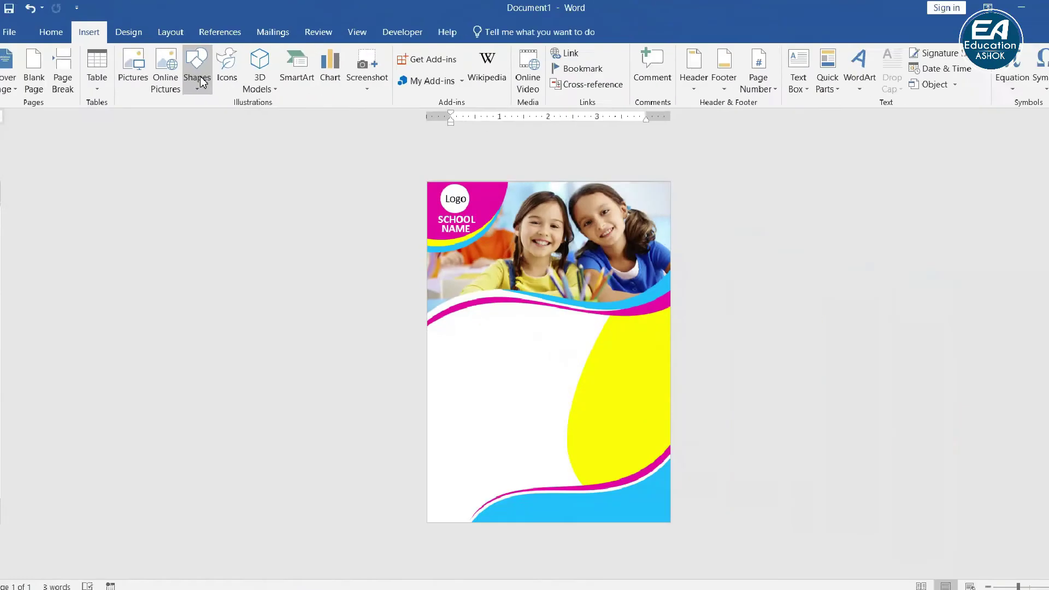
click(200, 81)
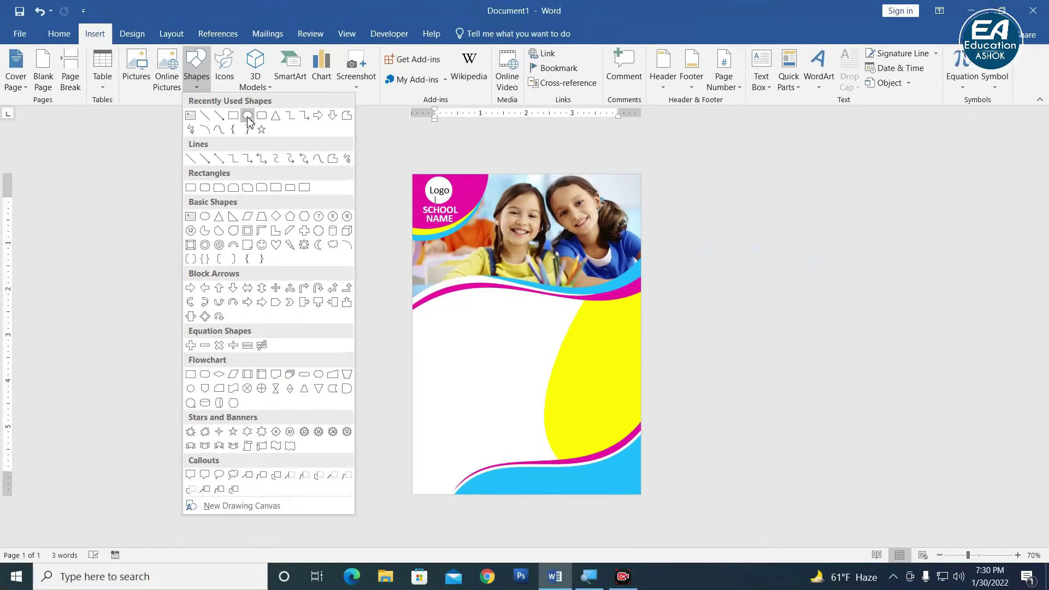
click(247, 116)
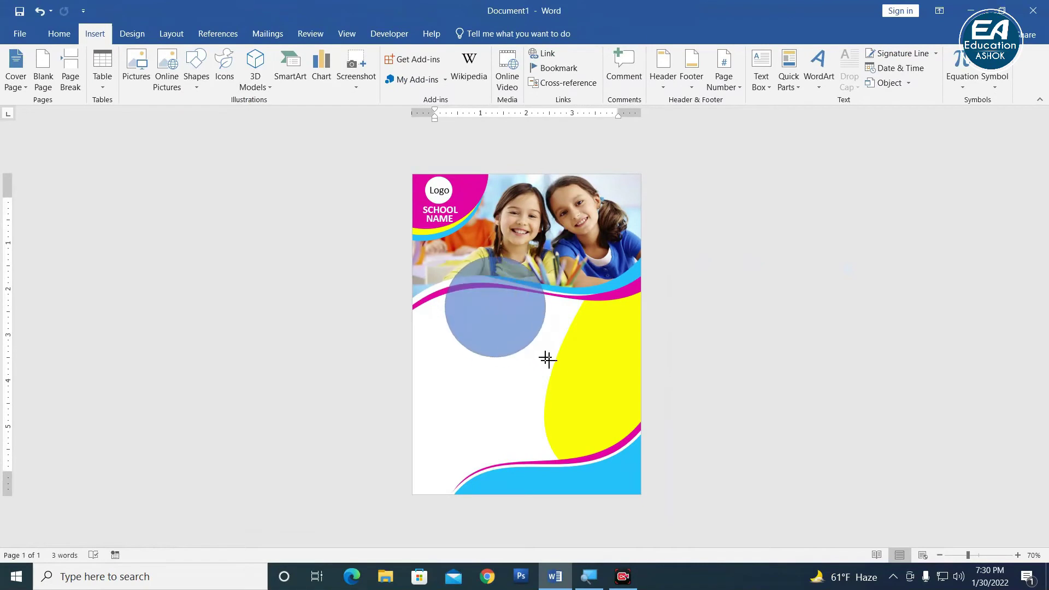
drag(507, 323, 556, 368)
Step: Move the circle up-left and shrink it to about 1.55 × 1.55 inches
drag(522, 327, 494, 310)
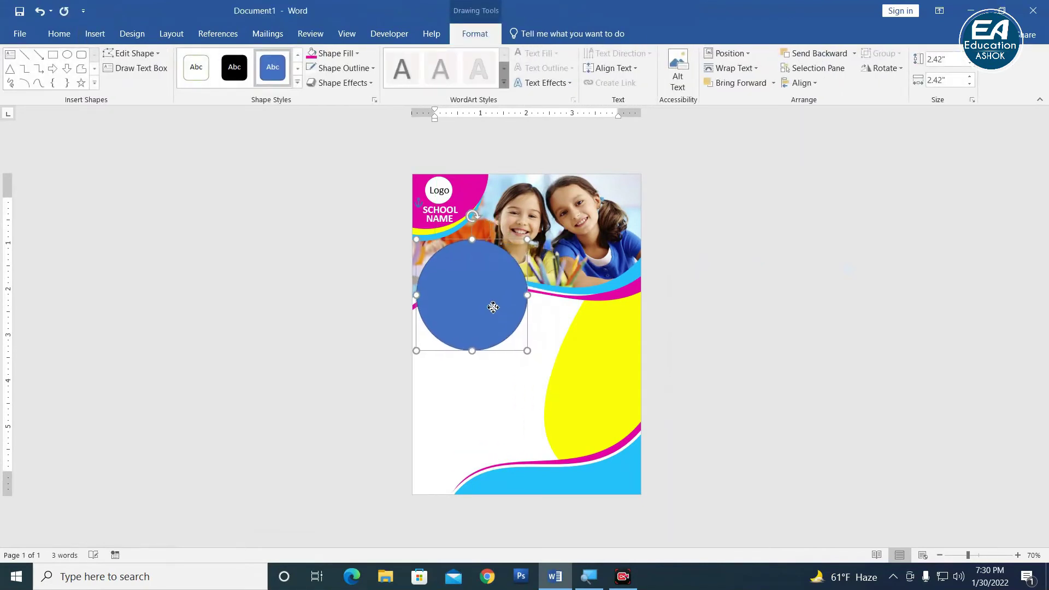
drag(528, 349, 520, 341)
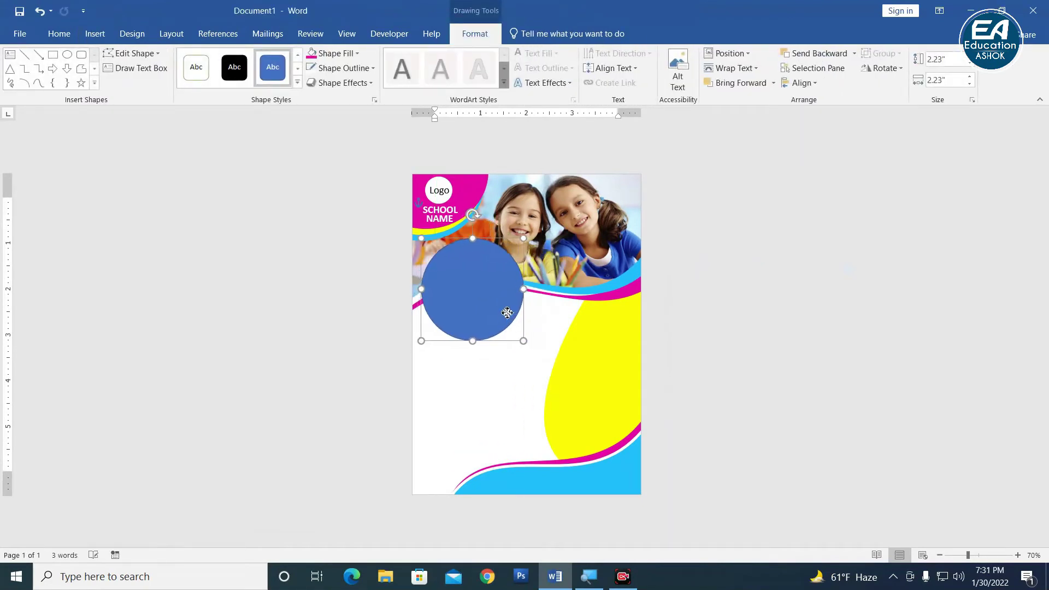
drag(508, 305, 517, 304)
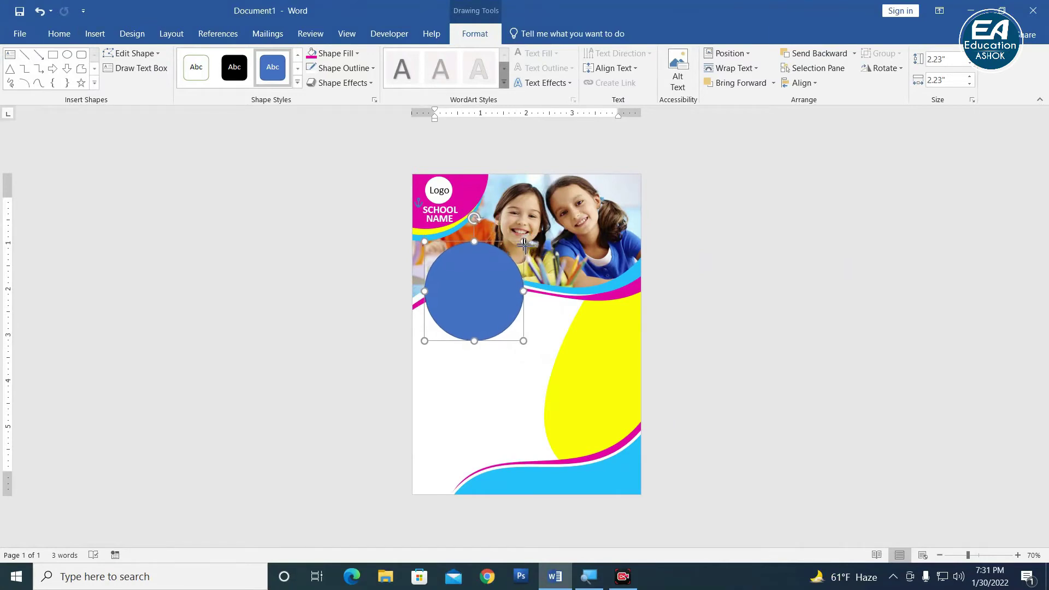
drag(529, 239, 506, 259)
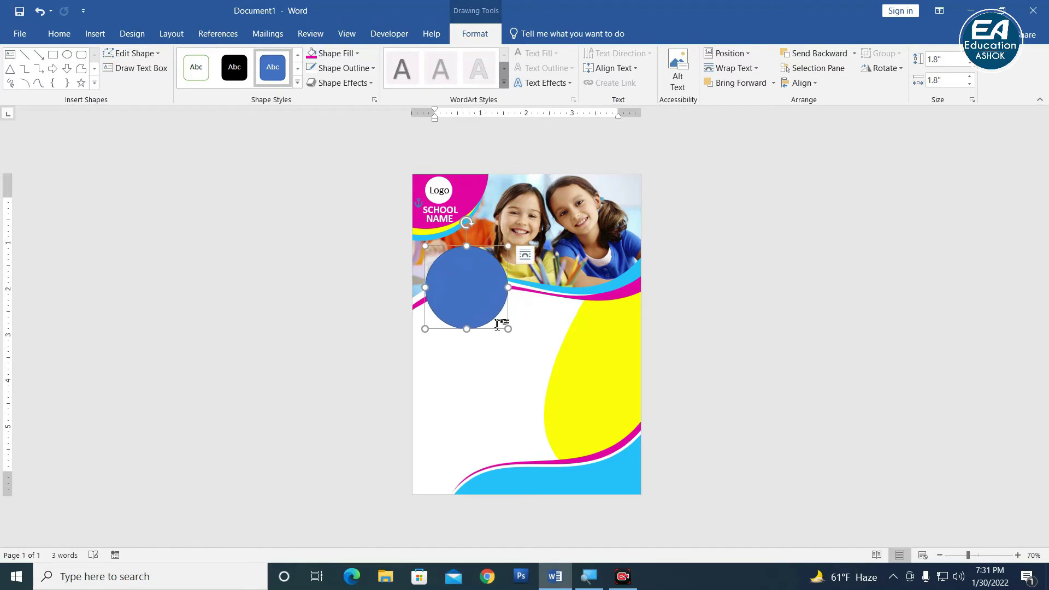
ctrl+scroll(481, 301, up, 4)
drag(492, 252, 483, 254)
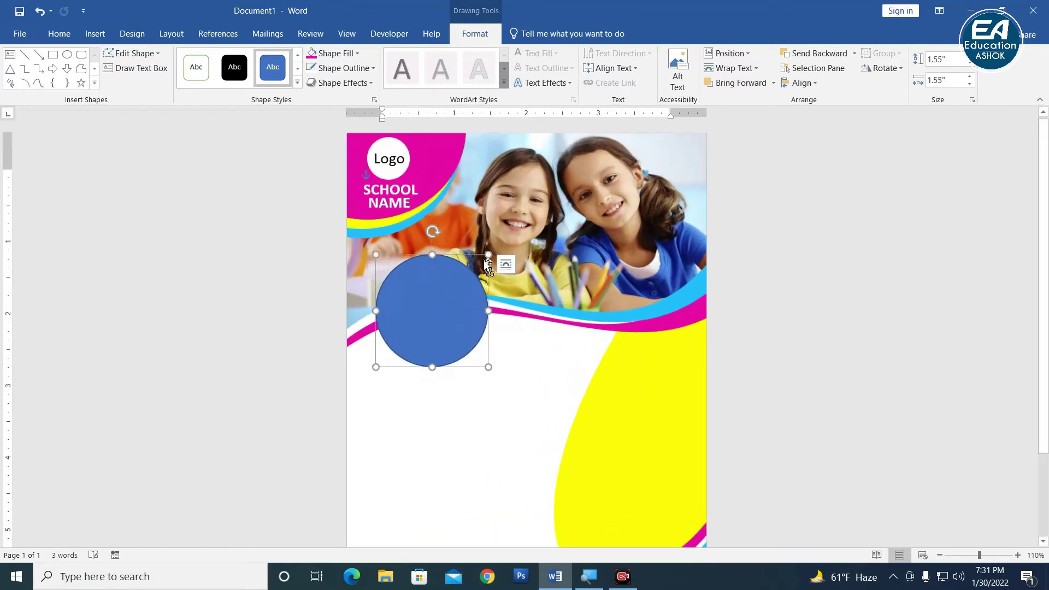
Step: Outline the blue circle in light blue with a much thicker line weight
click(356, 70)
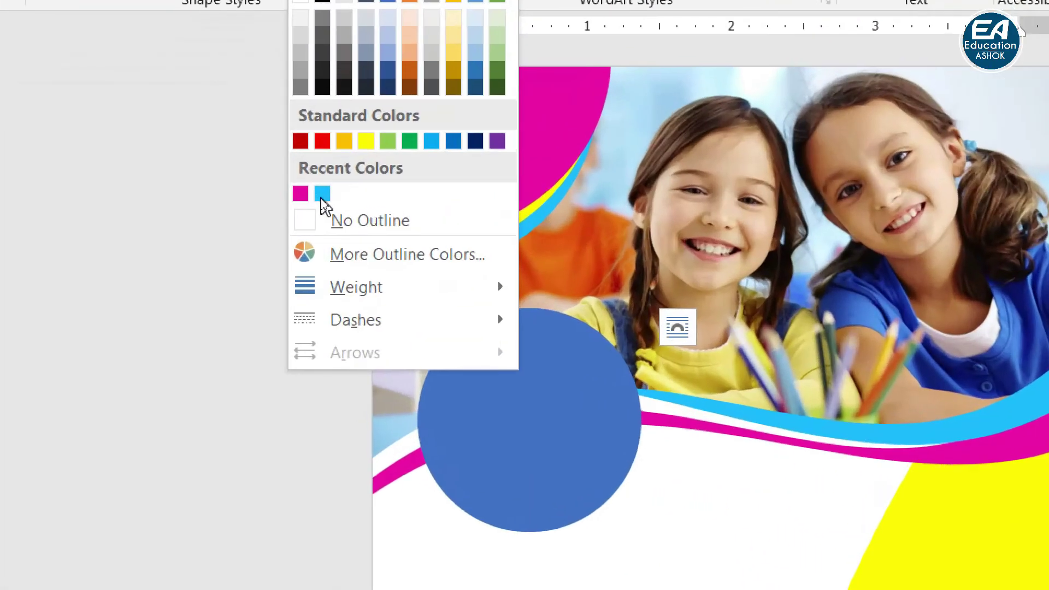
click(322, 197)
click(353, 72)
mouse_move(356, 287)
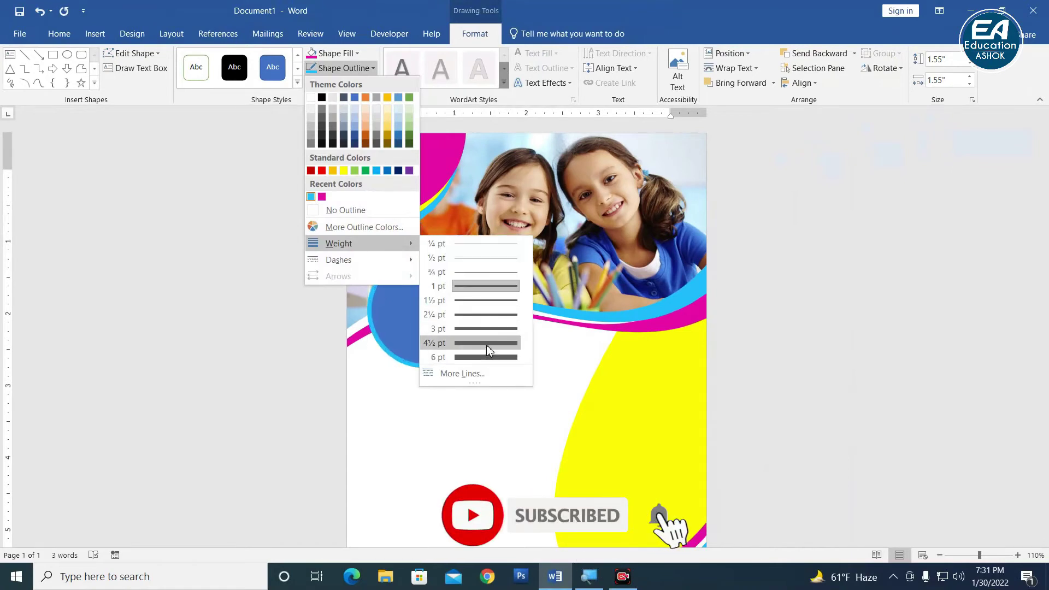
click(488, 357)
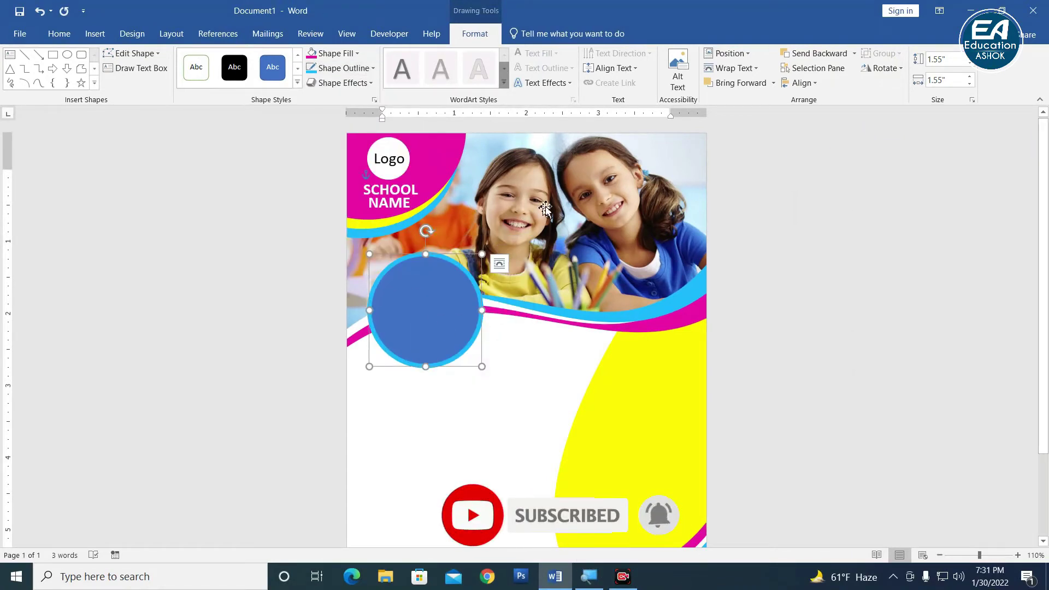
click(341, 83)
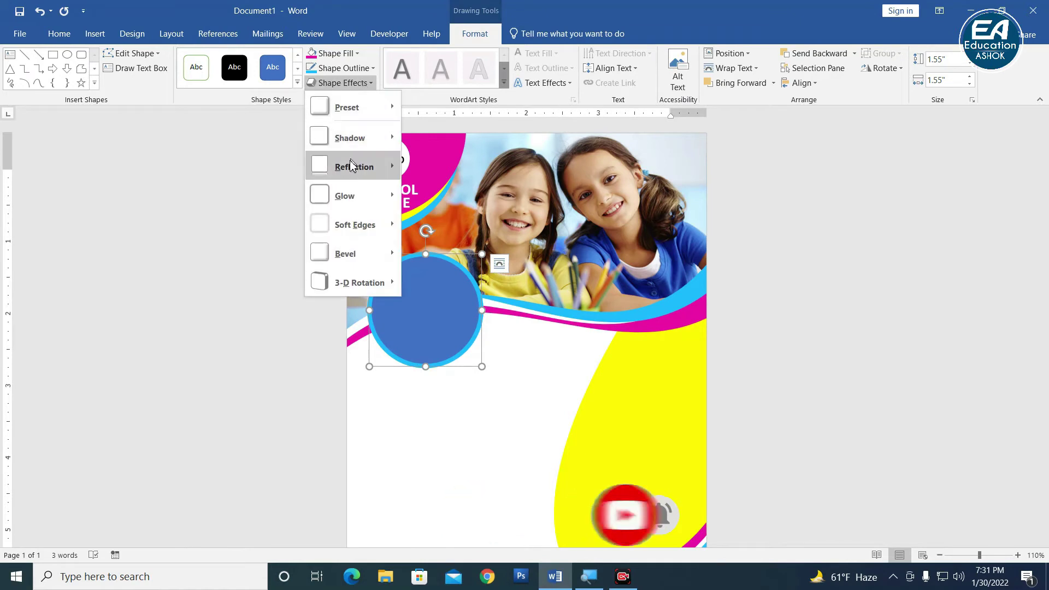
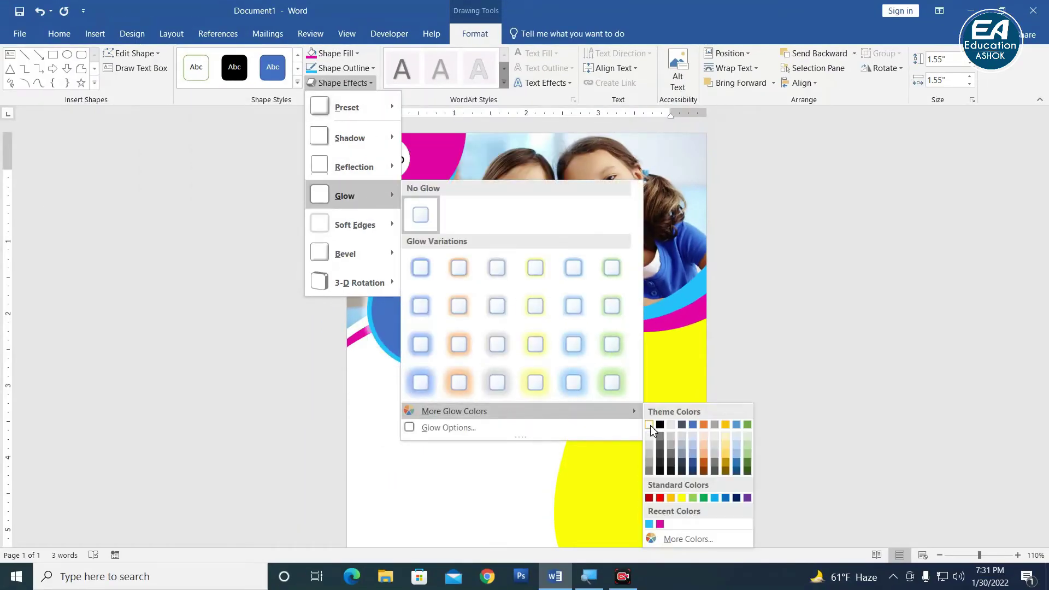
Step: Duplicate the blue circle to the right and enlarge the copy to 1.9 inches
click(650, 426)
click(906, 405)
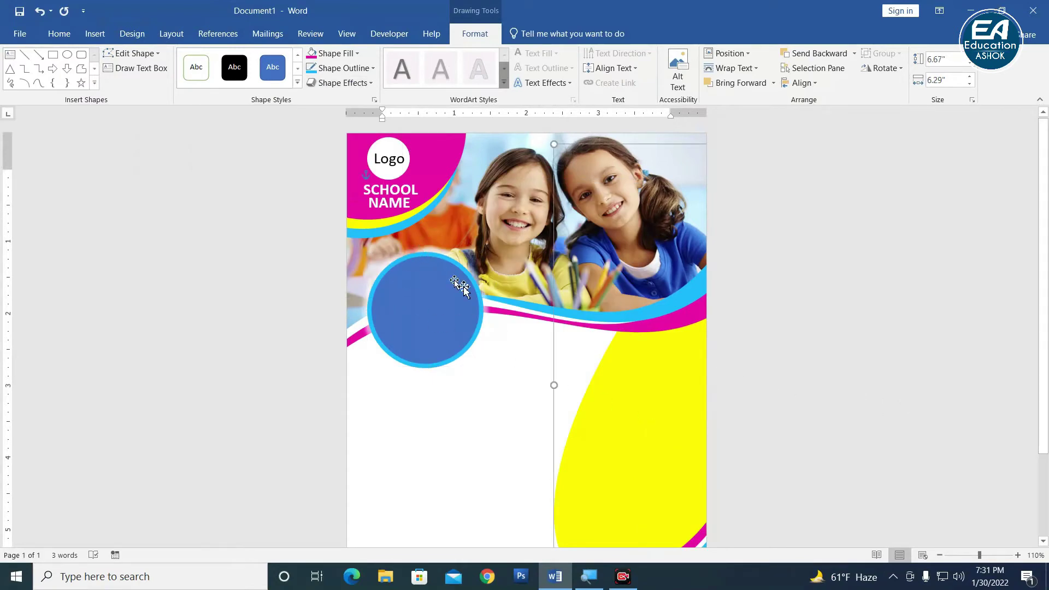
click(392, 317)
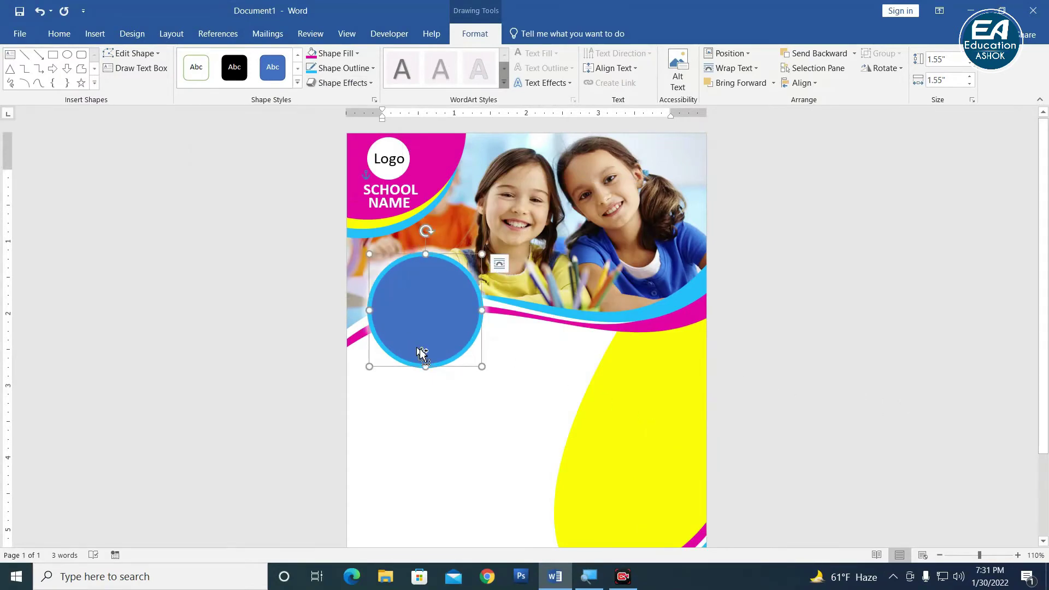
key(ctrl+d)
drag(435, 339, 588, 351)
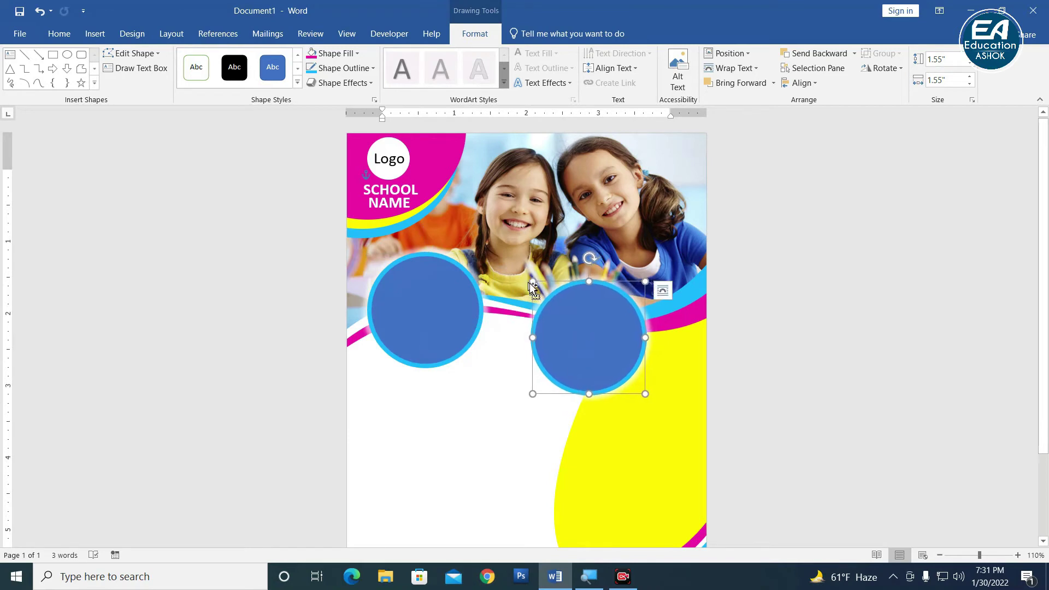
drag(531, 281, 519, 261)
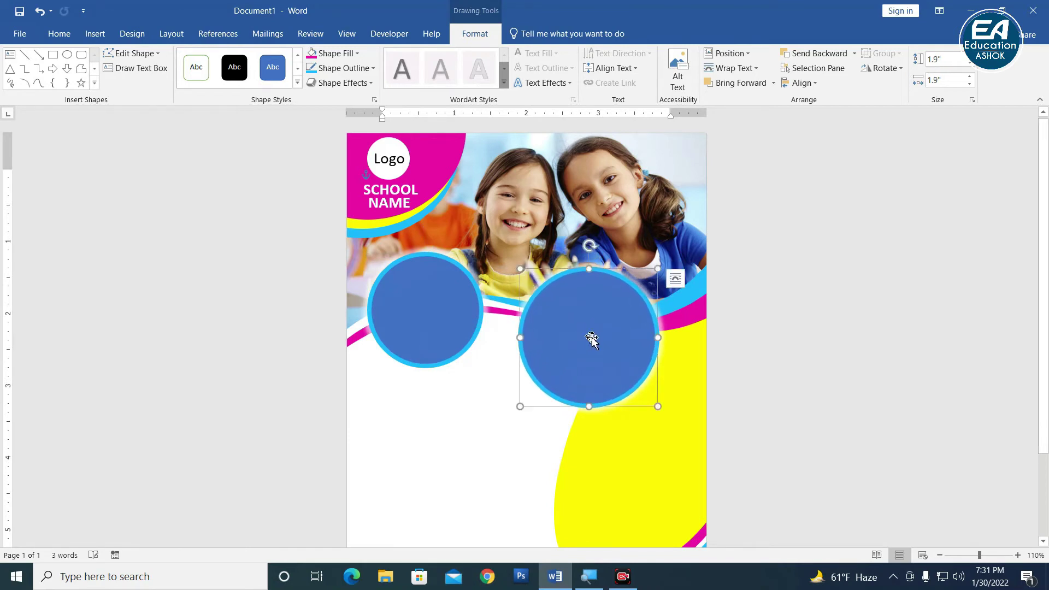
click(676, 375)
Step: Enlarge the left blue circle to 1.78 inches
scroll(676, 374, down, 1)
scroll(656, 385, down, 5)
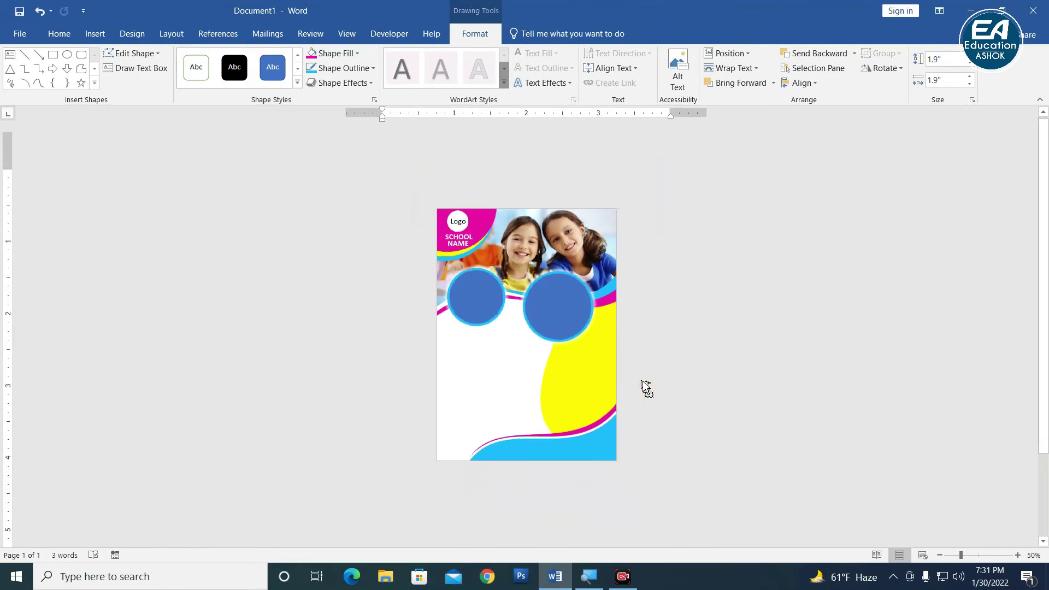
scroll(647, 391, up, 2)
click(464, 301)
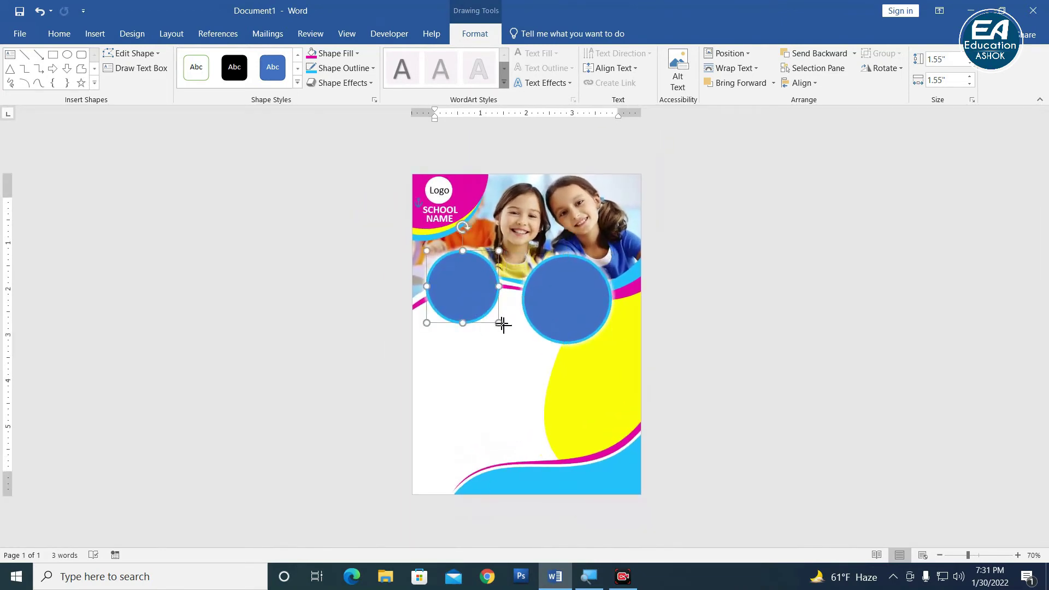
drag(499, 323, 504, 328)
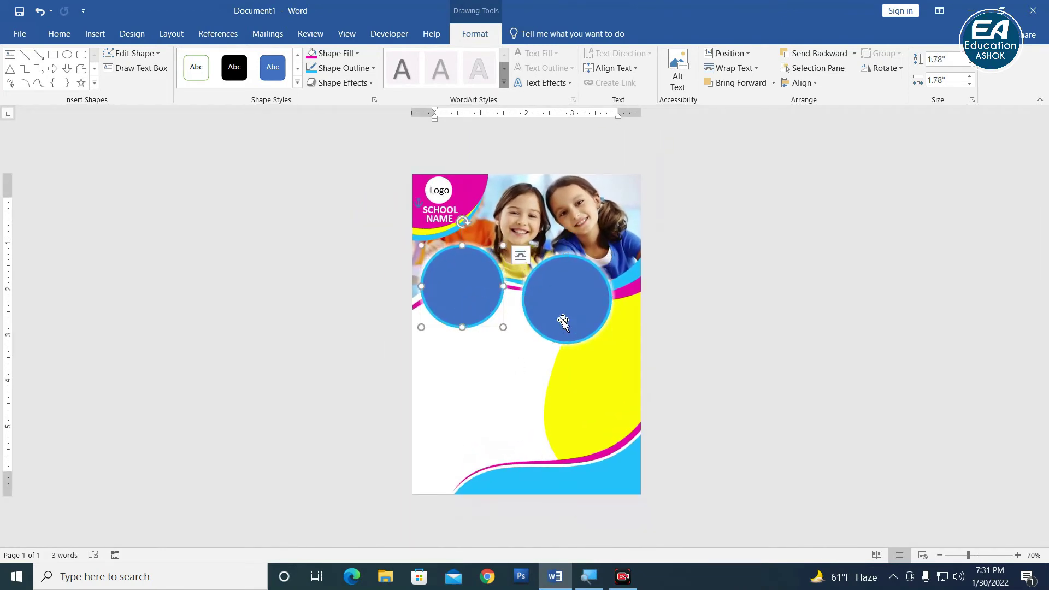
Step: Try a third circle copy near the page bottom, then delete the extra copies
key(ctrl+d)
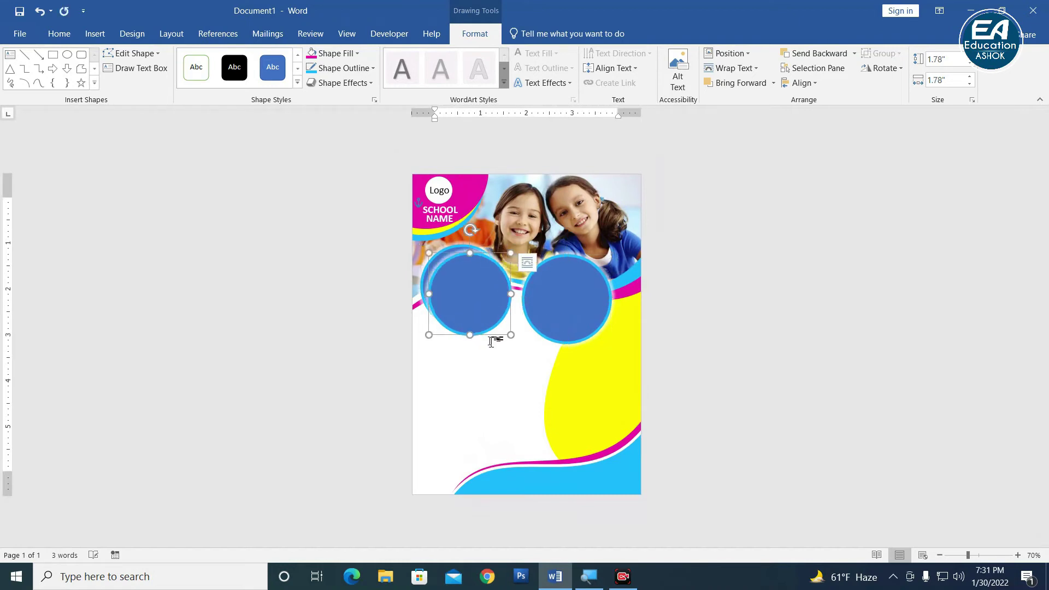
drag(552, 422, 568, 452)
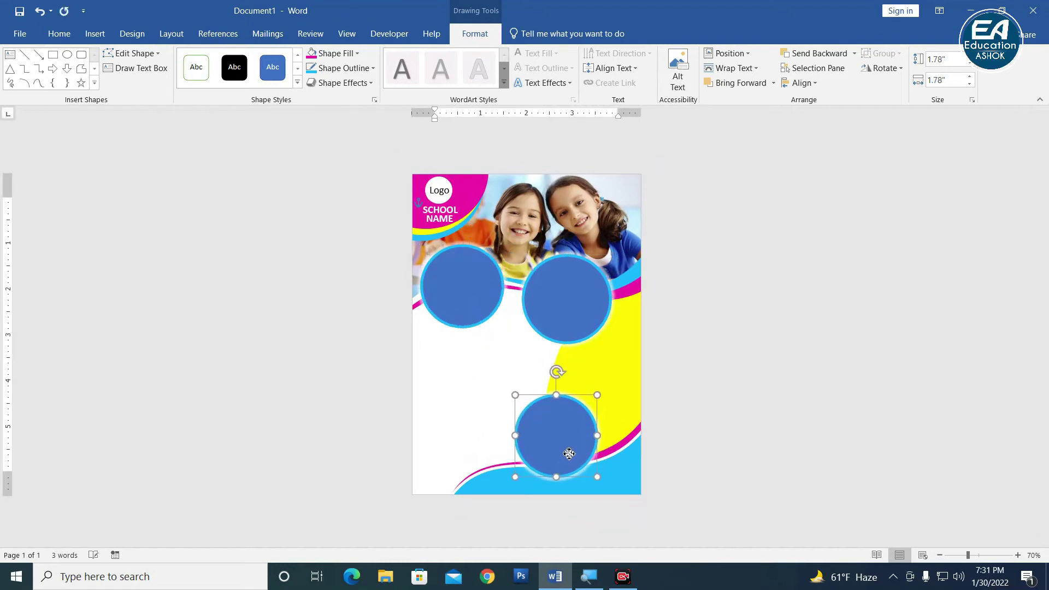
drag(597, 395, 609, 385)
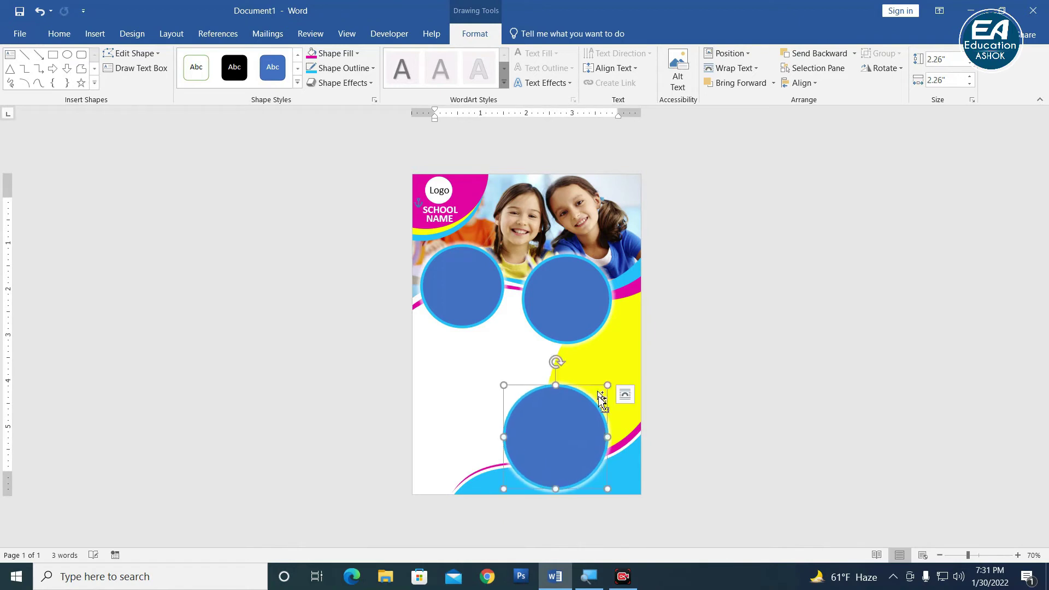
drag(577, 427, 580, 404)
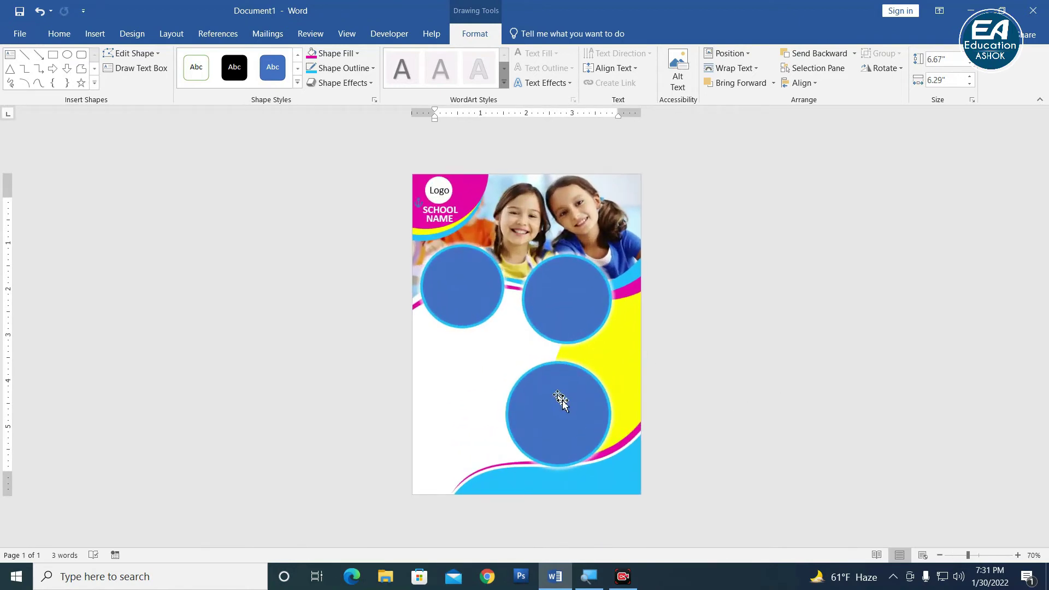
mouse_move(552, 426)
mouse_down()
mouse_move(543, 411)
mouse_move(555, 413)
mouse_up()
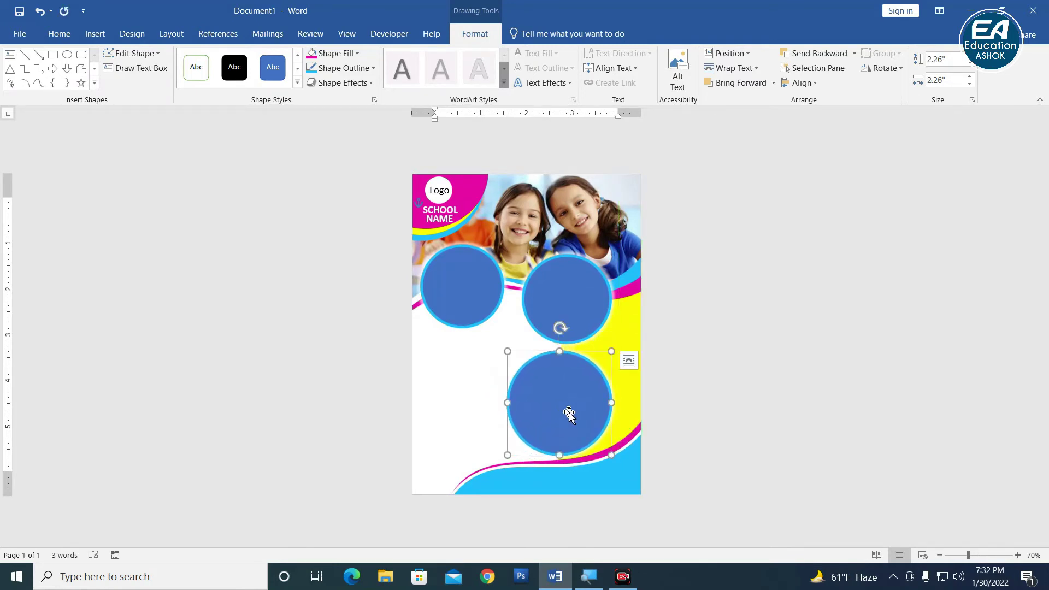
key(Delete)
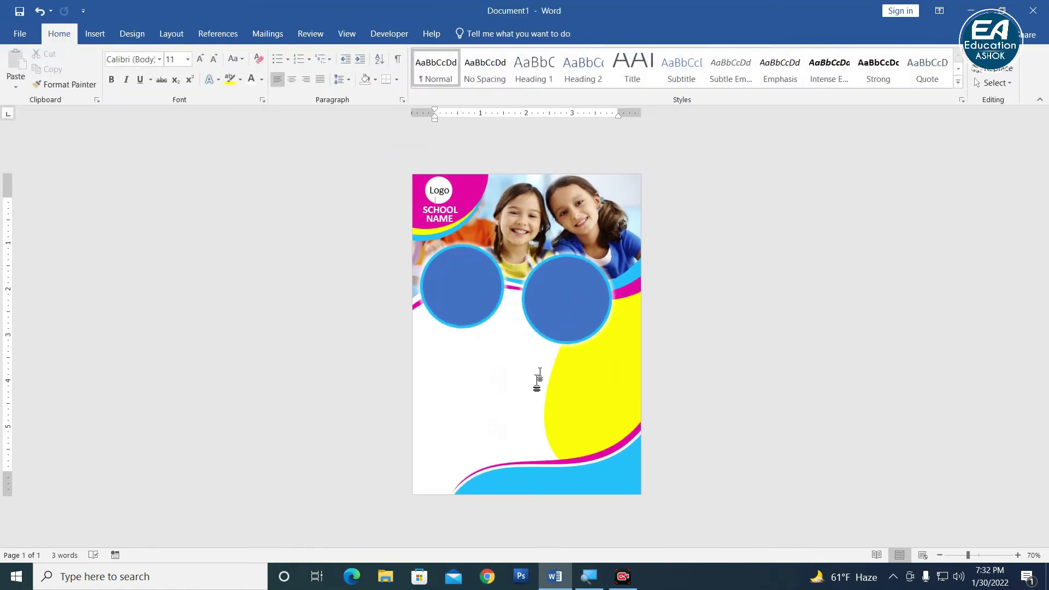
drag(466, 303, 563, 455)
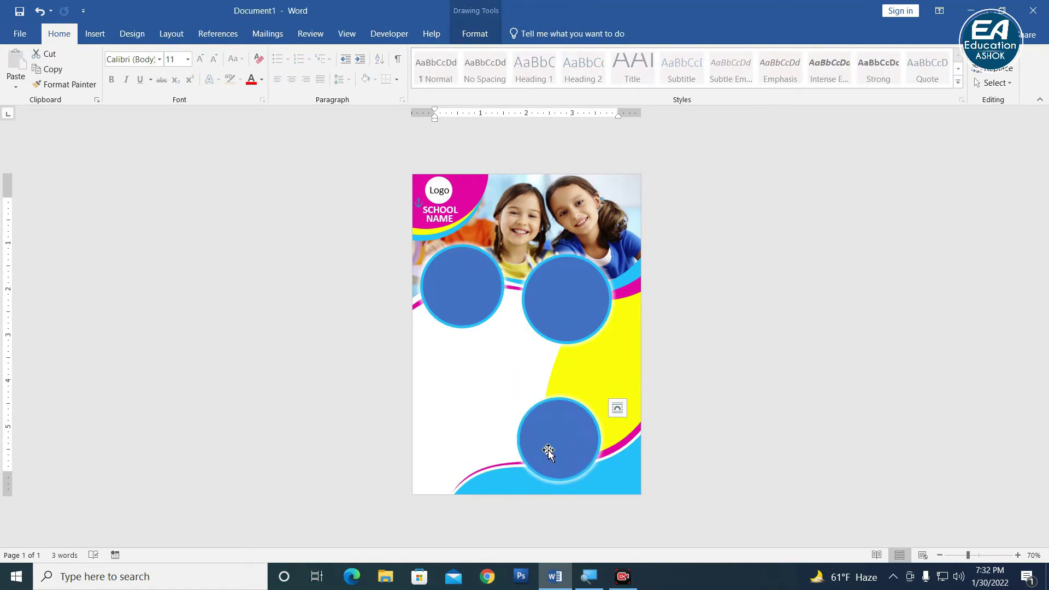
key(Delete)
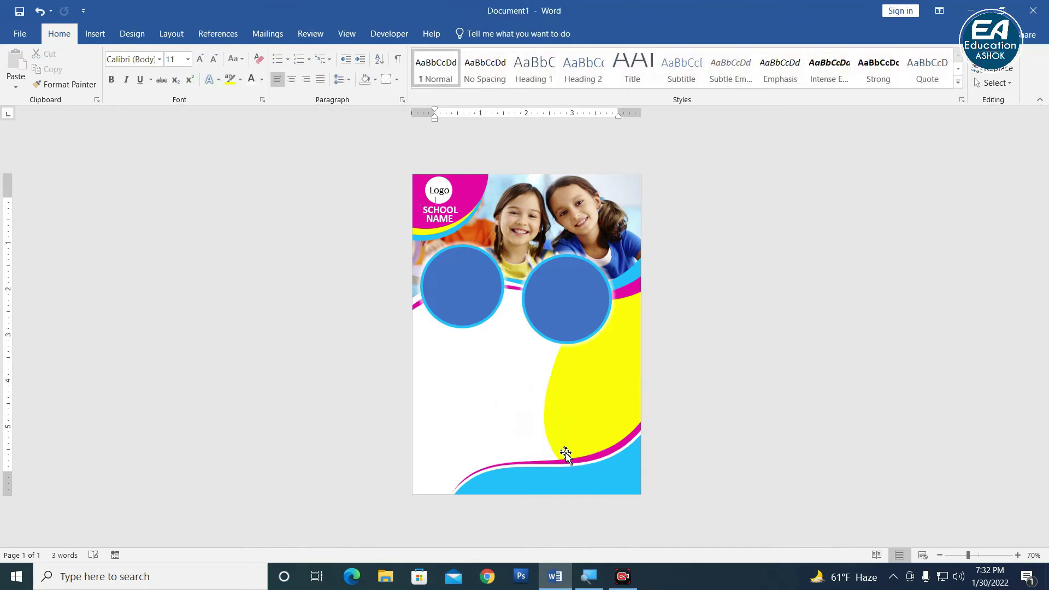
scroll(470, 415, up, 1)
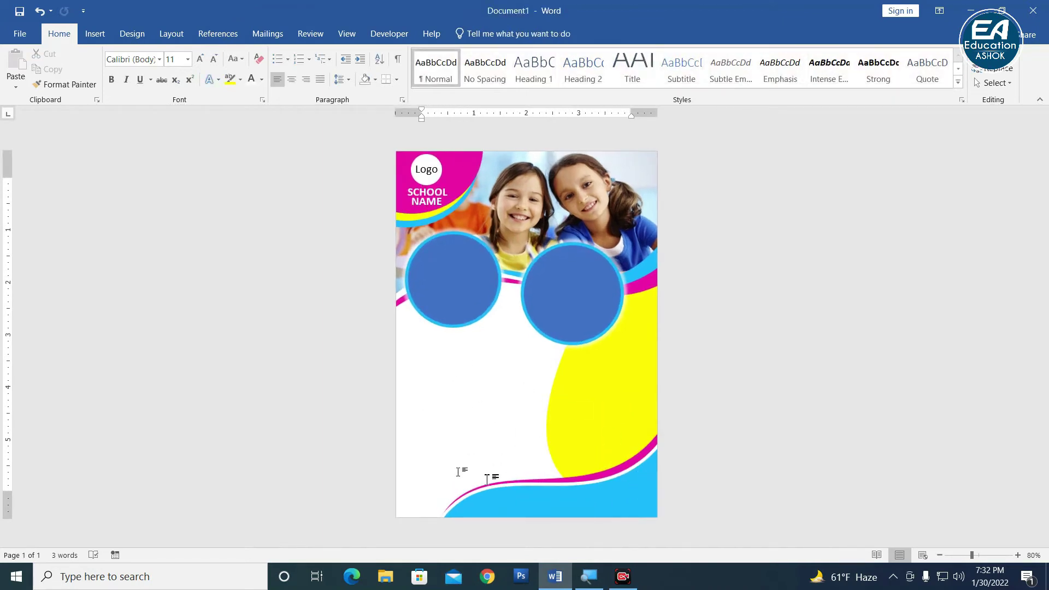
Step: Fill the left circle with the child1 photo from file
scroll(555, 421, up, 1)
scroll(412, 307, up, 2)
click(413, 306)
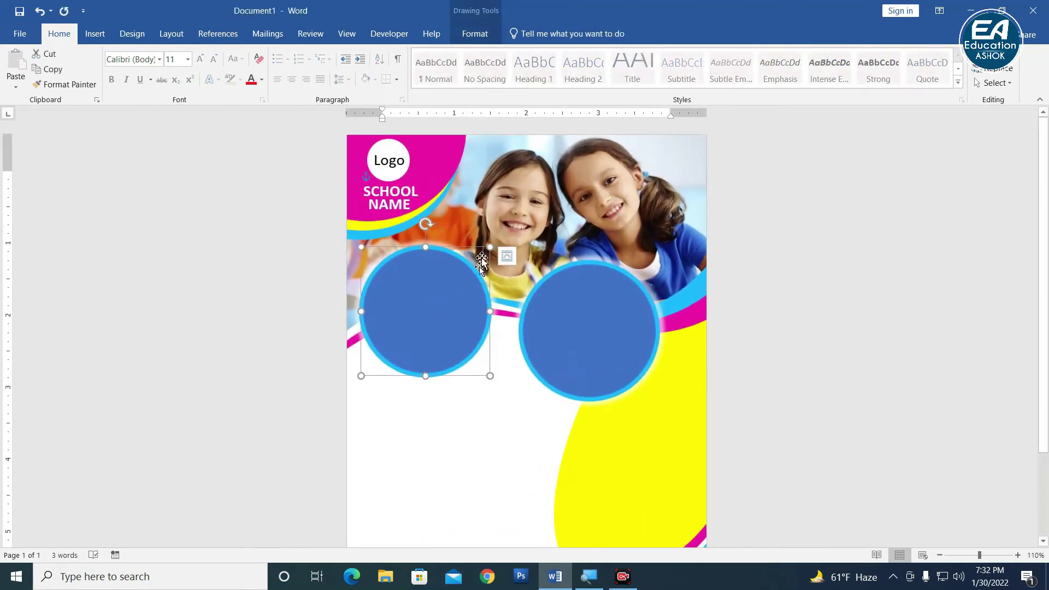
click(476, 34)
click(341, 53)
click(339, 227)
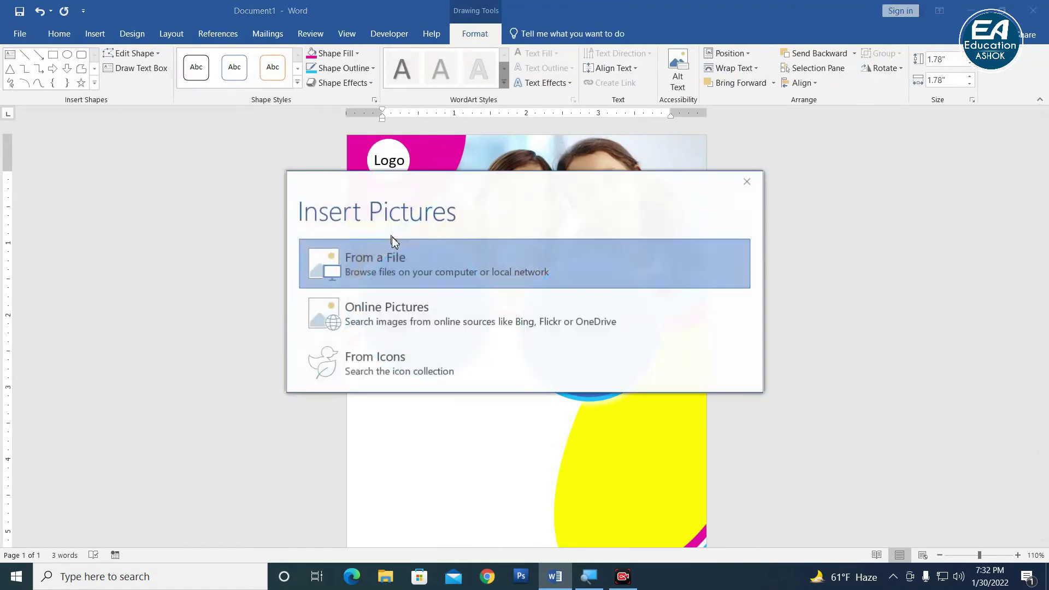
click(424, 268)
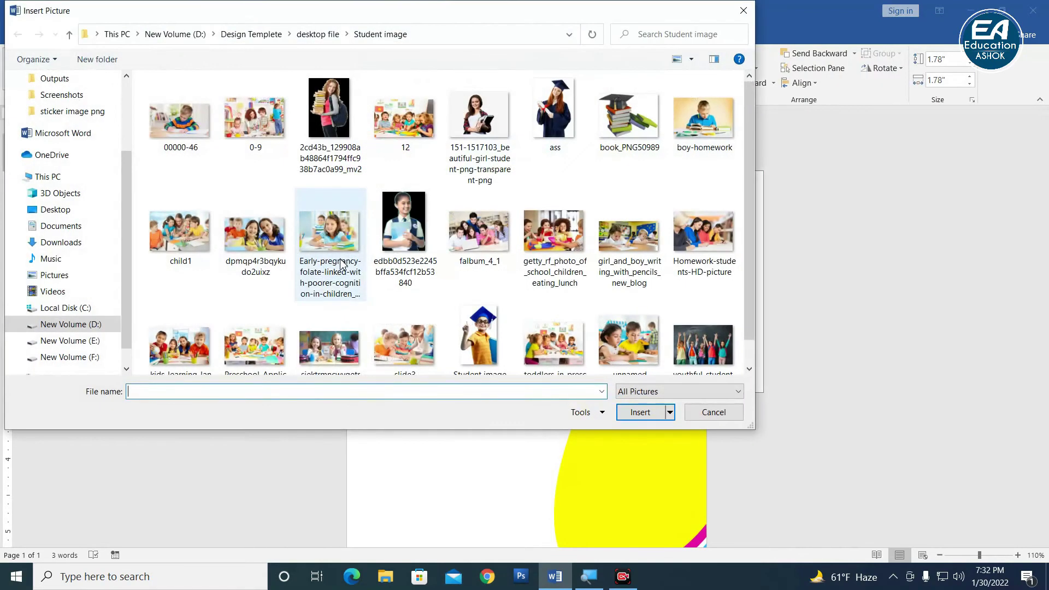
click(191, 240)
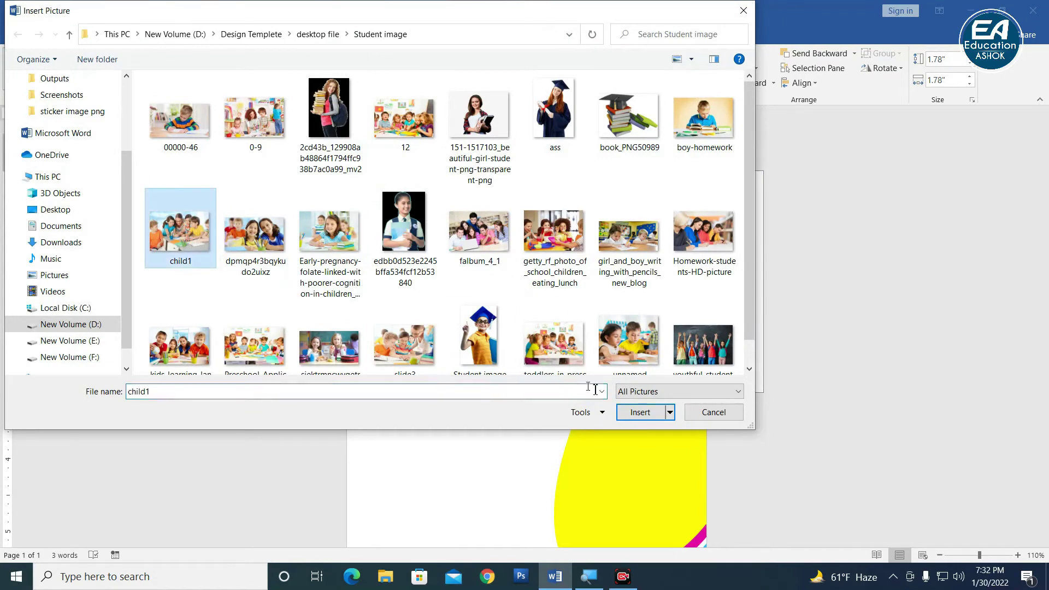
click(637, 413)
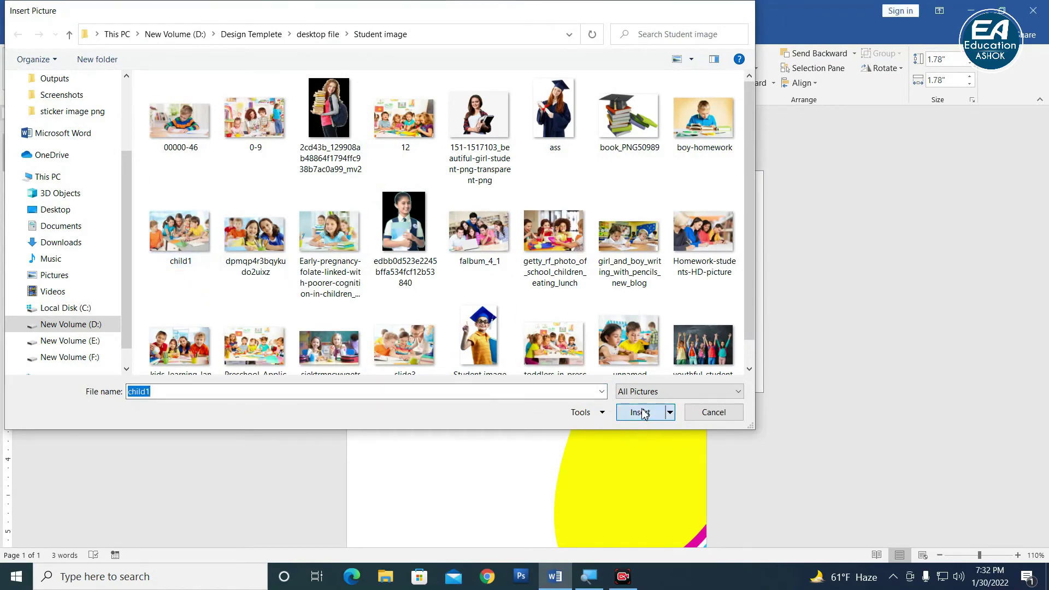
Step: Crop the child1 picture so the children sit centred in the circle
click(527, 34)
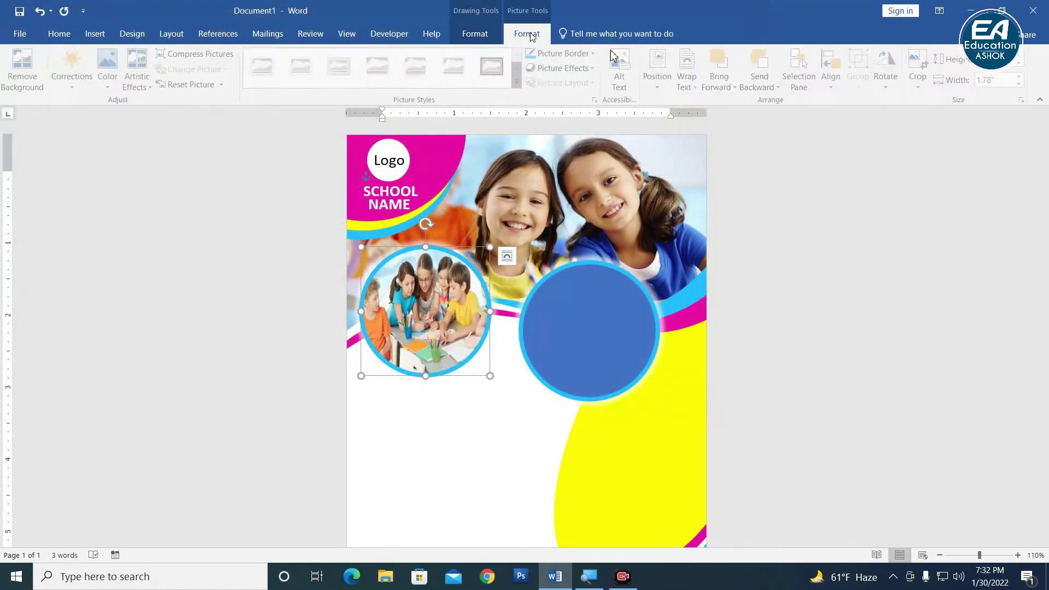
click(920, 71)
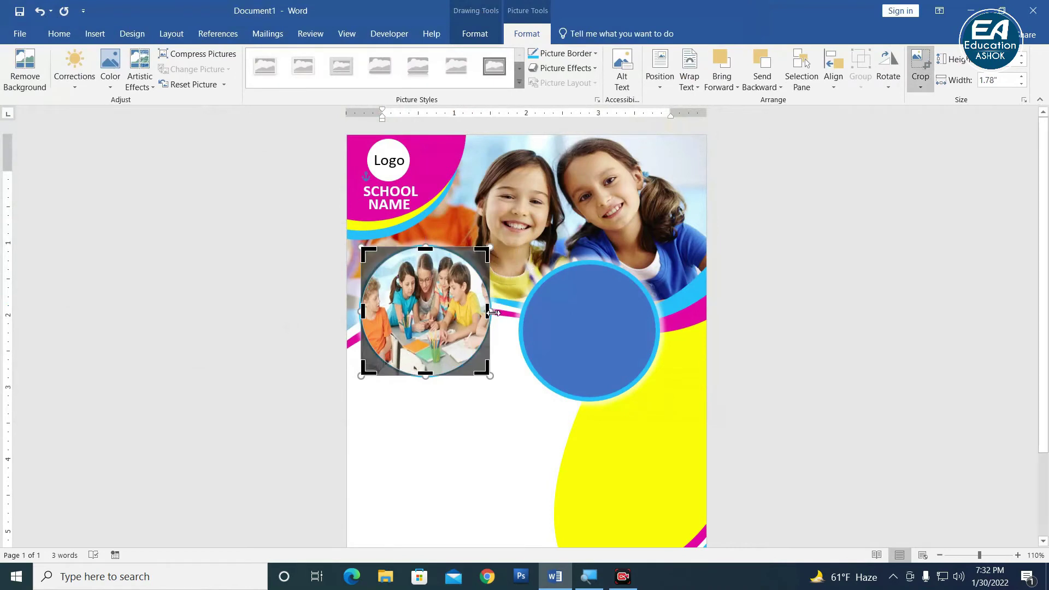
drag(493, 313, 407, 309)
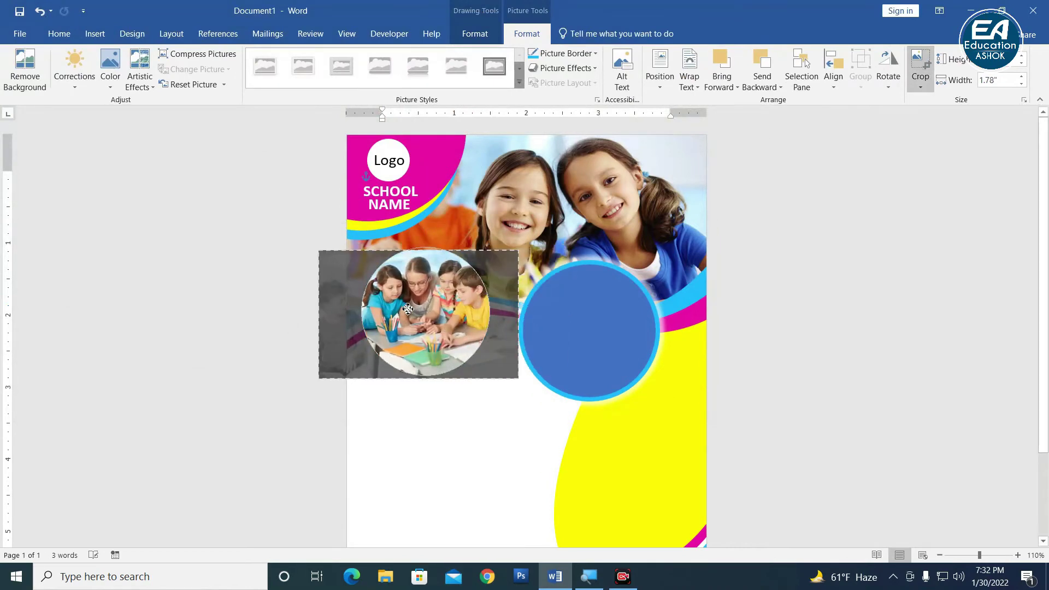
click(426, 418)
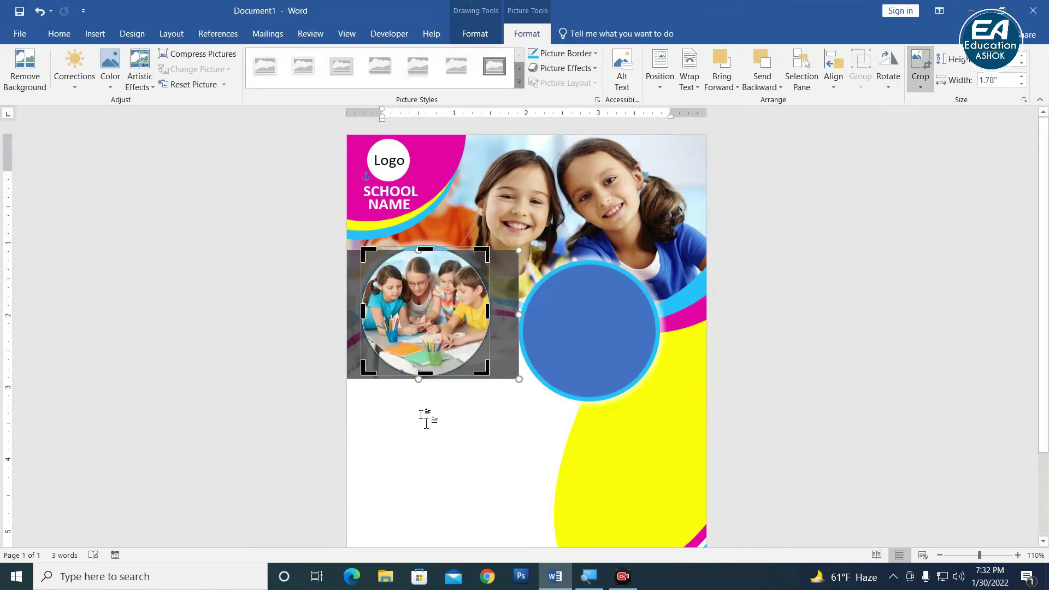
click(587, 350)
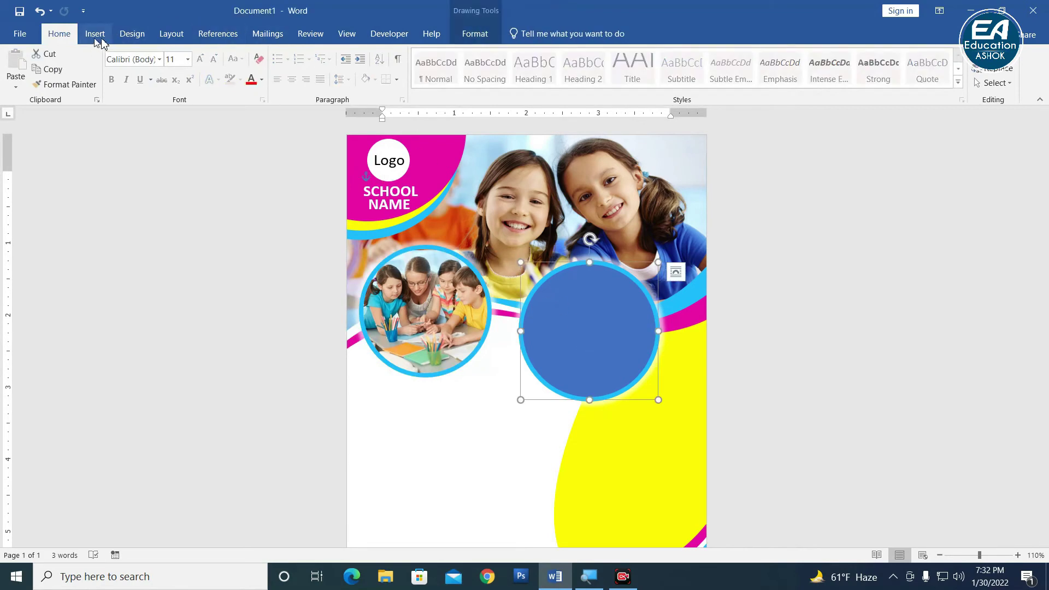
Step: Fill the right circle with the 0-9 photo from file
click(475, 34)
click(335, 53)
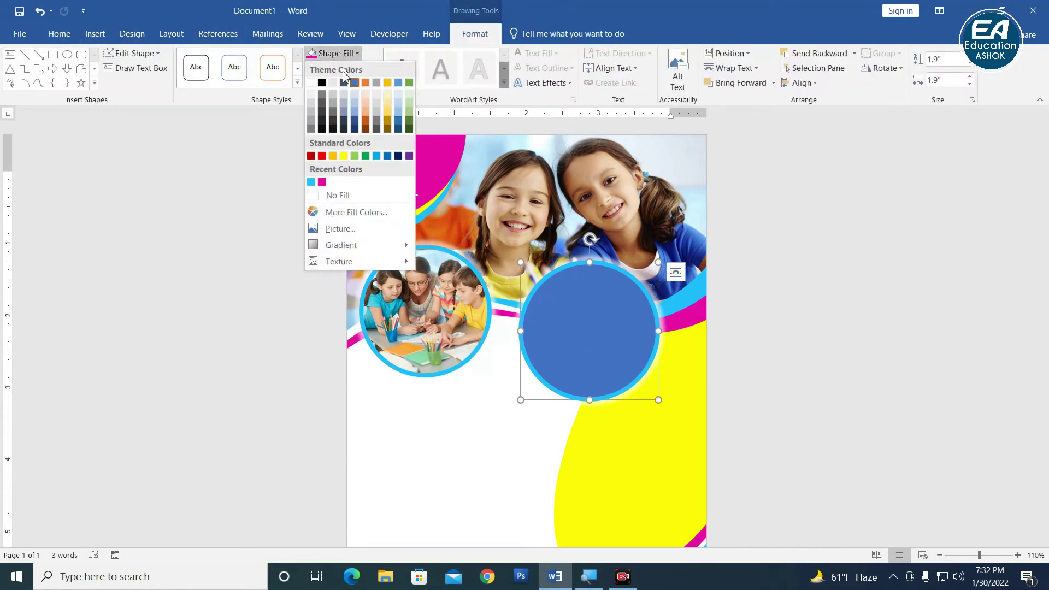
click(340, 229)
click(481, 270)
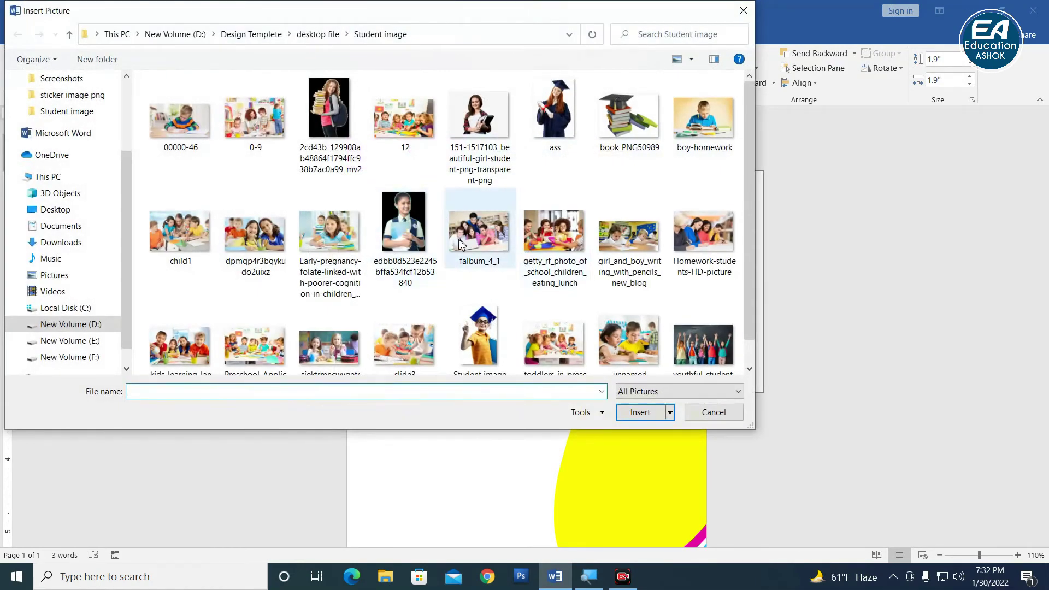
click(261, 124)
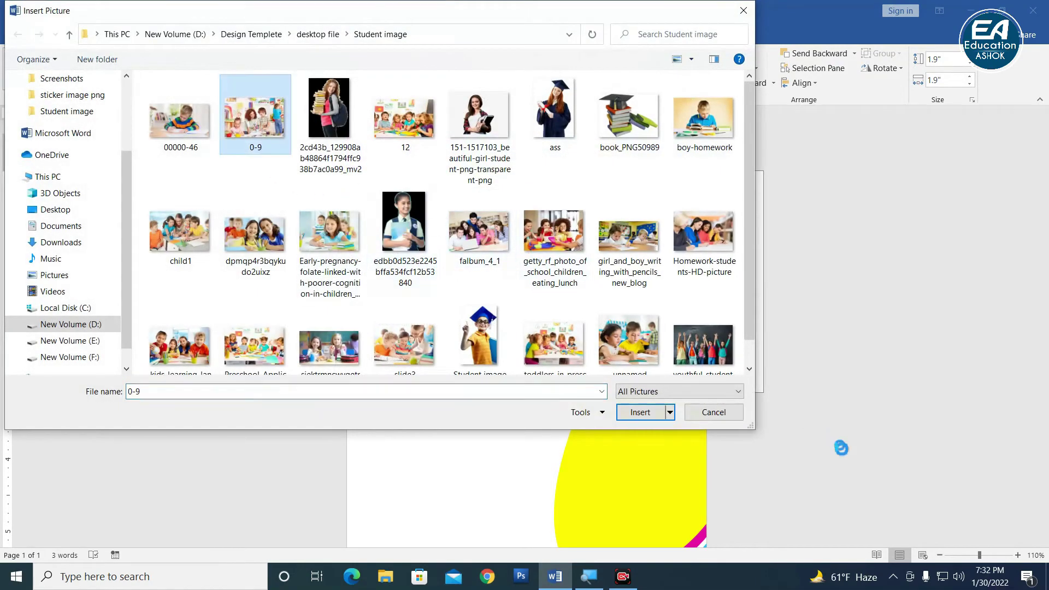
click(658, 416)
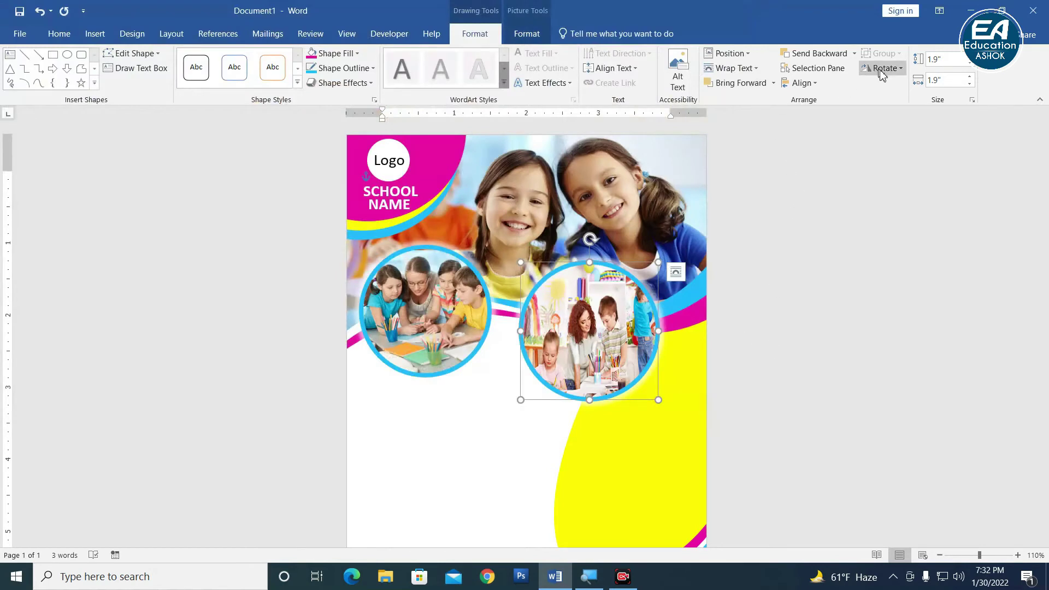
Step: Crop the 0-9 photo, stretching it wider and centring the teacher in the circle
click(530, 35)
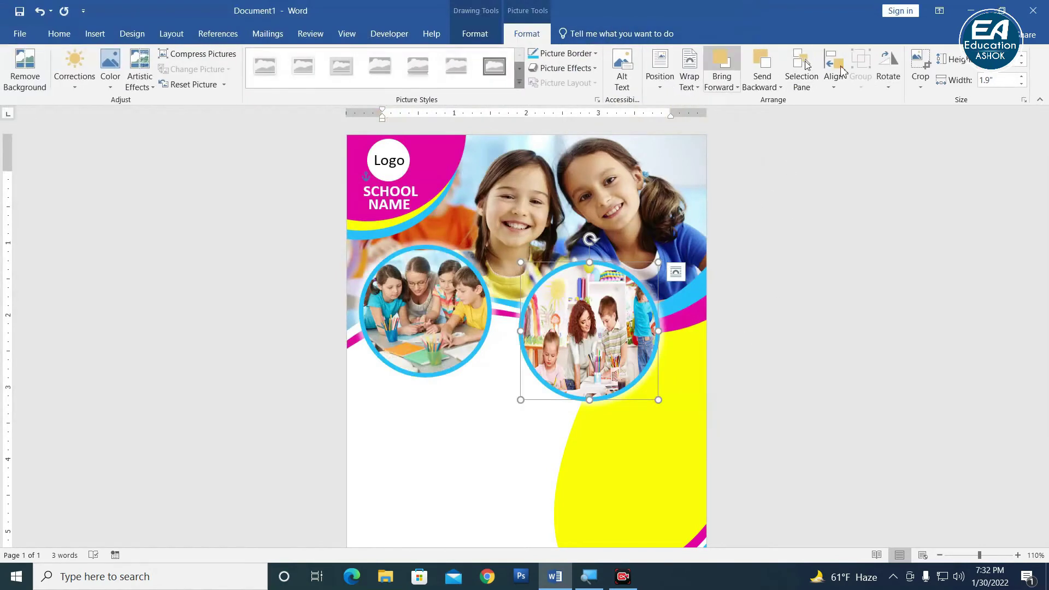
click(928, 68)
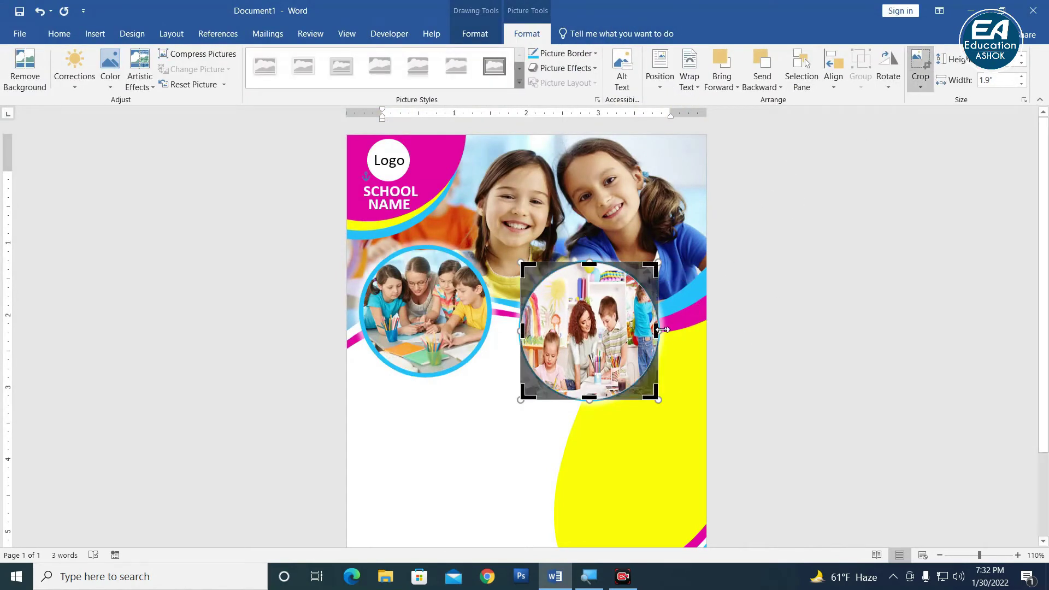
drag(662, 330, 708, 330)
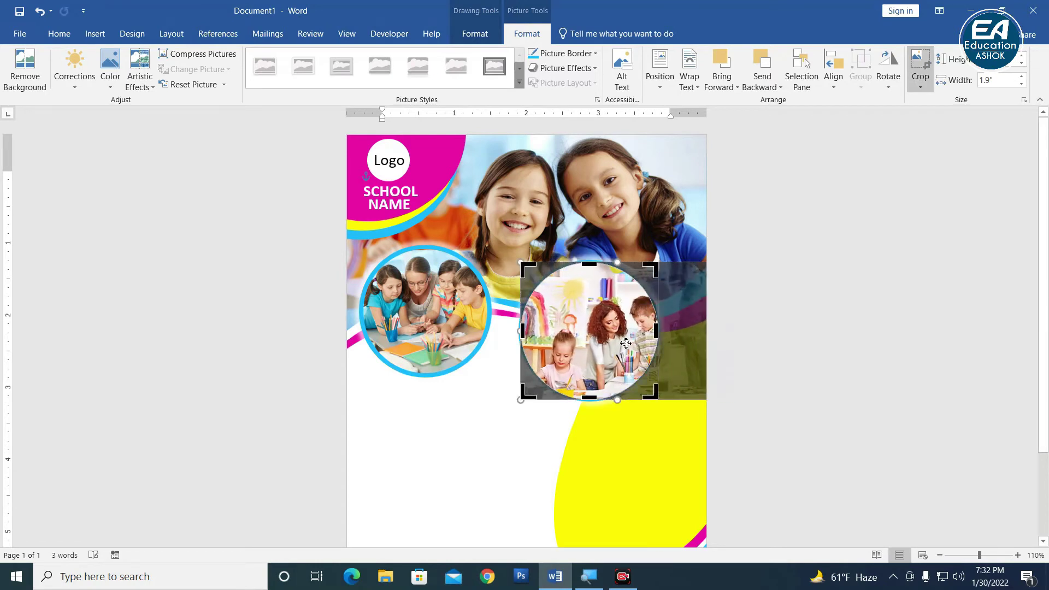
drag(626, 343, 600, 343)
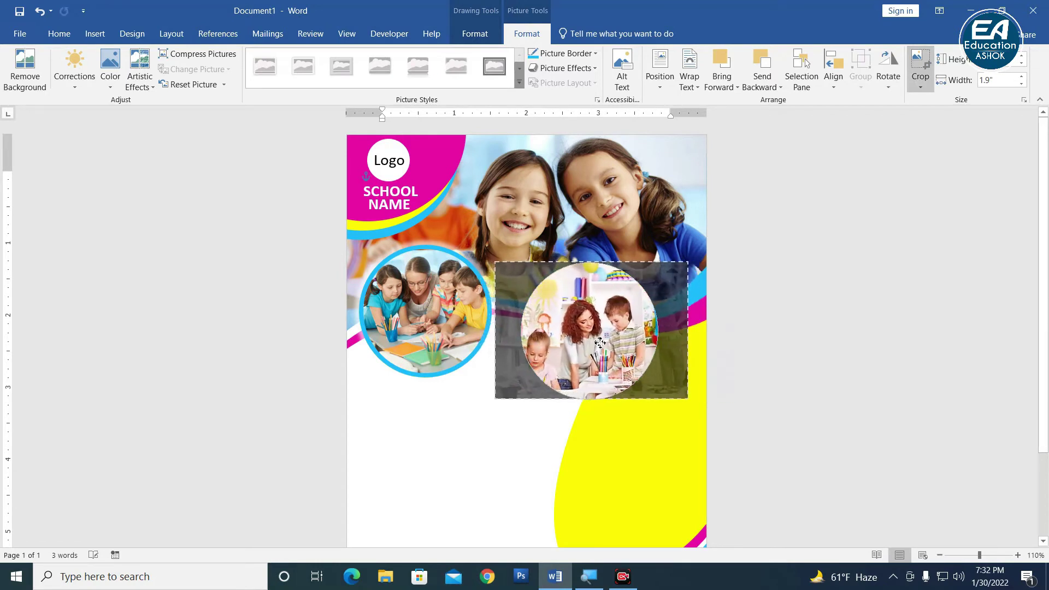
click(667, 345)
scroll(667, 344, down, 1)
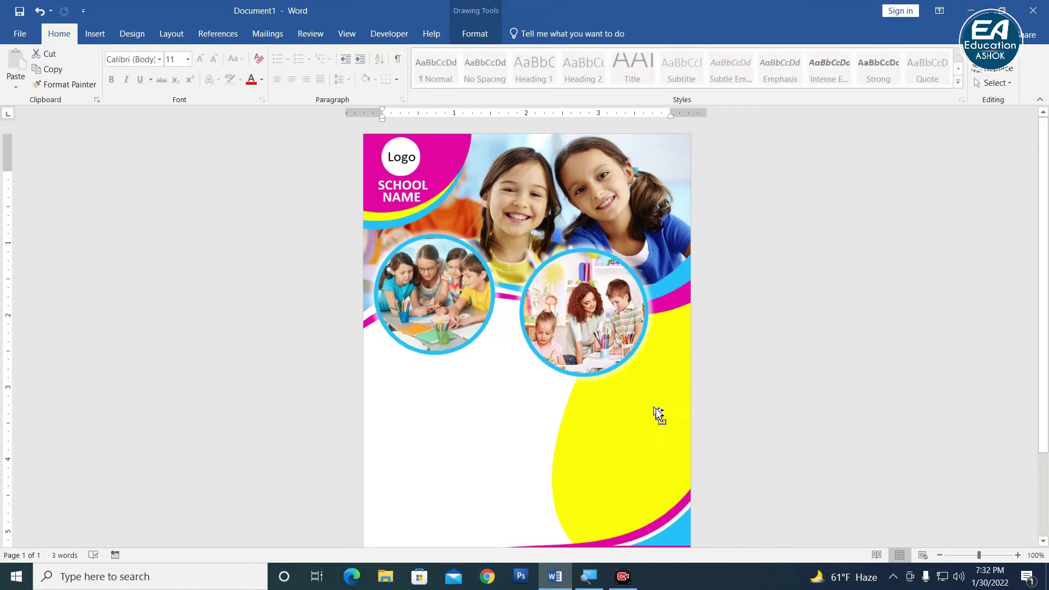
scroll(658, 416, down, 4)
scroll(675, 417, up, 1)
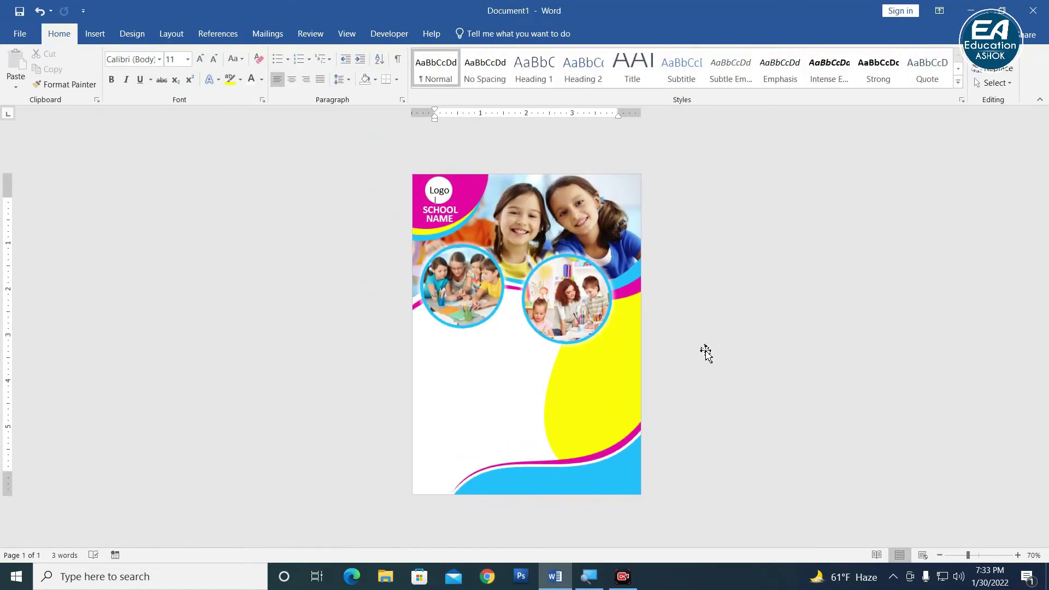
Step: Give the right circle photo a pink outline
click(574, 310)
ctrl+scroll(649, 357, up, 2)
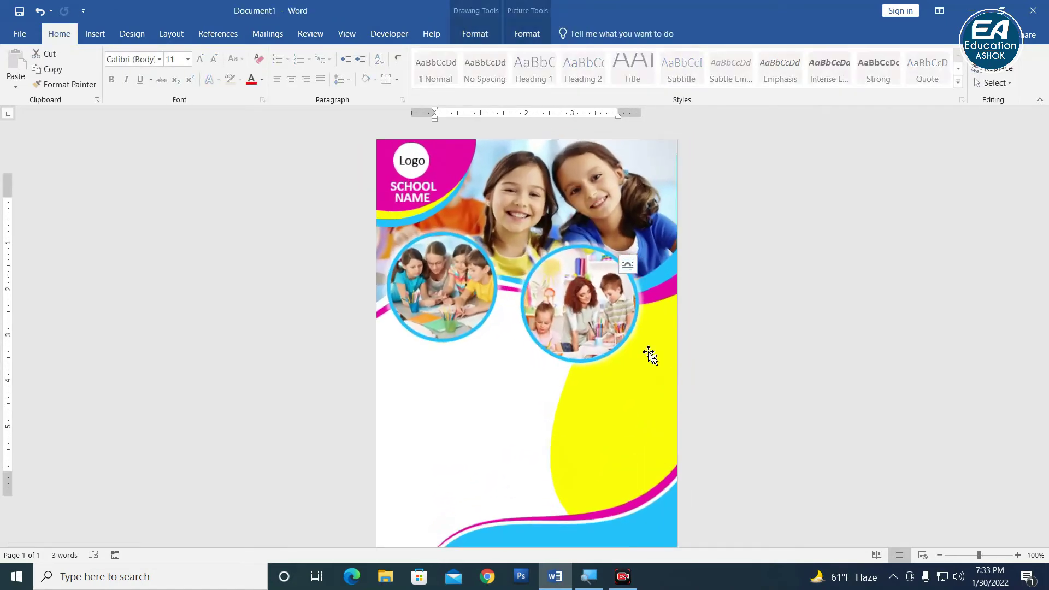
ctrl+scroll(650, 356, up, 1)
click(527, 34)
click(475, 34)
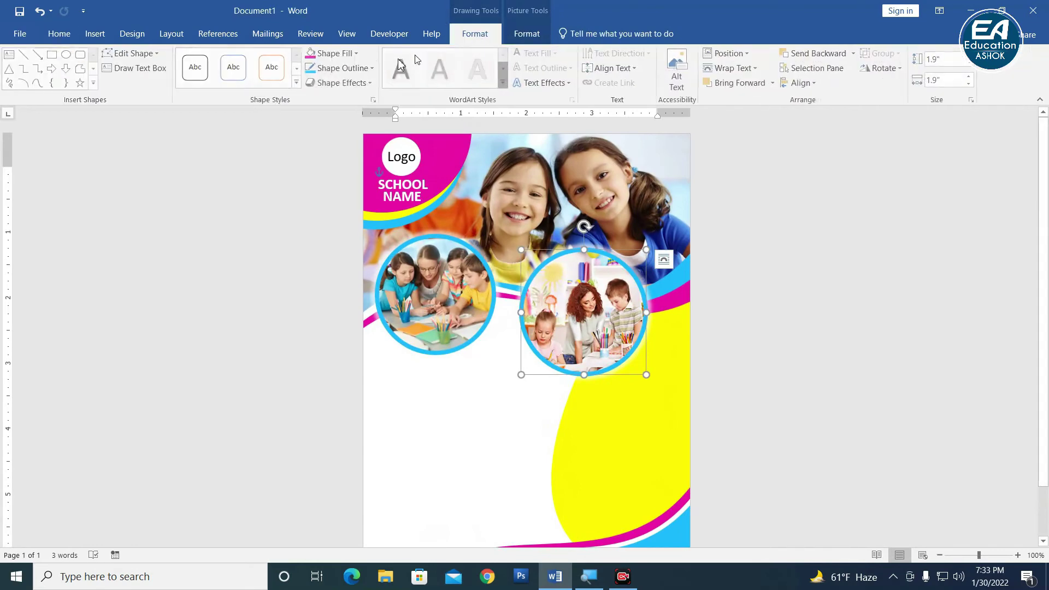
click(350, 67)
click(323, 197)
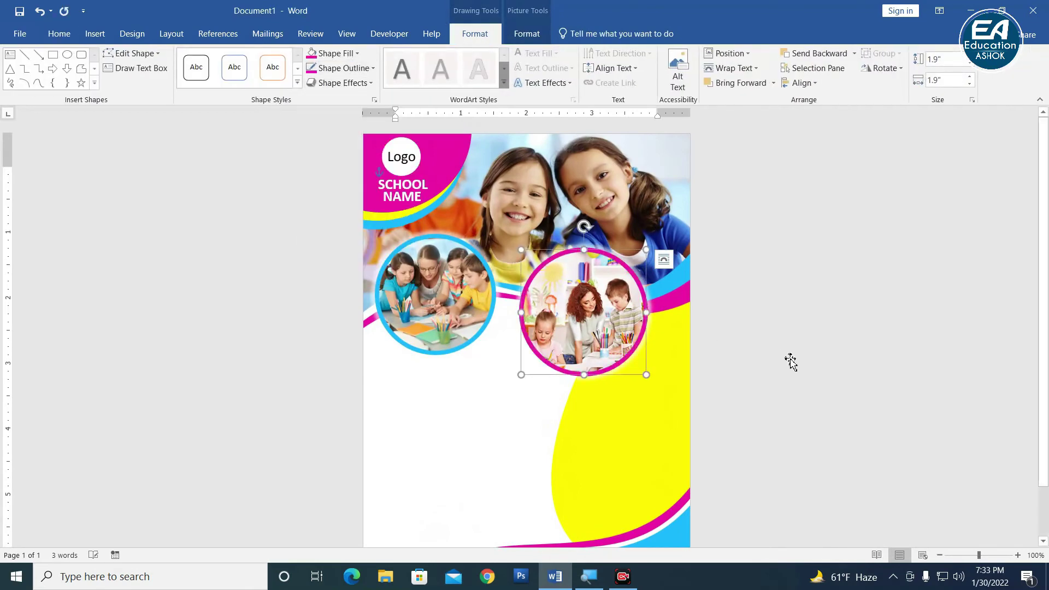
Step: Delete the stray vertical line near the circles
click(551, 339)
ctrl+scroll(568, 349, down, 1)
ctrl+scroll(568, 356, down, 3)
key(Delete)
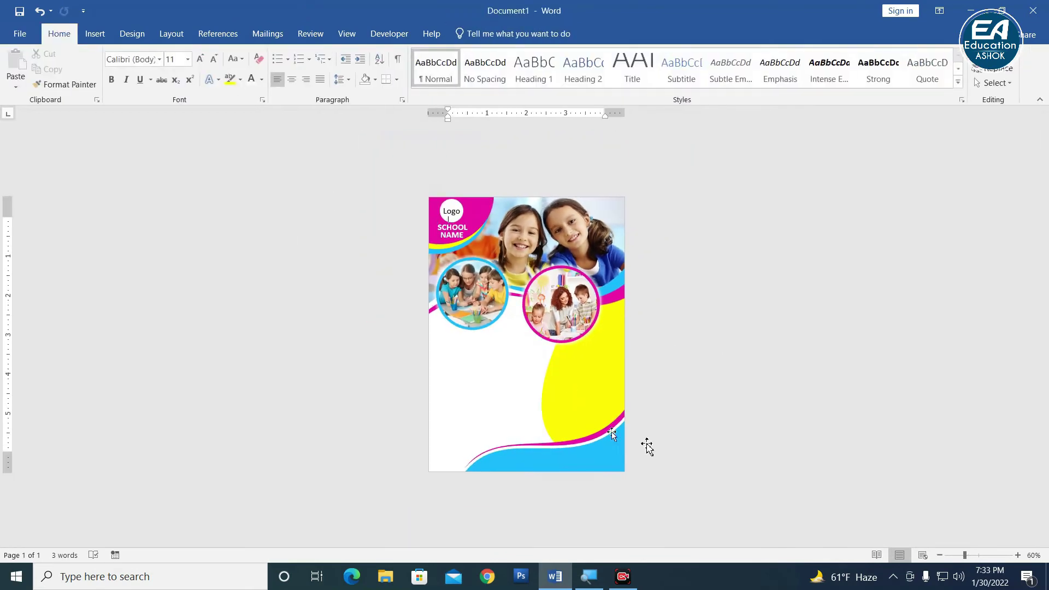
ctrl+scroll(476, 365, up, 2)
Step: Thicken the left circle's outline and set the right circle's outline weight to 6 pt
click(459, 306)
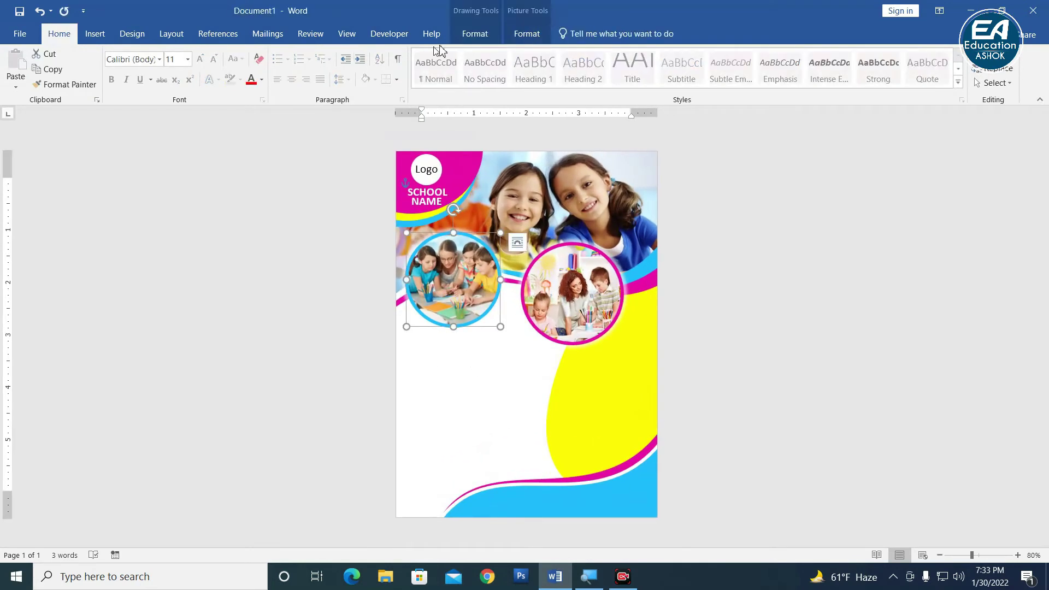
click(475, 34)
click(343, 68)
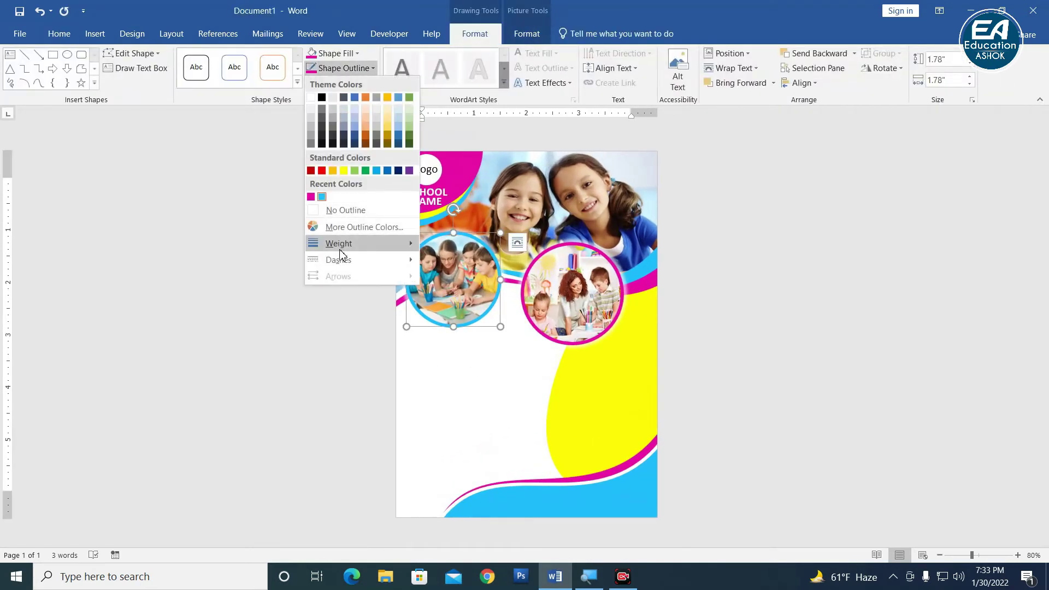
click(437, 357)
click(572, 304)
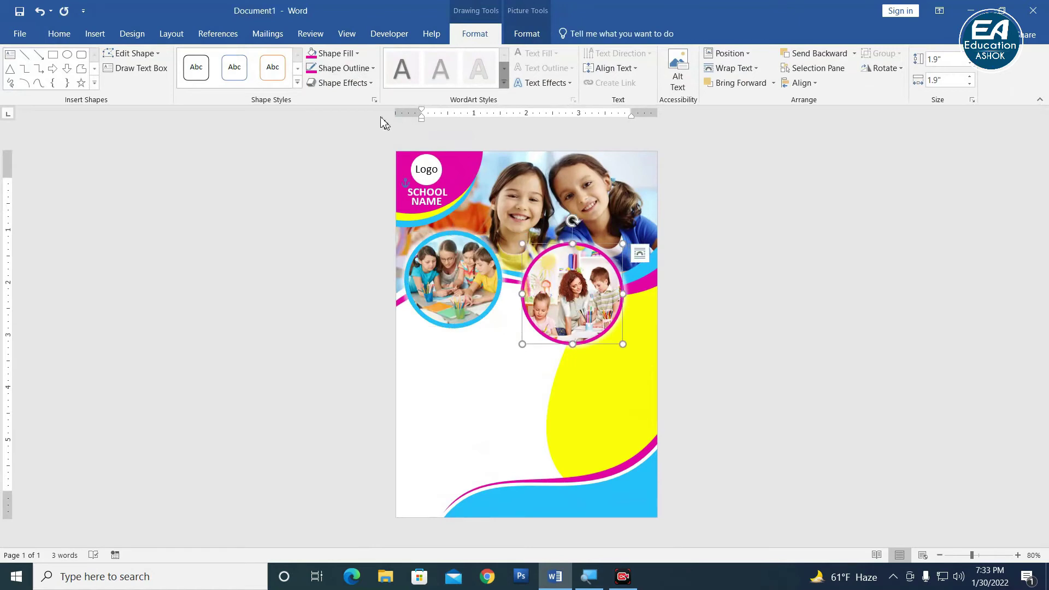
click(347, 71)
mouse_move(339, 244)
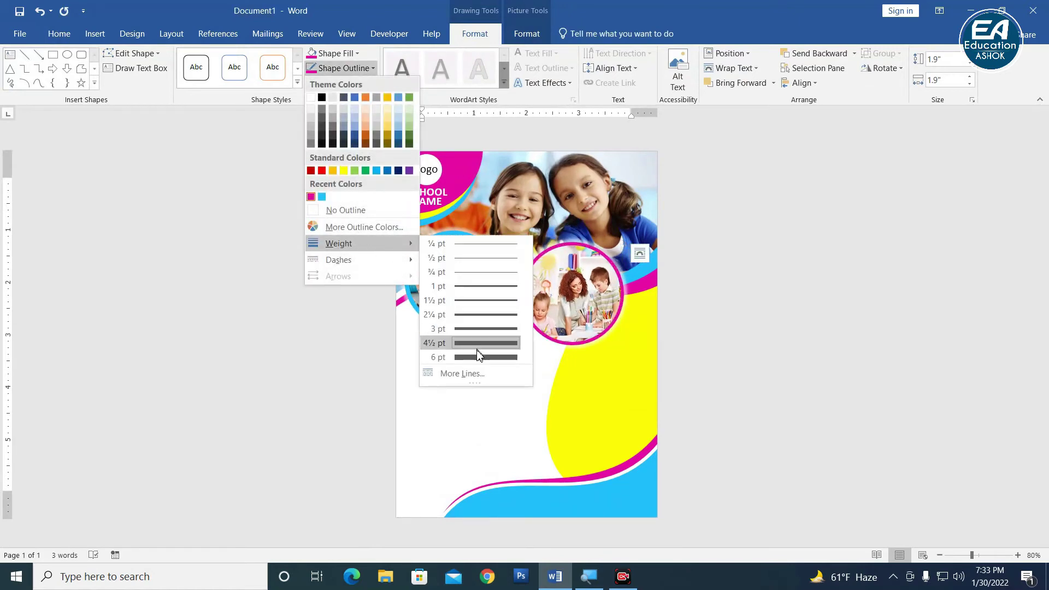
click(482, 357)
click(902, 375)
scroll(598, 344, down, 3)
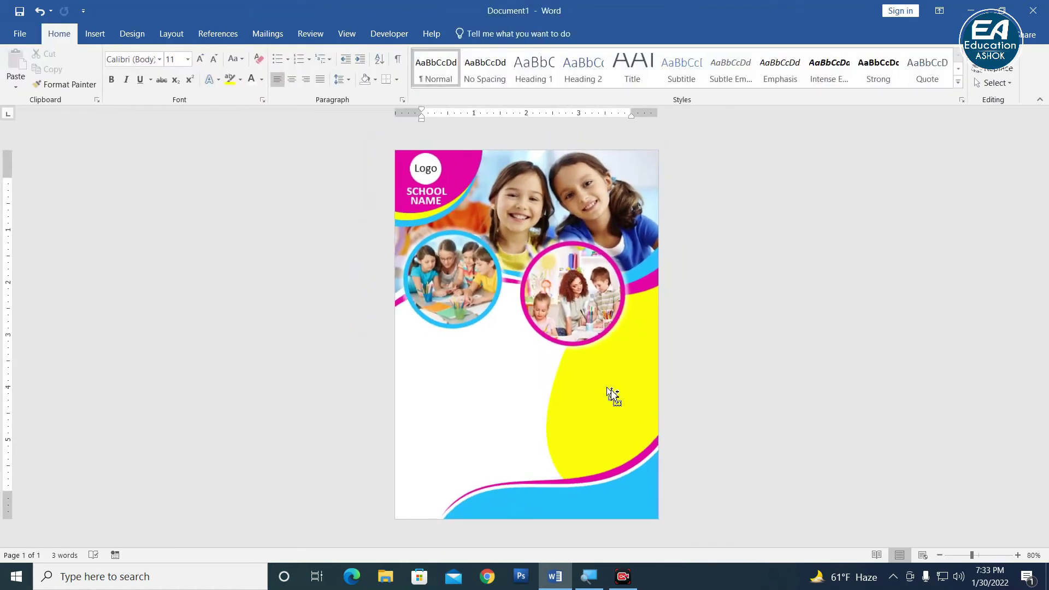
scroll(678, 406, up, 4)
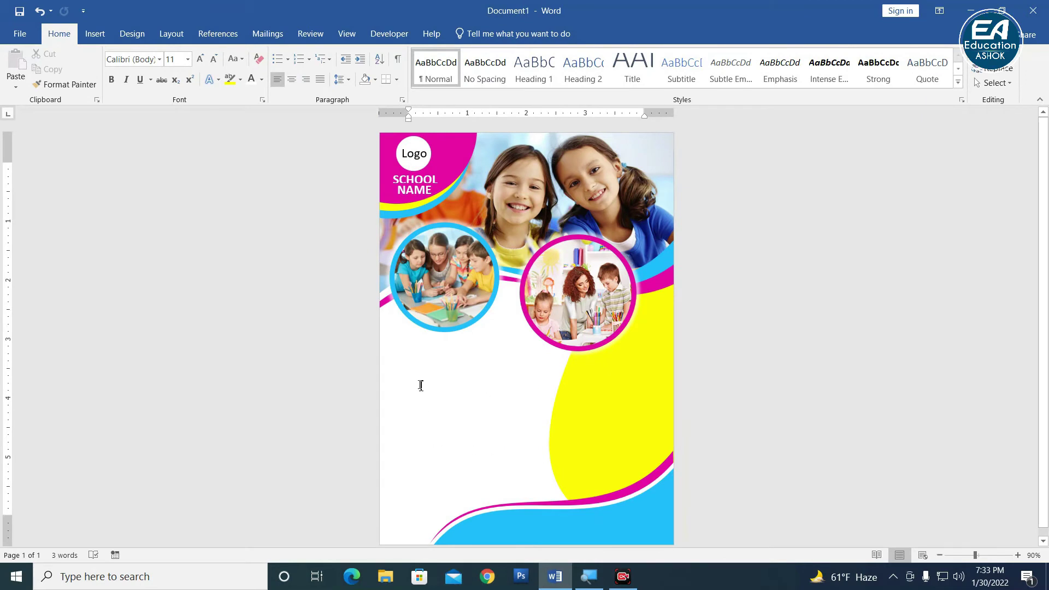
scroll(578, 394, down, 1)
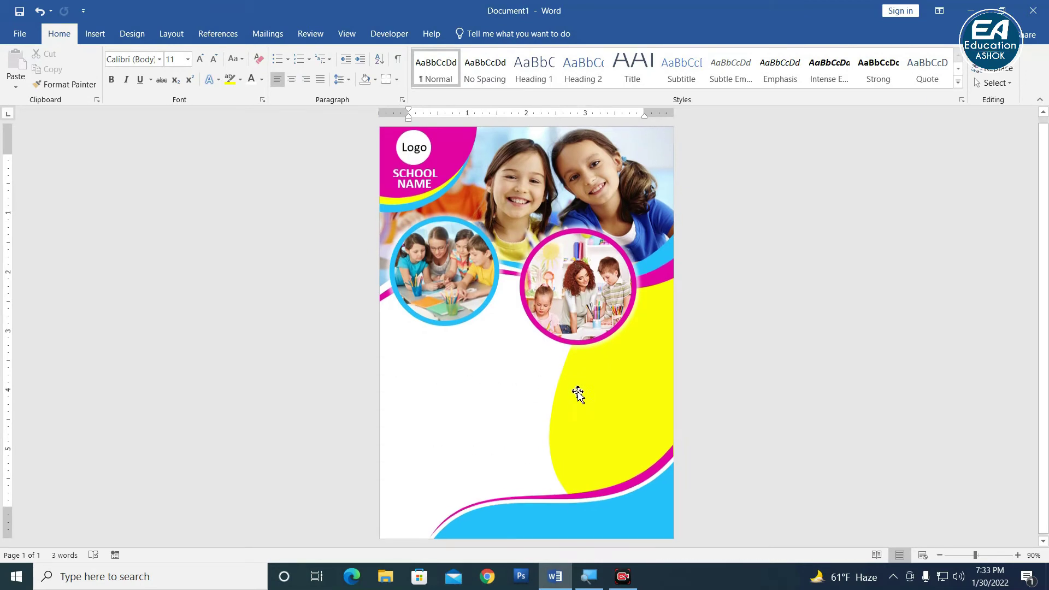
Step: Insert plain WordArt below the circle photos and type HEADLINE
click(95, 34)
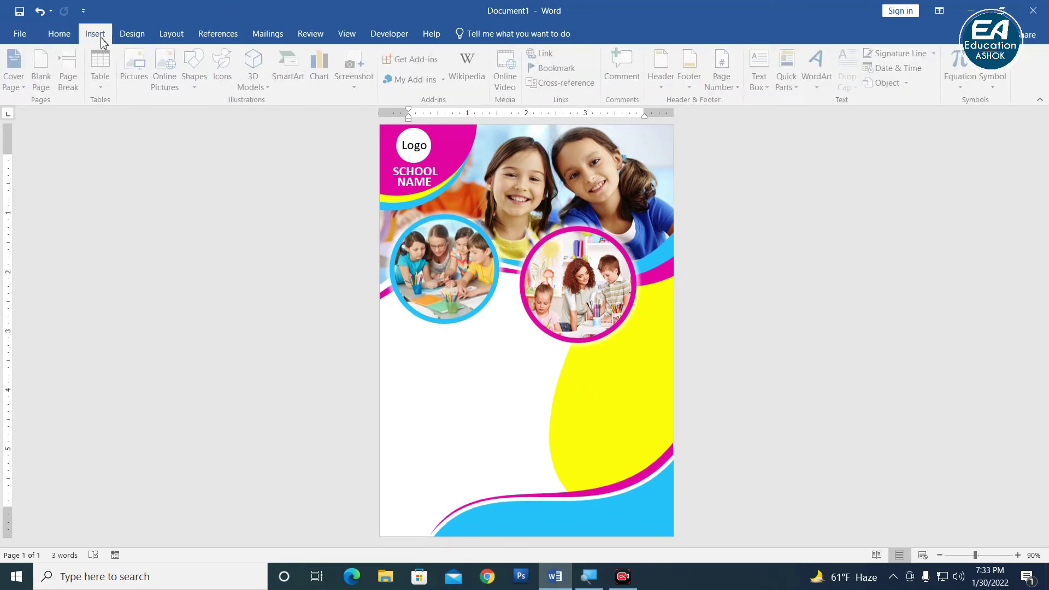
click(820, 82)
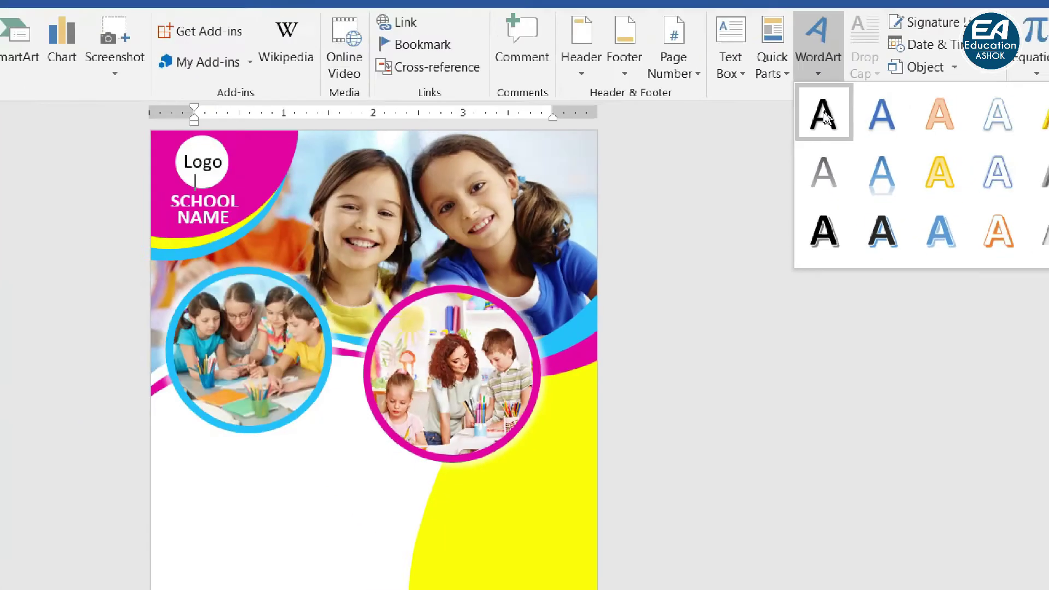
click(824, 117)
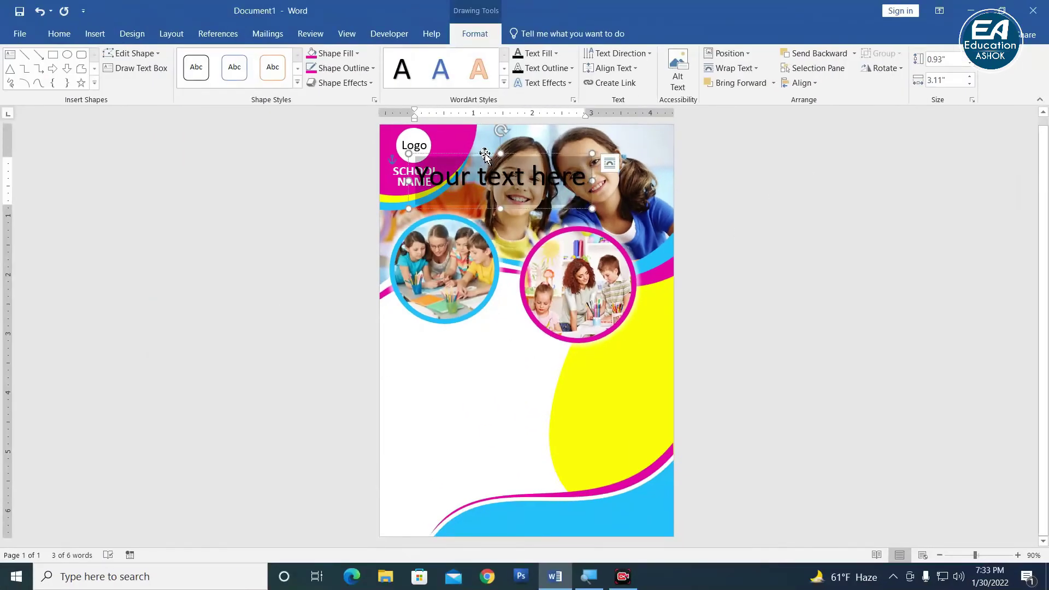
drag(485, 155, 465, 337)
key(ctrl+a)
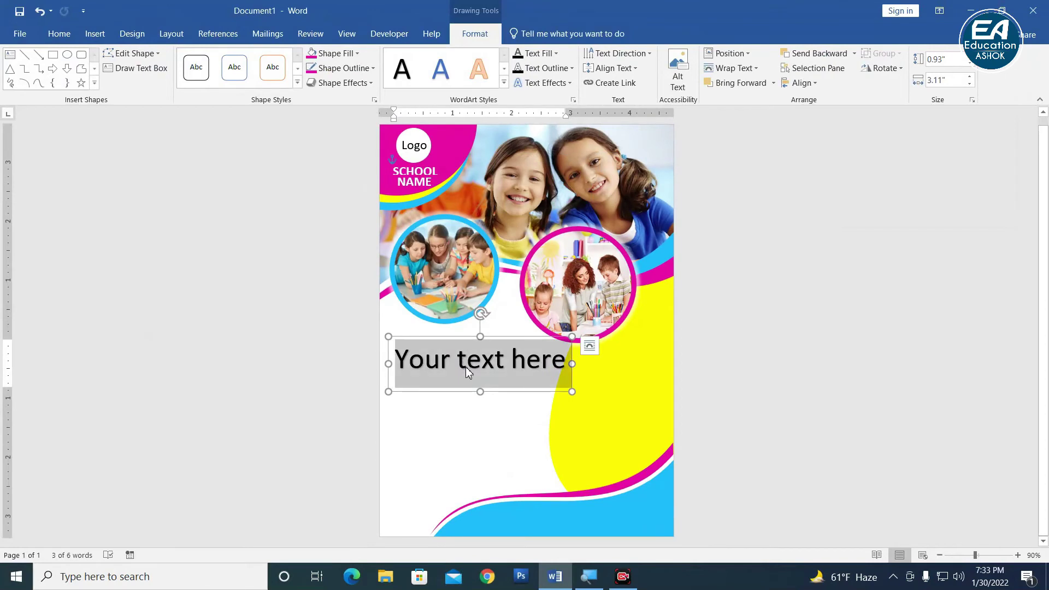
text(HE)
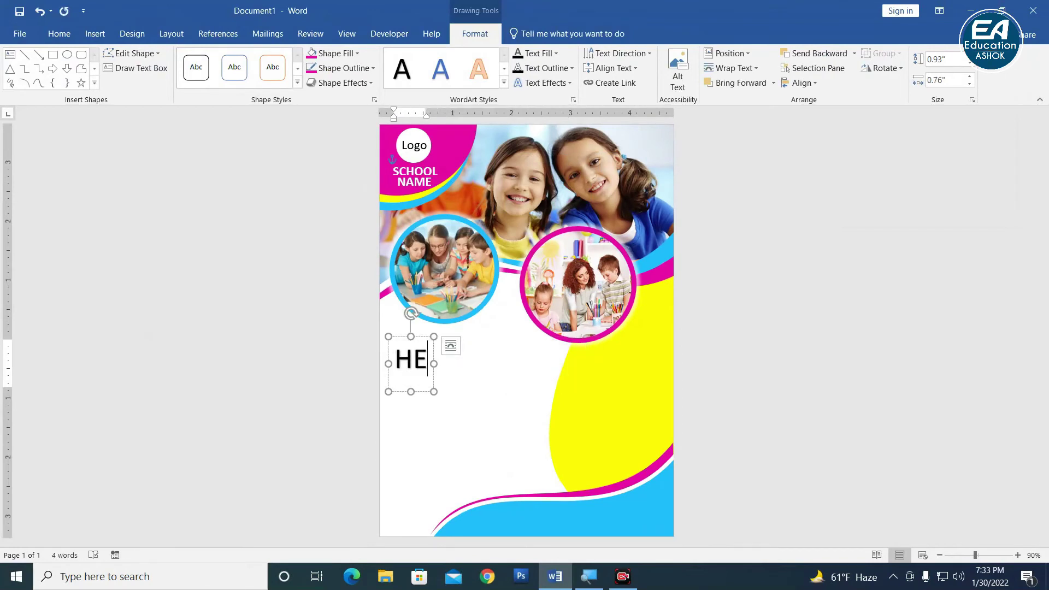
text(ADLINE)
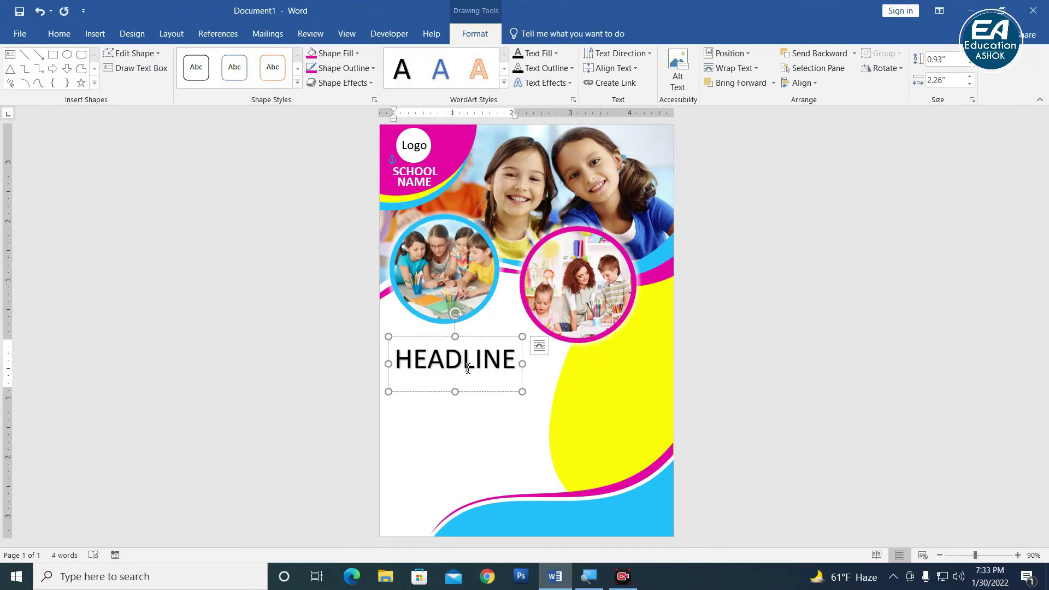
Step: Format HEADLINE in ADAM.CG PRO font, size 40, magenta pink colour
key(ctrl+a)
click(59, 33)
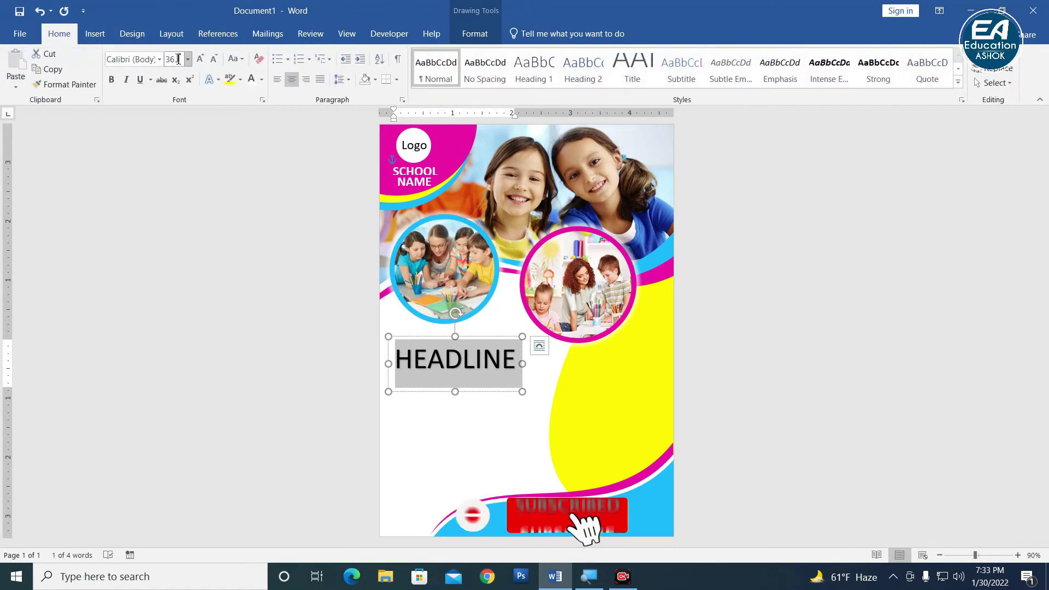
click(159, 59)
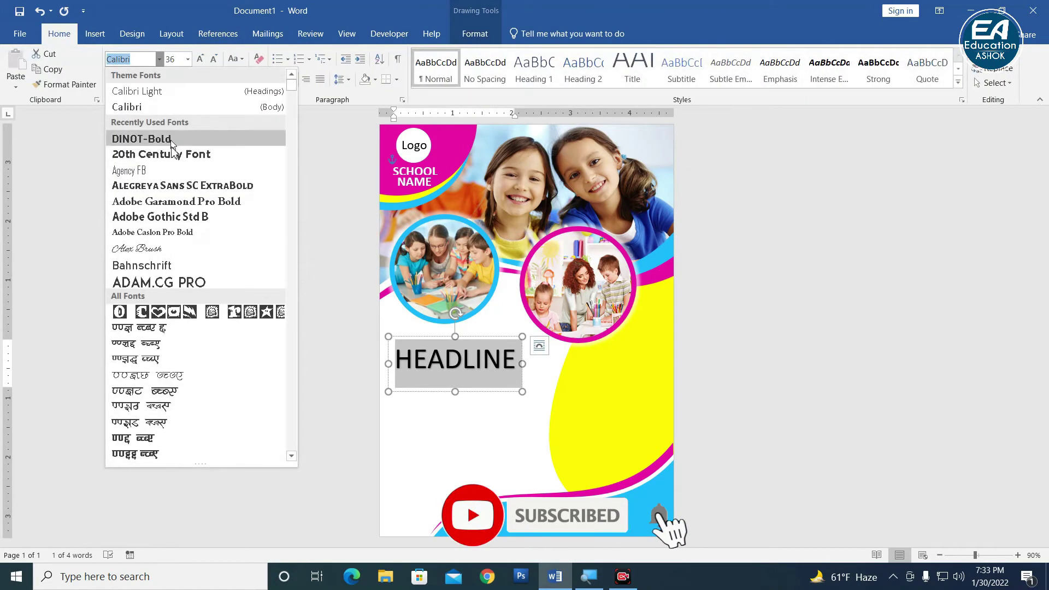
click(172, 283)
click(200, 59)
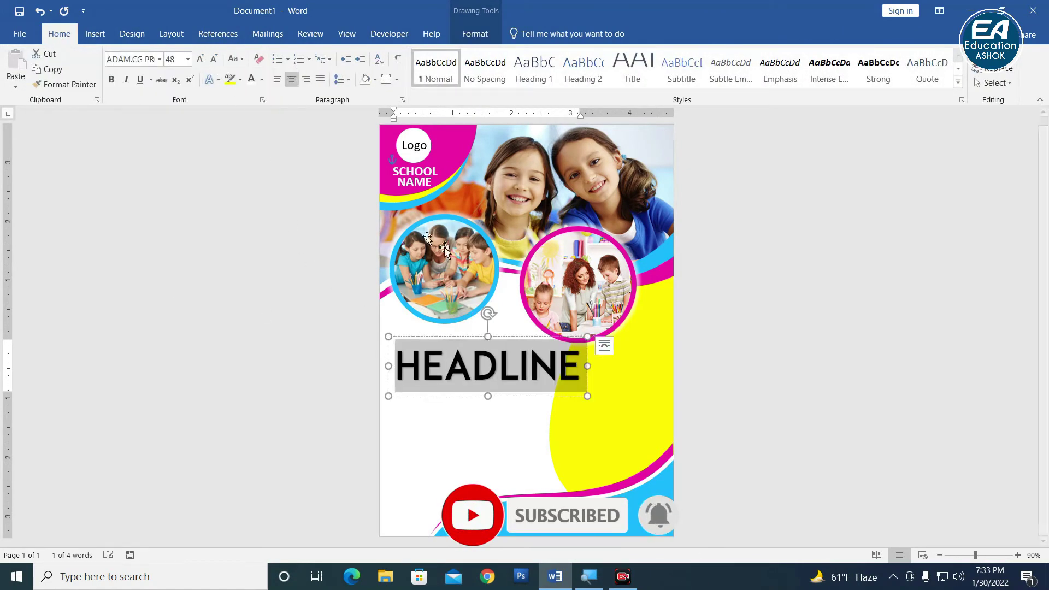
click(214, 59)
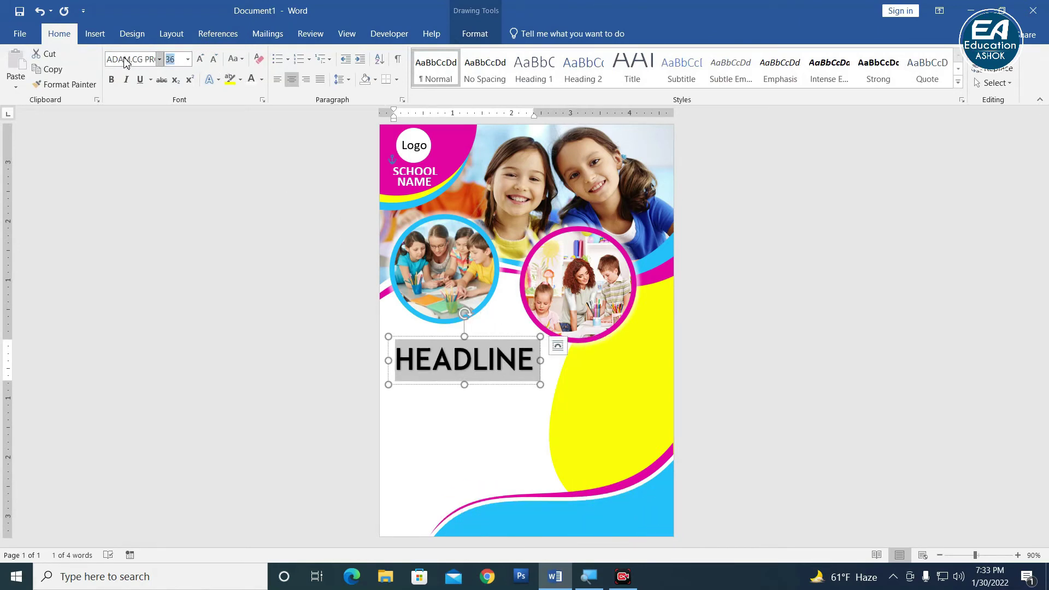
text(40)
key(Return)
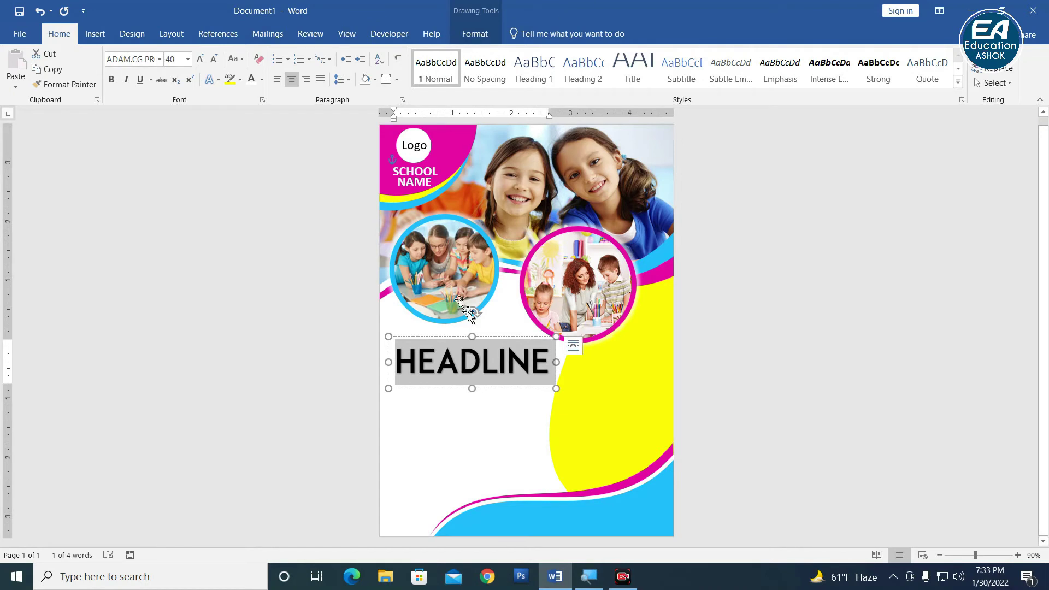
drag(494, 339, 492, 333)
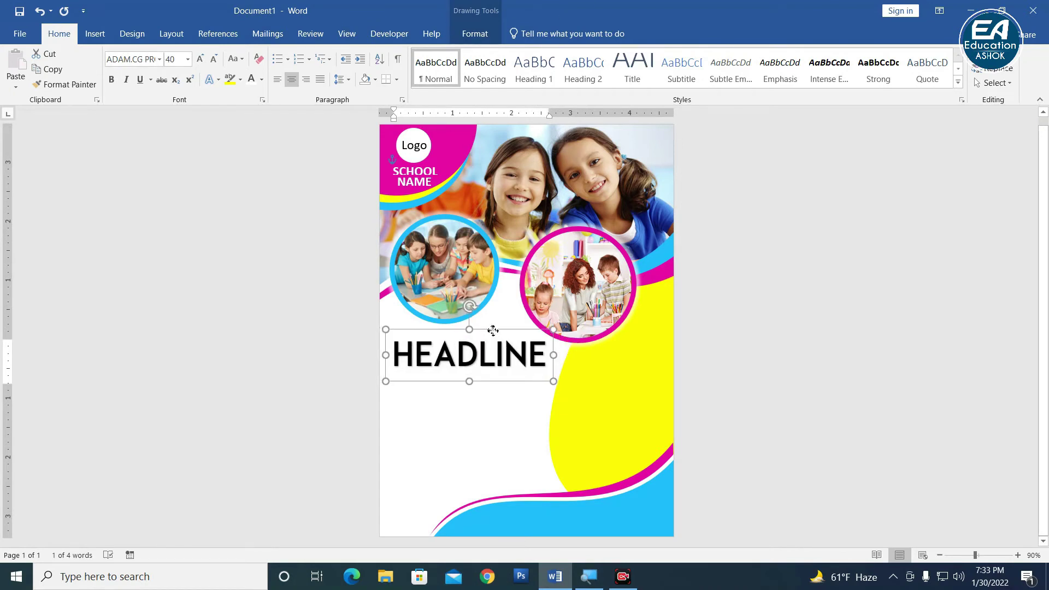
click(262, 79)
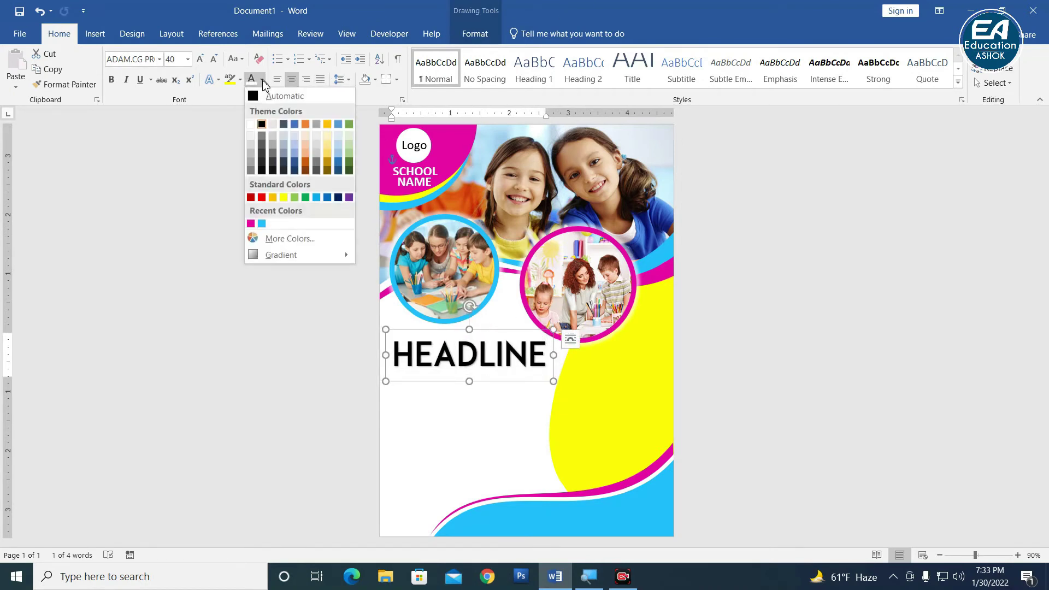
click(255, 223)
click(668, 323)
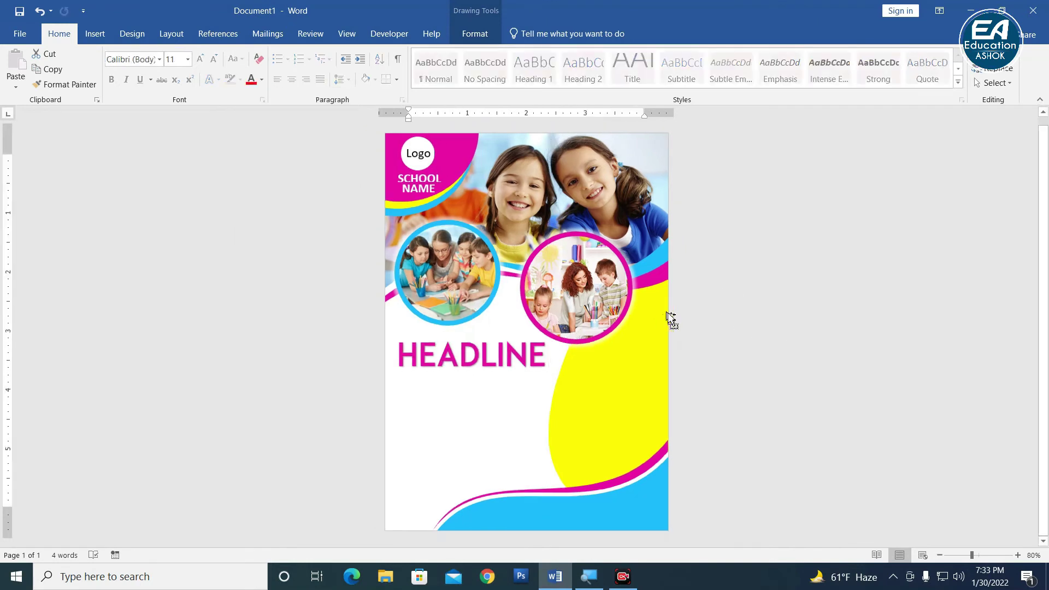
Step: Duplicate the HEADLINE text box with Ctrl+D
scroll(694, 331, down, 2)
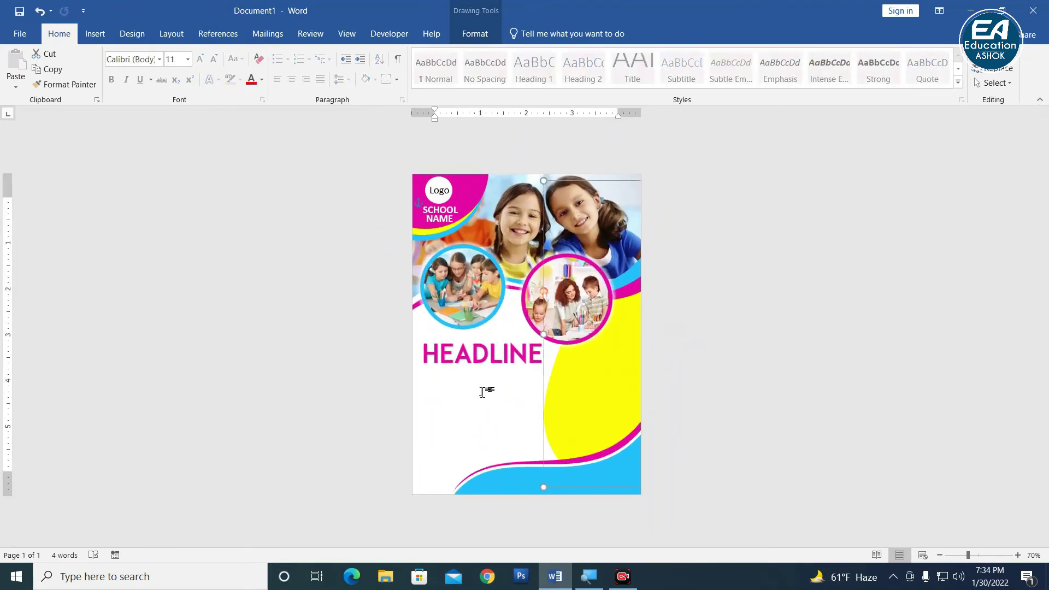
scroll(656, 368, up, 3)
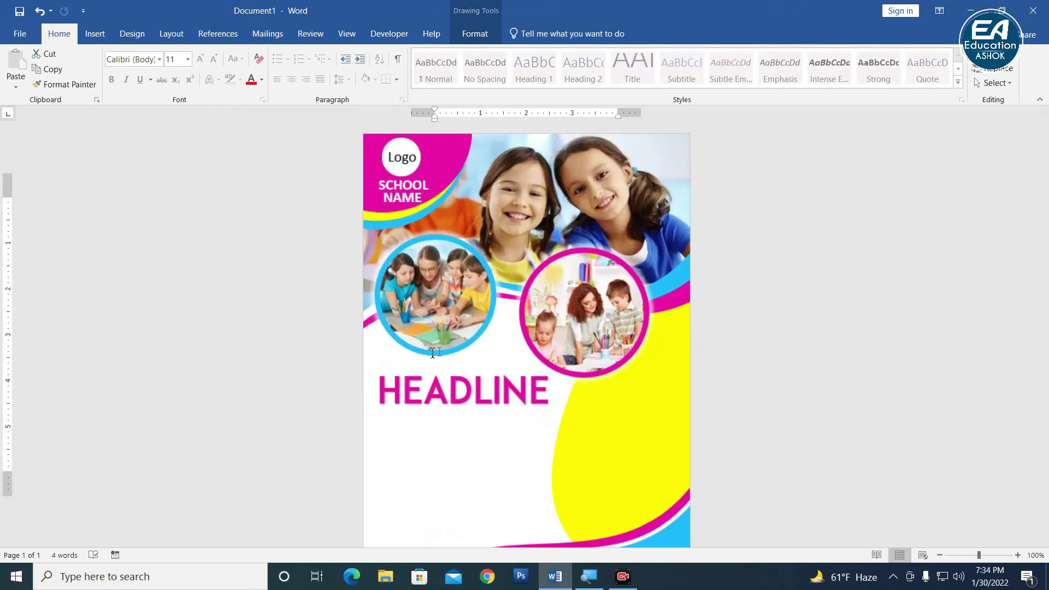
scroll(546, 378, down, 2)
click(448, 342)
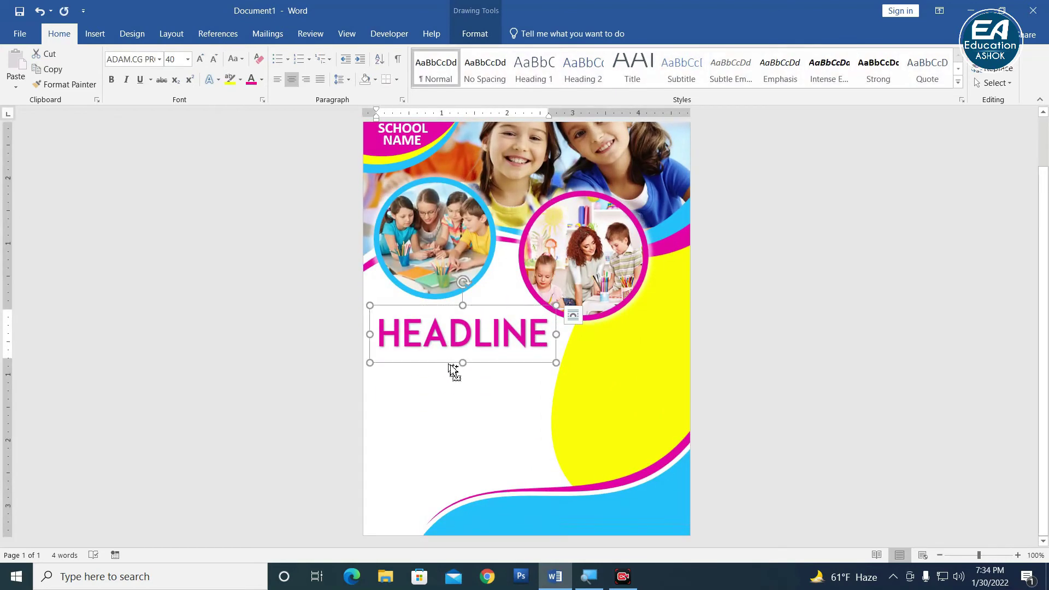
click(457, 362)
key(ctrl+d)
Step: Move the copy below HEADLINE, clear formatting, apply No Spacing and type 'Sub-Headline Goes Here'
drag(457, 377, 457, 420)
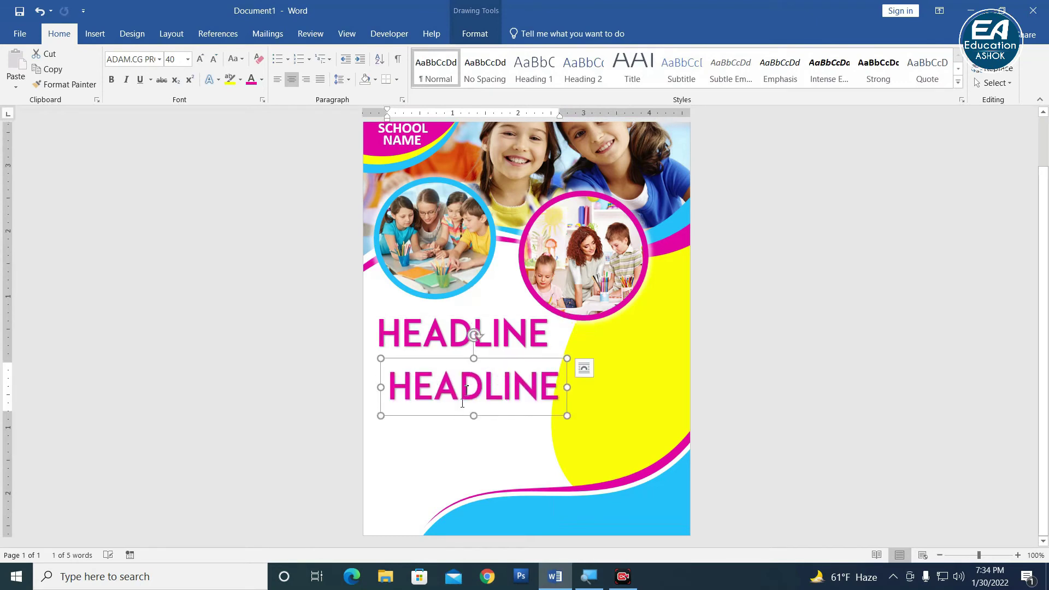
click(258, 60)
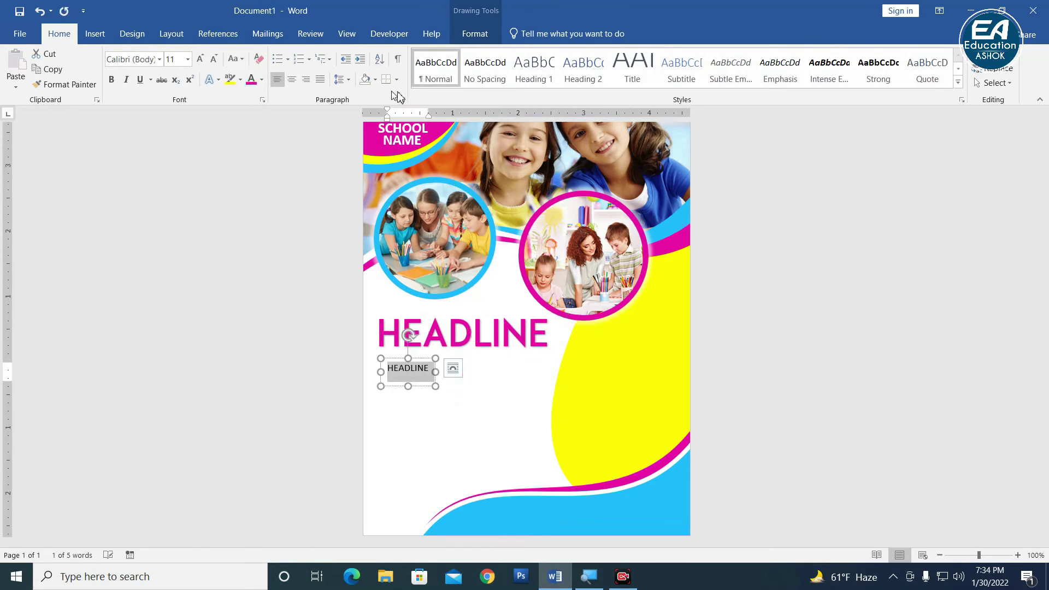
click(484, 76)
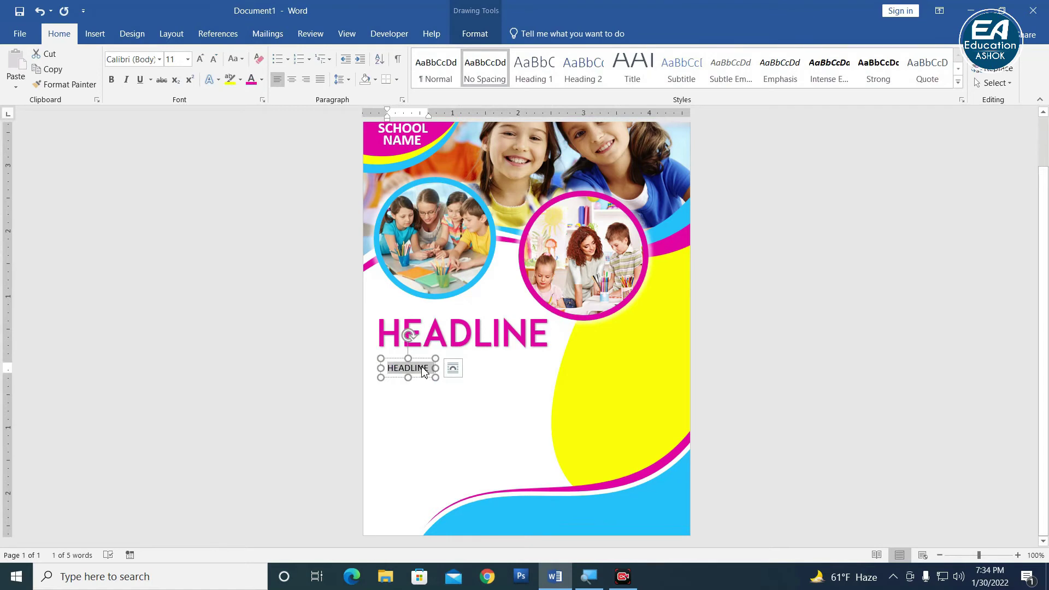
text(Sub)
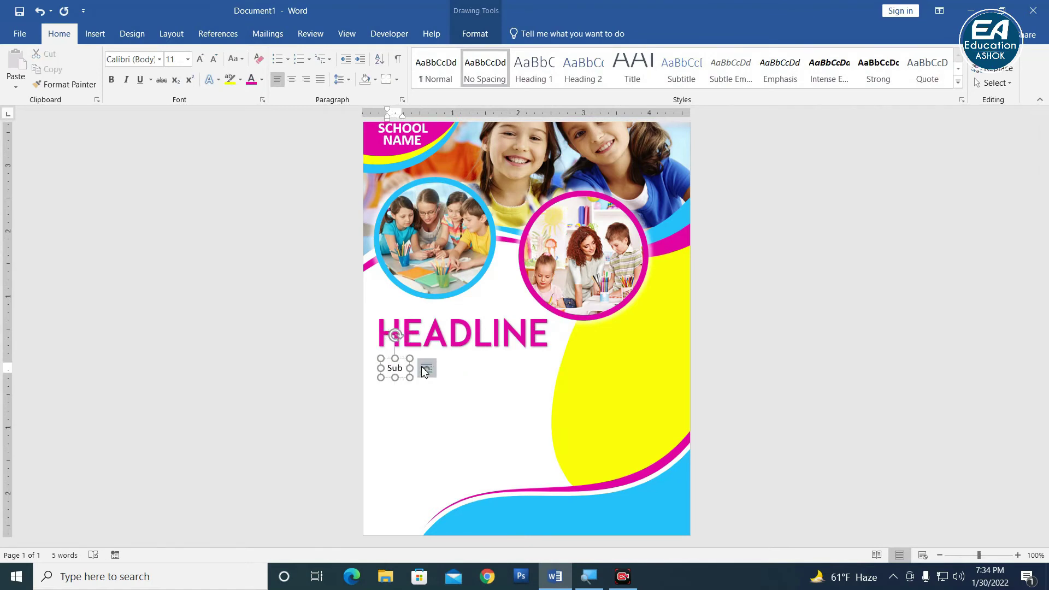
text(-Headln)
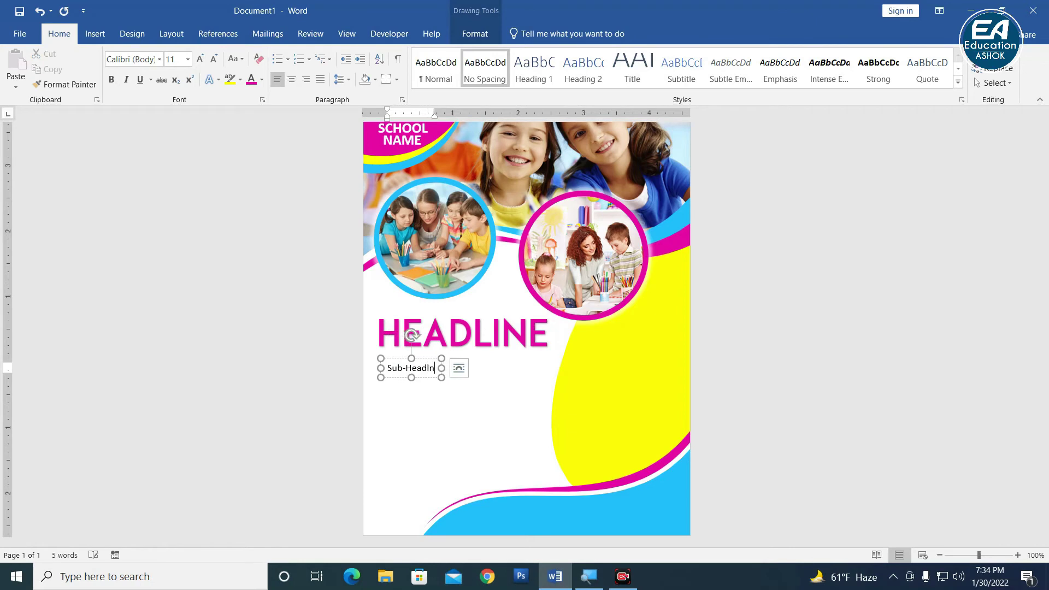
key(BackSpace)
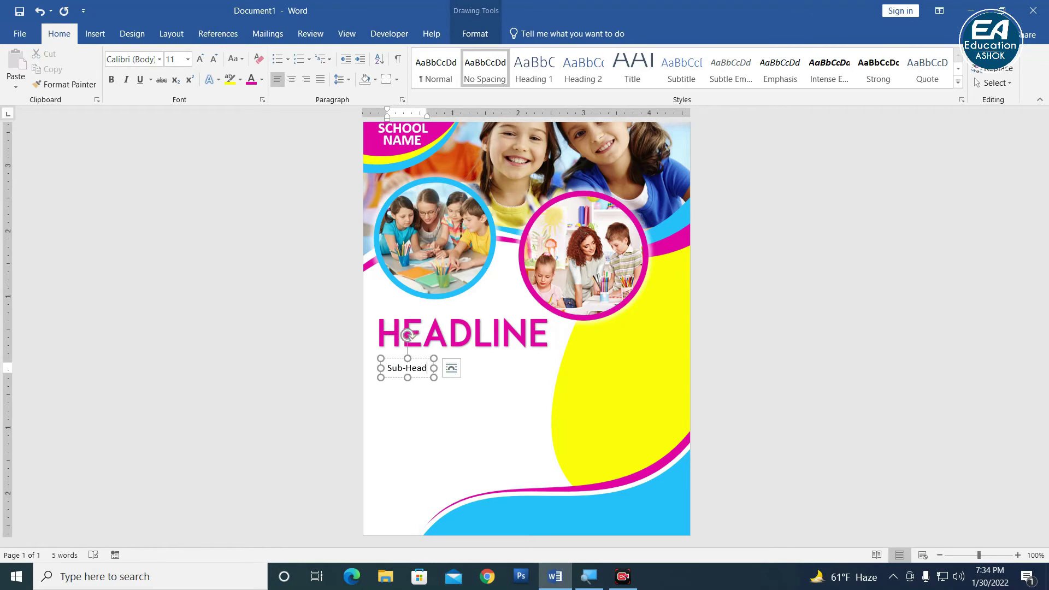
text(line )
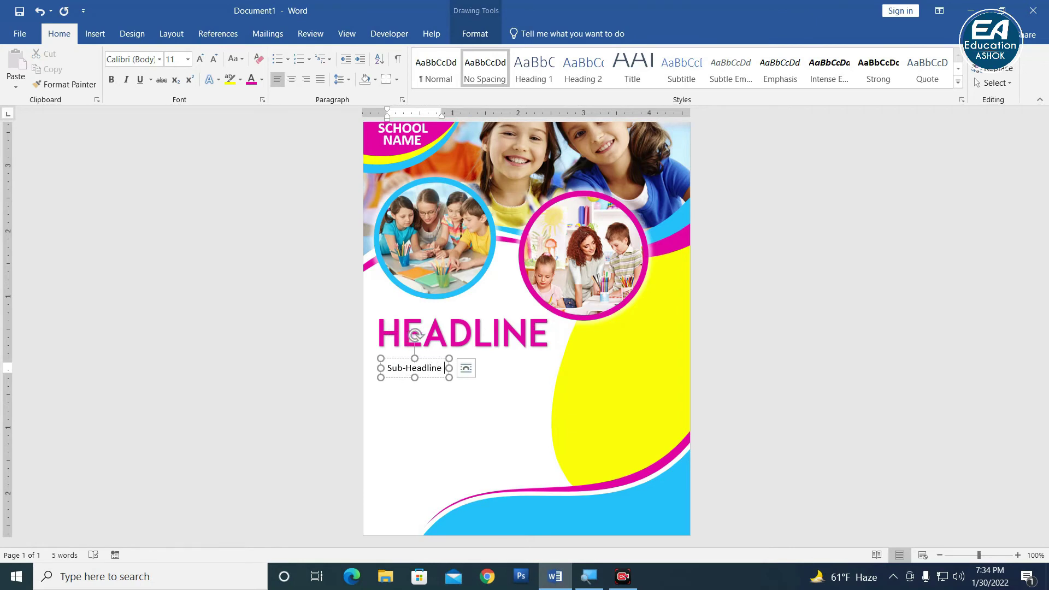
text(Goes Here)
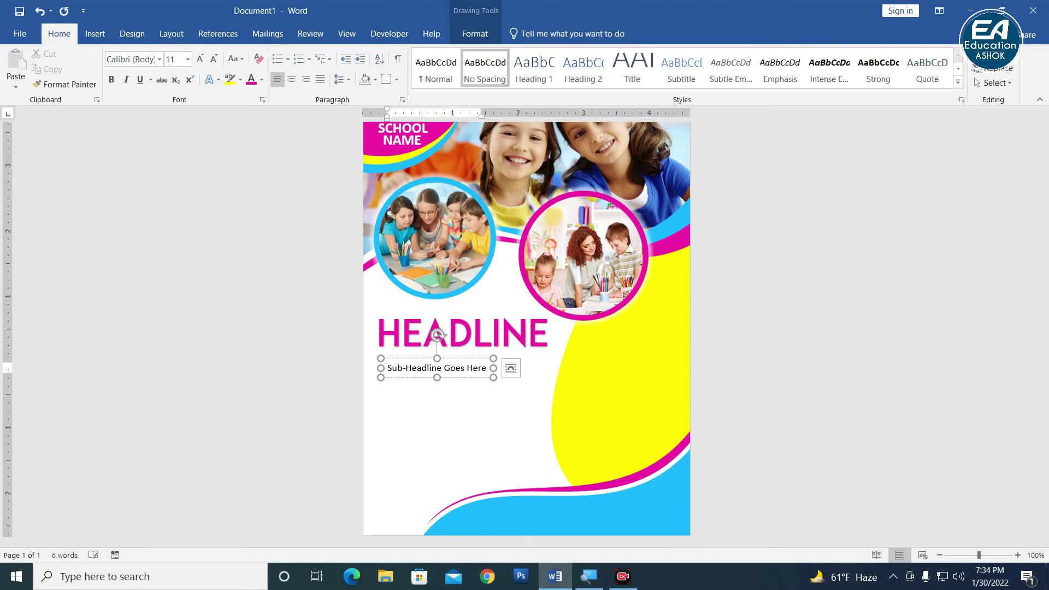
Step: Make the sub-headline bold 16 pt and position it just under HEADLINE
triple_click(423, 368)
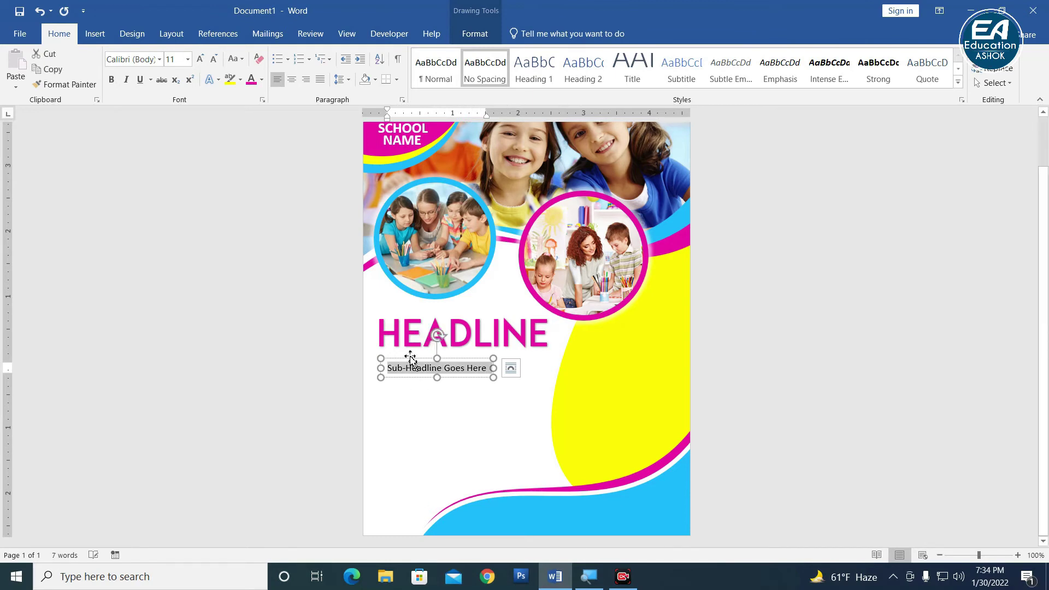
click(201, 61)
click(201, 62)
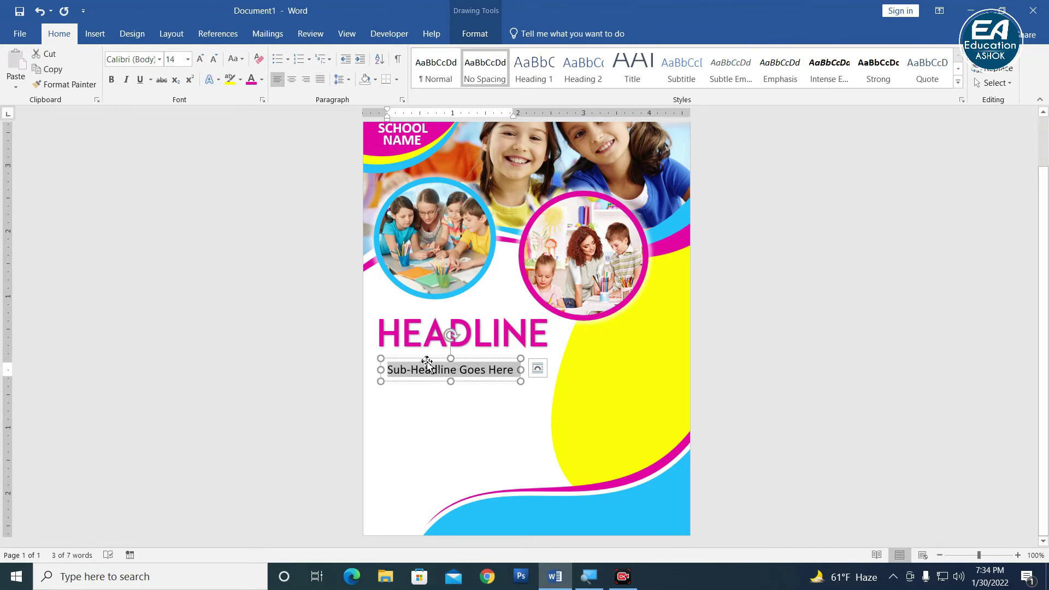
drag(428, 364, 418, 350)
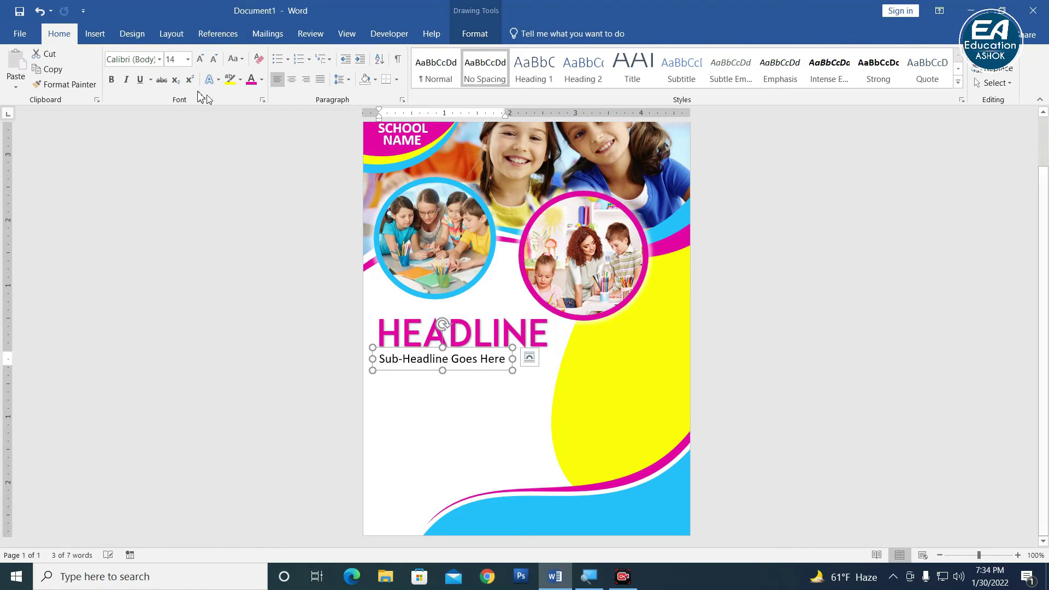
click(111, 79)
click(201, 60)
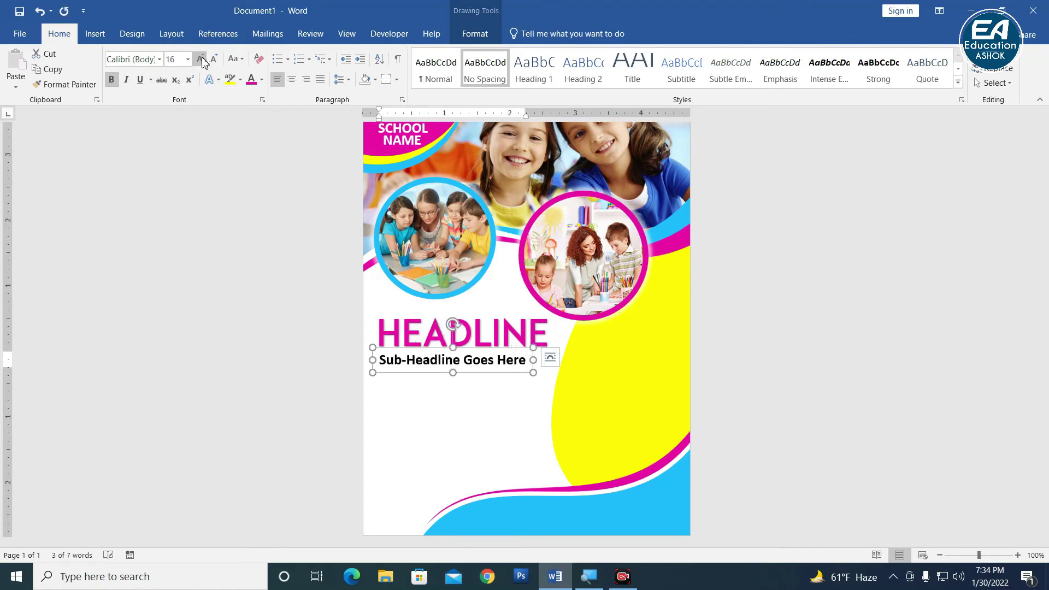
click(201, 60)
click(202, 62)
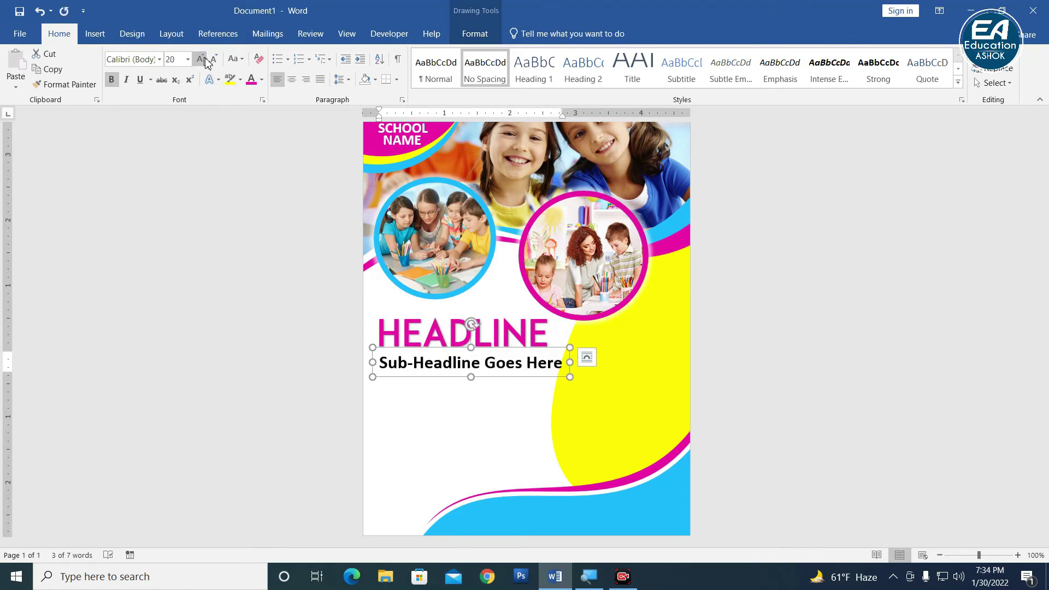
click(213, 59)
click(213, 59)
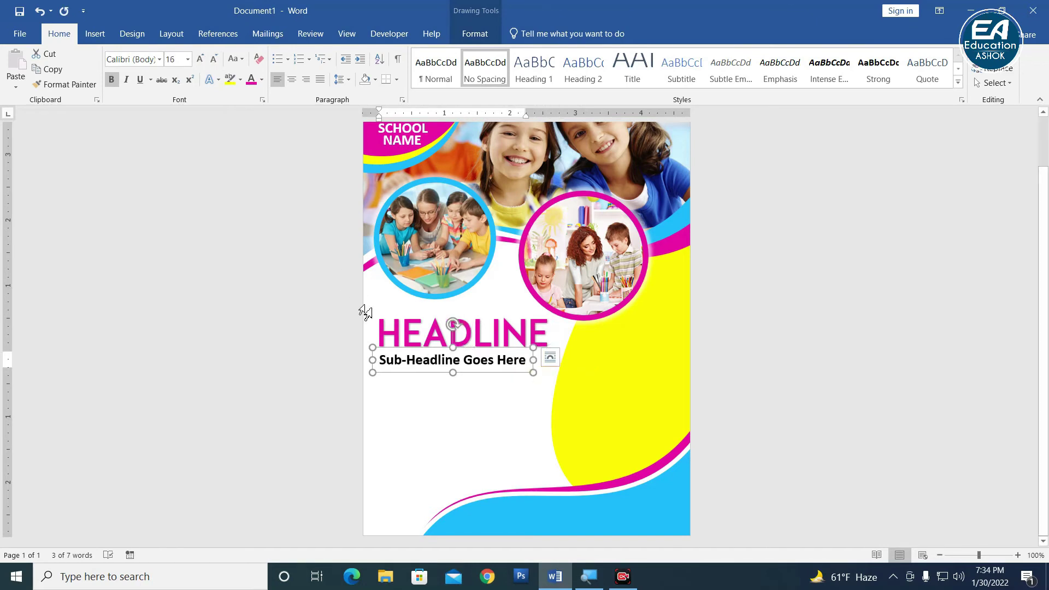
click(550, 375)
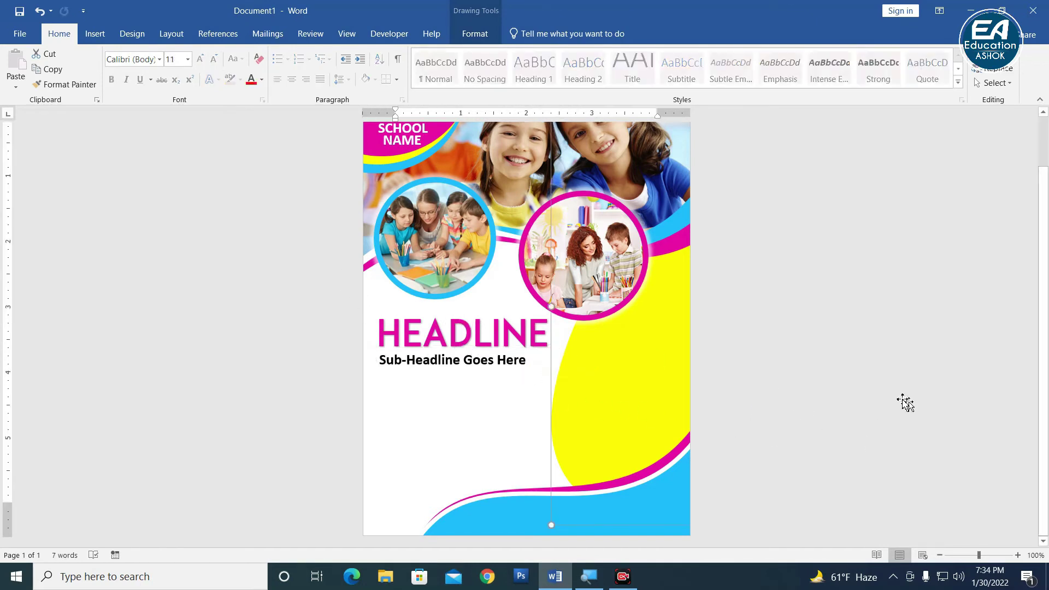
scroll(410, 398, up, 1)
Step: Draw a horizontal line beneath the sub-headline and bring up its Format Shape settings
click(96, 33)
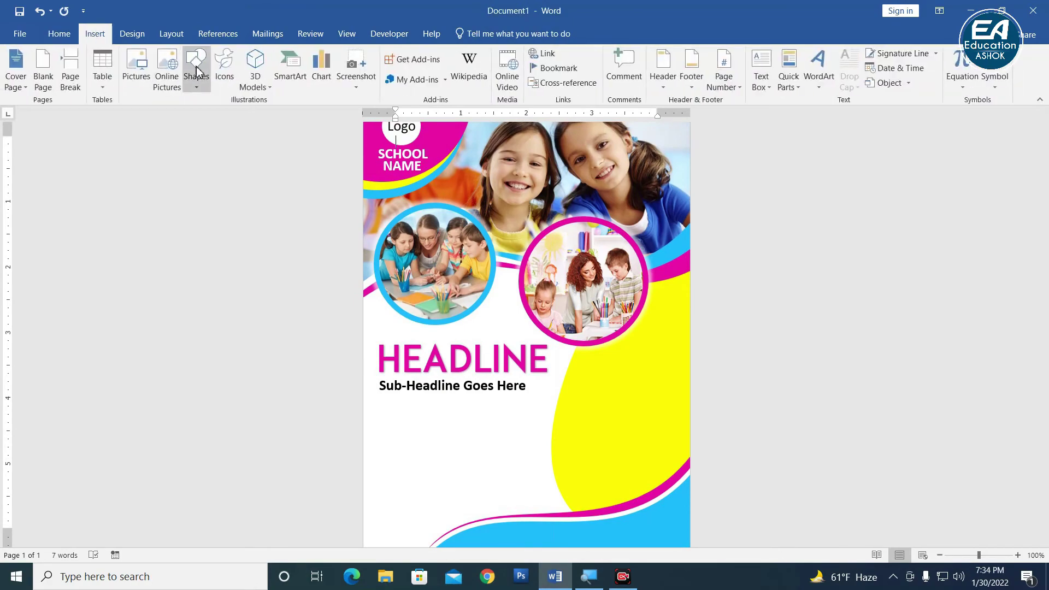
click(197, 71)
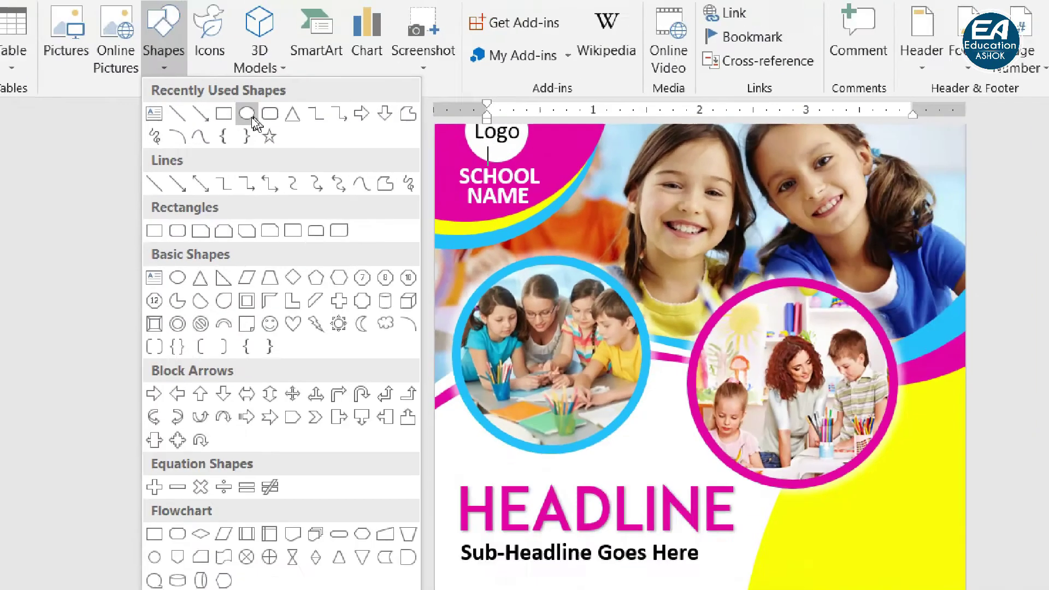
click(249, 116)
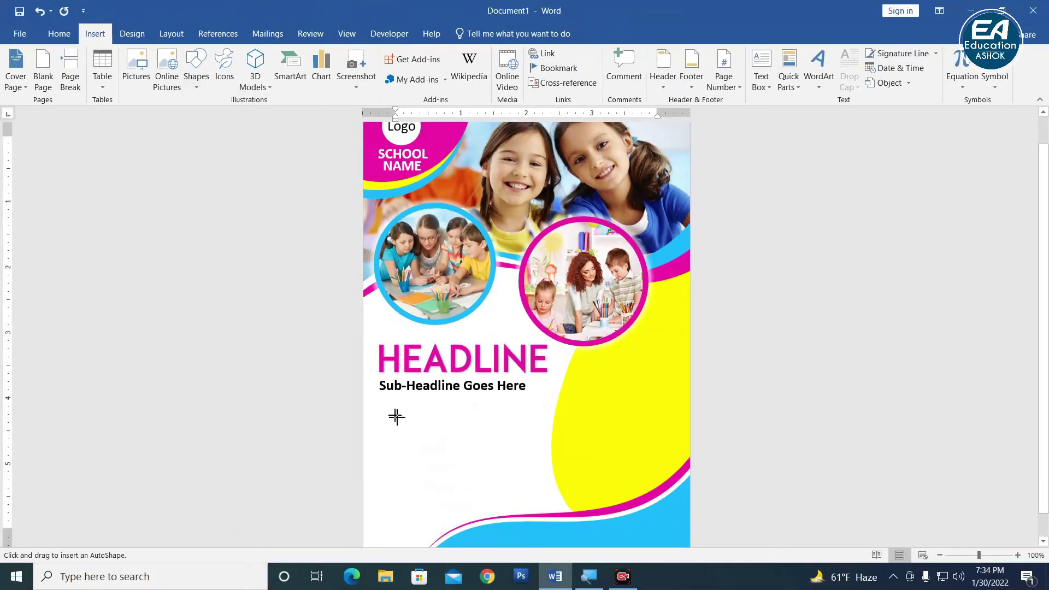
drag(396, 417, 618, 417)
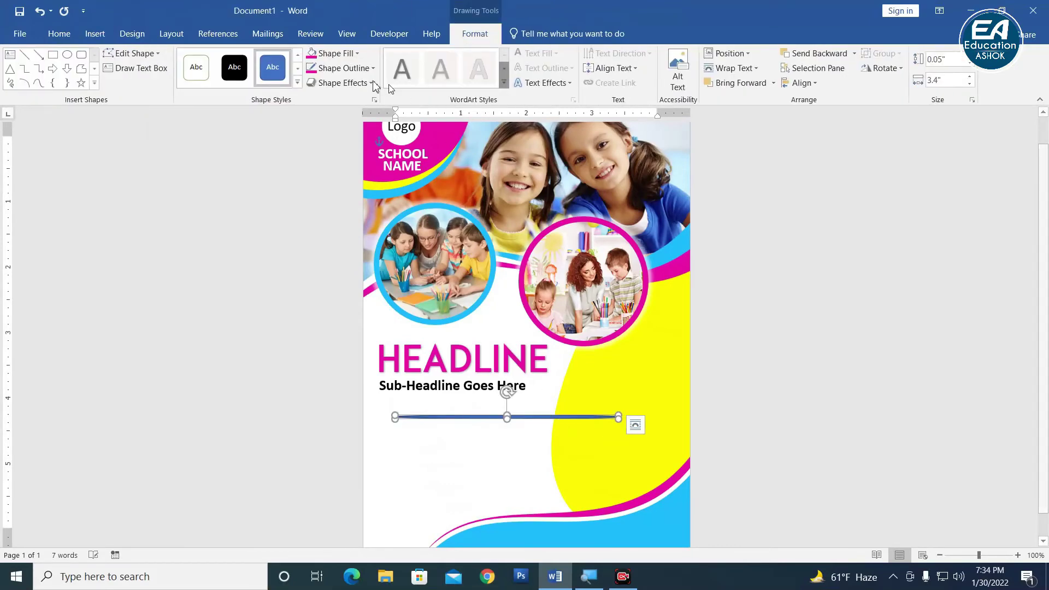
right_click(528, 418)
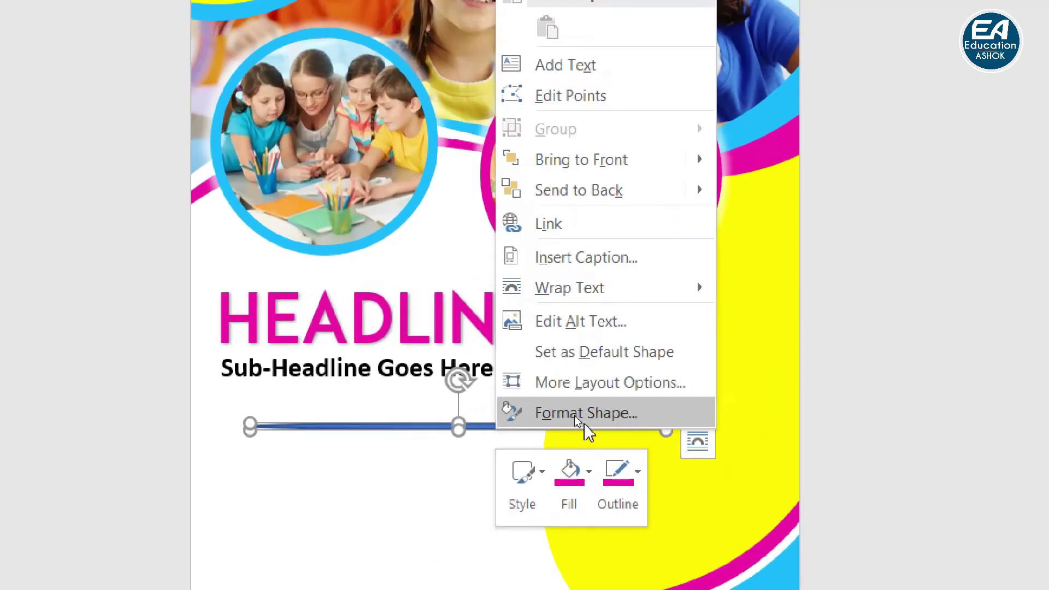
click(568, 411)
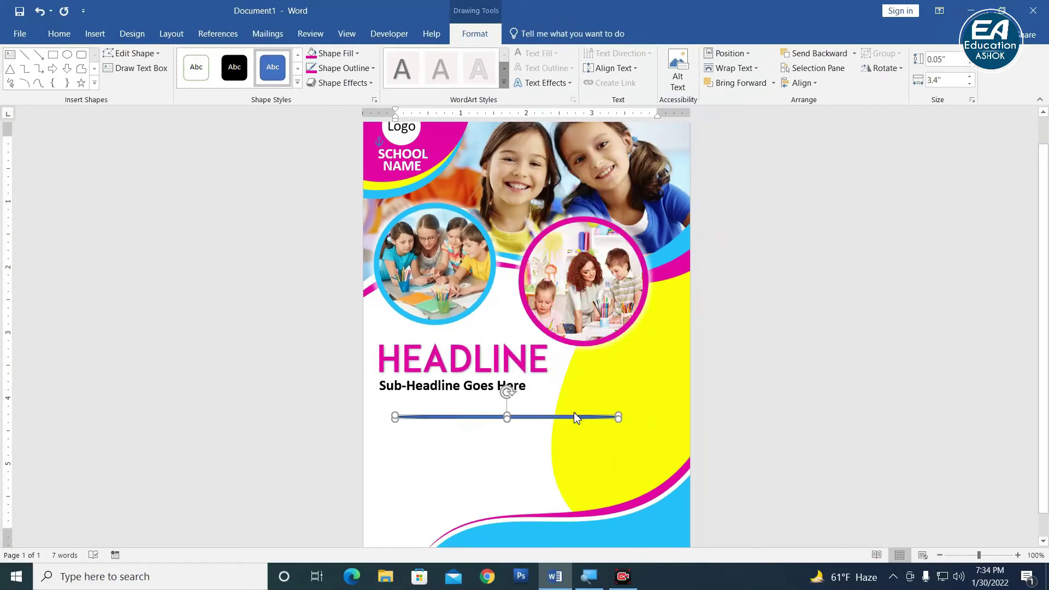
Step: Give the line a gradient fill of type Path with only two stops
click(875, 174)
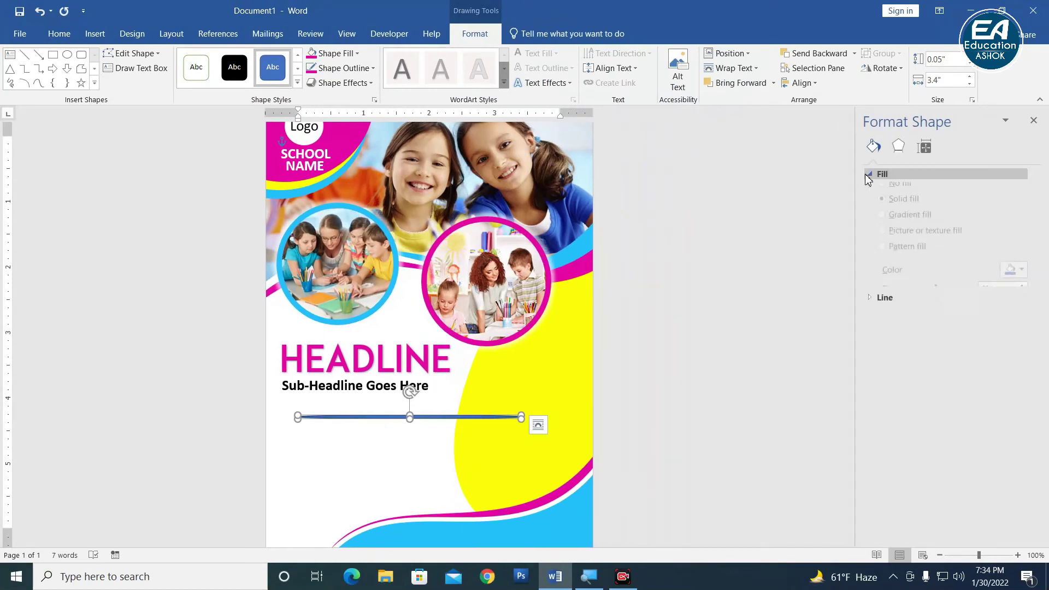
click(912, 229)
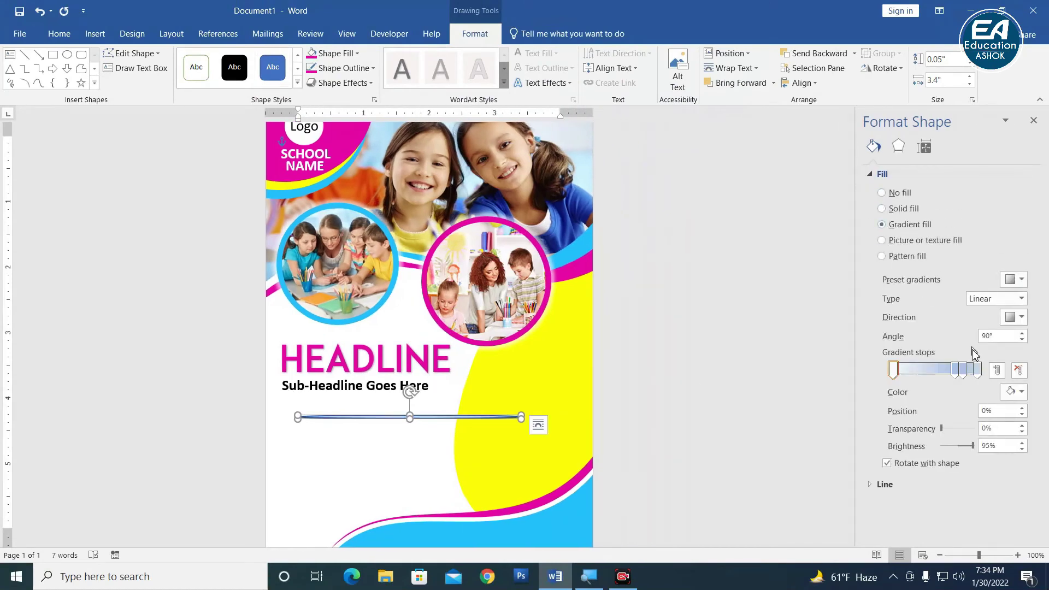
click(963, 376)
click(1019, 370)
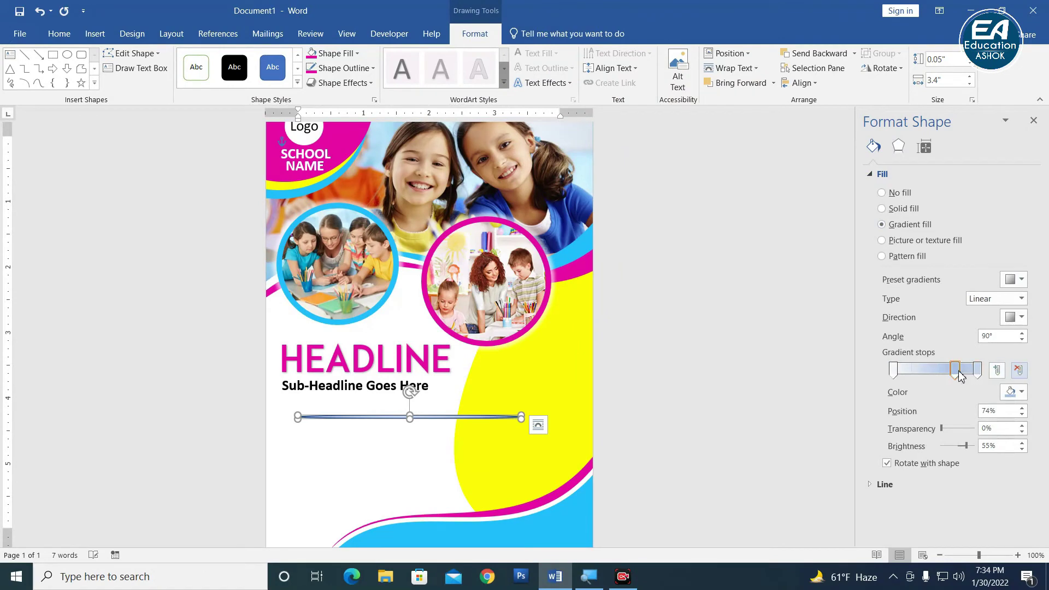
click(1019, 371)
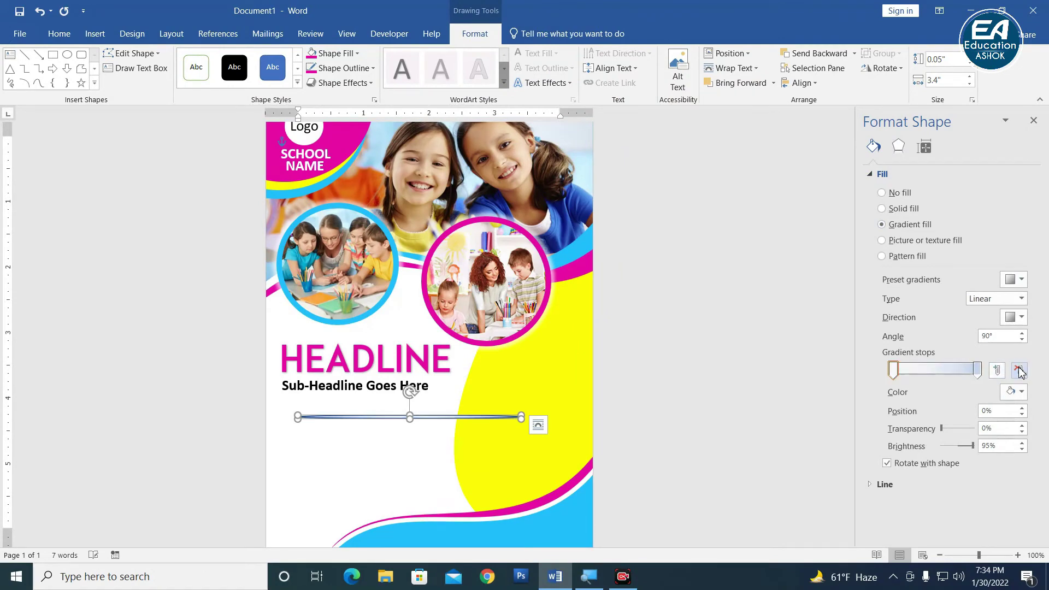
click(1022, 300)
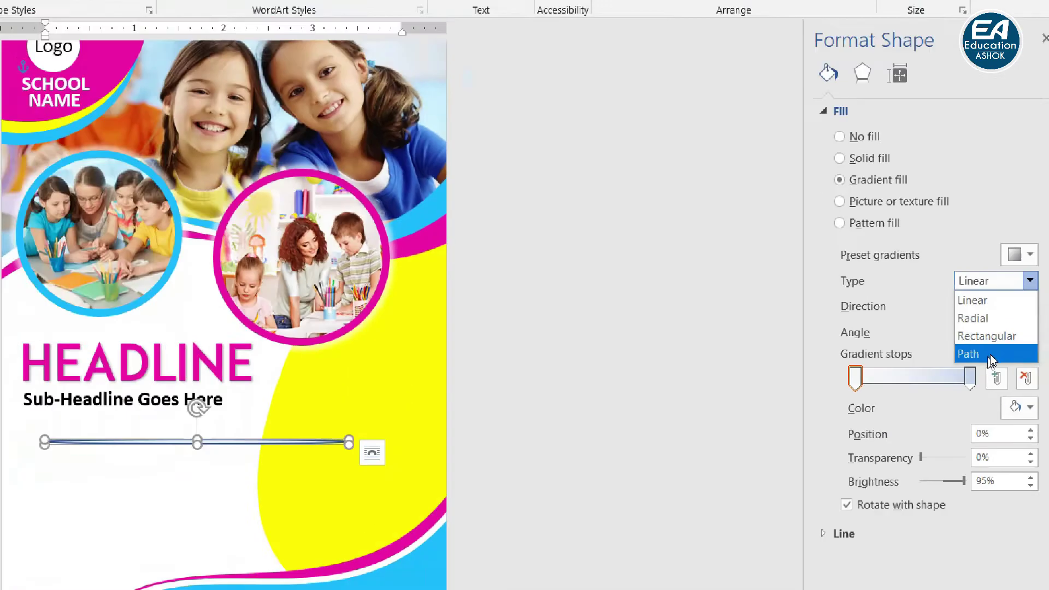
click(994, 355)
Step: Set the gradient stops: magenta on the left, mostly transparent on the right
click(978, 371)
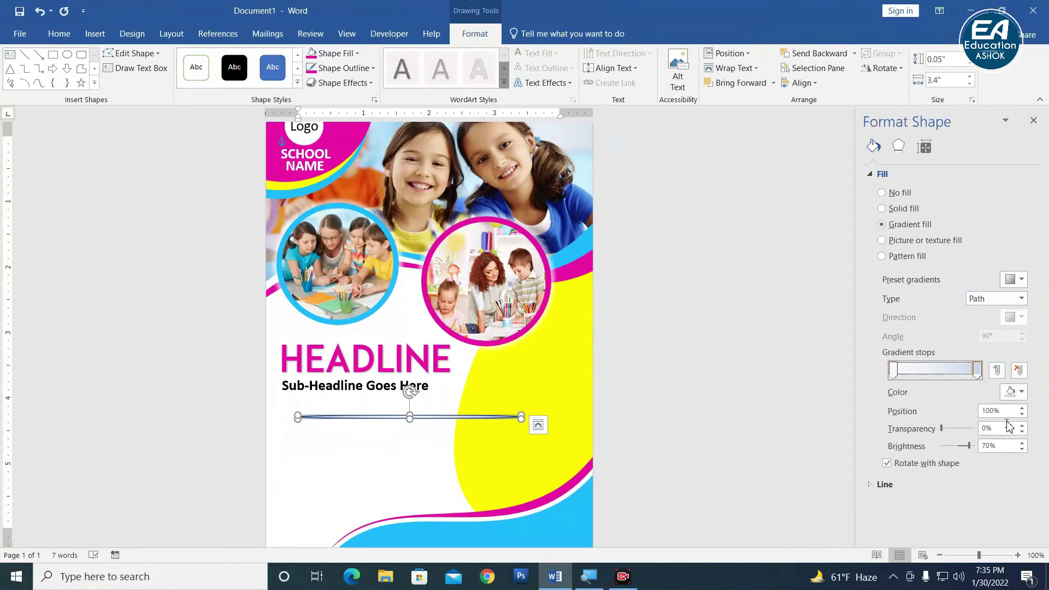
click(1018, 392)
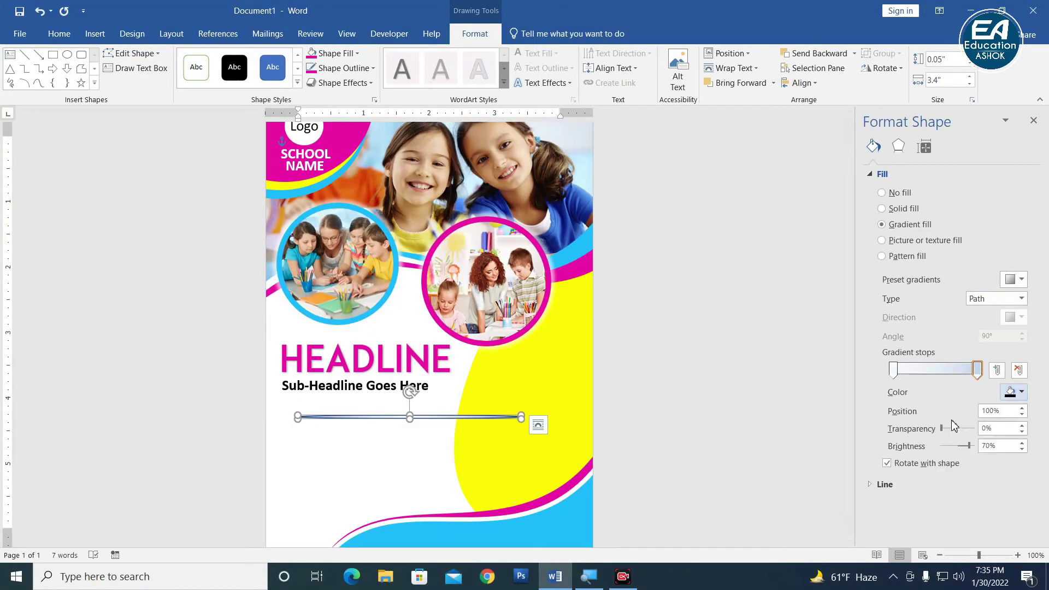
click(953, 423)
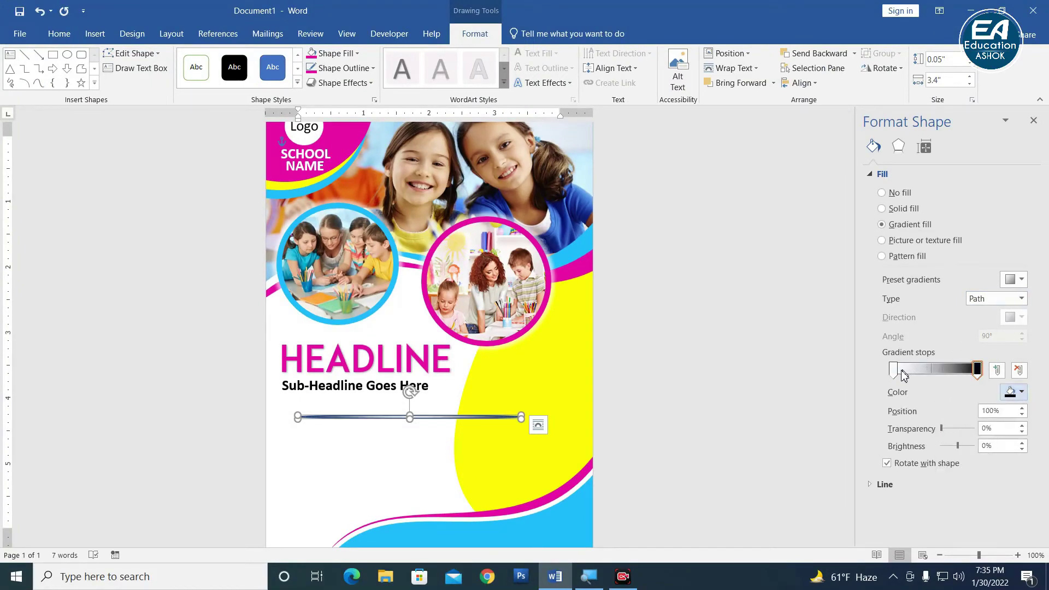
click(1019, 286)
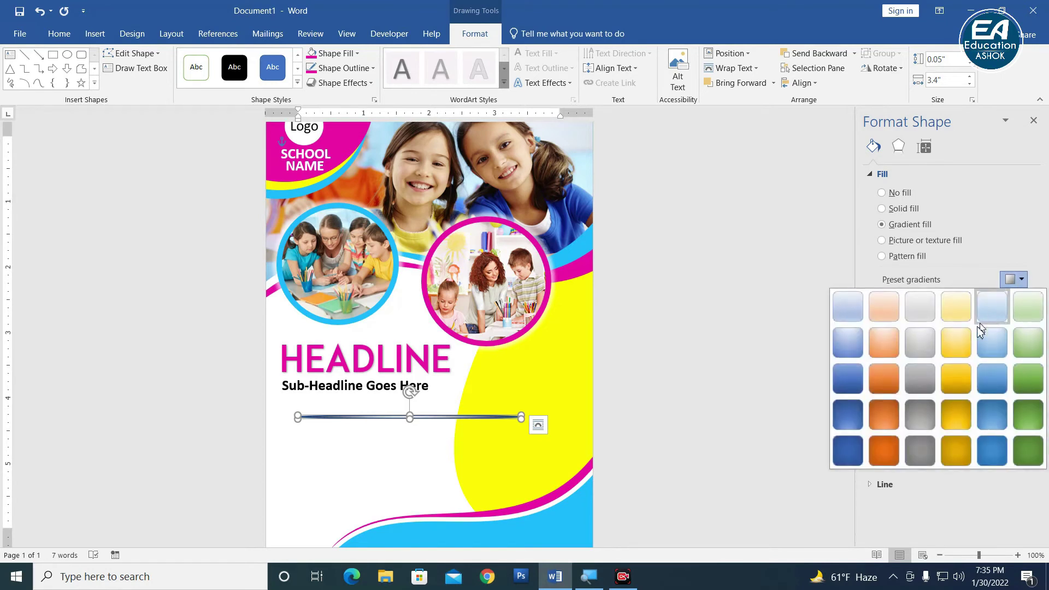
click(1000, 258)
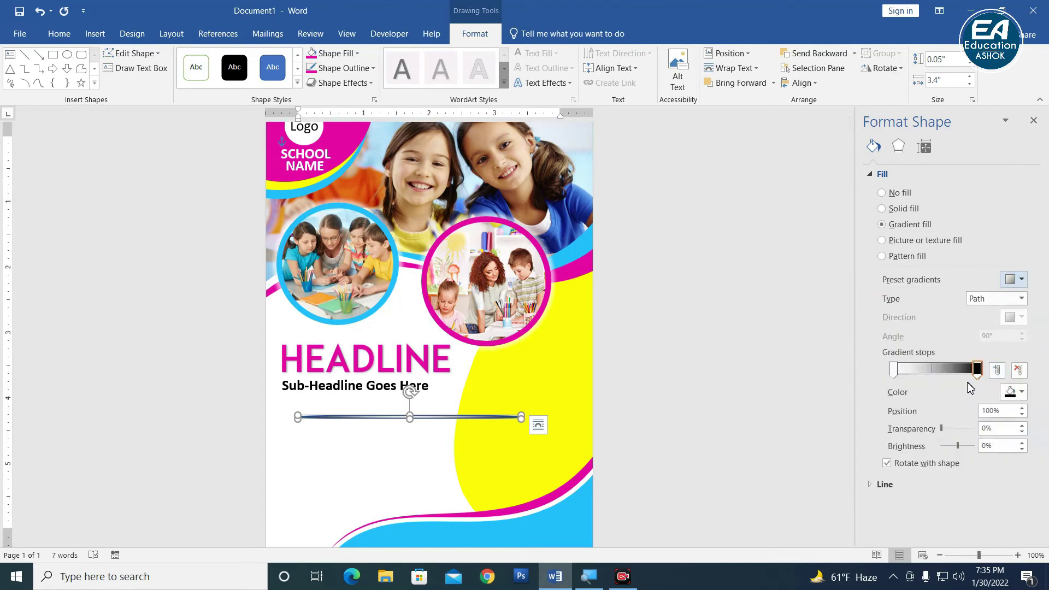
drag(895, 374, 978, 372)
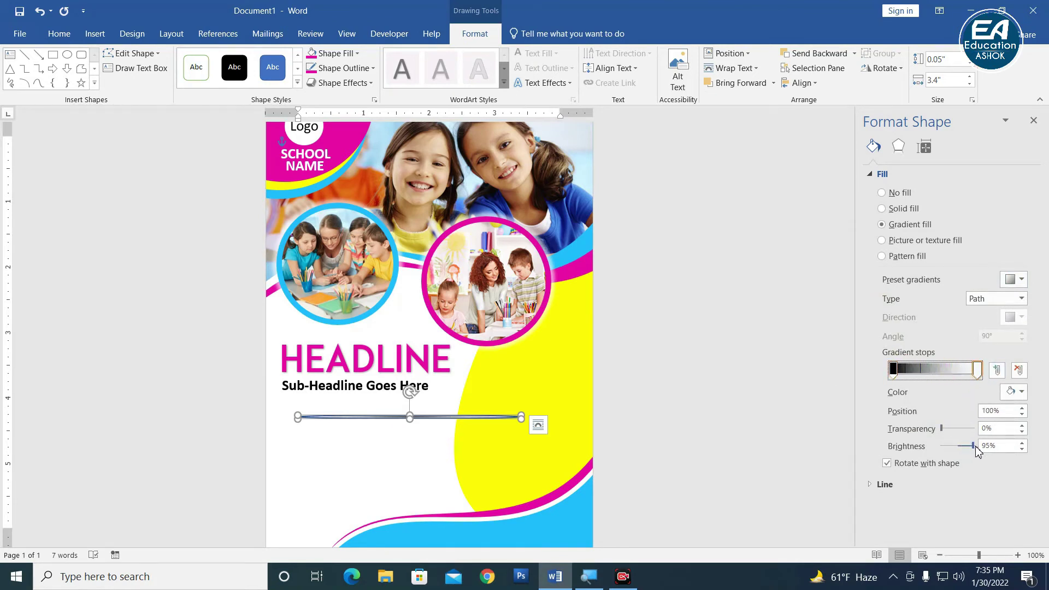
mouse_move(974, 446)
mouse_down()
mouse_move(961, 446)
mouse_move(989, 449)
mouse_up()
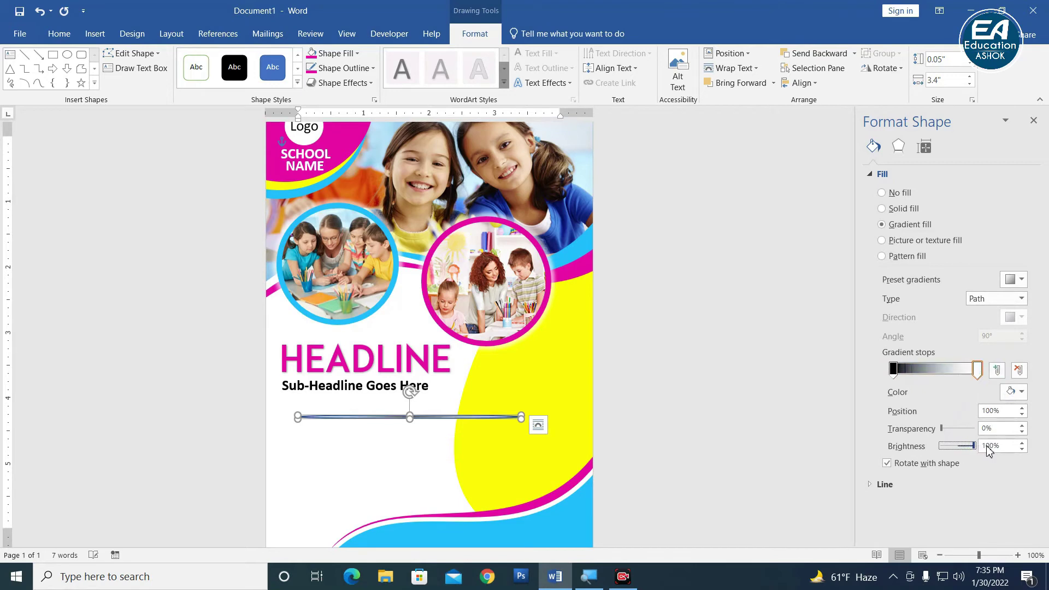
click(976, 371)
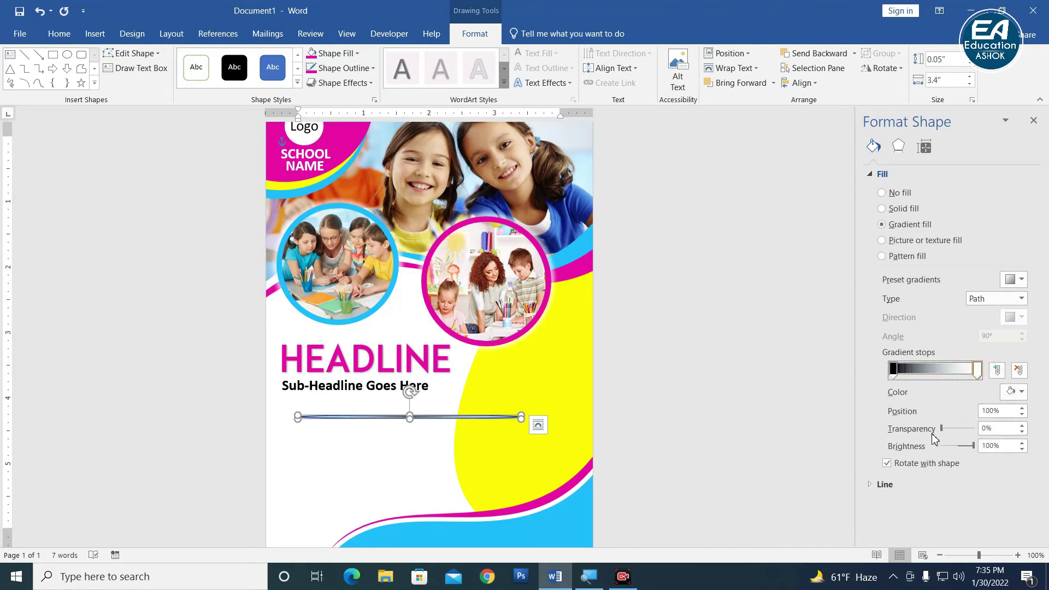
drag(943, 429, 968, 429)
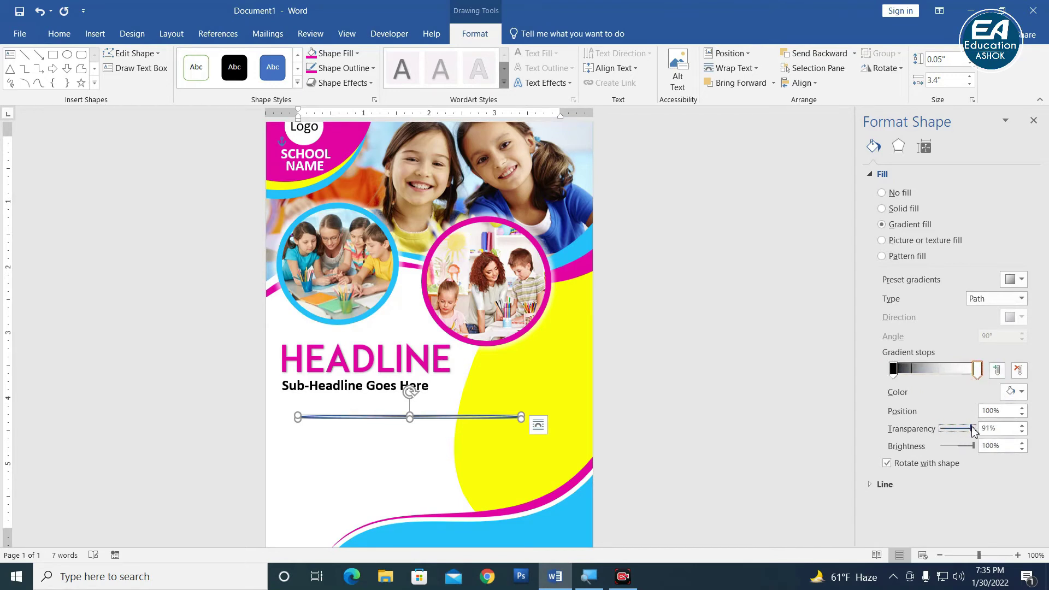
click(894, 370)
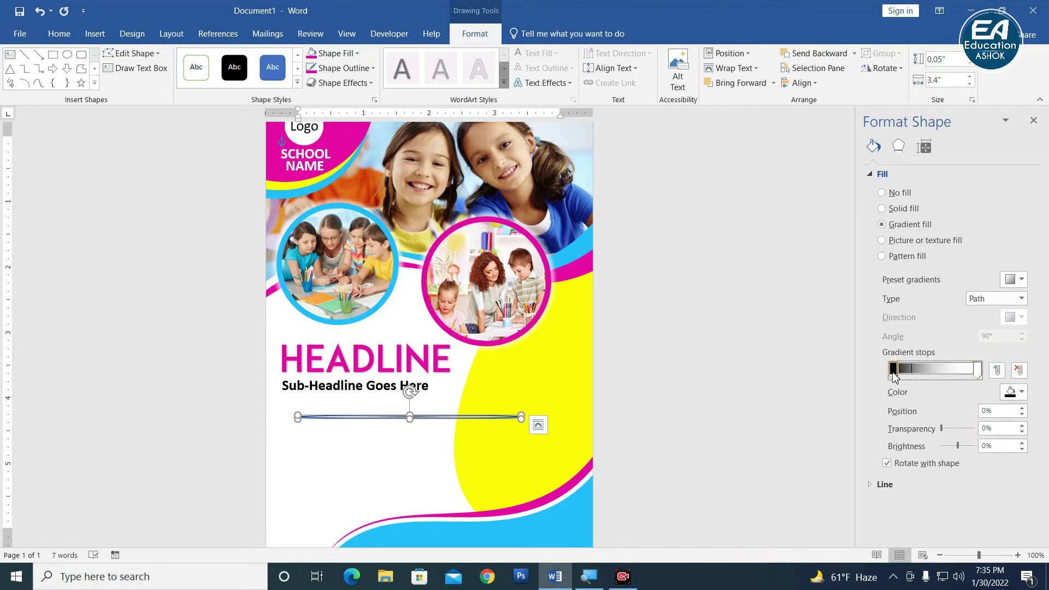
click(1021, 392)
click(943, 522)
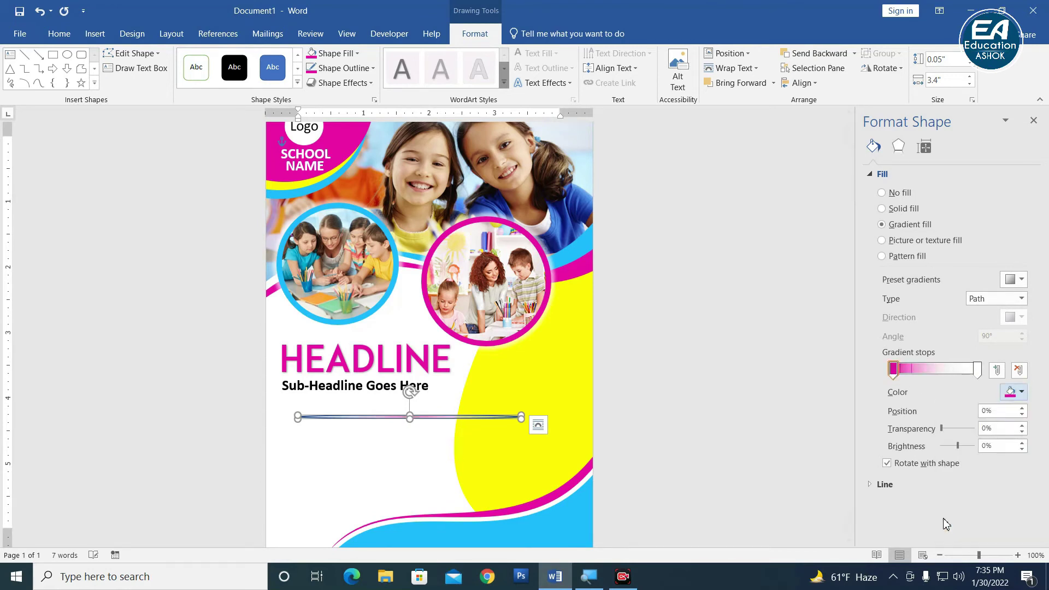
Step: Remove the line's outline and shorten it, positioned just beneath the sub-headline
click(342, 68)
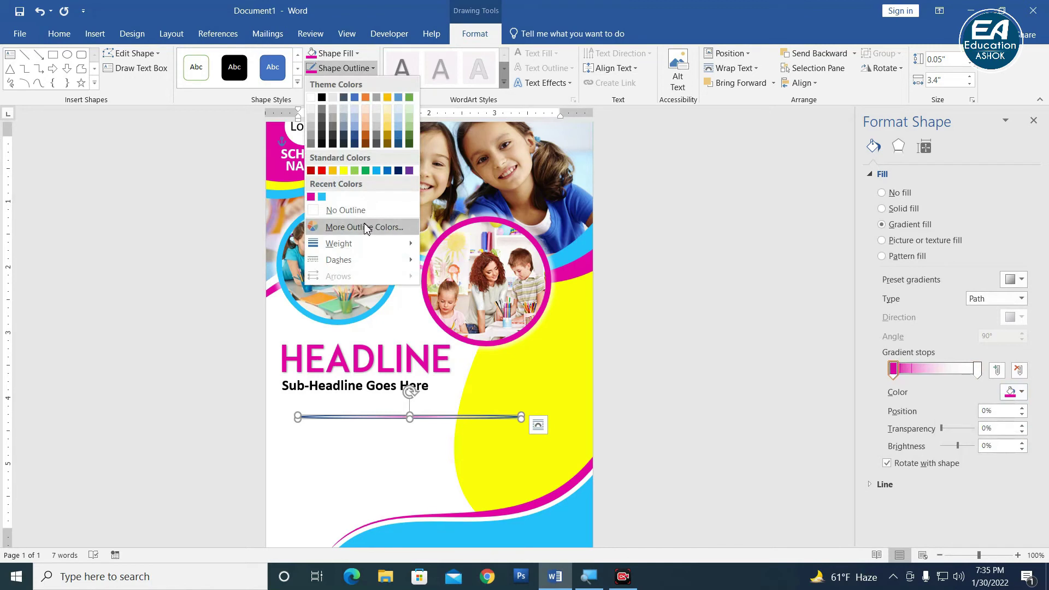
click(345, 210)
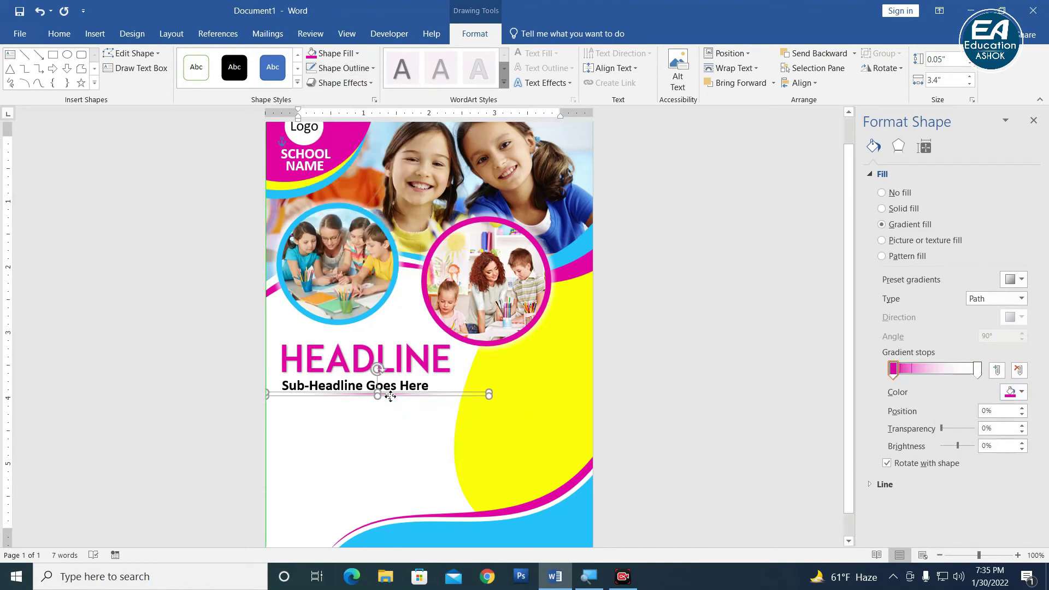
drag(429, 421, 387, 407)
drag(479, 402, 406, 395)
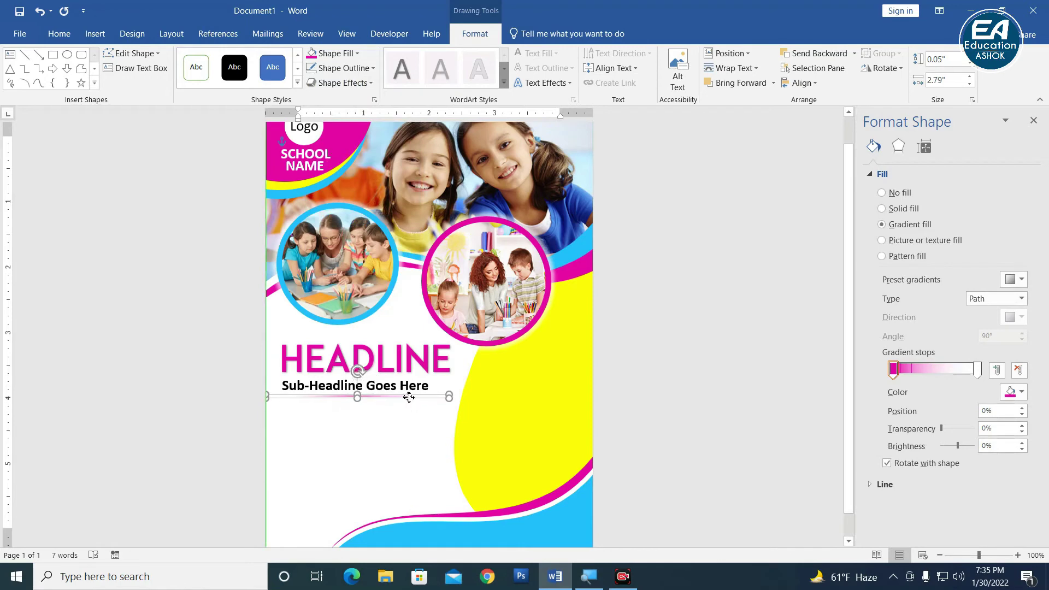
click(342, 422)
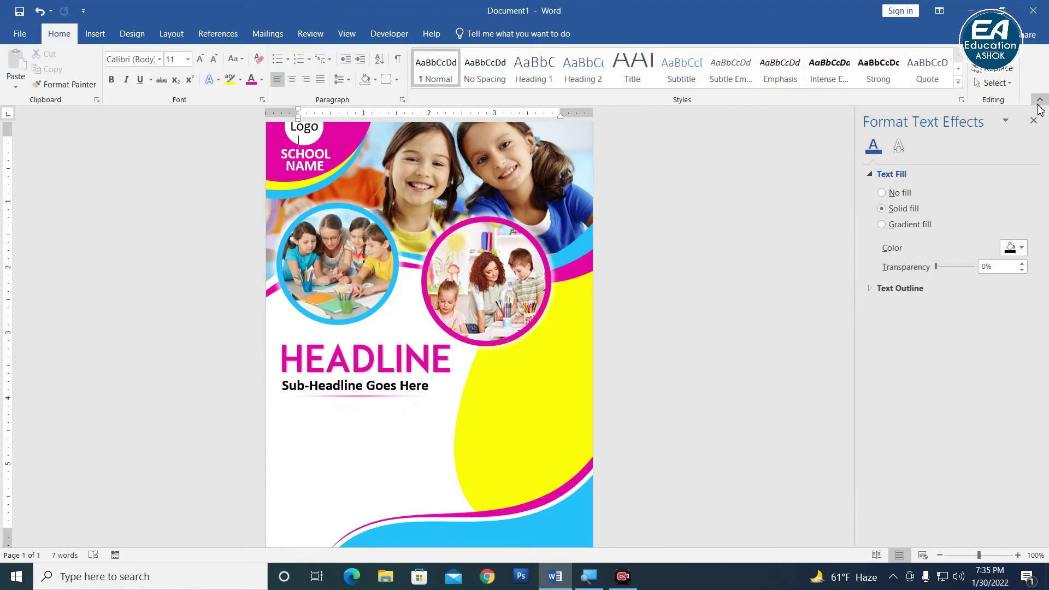
Step: Draw a text box below the sub-headline and set its font size to 9
click(1034, 121)
ctrl+scroll(522, 400, down, 2)
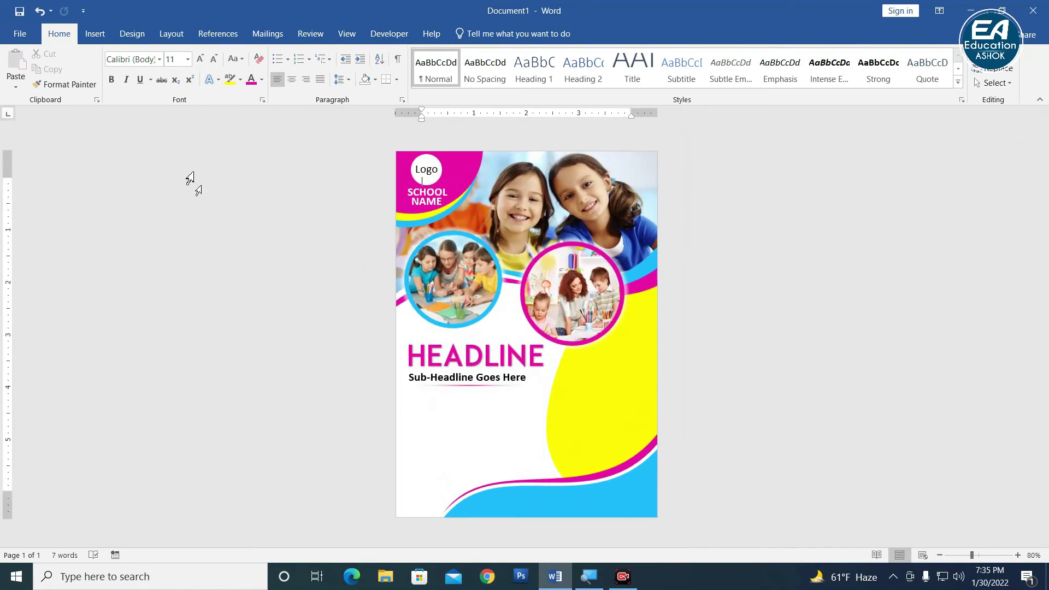
click(94, 33)
click(201, 86)
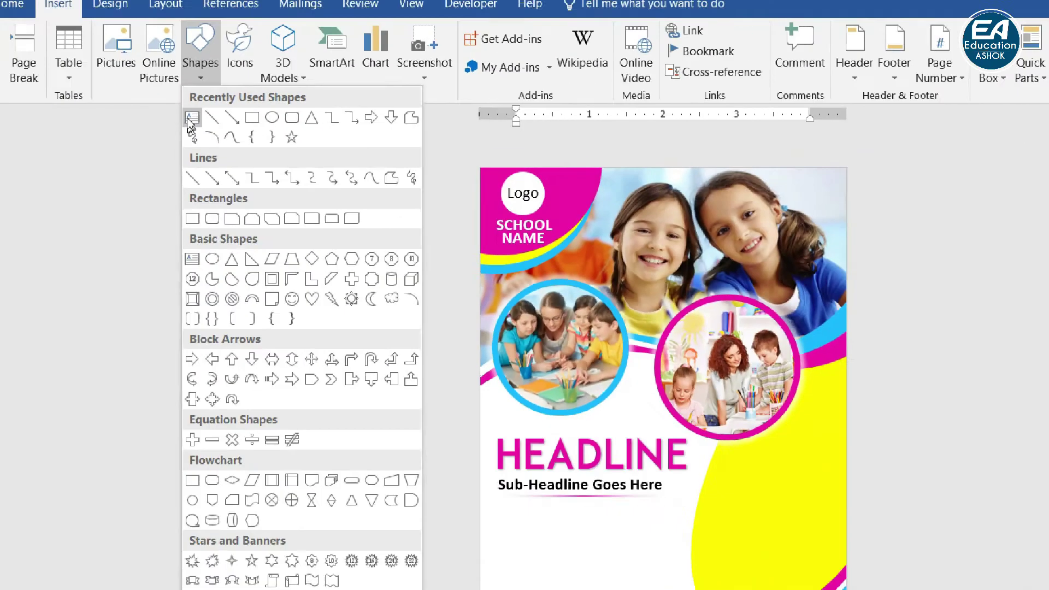
click(191, 115)
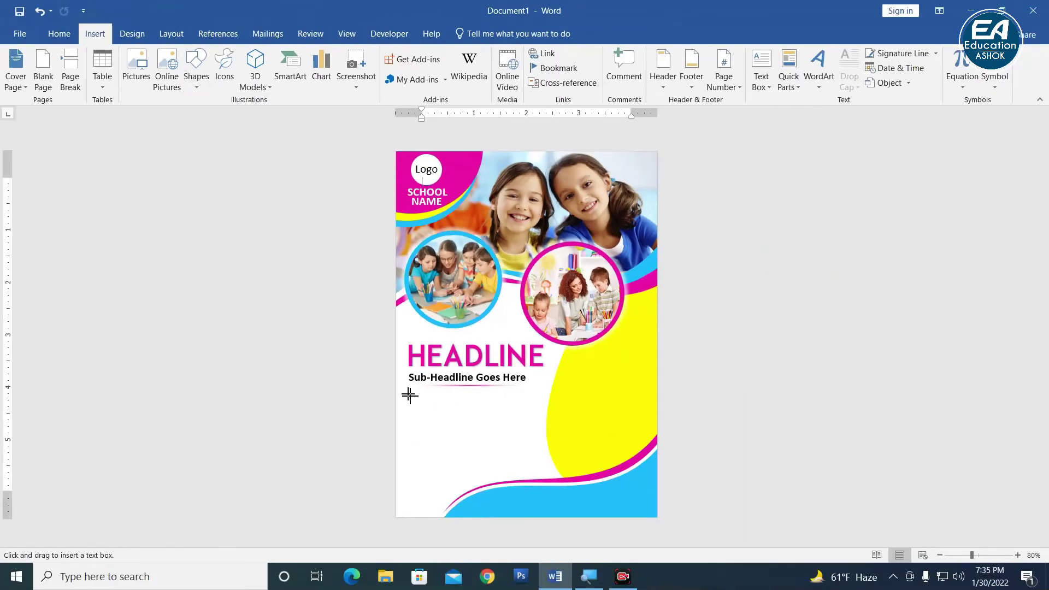
mouse_move(409, 395)
mouse_down()
mouse_move(549, 475)
mouse_move(537, 477)
mouse_up()
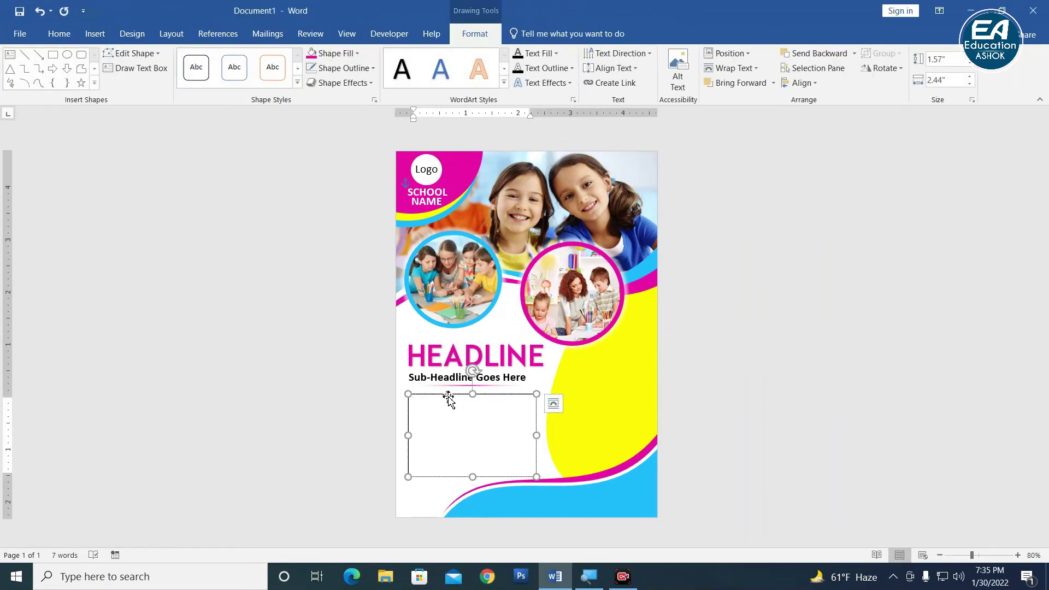
scroll(463, 422, up, 3)
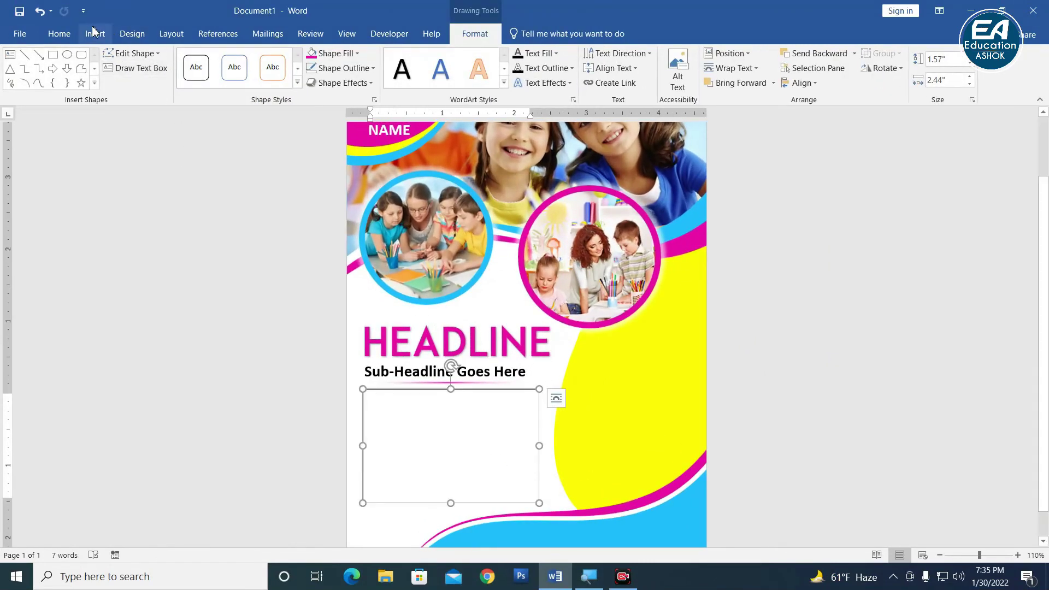
click(59, 34)
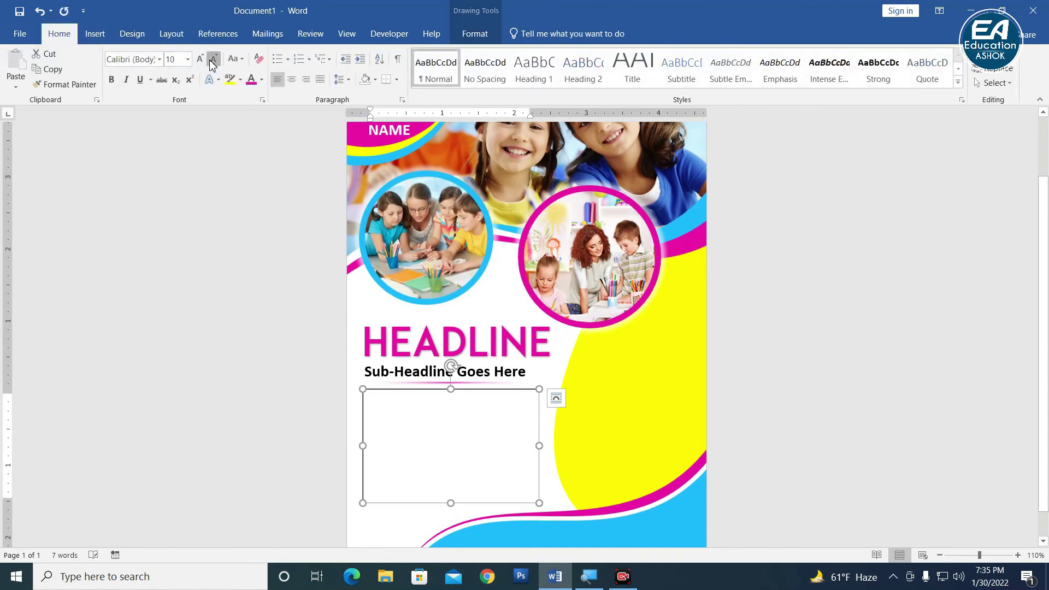
click(212, 60)
Step: Fill the box with a =rand sample paragraph in No Spacing at 11 pt, resized to fit
click(485, 68)
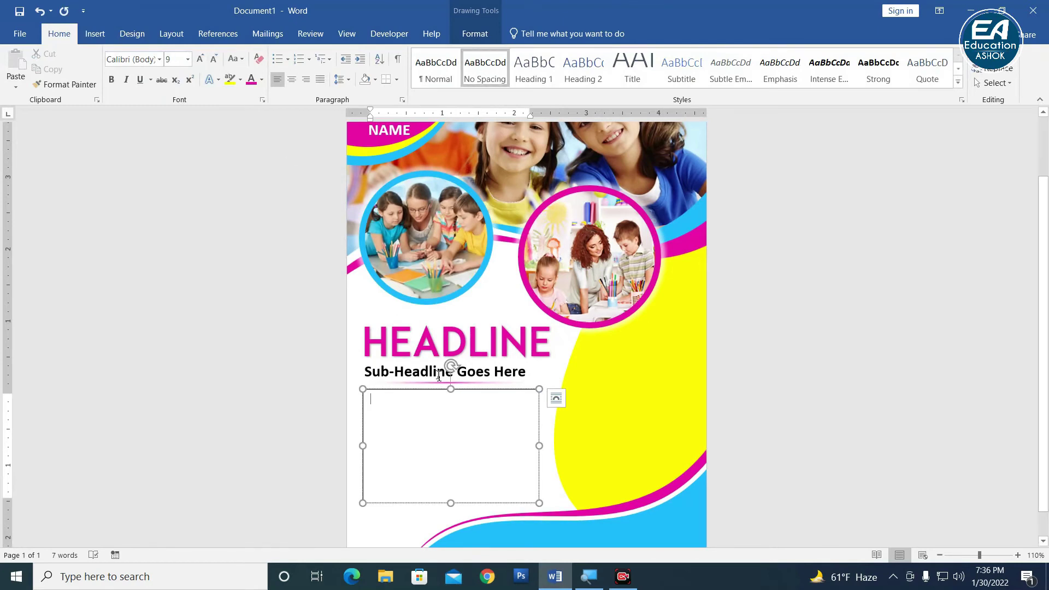
text(=rand(1)
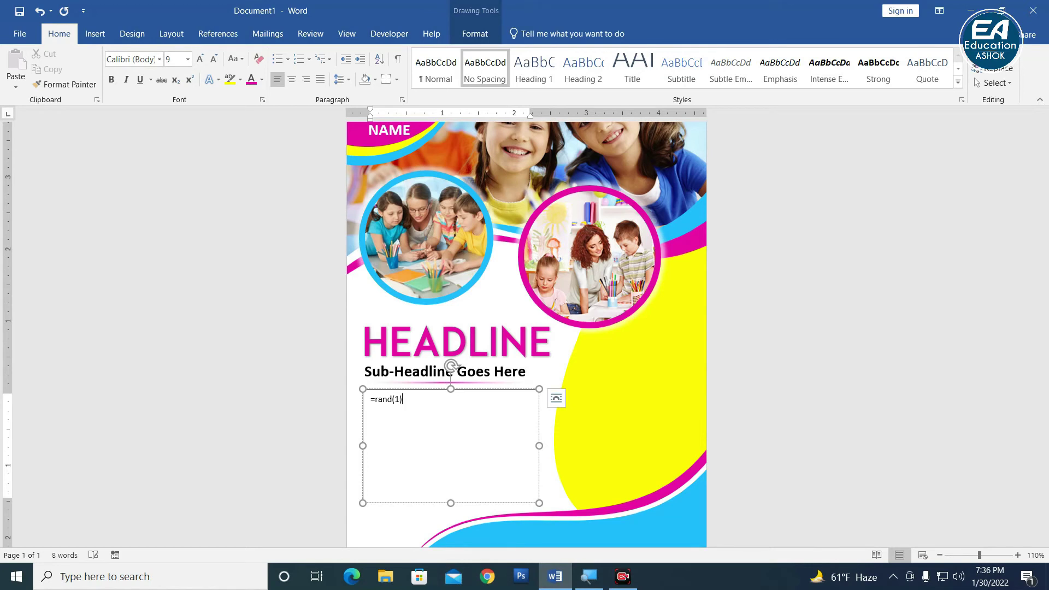
key(Return)
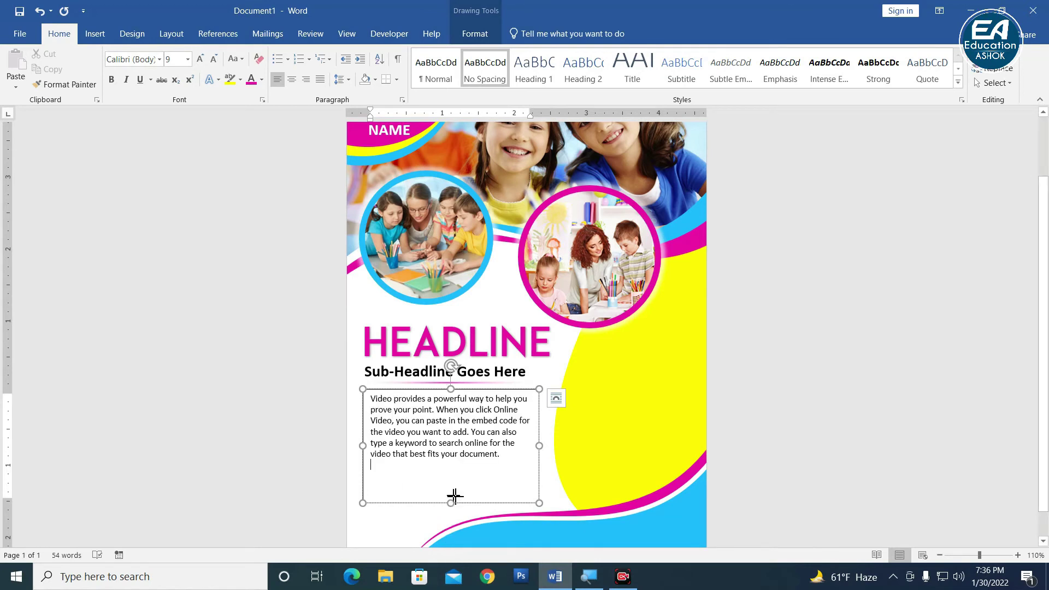
drag(454, 495, 455, 482)
drag(505, 457, 382, 395)
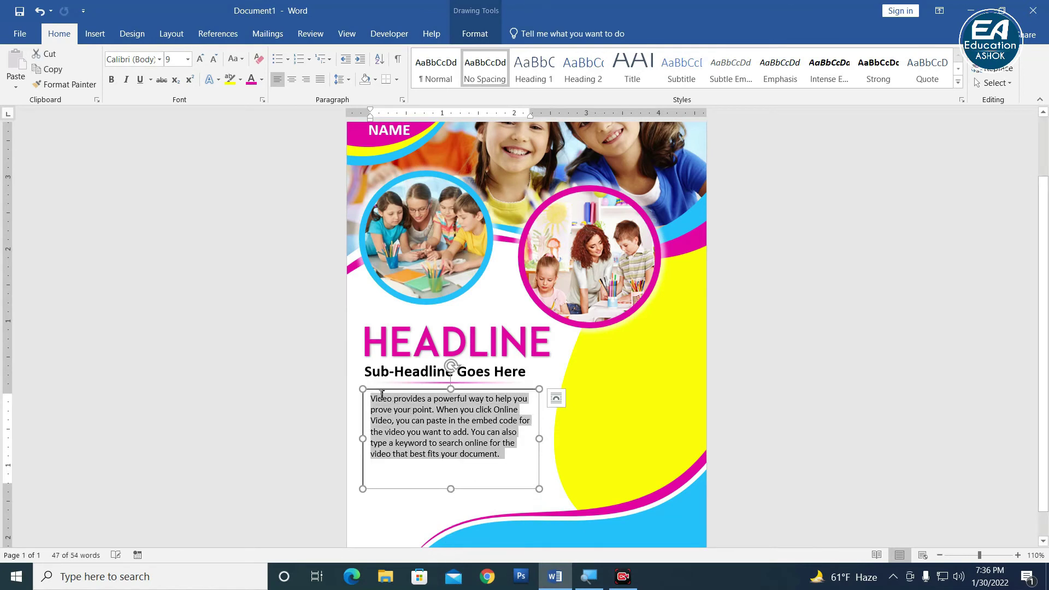
click(200, 59)
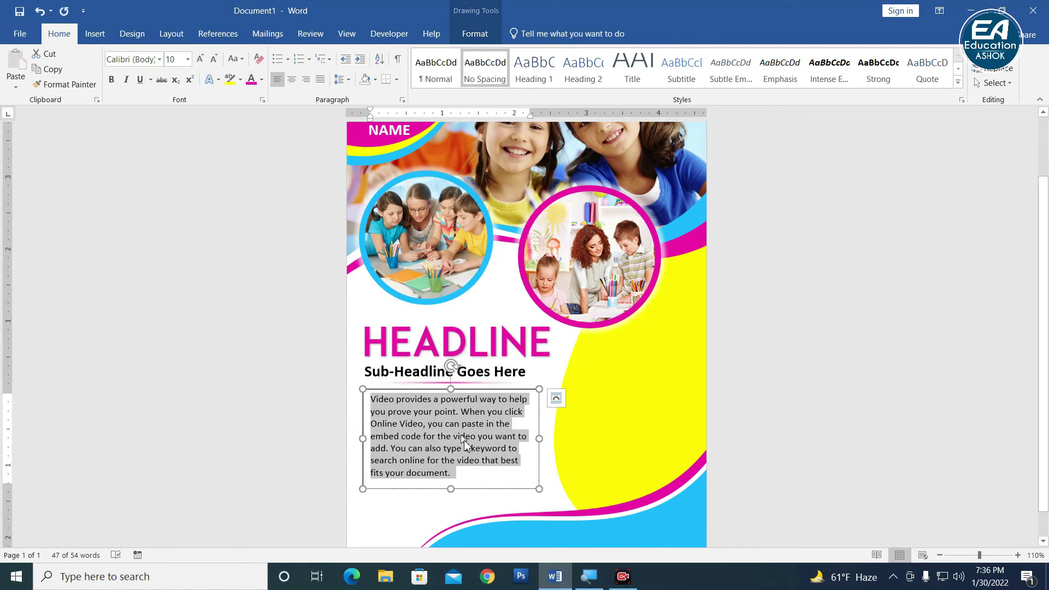
drag(452, 494, 452, 518)
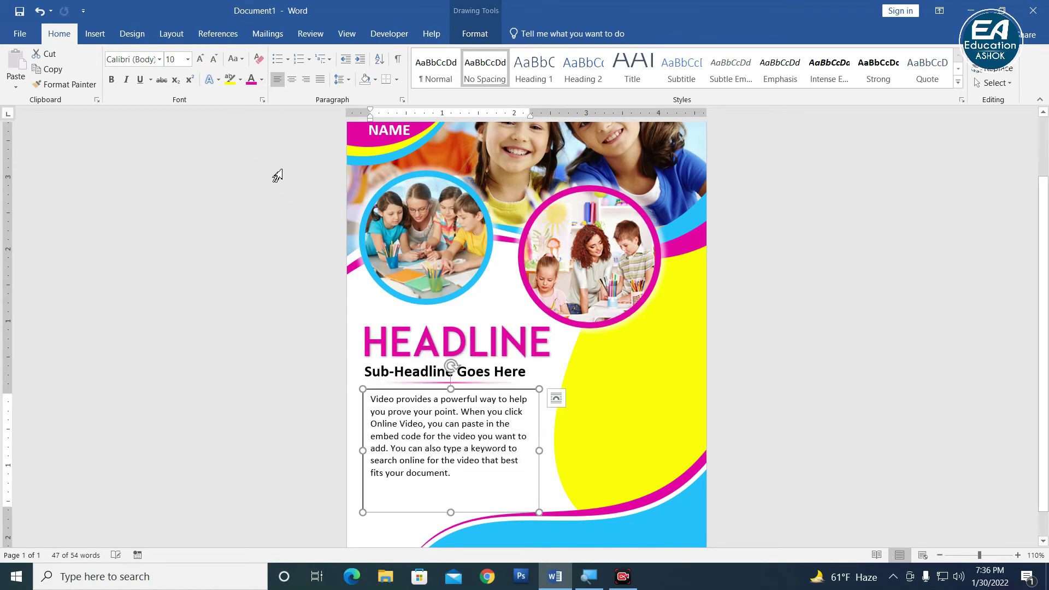
click(201, 60)
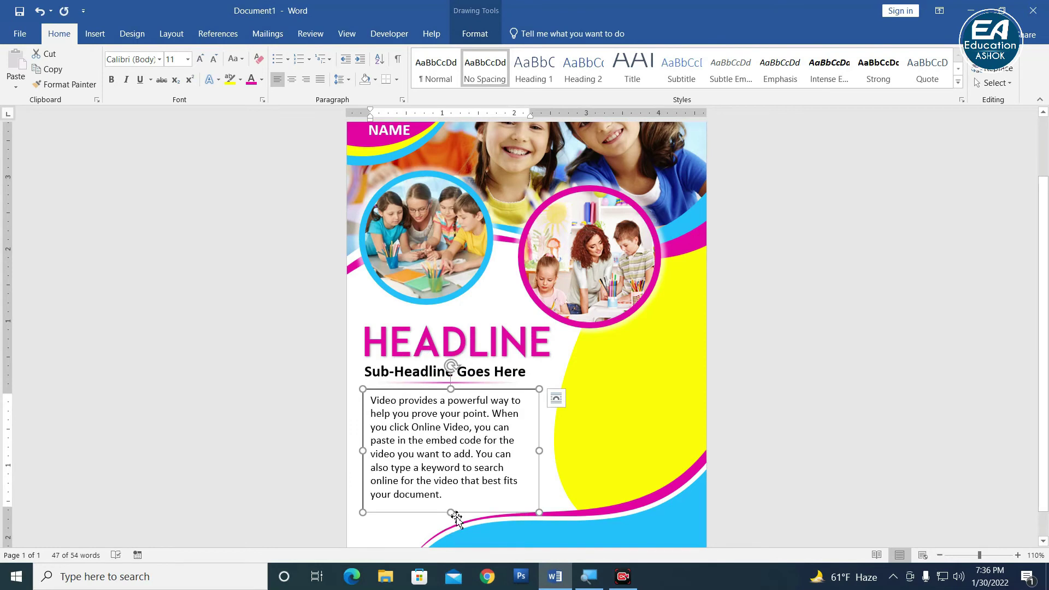
drag(452, 513, 451, 516)
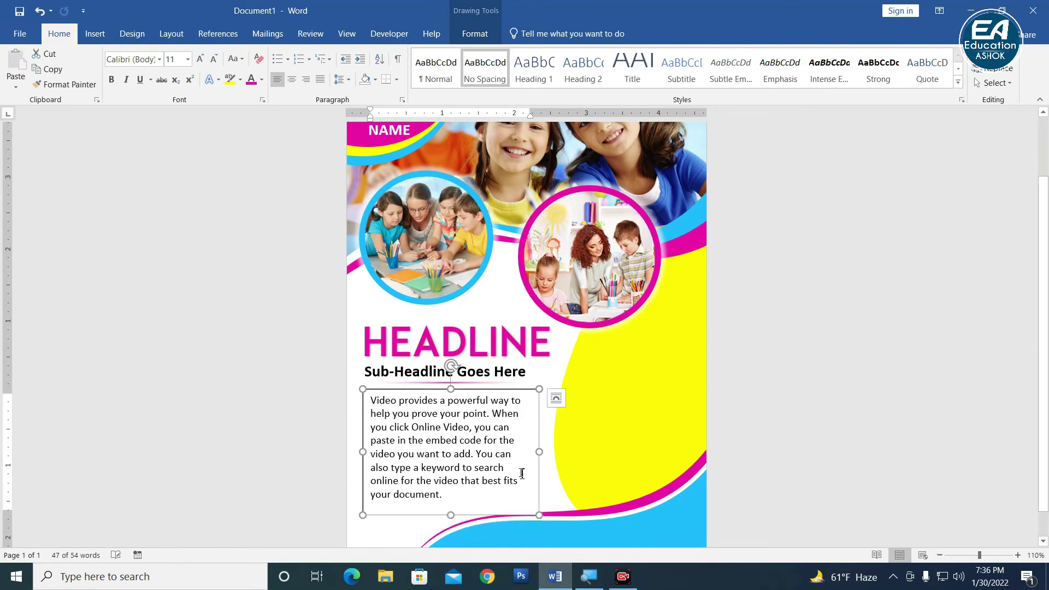
drag(540, 452, 548, 451)
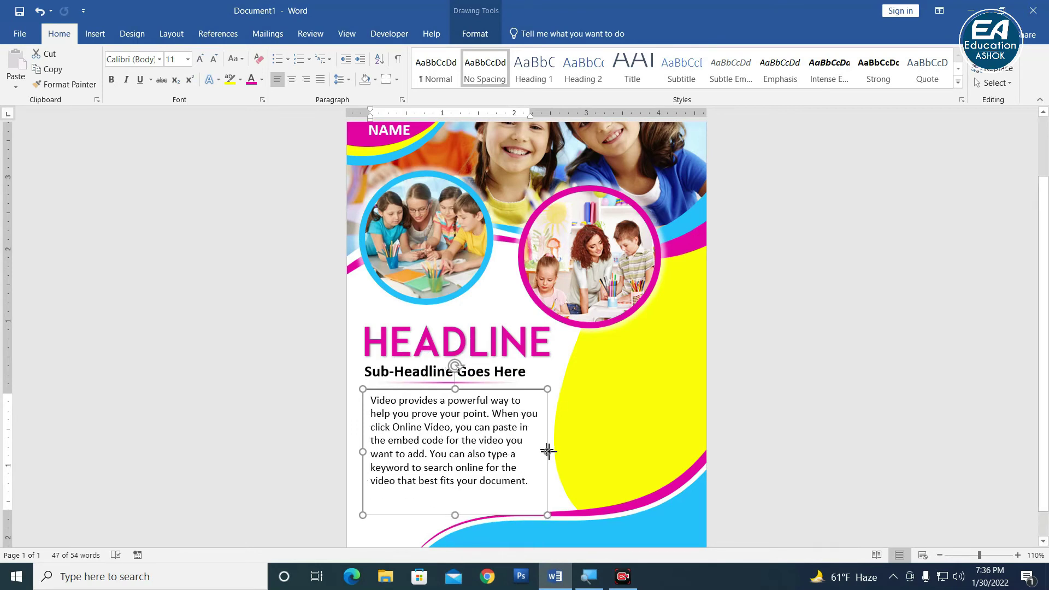
drag(394, 391, 390, 389)
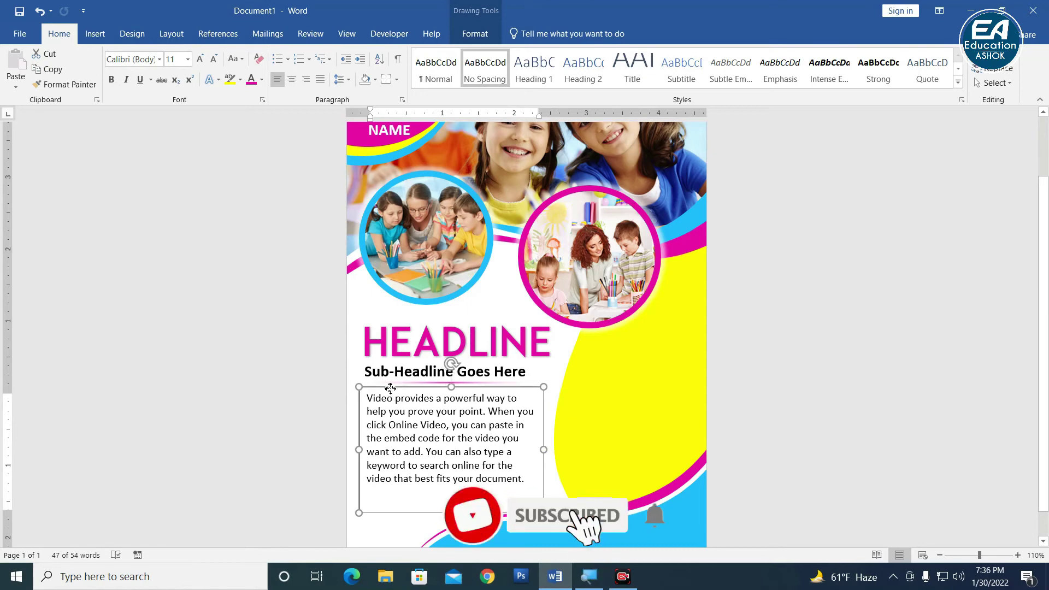
Step: Remove the text box's background fill and border
click(473, 34)
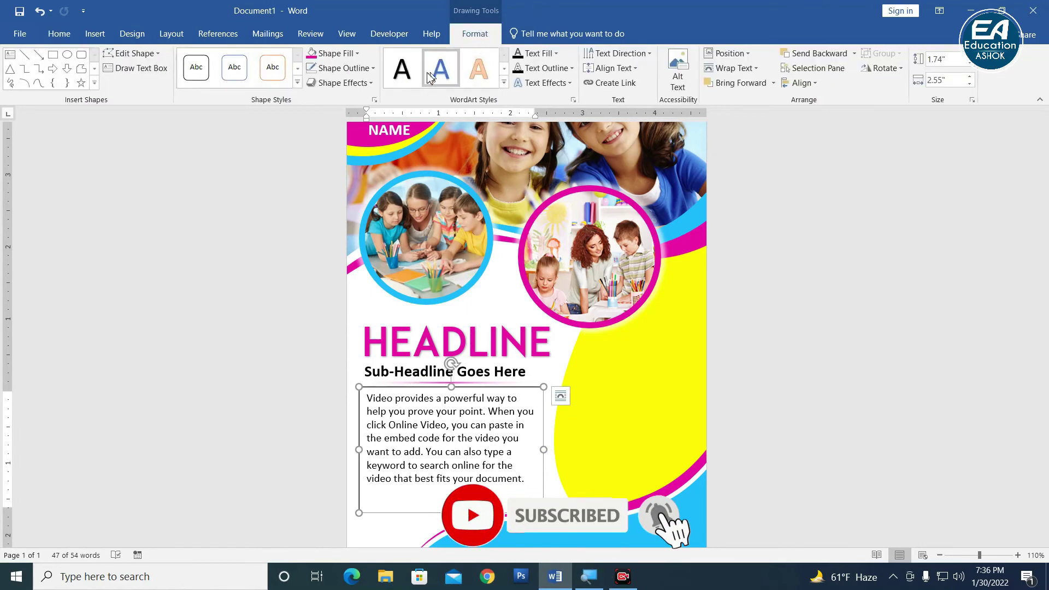
click(338, 54)
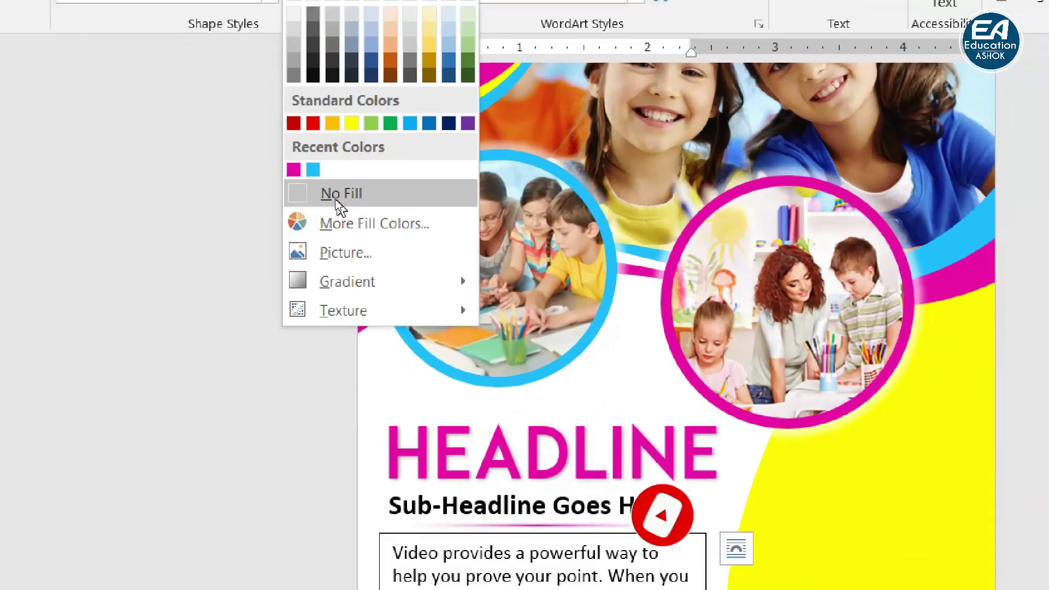
click(336, 196)
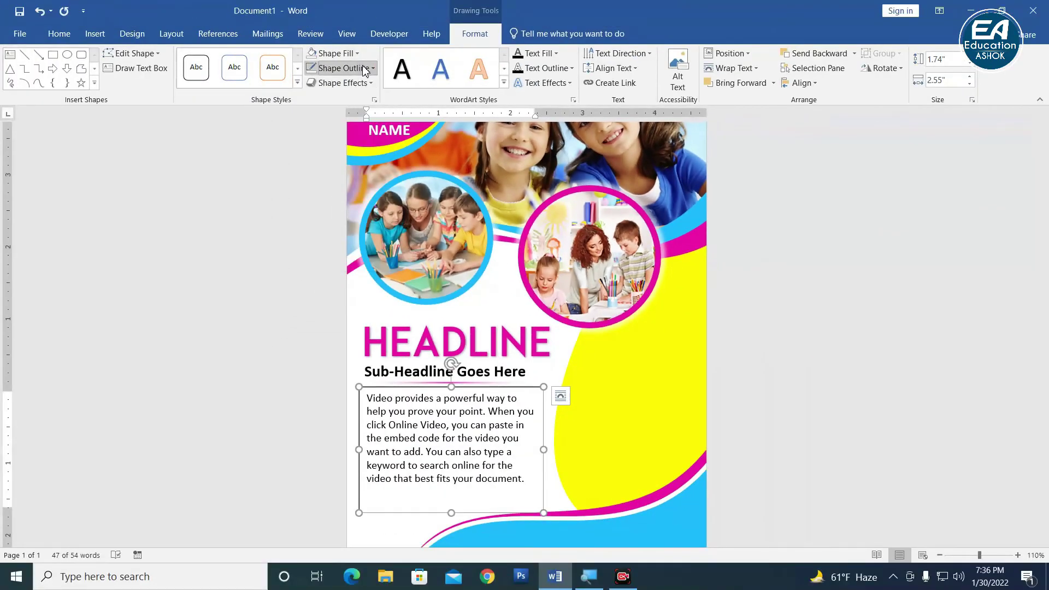
click(345, 68)
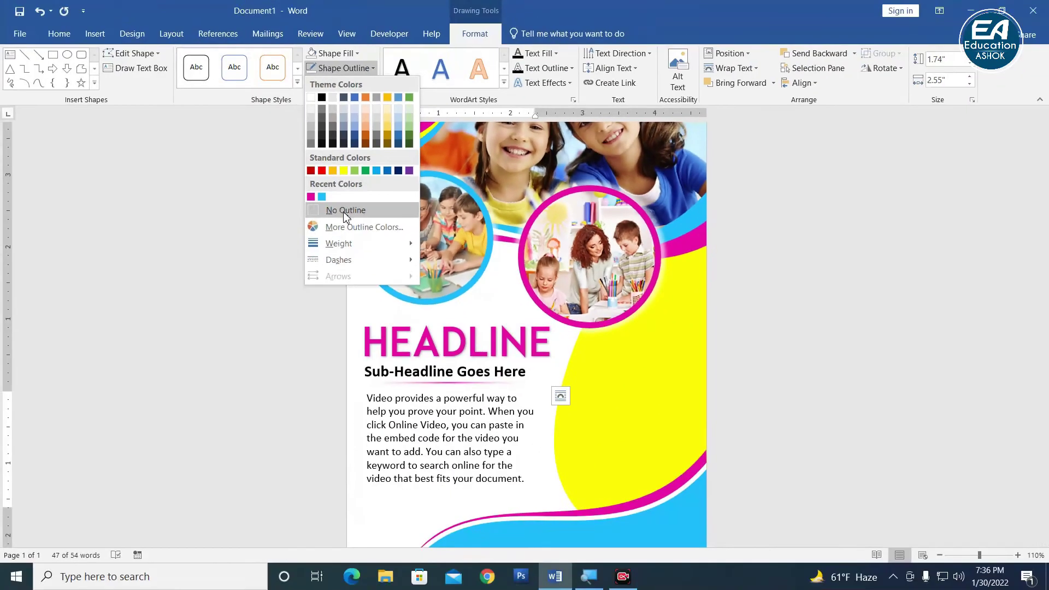
click(343, 211)
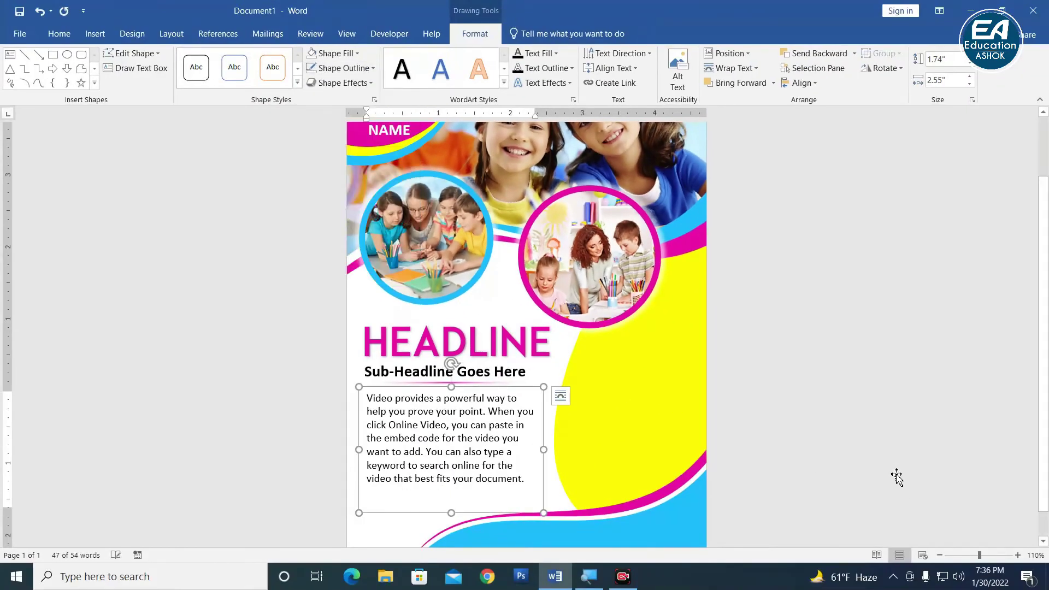
click(617, 401)
ctrl+scroll(617, 400, down, 8)
ctrl+scroll(638, 441, down, 2)
Step: Insert the book_PNG50989 picture into the flyer
ctrl+scroll(746, 422, up, 4)
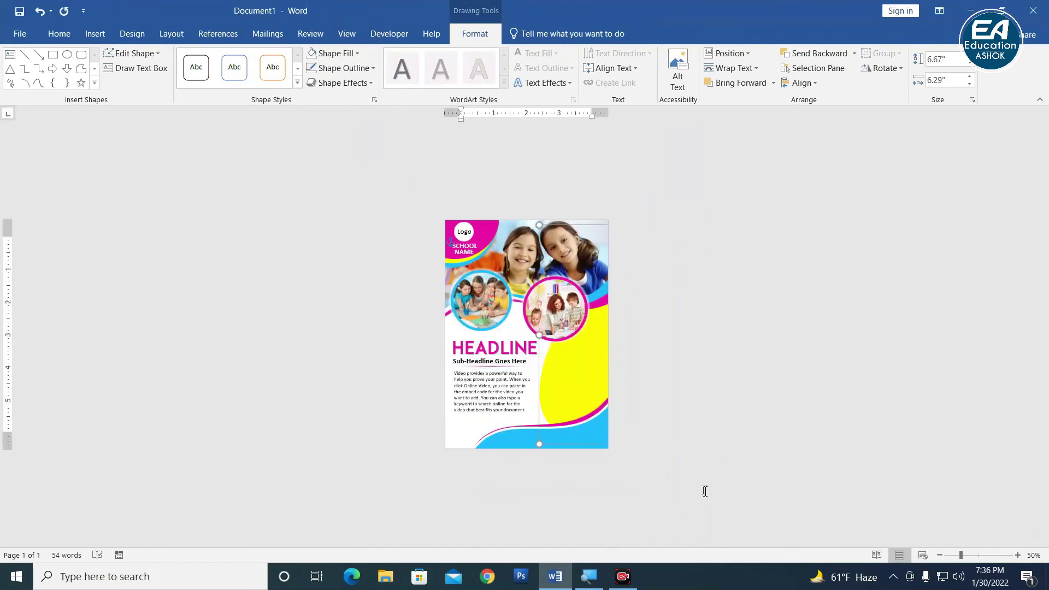
click(642, 458)
ctrl+scroll(642, 458, up, 2)
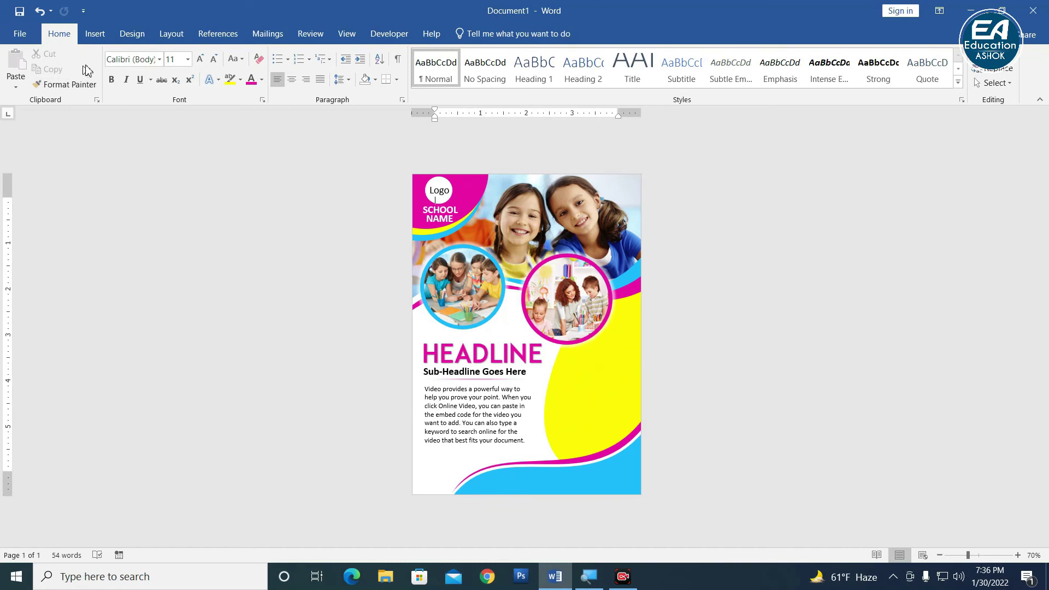
click(95, 33)
click(136, 68)
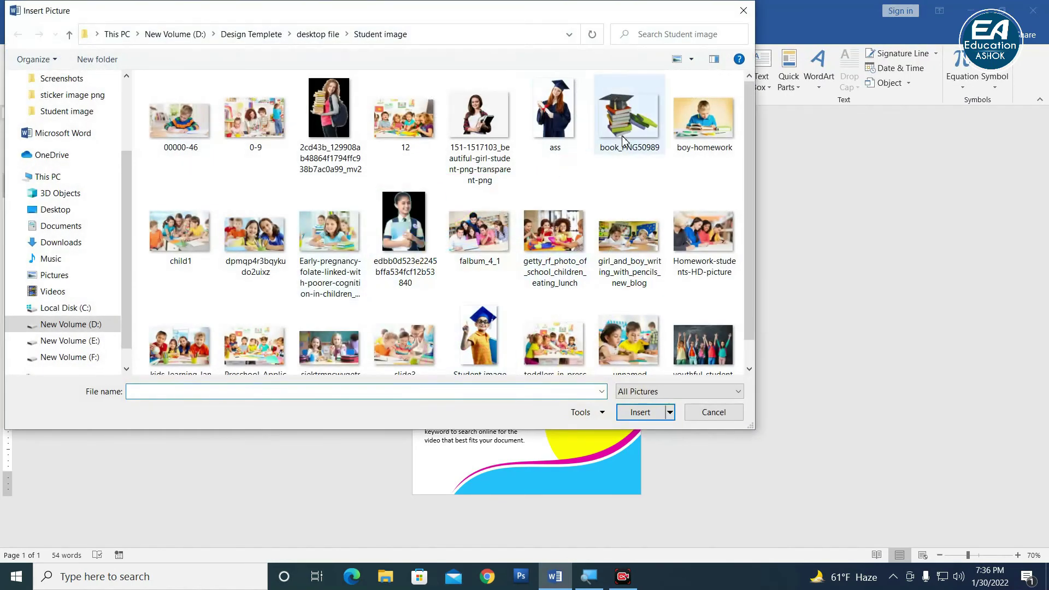
click(630, 136)
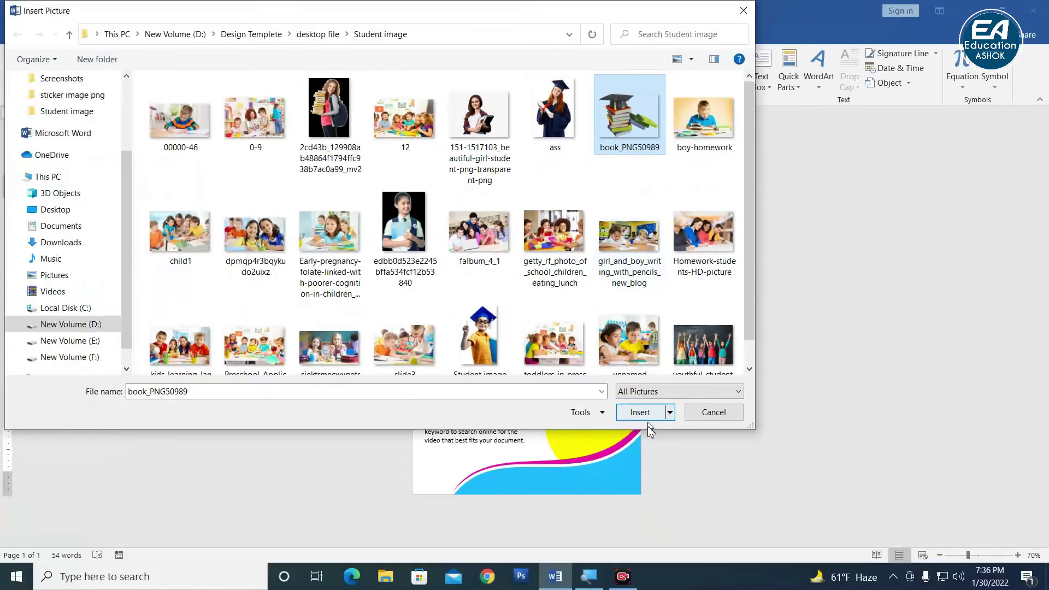
click(640, 412)
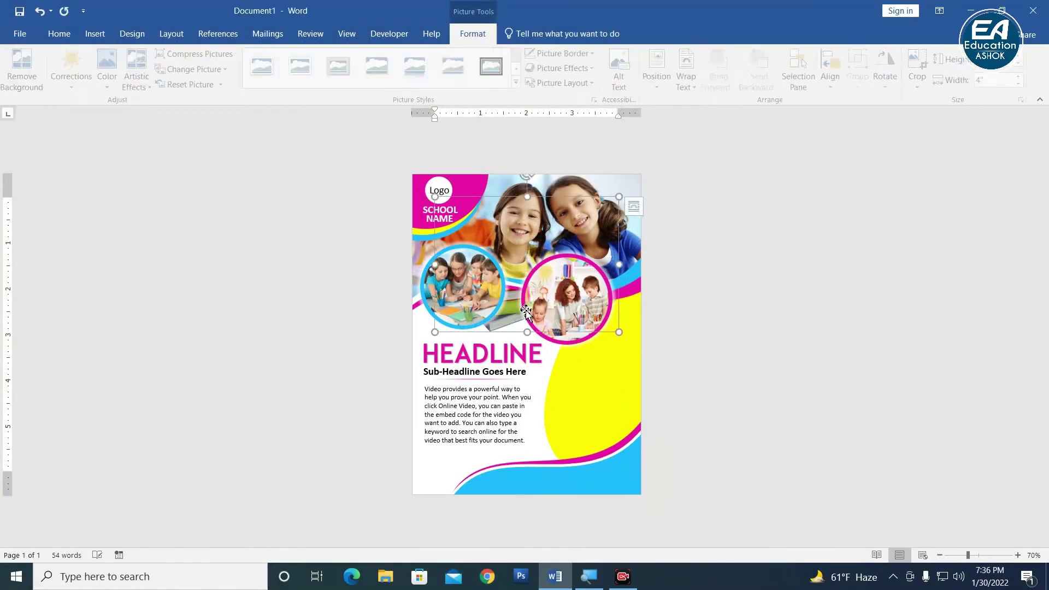
Step: Float the books picture in front of text, shrunk and placed beside the headline
click(691, 82)
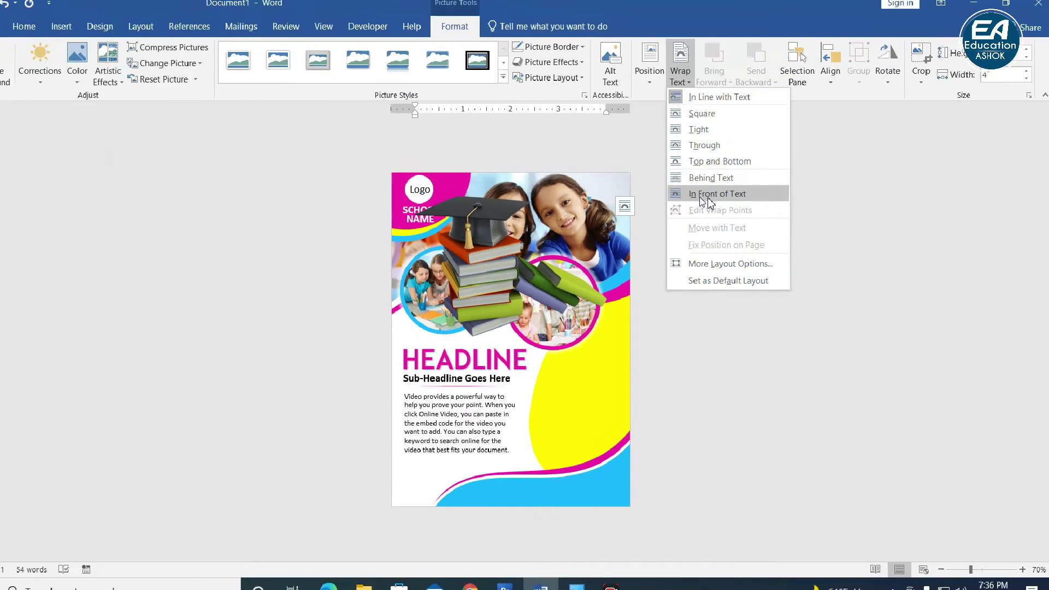
click(713, 195)
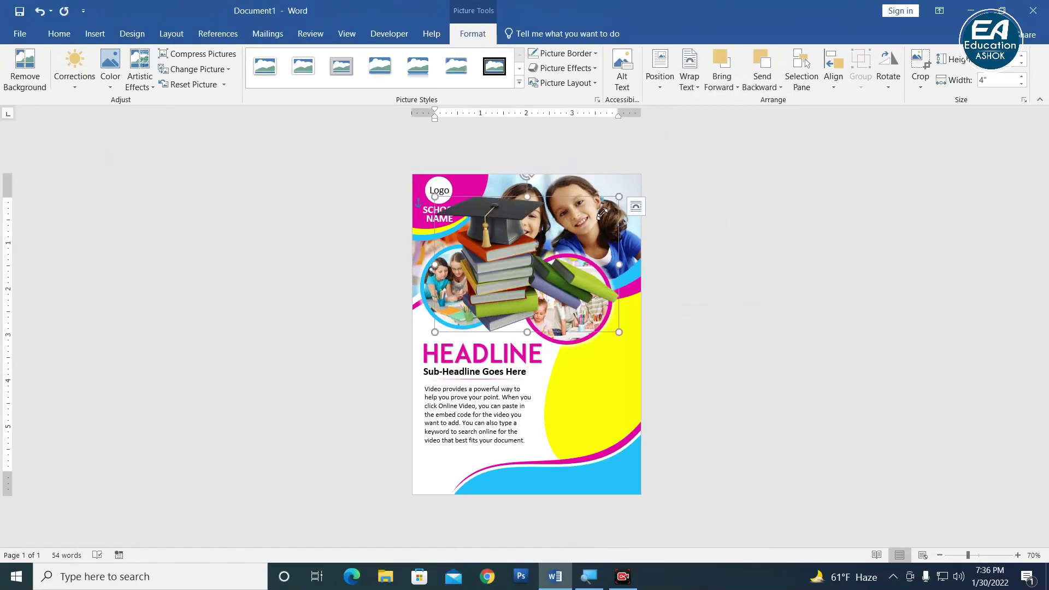
mouse_move(516, 181)
mouse_down()
mouse_move(520, 266)
mouse_move(588, 384)
mouse_up()
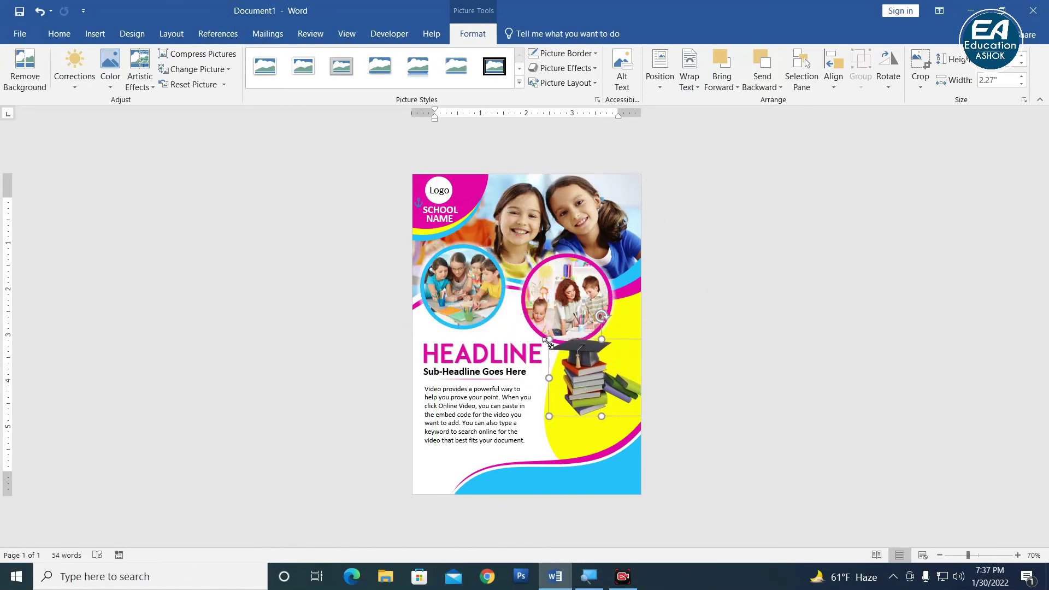
mouse_move(548, 342)
mouse_down()
mouse_move(568, 354)
mouse_move(570, 381)
mouse_up()
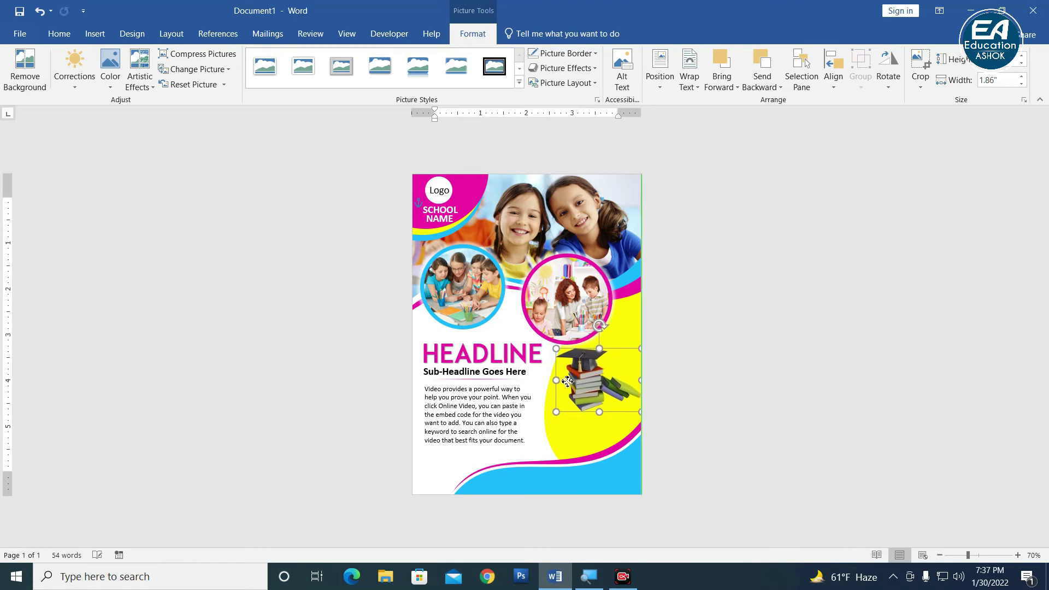
scroll(595, 407, down, 3)
scroll(806, 394, up, 2)
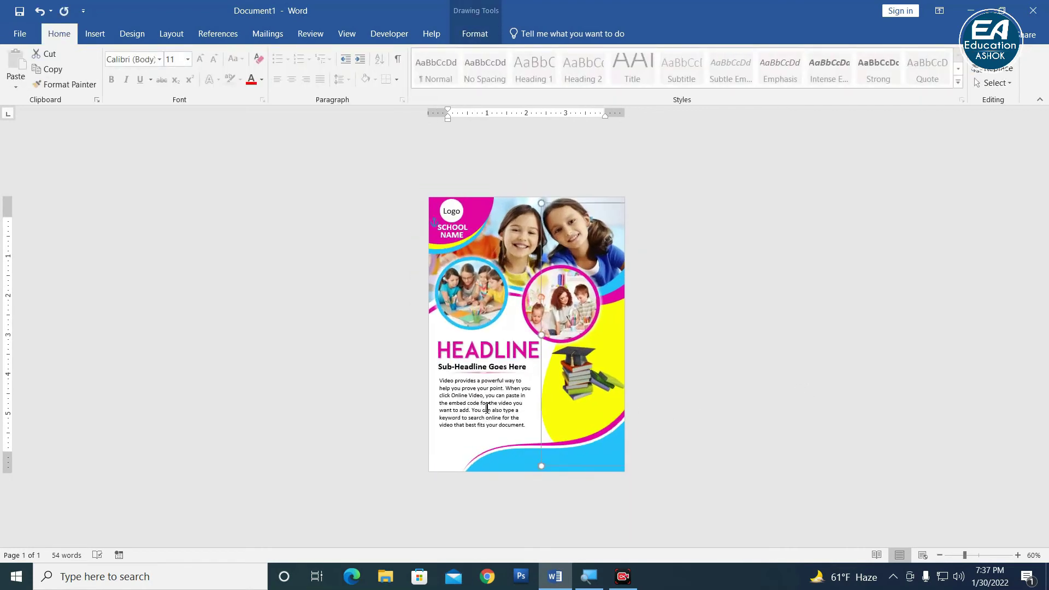
Step: Save the flyer with Ctrl+S
click(461, 439)
scroll(562, 409, up, 4)
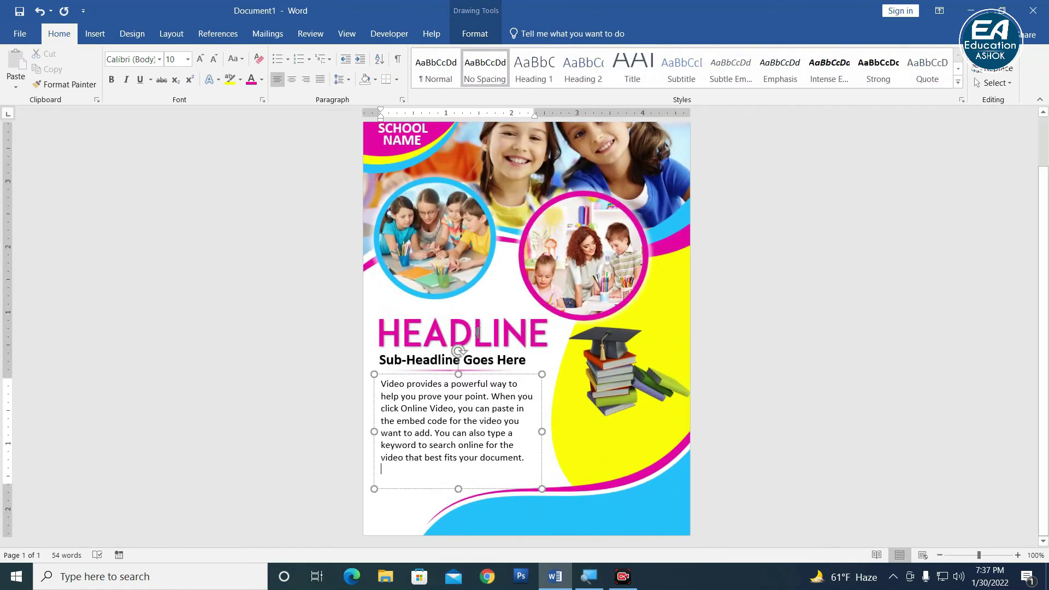
click(480, 310)
key(ctrl+s)
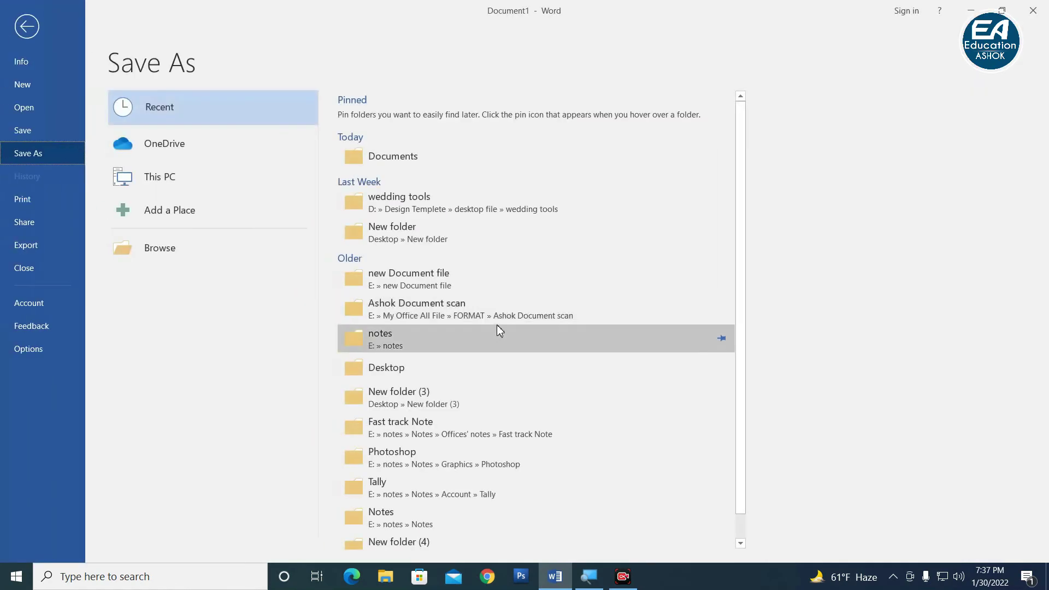
key(Escape)
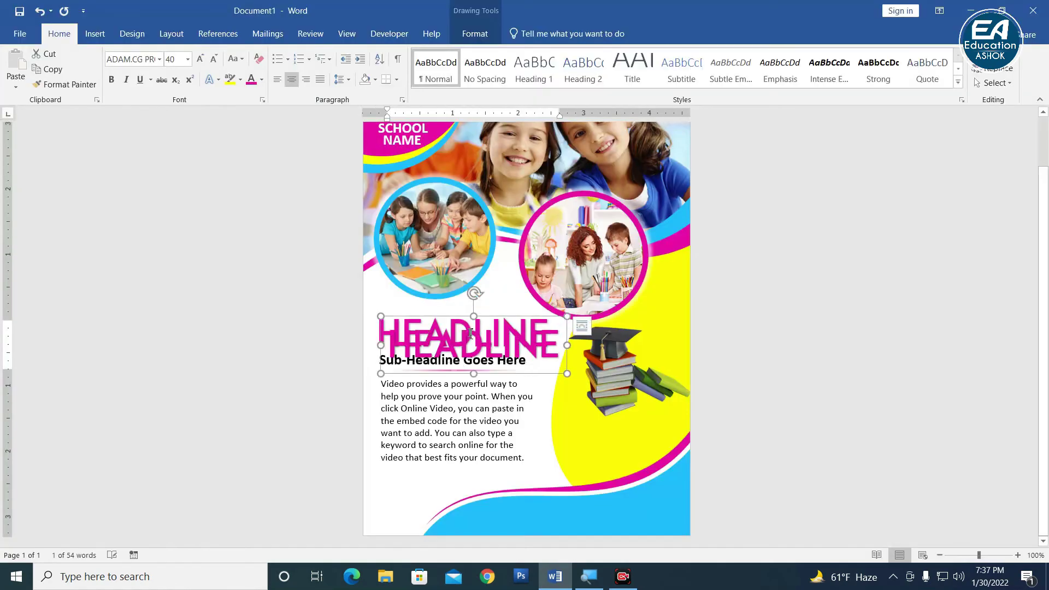
Step: Copy the HEADLINE box, clear its formatting, move it below the books and type ADMISSION
drag(483, 322, 568, 421)
key(ctrl+a)
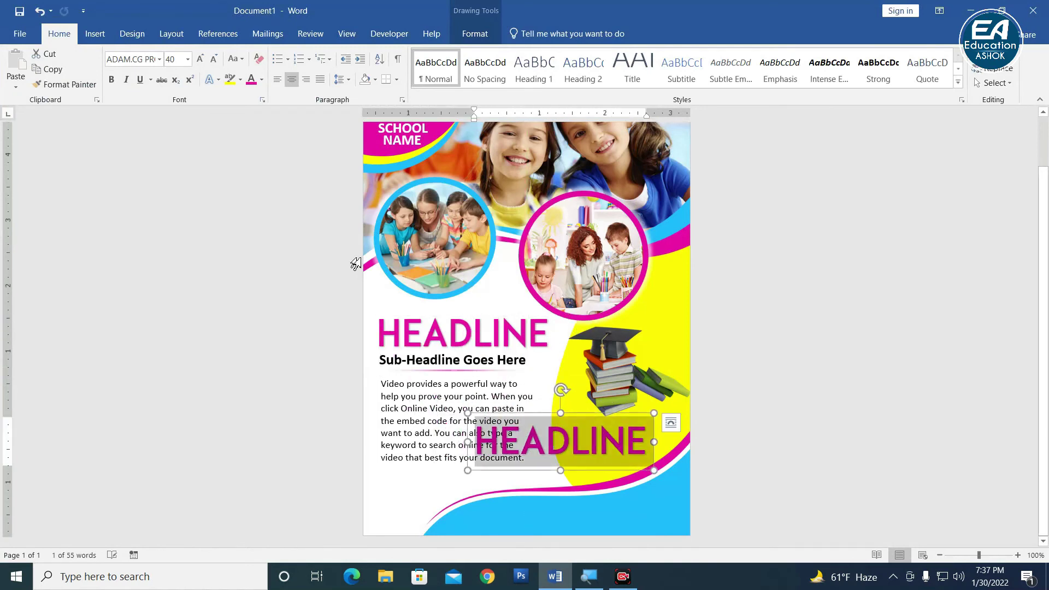
click(260, 60)
click(470, 74)
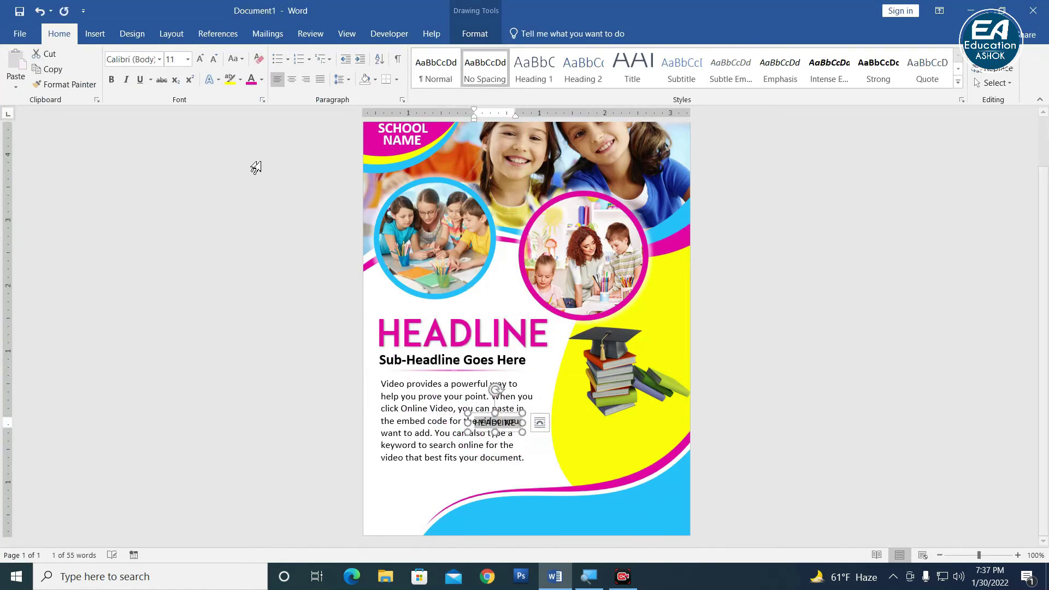
drag(516, 418, 615, 424)
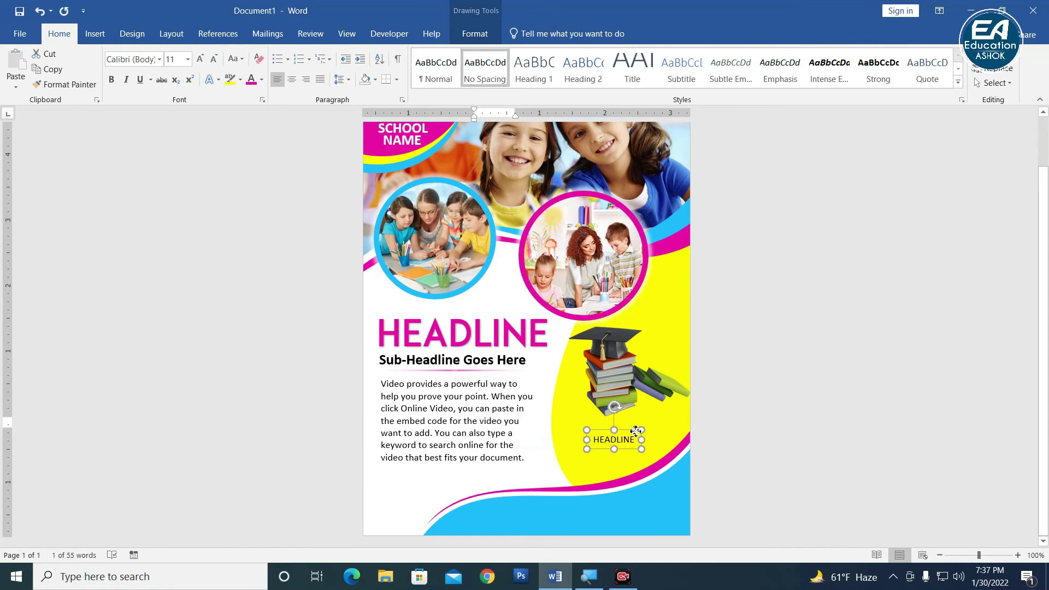
key(ctrl+a)
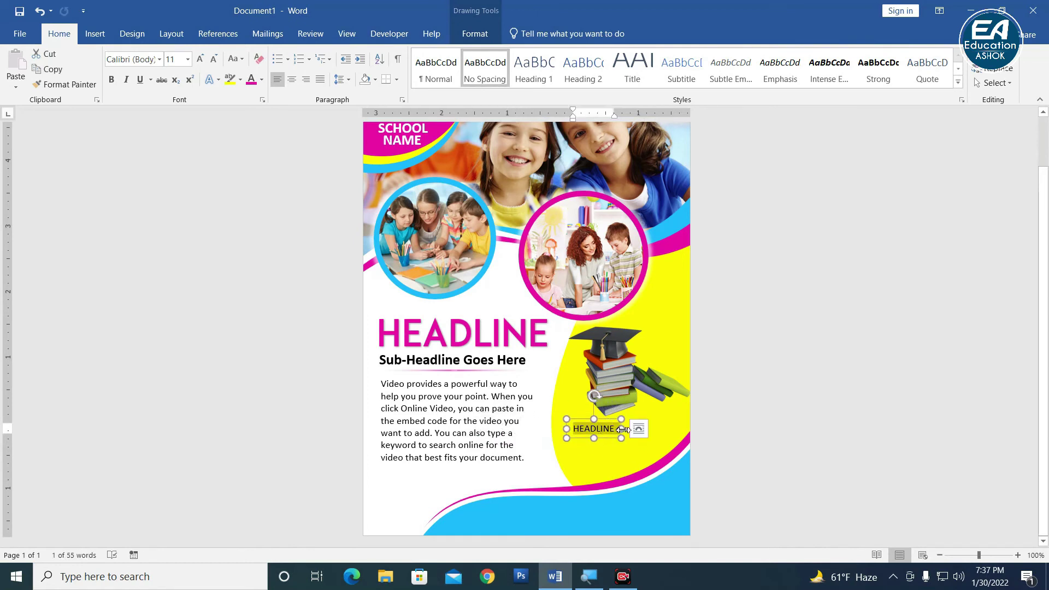
drag(623, 430, 586, 430)
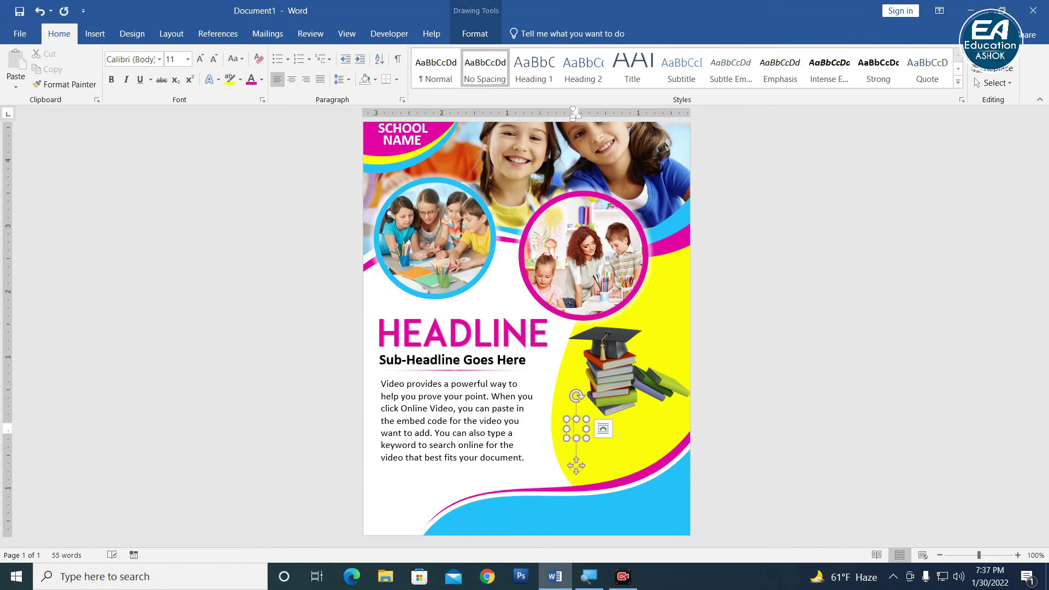
text(ADMI)
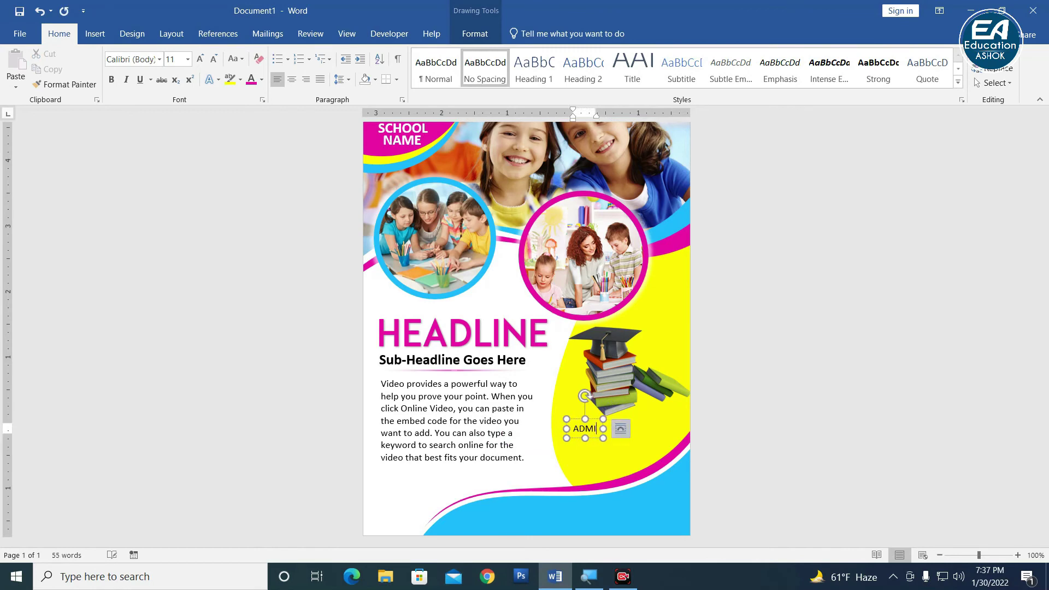
text(SSION)
Step: Set ADMISSION in the Anja Eliane accent font
key(ctrl+a)
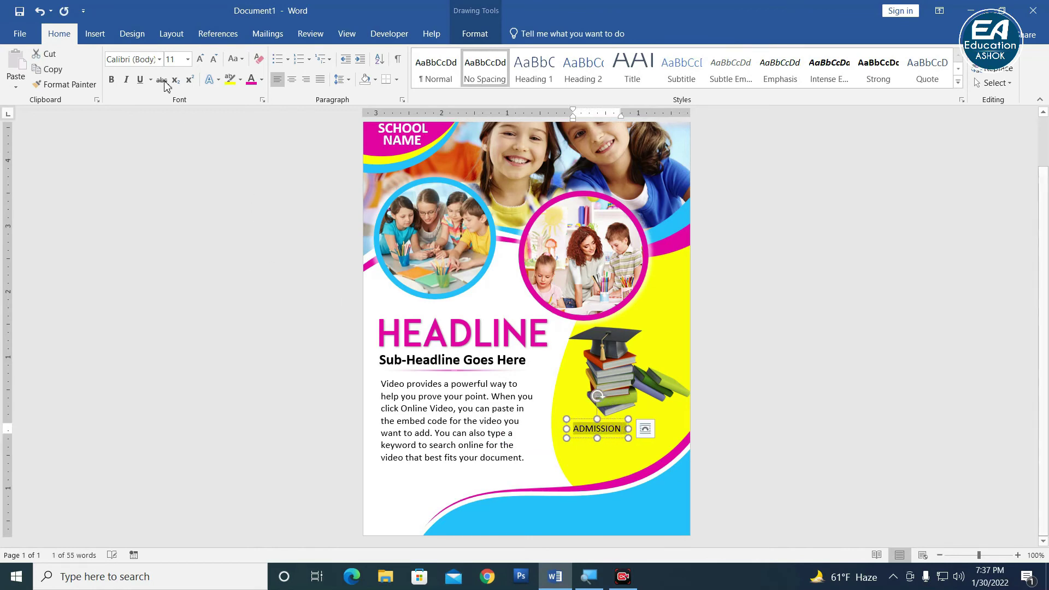
click(162, 64)
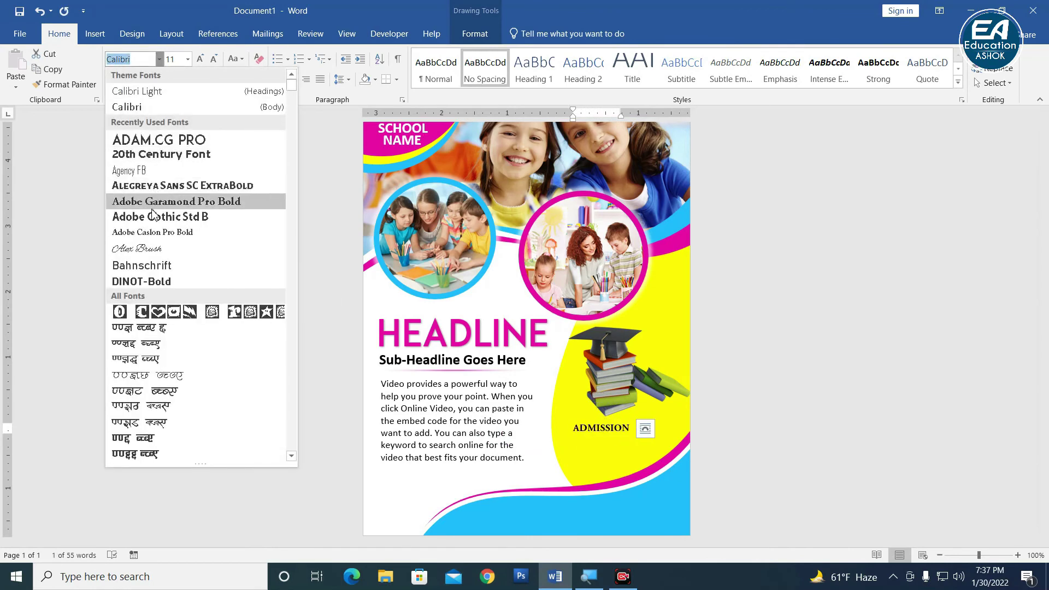
scroll(154, 358, down, 4)
scroll(155, 358, down, 5)
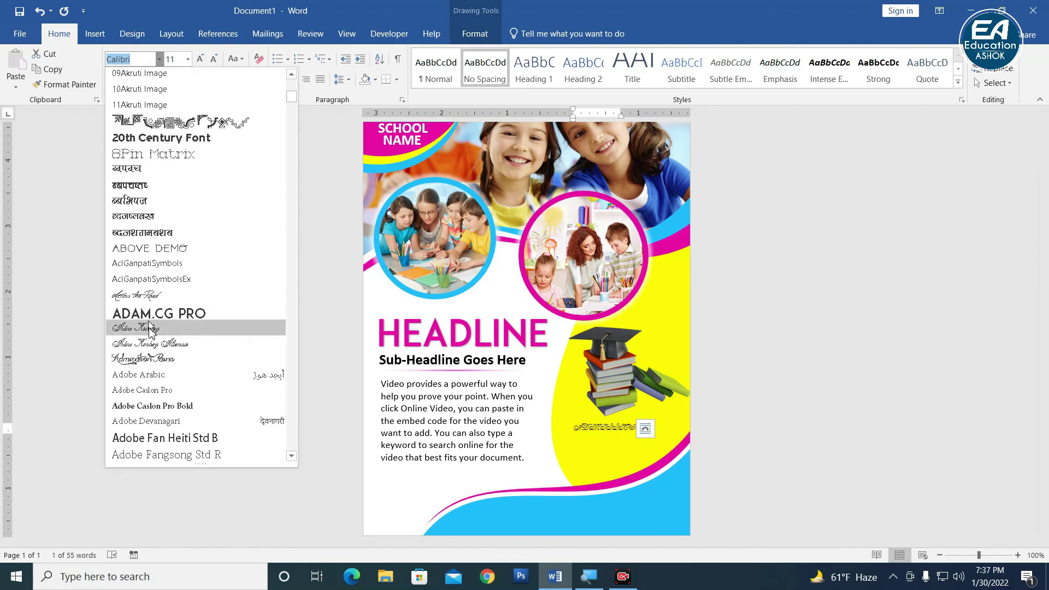
scroll(156, 377, down, 1)
scroll(155, 394, down, 3)
scroll(156, 395, down, 2)
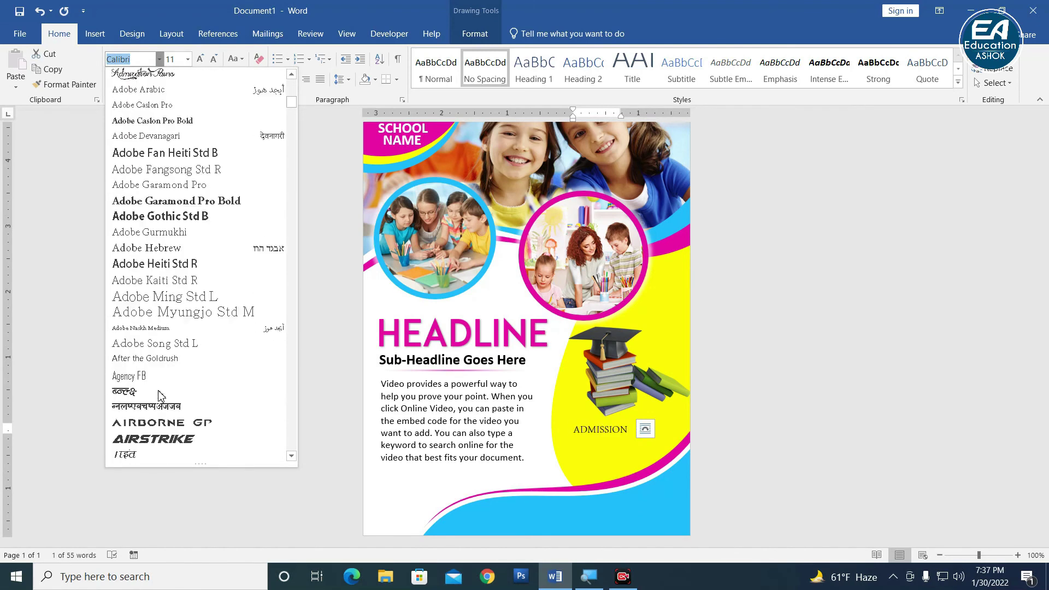
scroll(157, 394, down, 2)
scroll(170, 347, down, 3)
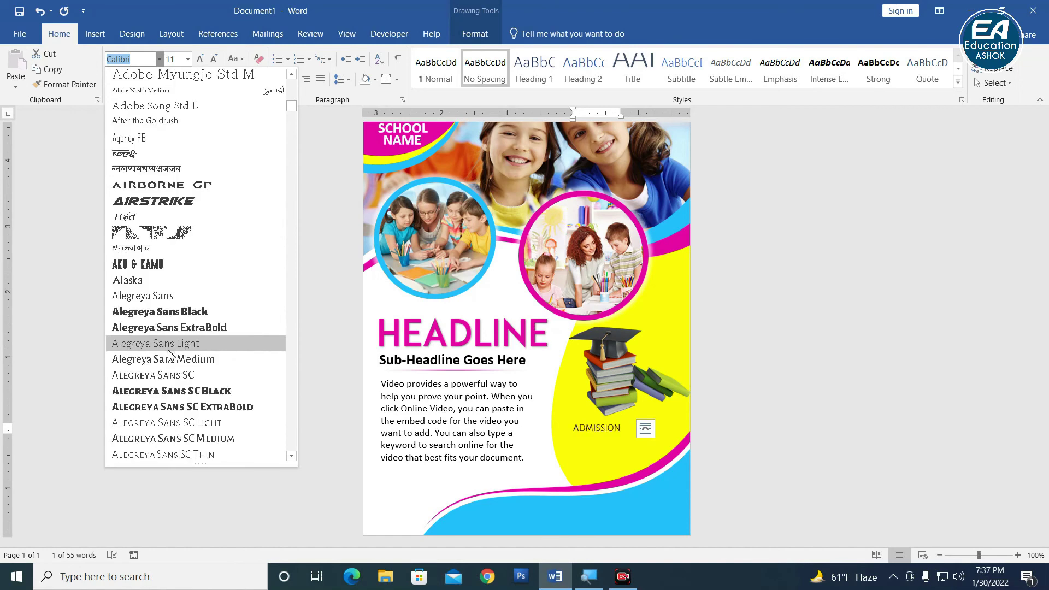
scroll(176, 401, down, 3)
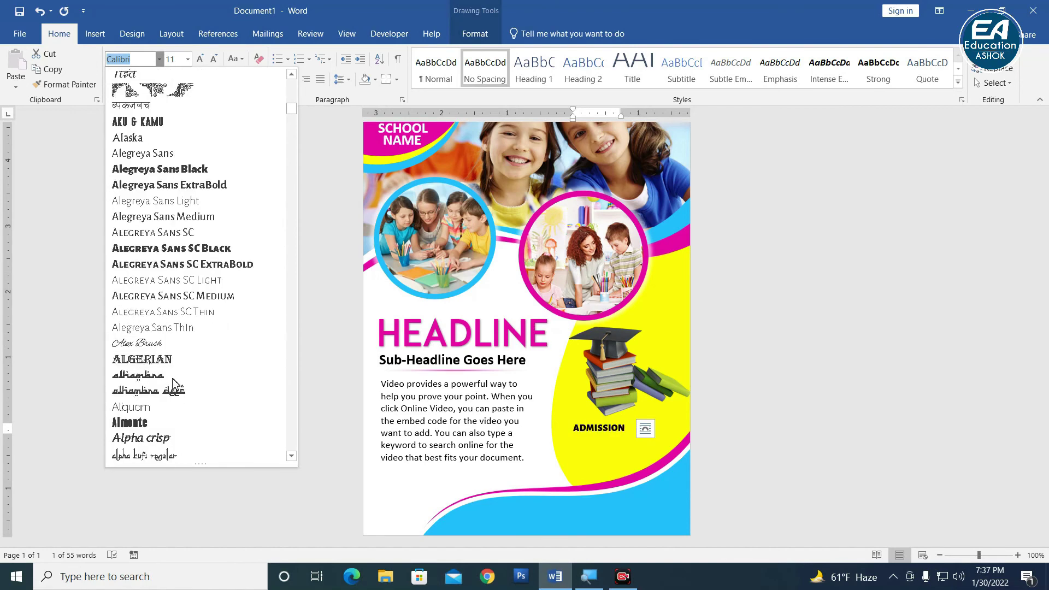
scroll(172, 383, down, 6)
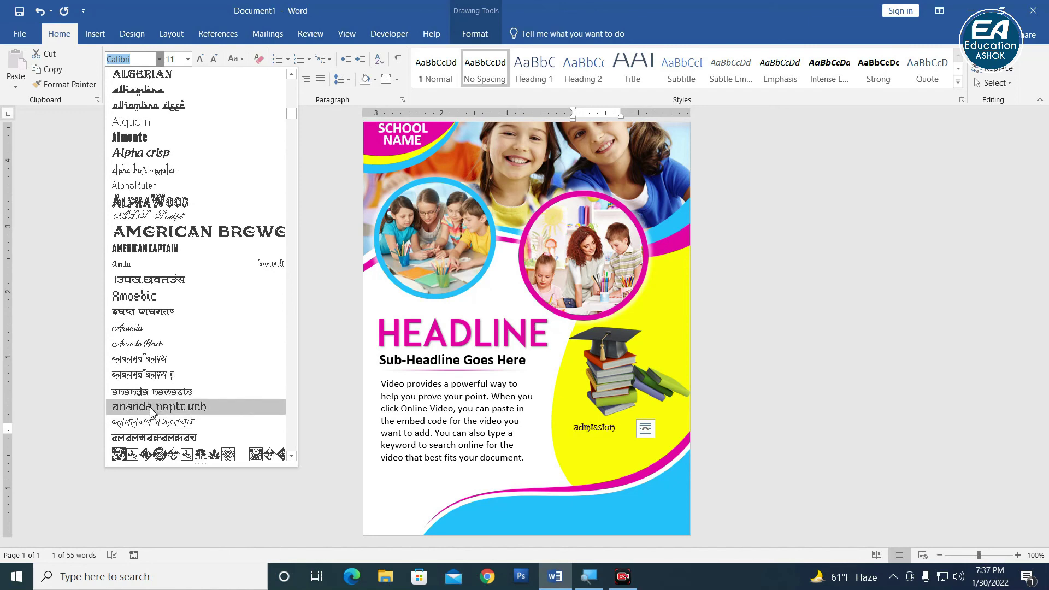
scroll(152, 411, down, 3)
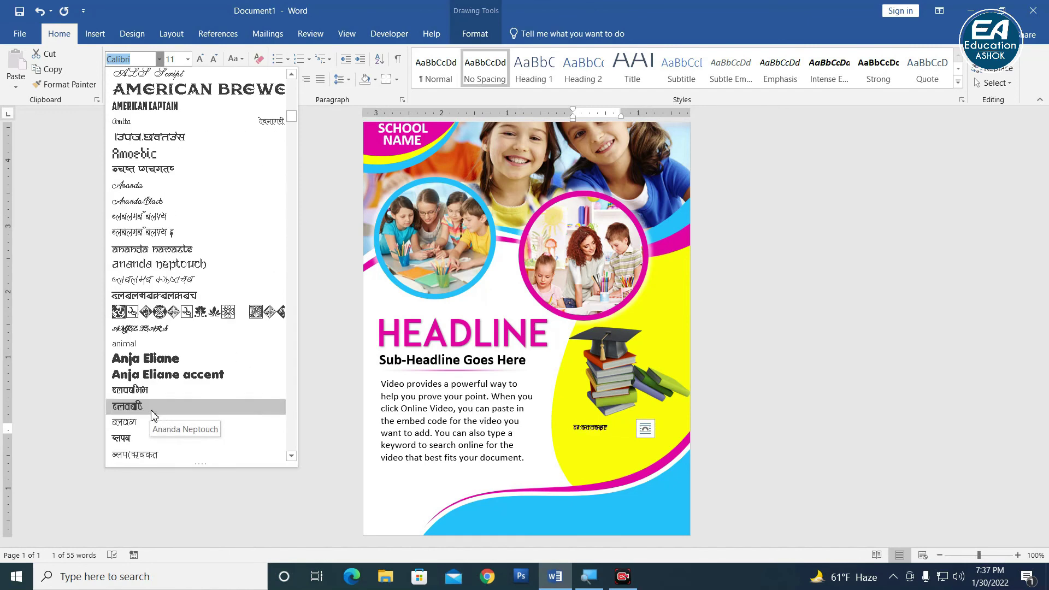
click(154, 380)
Step: Make ADMISSION italic at 22 pt and nudge its box into place
click(128, 82)
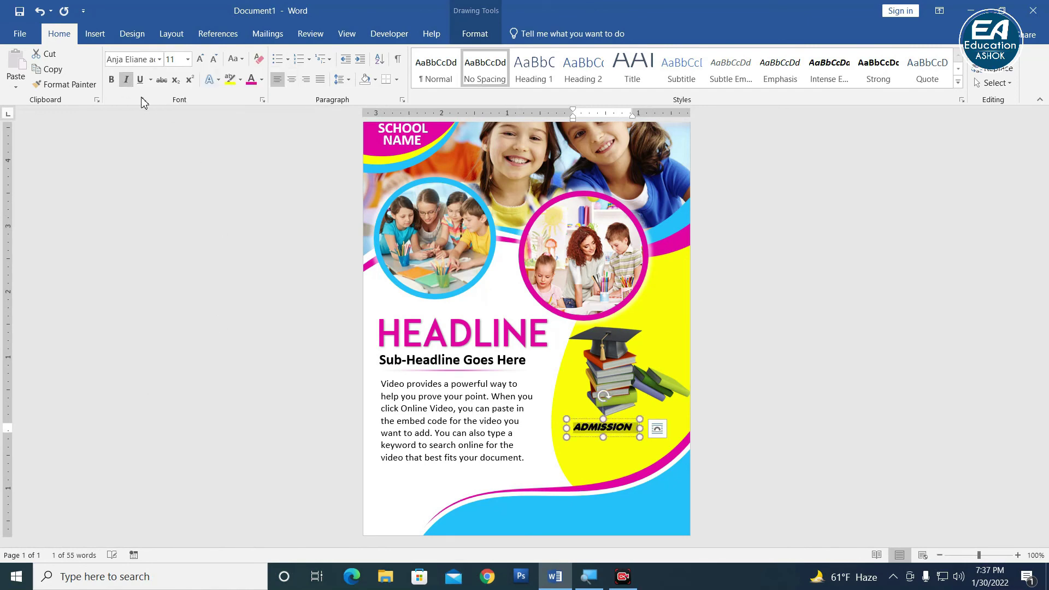
click(200, 59)
click(200, 59)
click(200, 59)
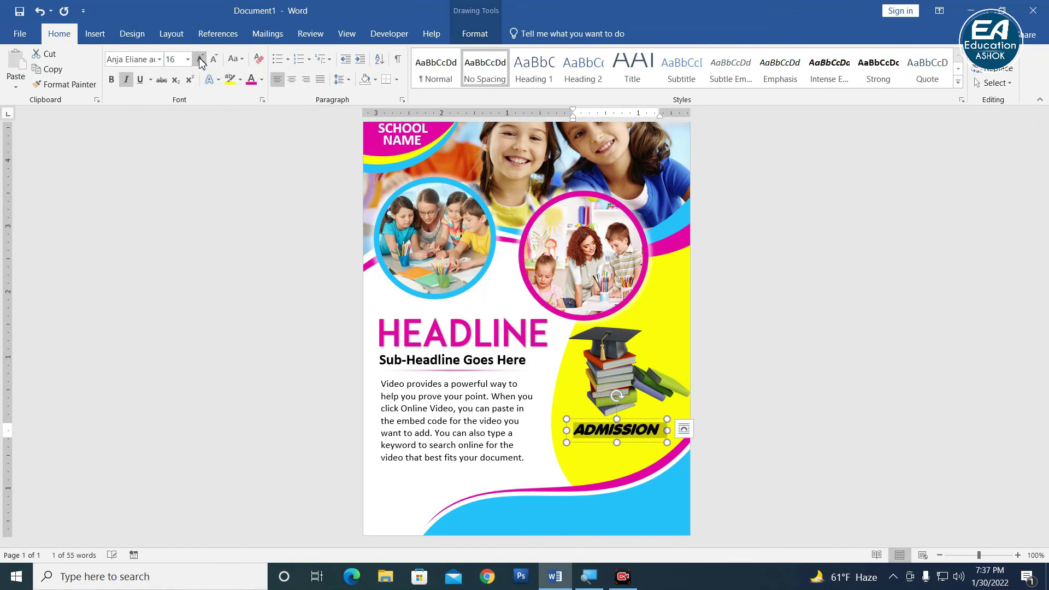
click(200, 59)
click(200, 59)
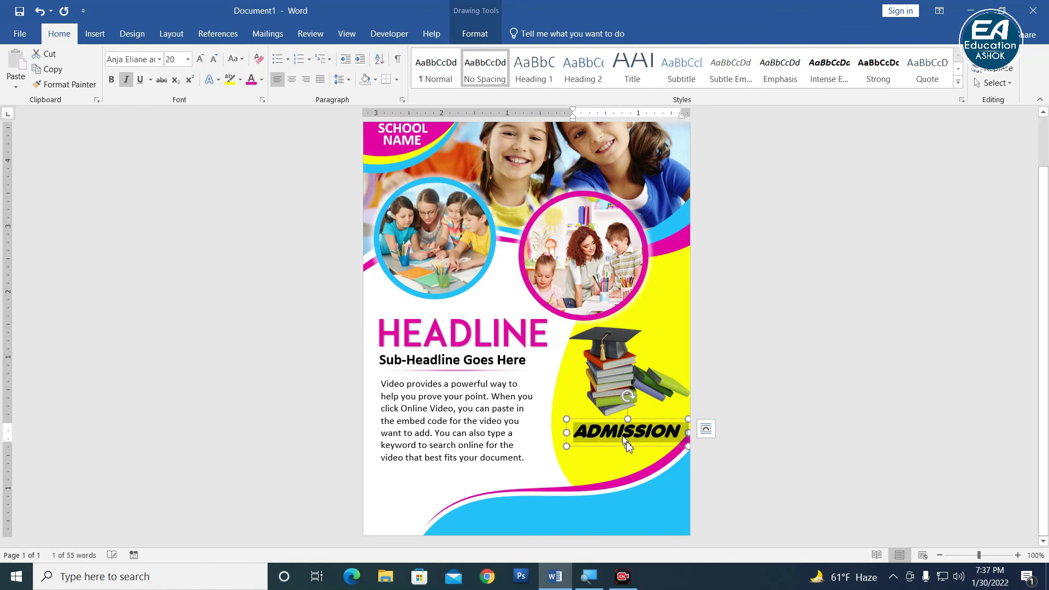
drag(642, 426, 630, 417)
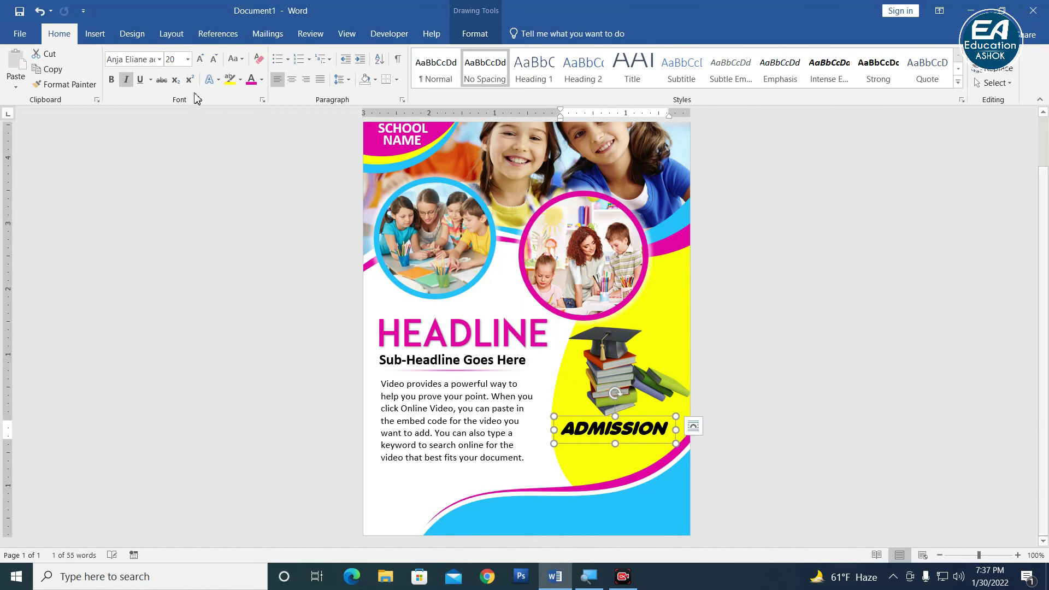
click(214, 58)
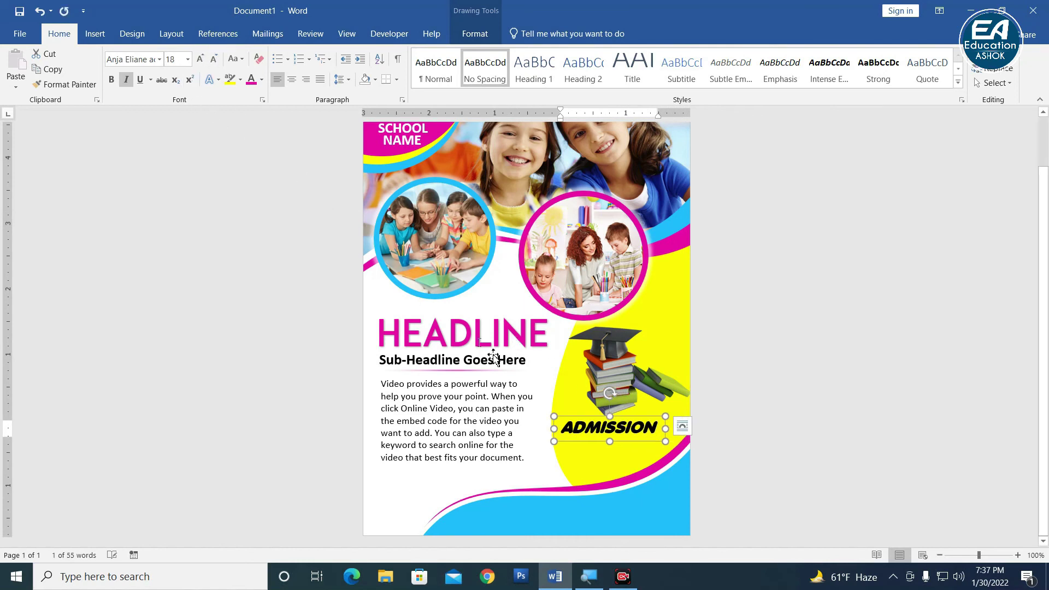
click(200, 58)
click(200, 59)
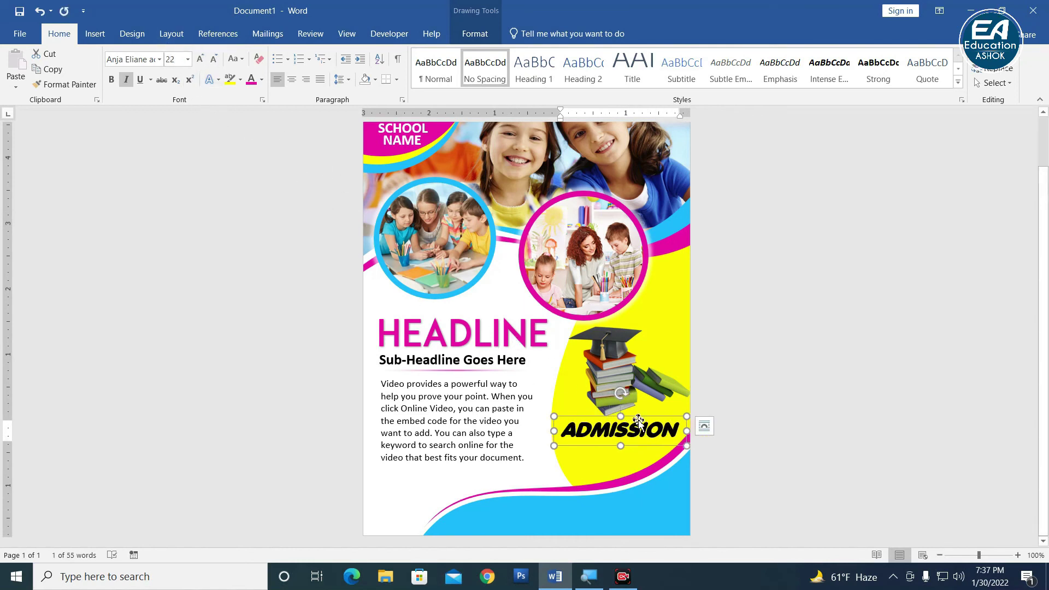
Step: Add 'OPEN 2022' beneath ADMISSION and reduce the caption to 20 pt
drag(638, 418, 610, 452)
key(ctrl+v)
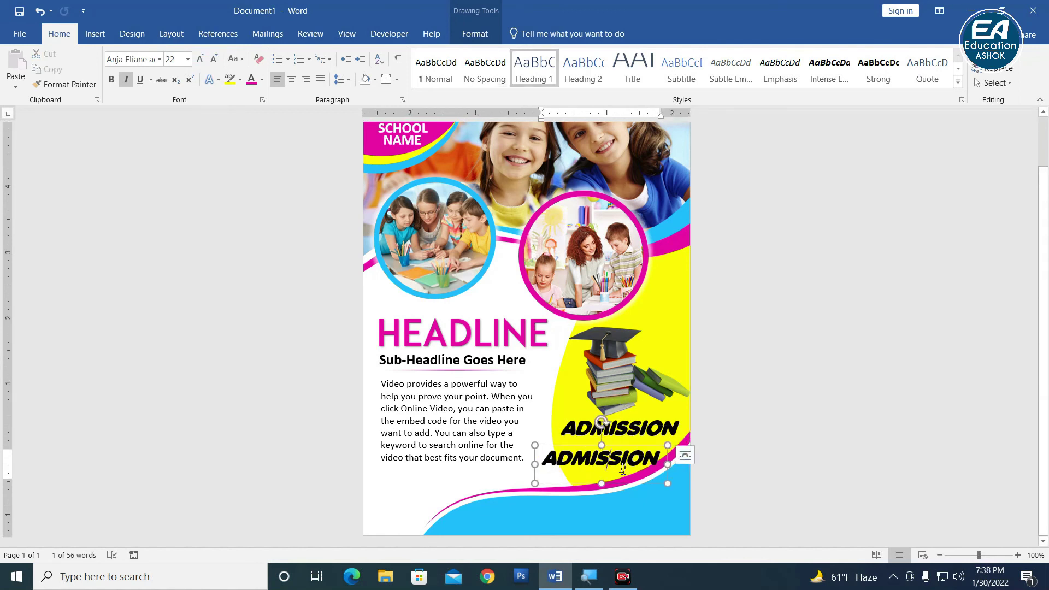
text(OP)
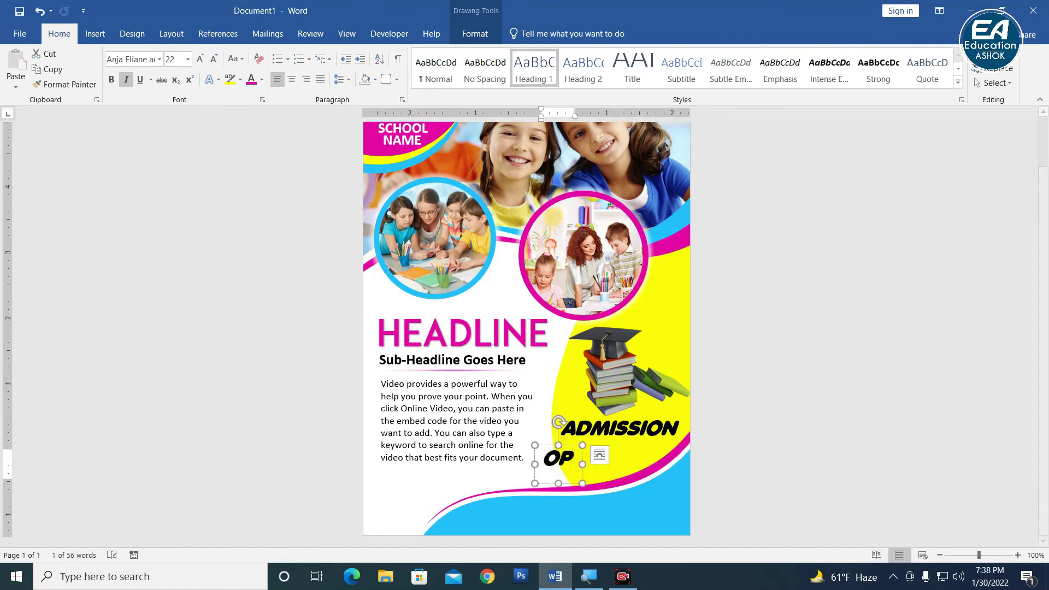
text(EN 2022)
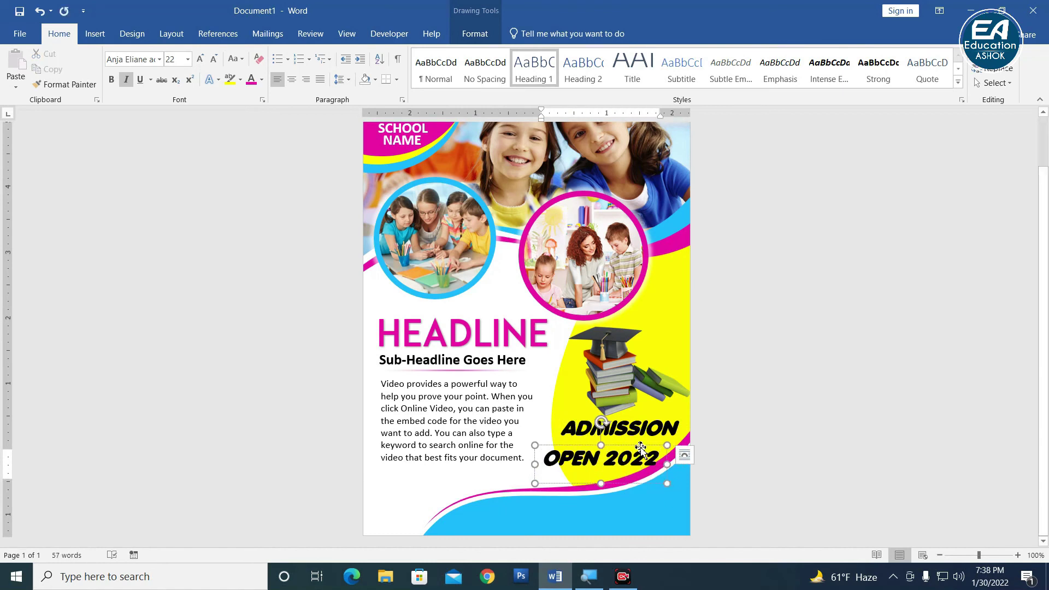
drag(641, 449, 655, 440)
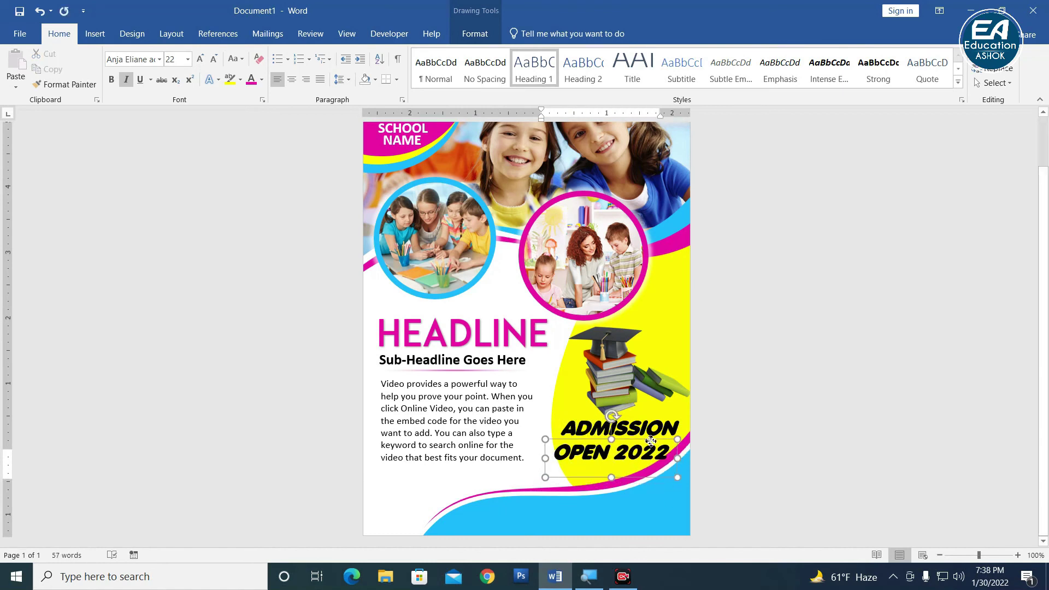
click(215, 59)
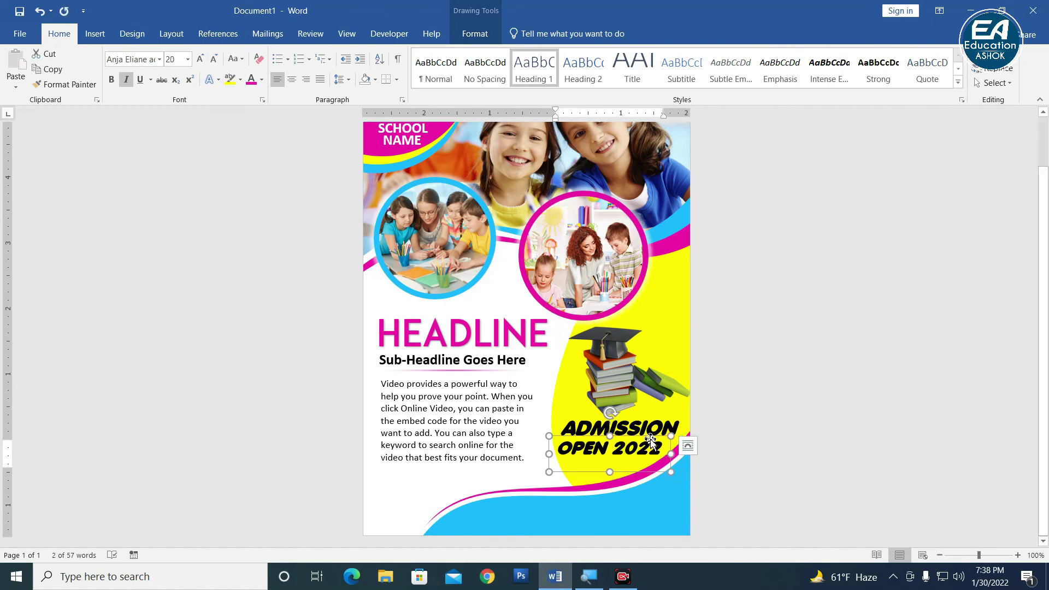
click(726, 421)
ctrl+scroll(705, 402, down, 5)
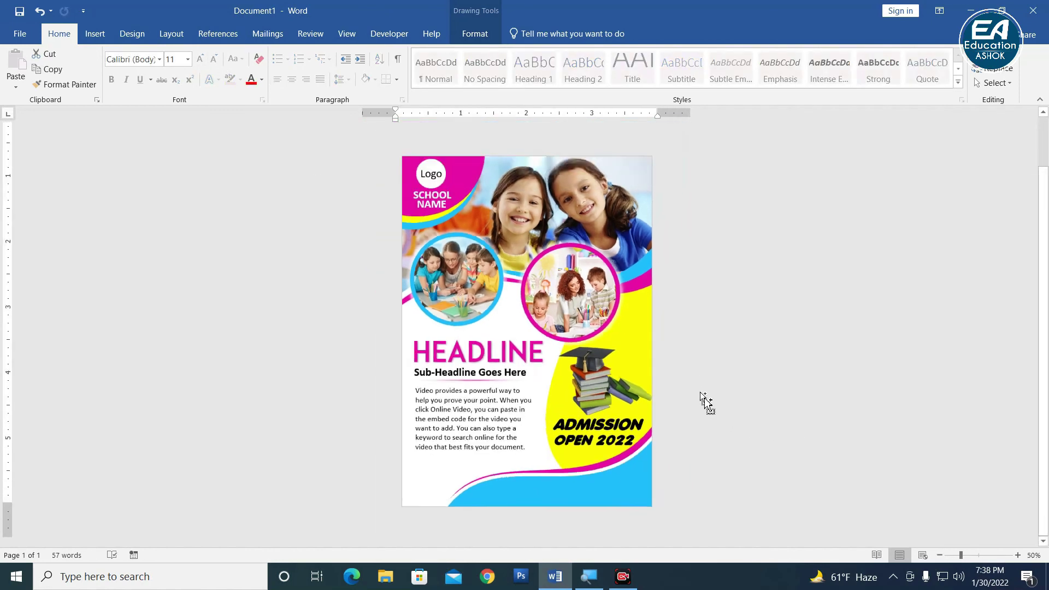
ctrl+scroll(705, 403, down, 2)
ctrl+scroll(682, 433, up, 3)
click(520, 509)
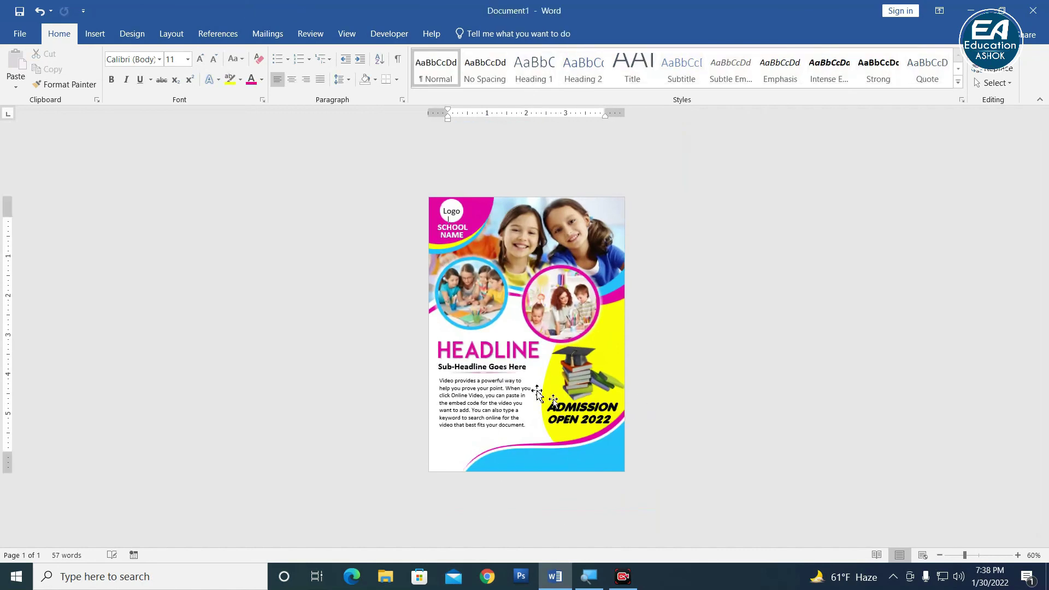
ctrl+scroll(515, 464, up, 5)
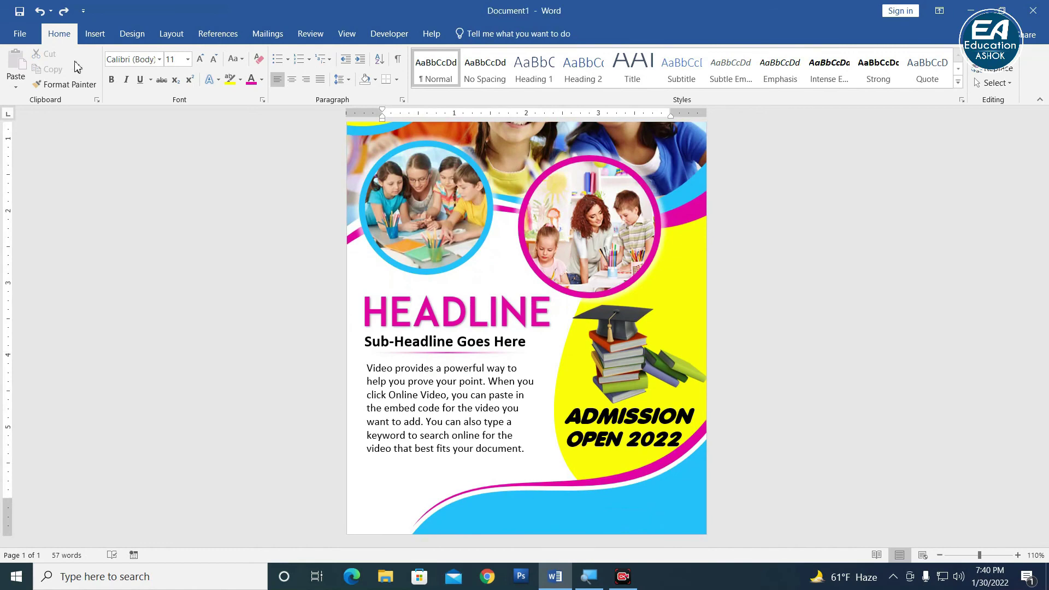
click(95, 34)
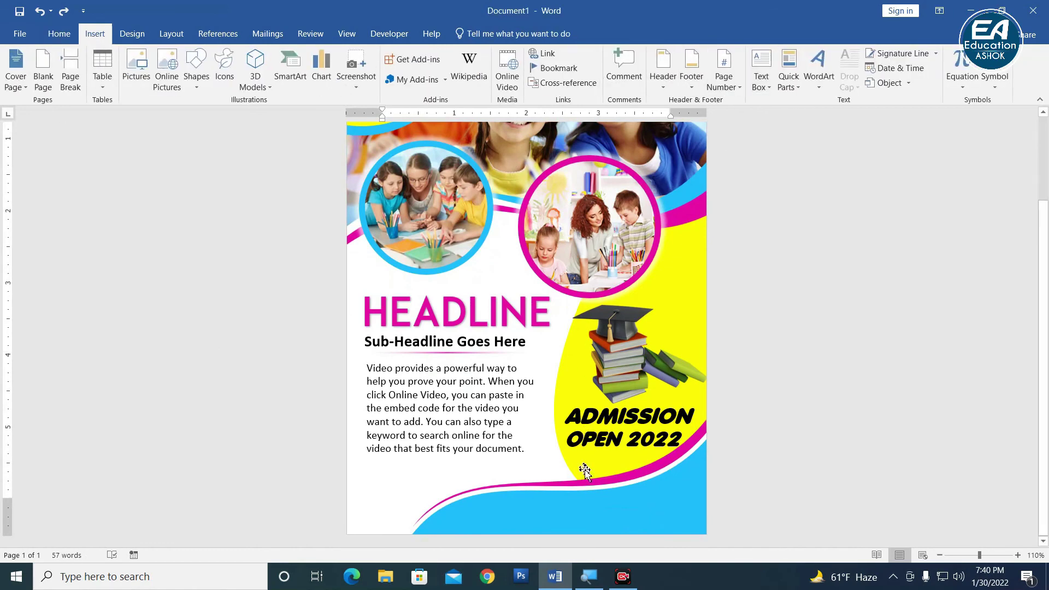
Step: Copy the ADMISSION box into the bottom blue band and type 'Contact Us :' with the phone number
click(605, 423)
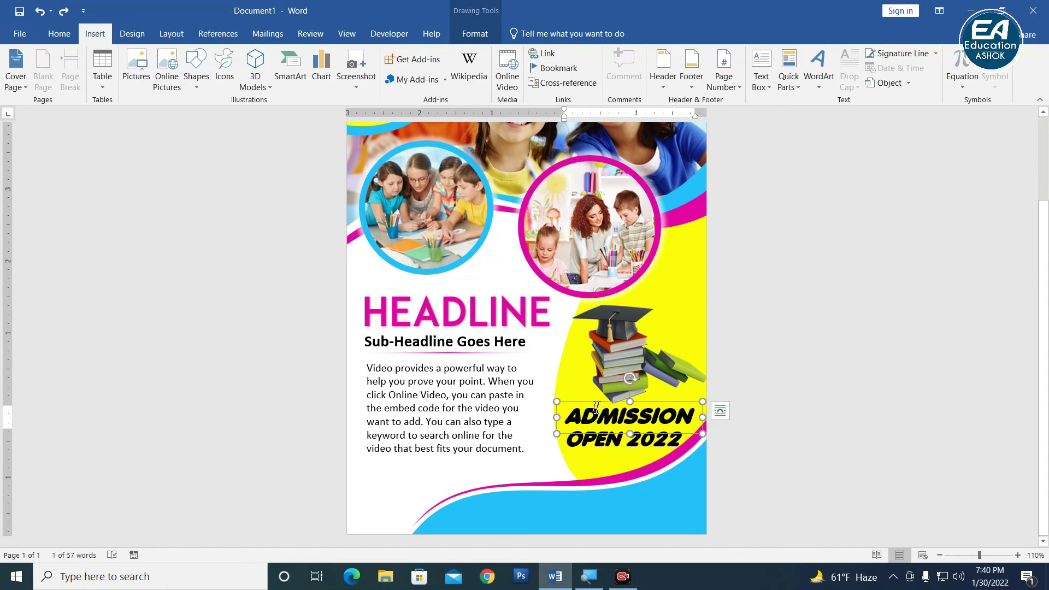
key(ctrl+v)
drag(602, 419, 535, 523)
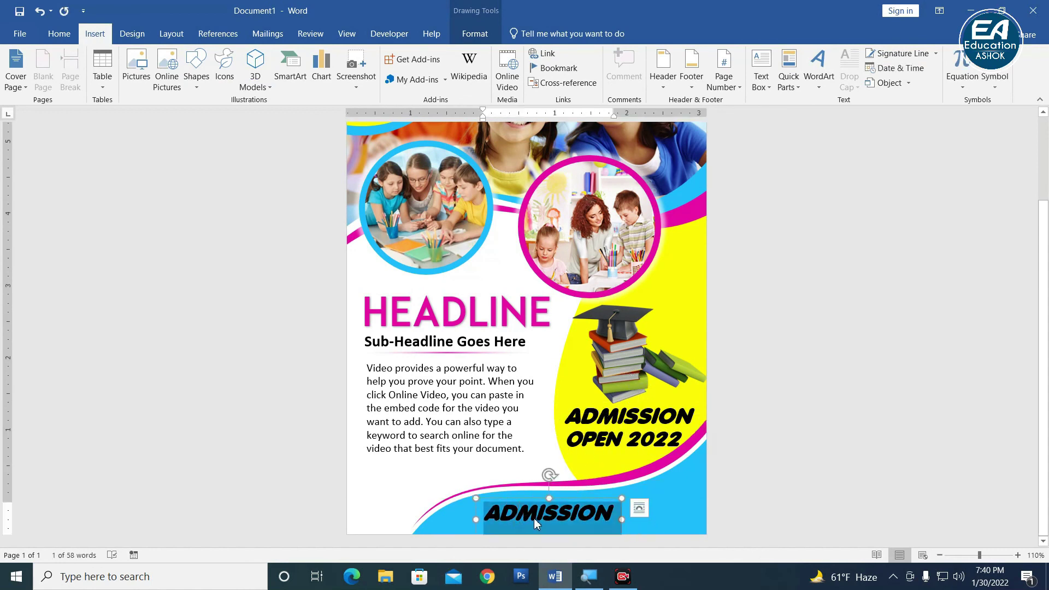
text(Contact)
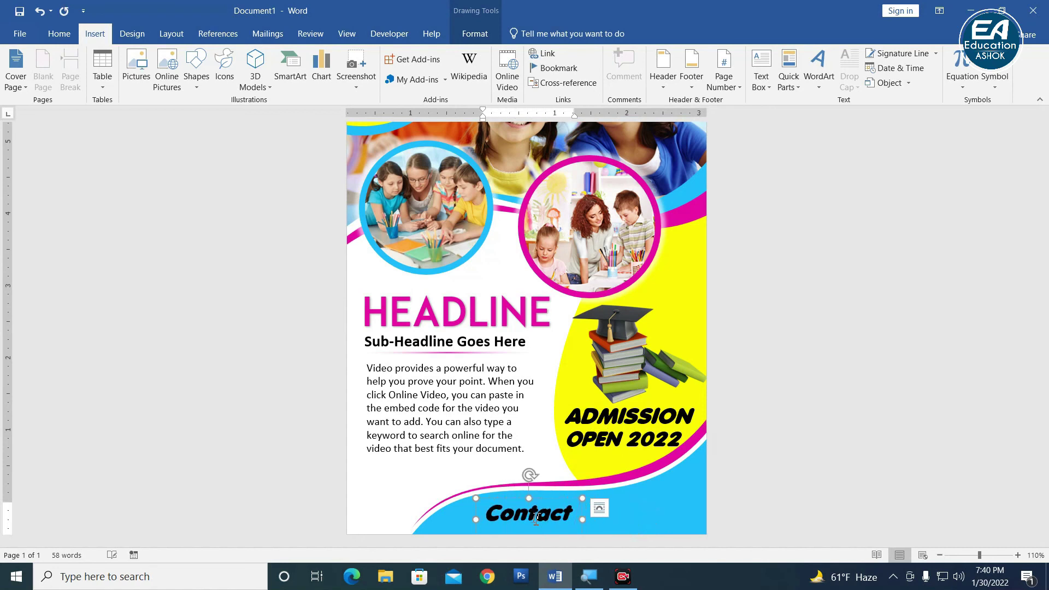
text( Us)
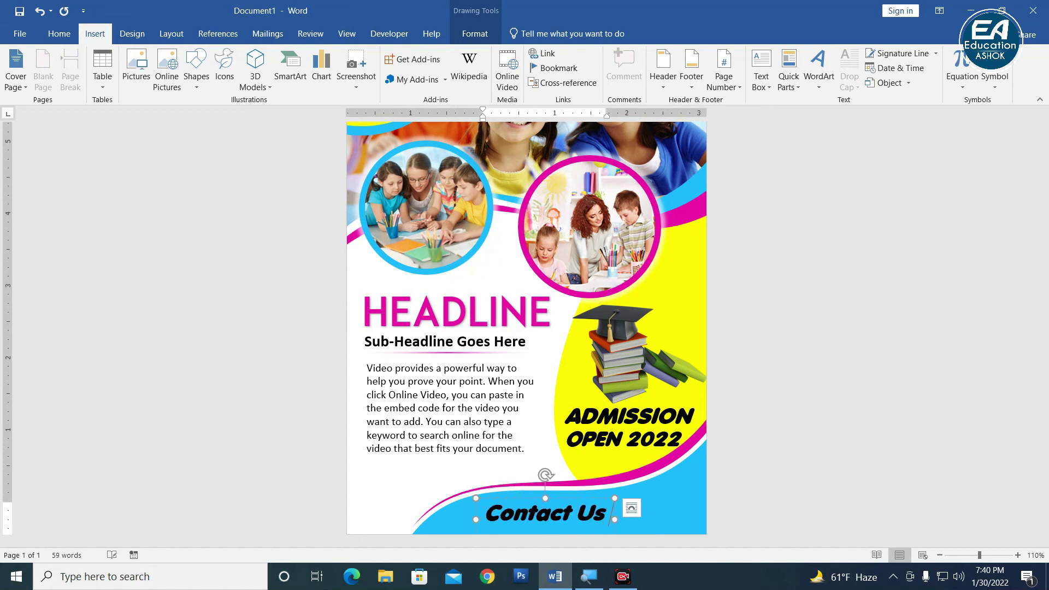
text( :)
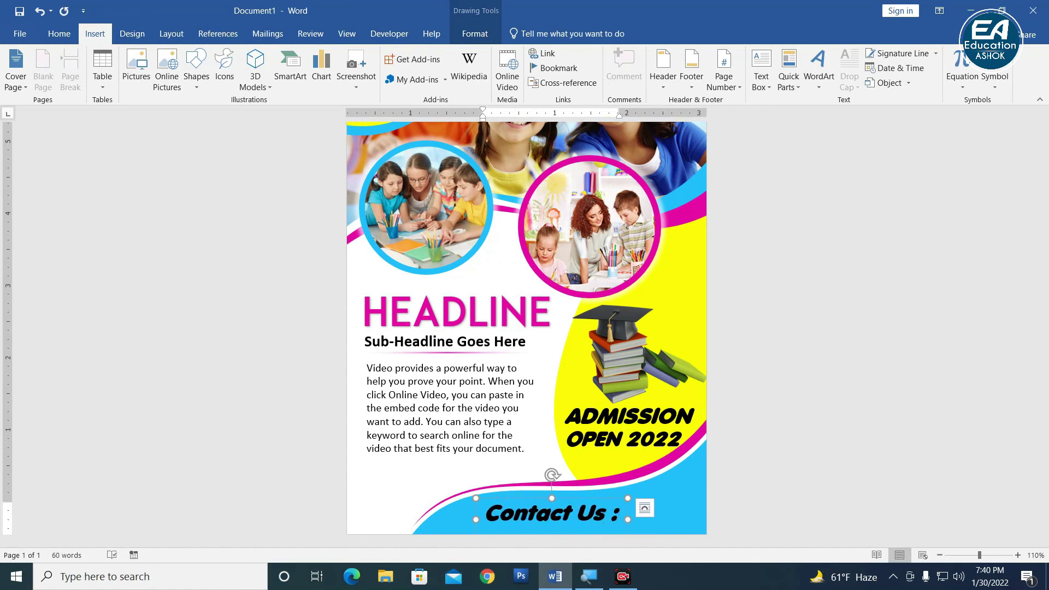
text(0)
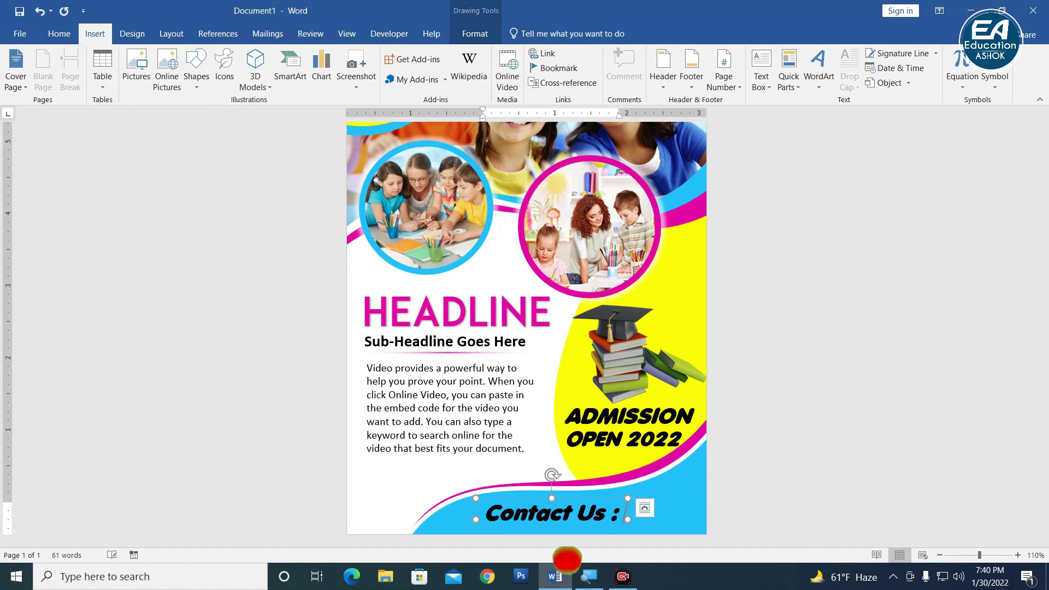
text(-0)
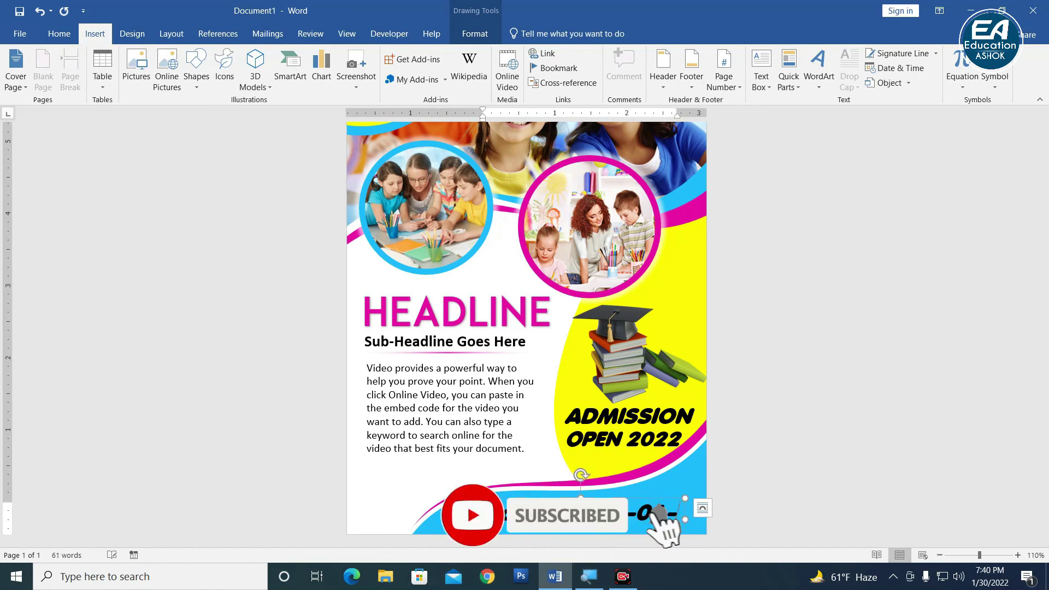
key(BackSpace)
key(BackSpace)
key(BackSpace)
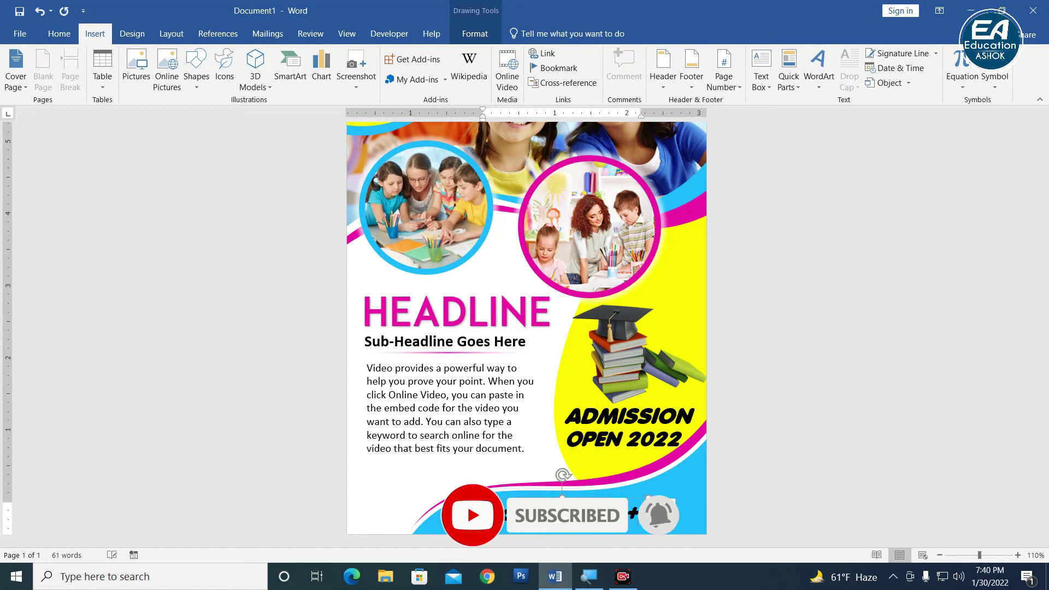
text(+92)
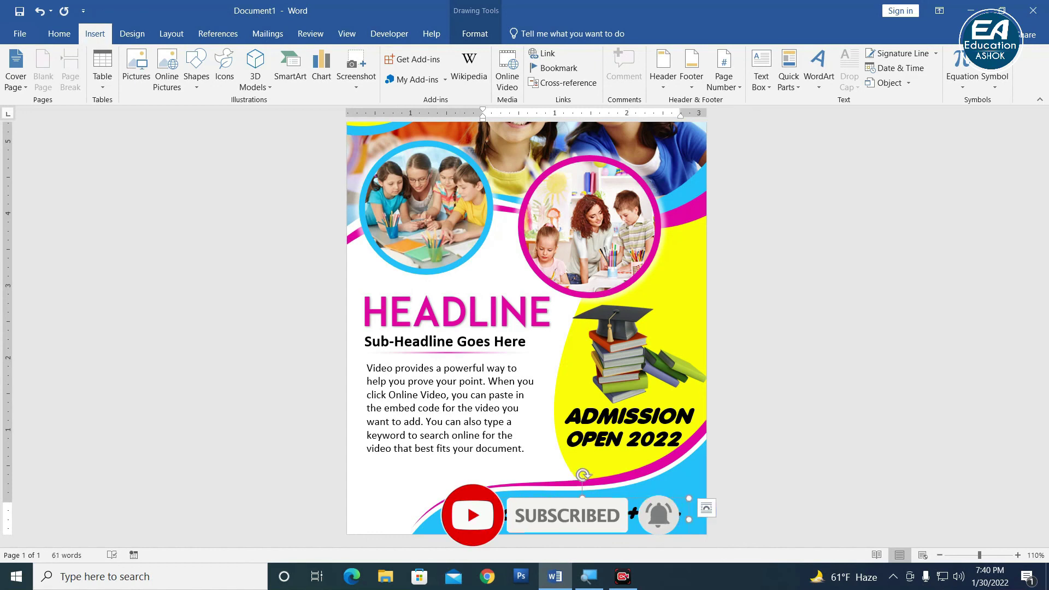
text(-23451)
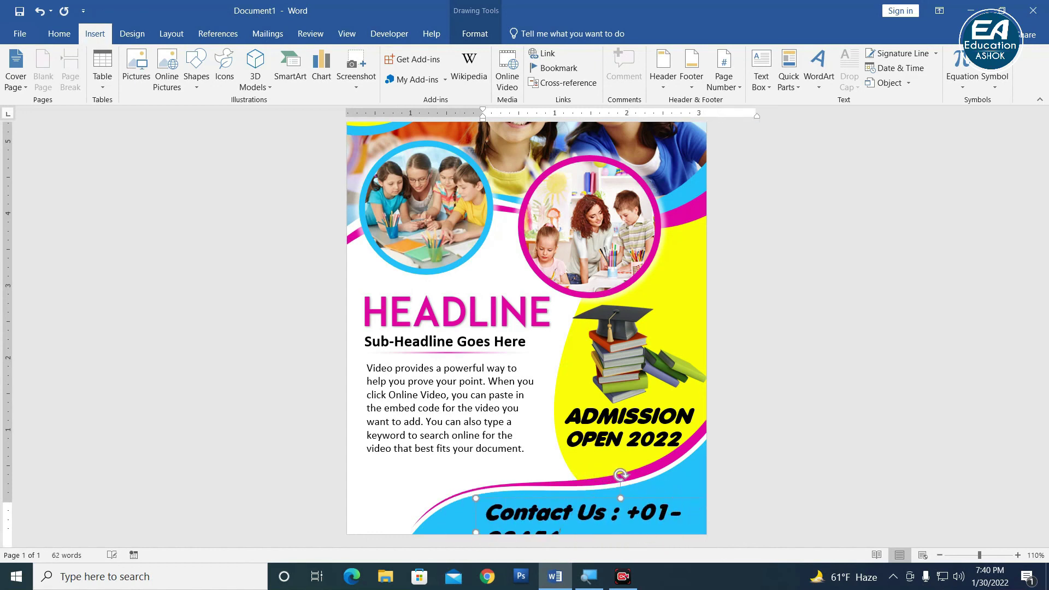
Step: Shrink the contact line to 16 pt, remove the space before the colon, and shift it left
triple_click(536, 518)
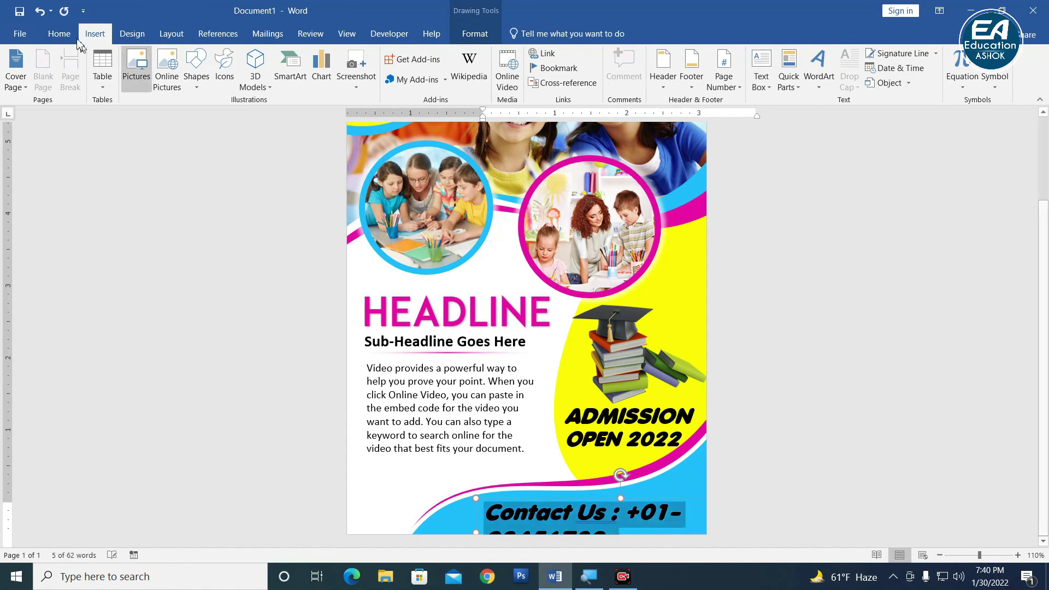
click(59, 33)
click(216, 65)
click(216, 65)
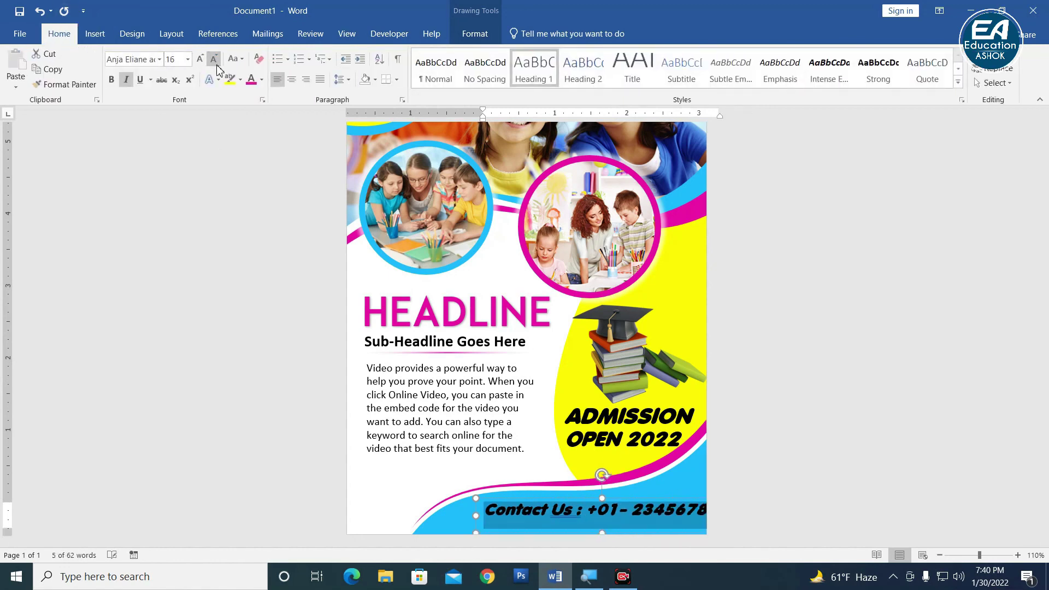
drag(618, 504, 586, 513)
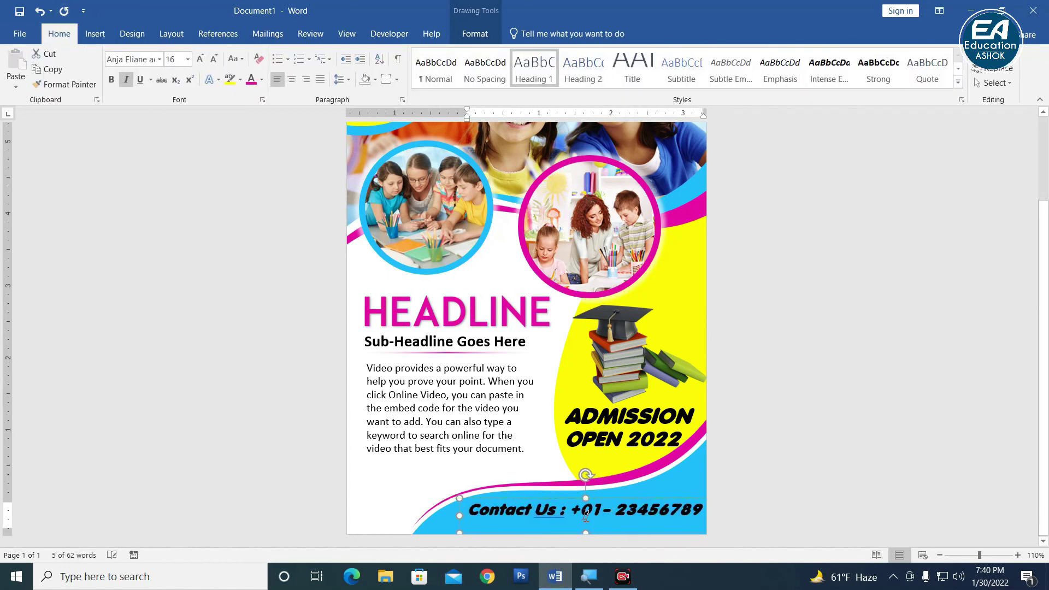
click(564, 510)
key(BackSpace)
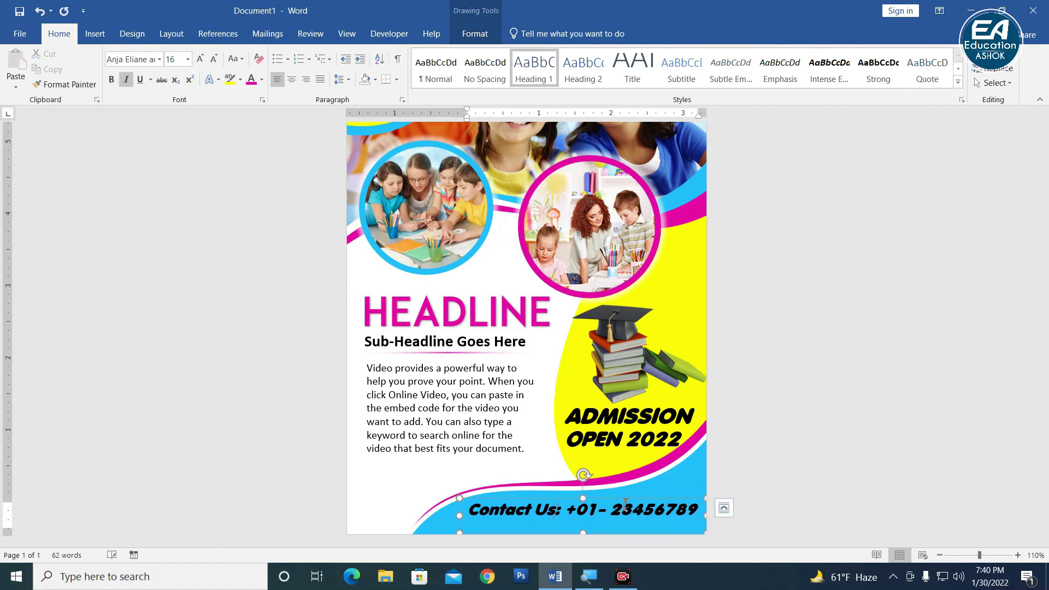
drag(618, 503, 612, 517)
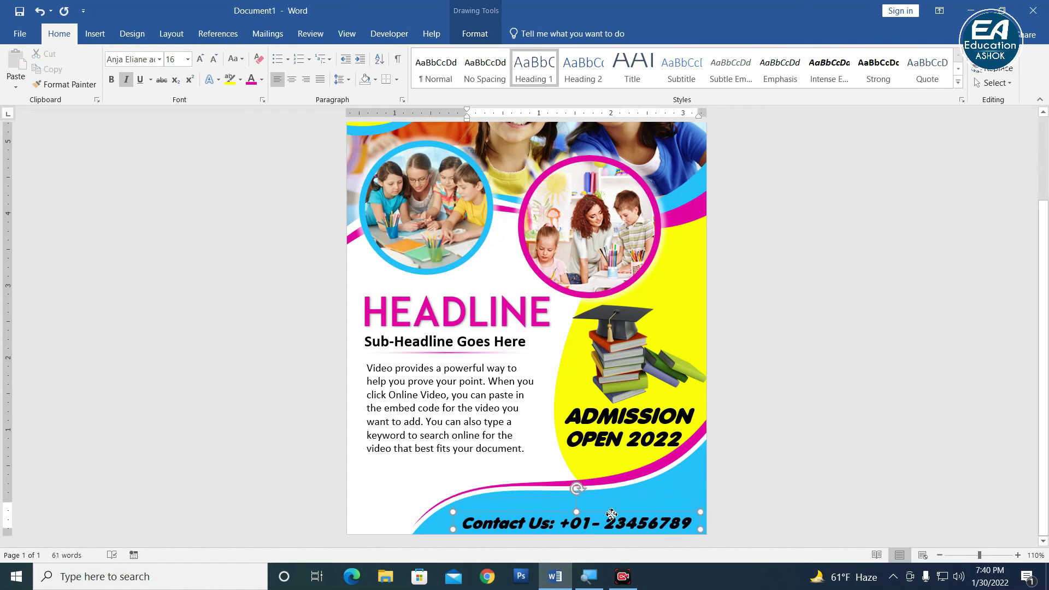
Step: Set the contact line in Adobe Caslon Pro Bold at 22 pt, fitted along the bottom
click(160, 61)
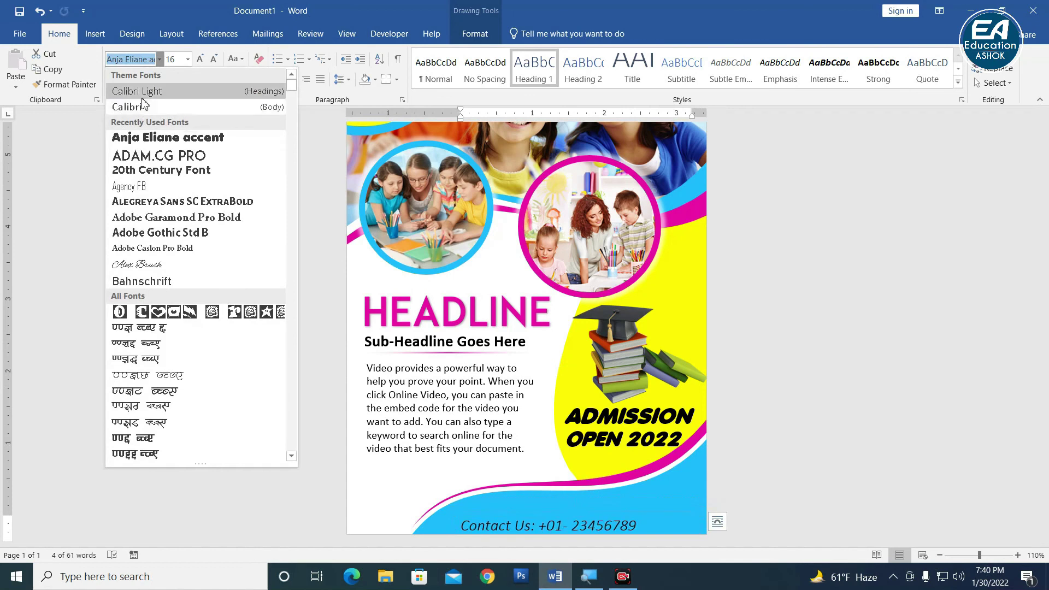
click(153, 249)
click(200, 59)
click(200, 58)
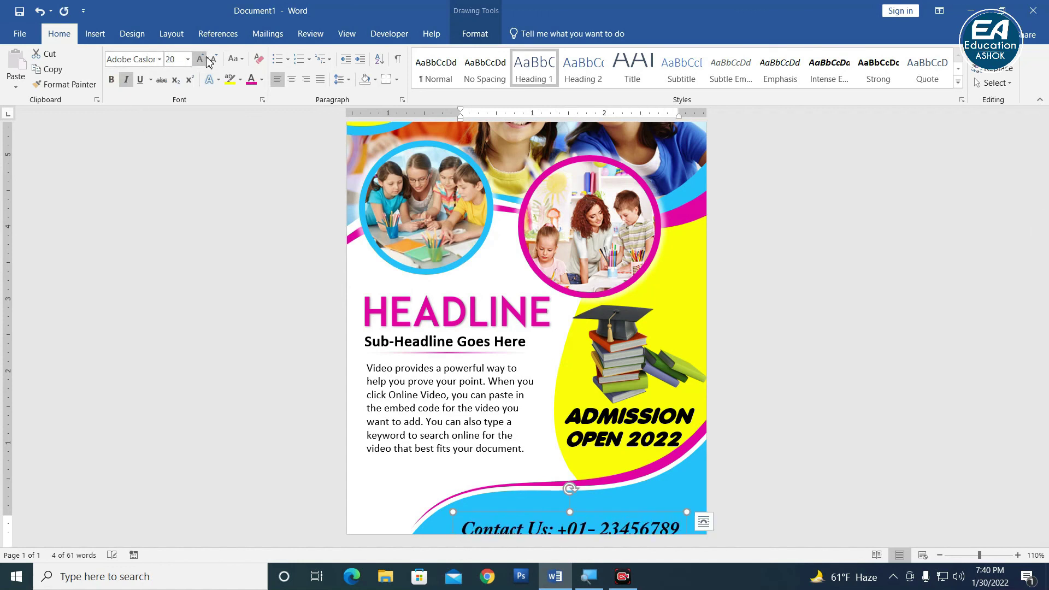
drag(497, 516, 500, 503)
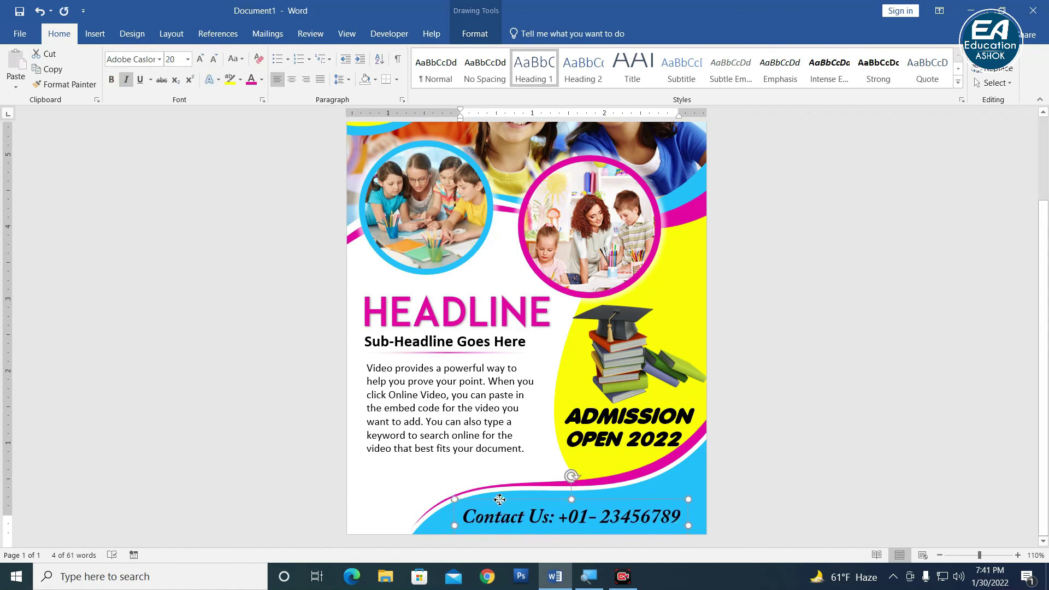
click(200, 58)
click(200, 58)
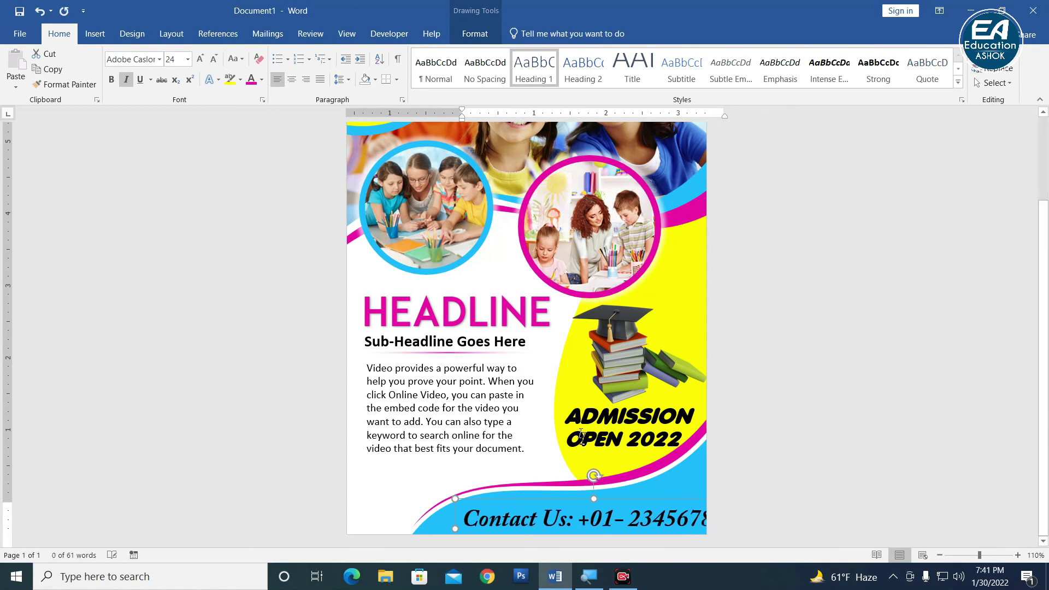
click(213, 59)
drag(628, 501, 617, 502)
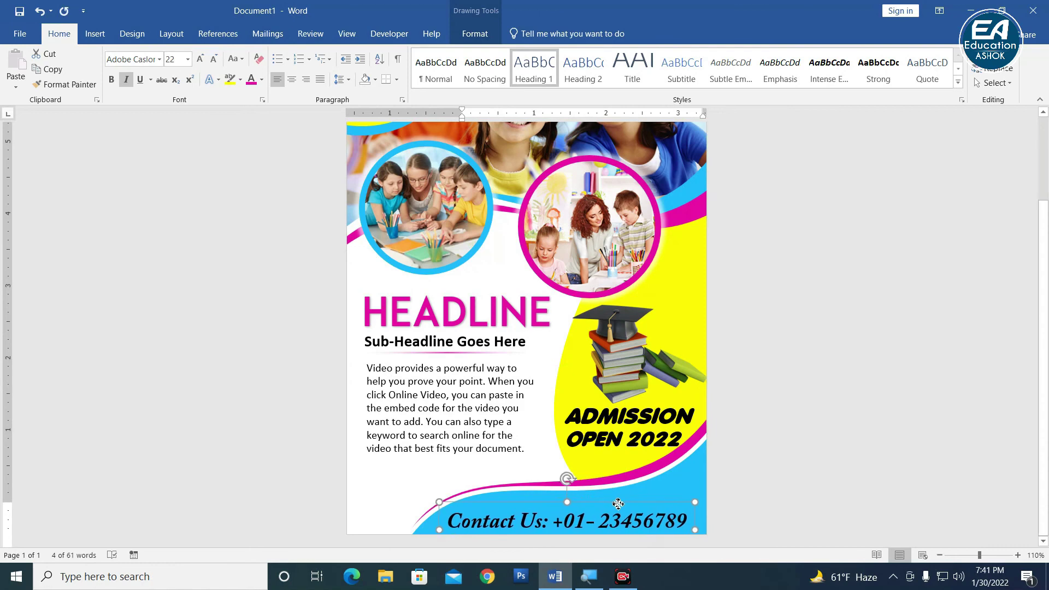
click(763, 466)
scroll(687, 405, down, 1)
scroll(687, 406, down, 5)
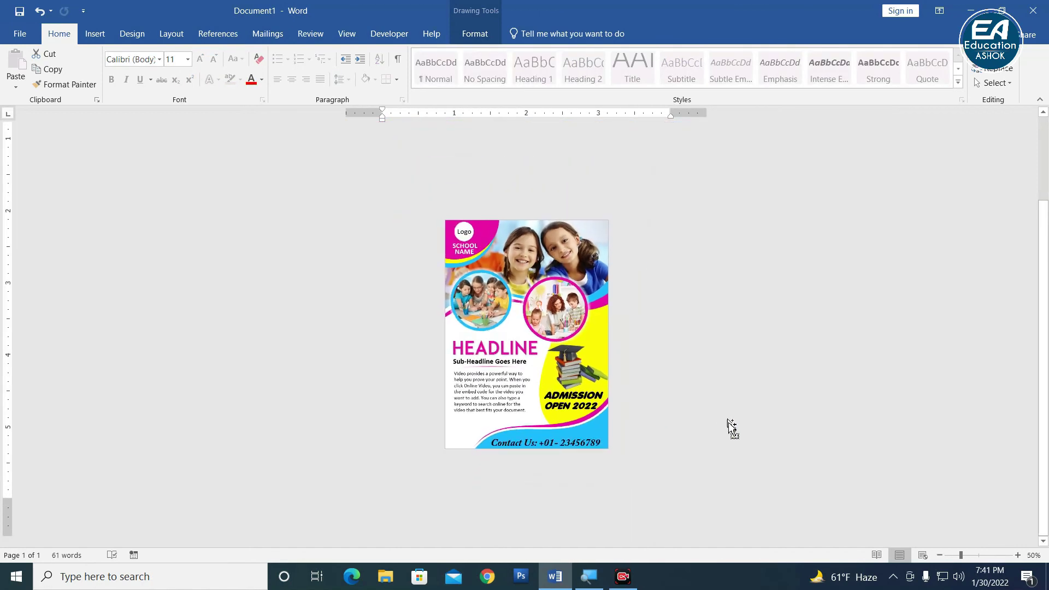
scroll(731, 428, up, 4)
scroll(733, 478, down, 3)
click(437, 491)
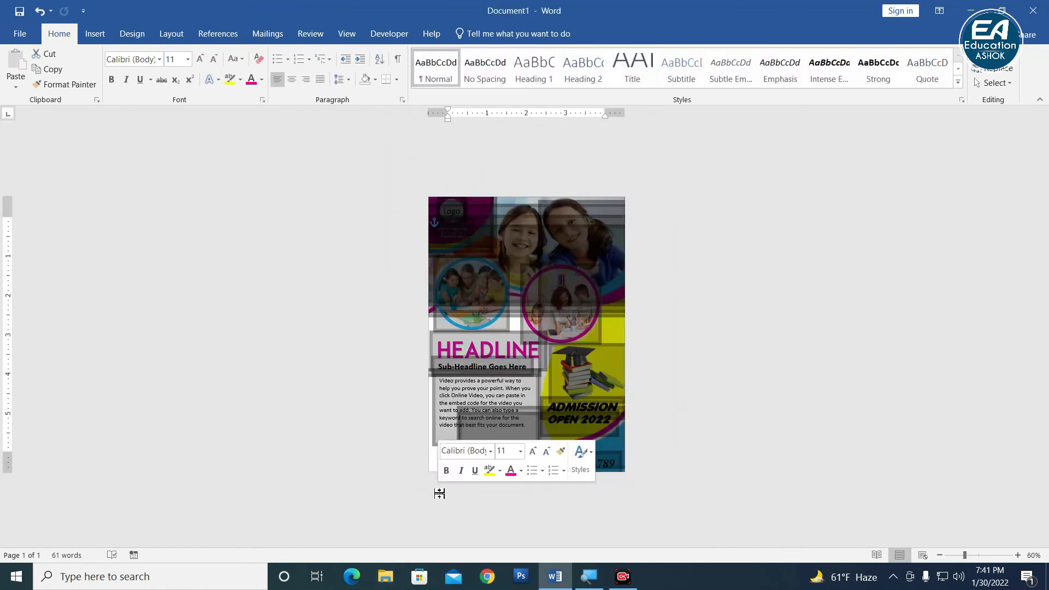
scroll(509, 473, up, 2)
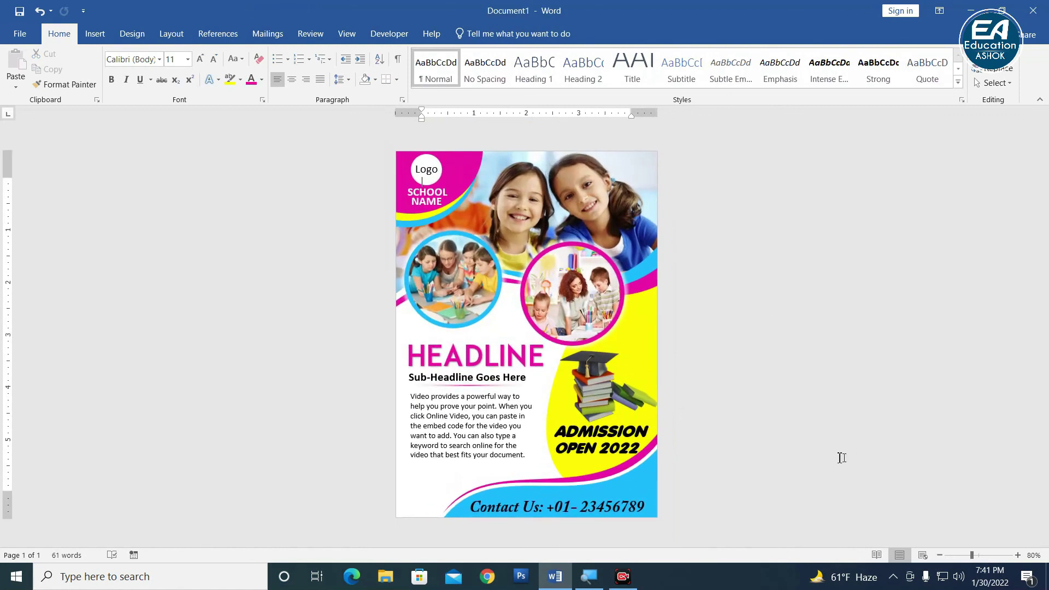